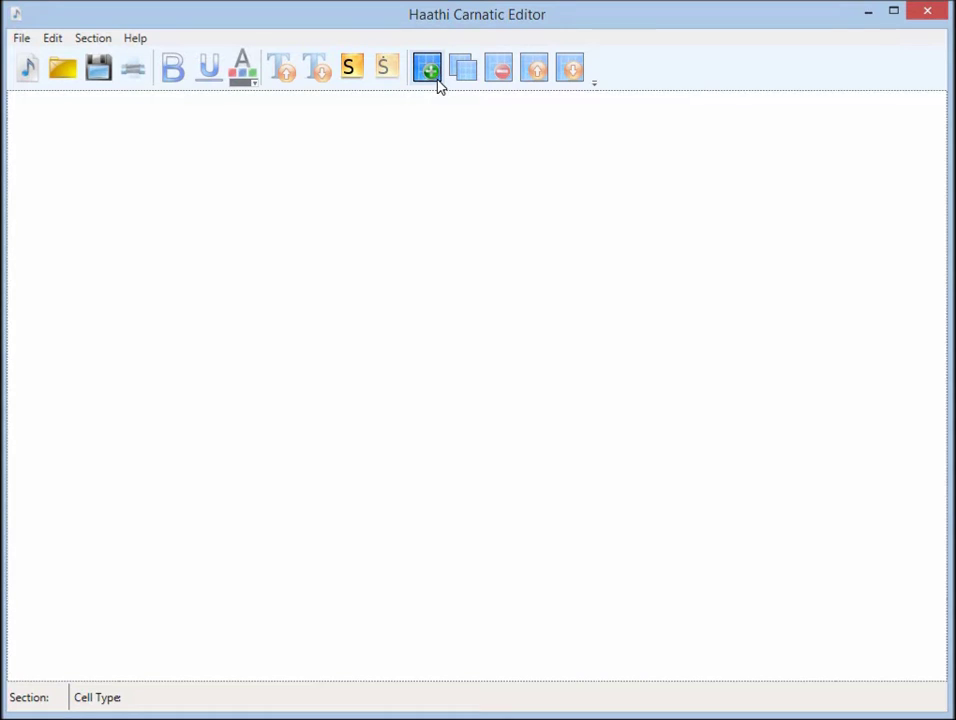
Insert a Song title section into the empty notation
{"action": "left_click", "coordinate": [437, 84]}
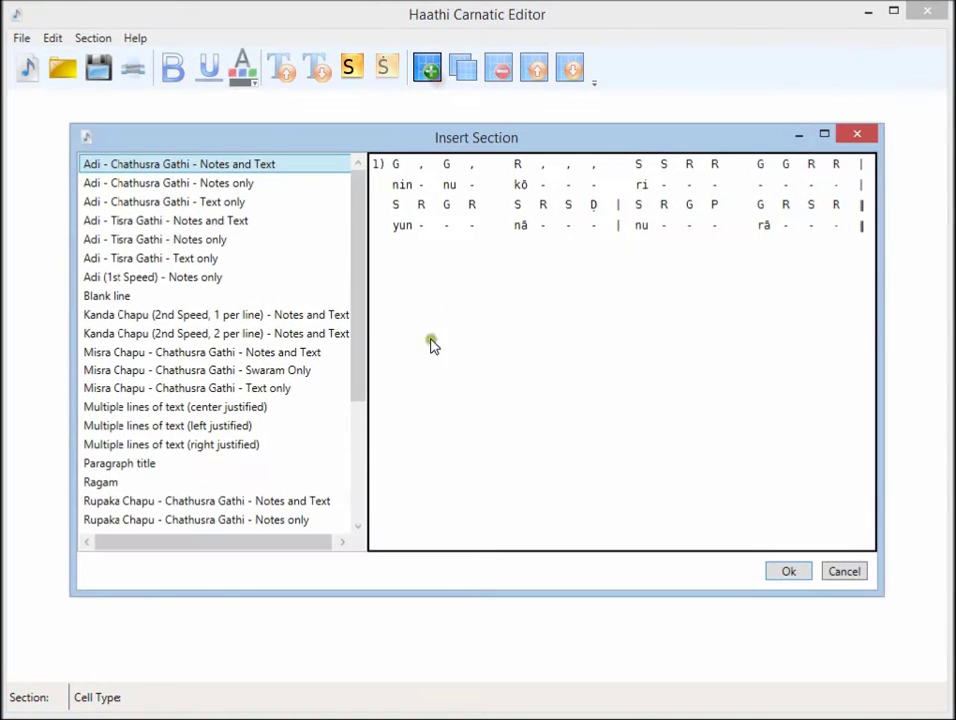
{"action": "scroll", "coordinate": [241, 489], "scroll_direction": "down", "scroll_amount": 5}
{"action": "left_click", "coordinate": [148, 520]}
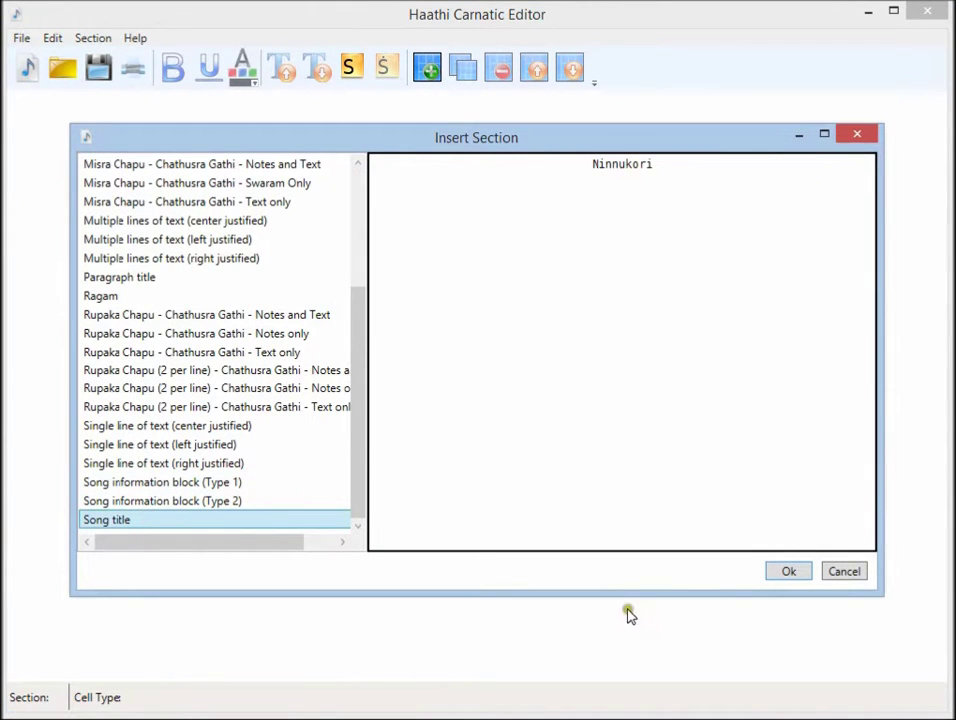
{"action": "left_click", "coordinate": [776, 571]}
Title the song 'Ninnukōri' and add a blank line beneath it
{"action": "type", "text": "Ninnukor"}
{"action": "type", "text": "i"}
{"action": "key", "text": "BackSpace"}
{"action": "key", "text": "BackSpace"}
{"action": "key", "text": "BackSpace"}
{"action": "type", "text": "o"}
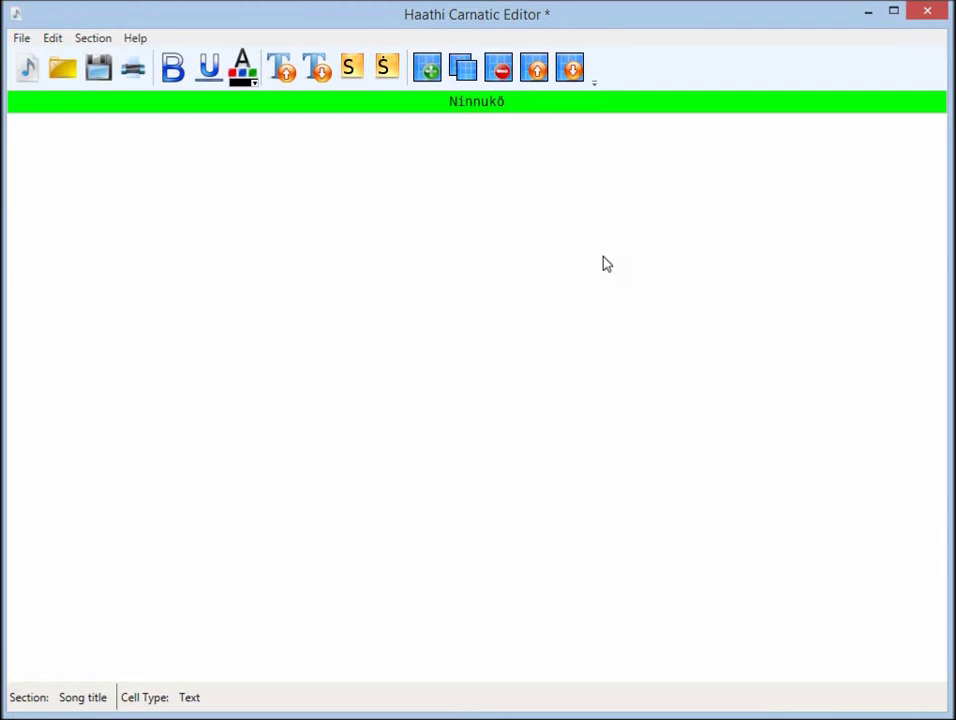
{"action": "type", "text": "ri"}
{"action": "key", "text": "Return"}
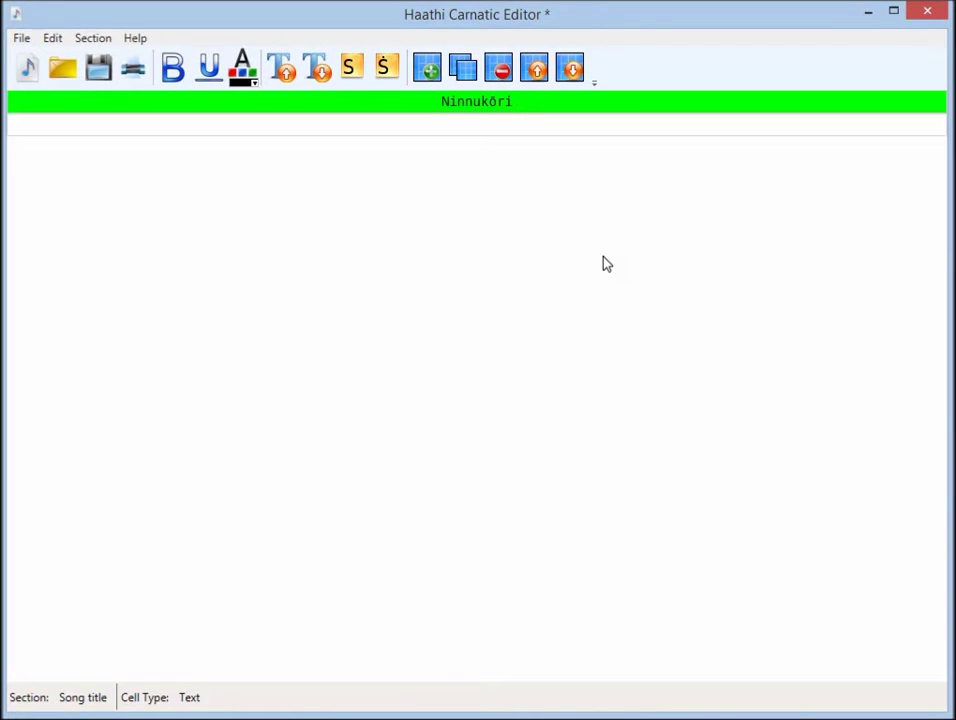
{"action": "left_click", "coordinate": [522, 128]}
{"action": "left_click", "coordinate": [522, 126]}
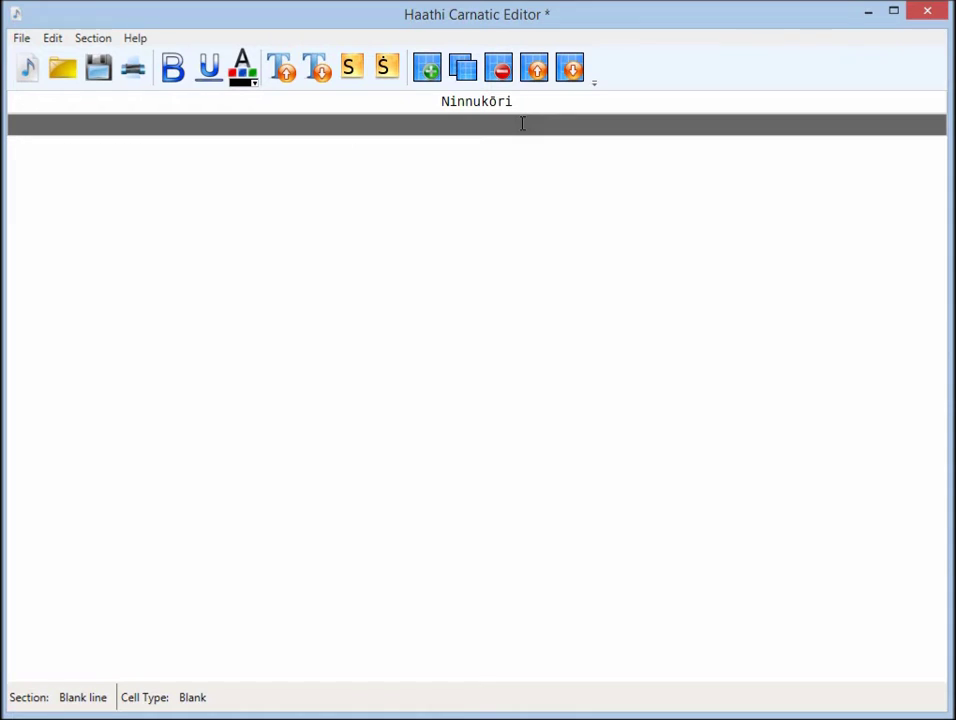
Insert a Song information block (Type 1) on the blank line, ready for the Ragam value
{"action": "double_click", "coordinate": [522, 123]}
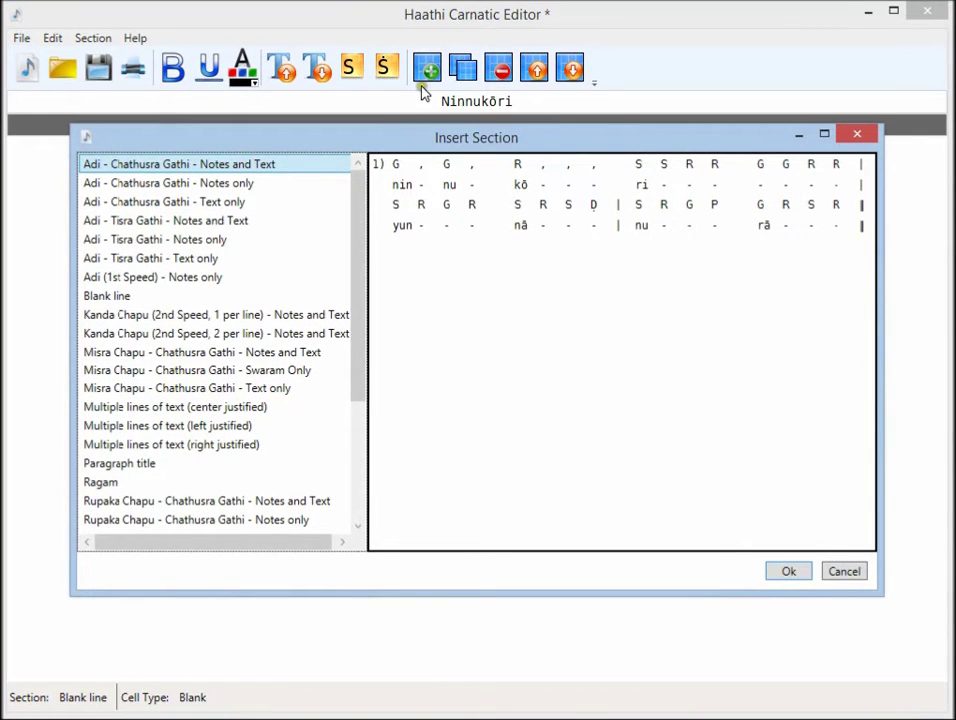
{"action": "scroll", "coordinate": [277, 477], "scroll_direction": "down", "scroll_amount": 4}
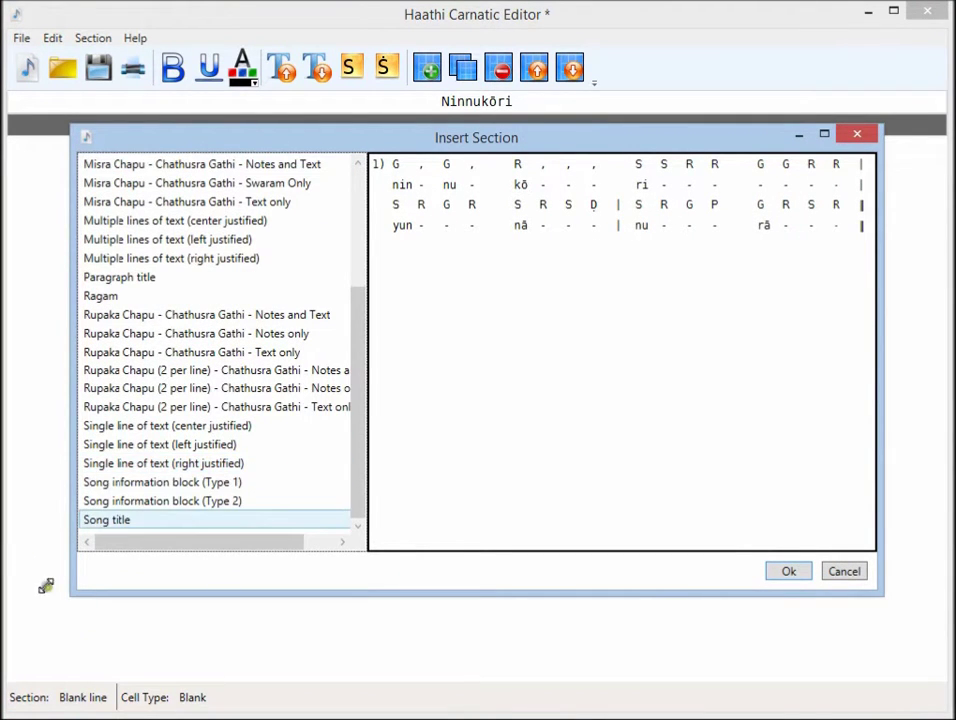
{"action": "left_click", "coordinate": [137, 484]}
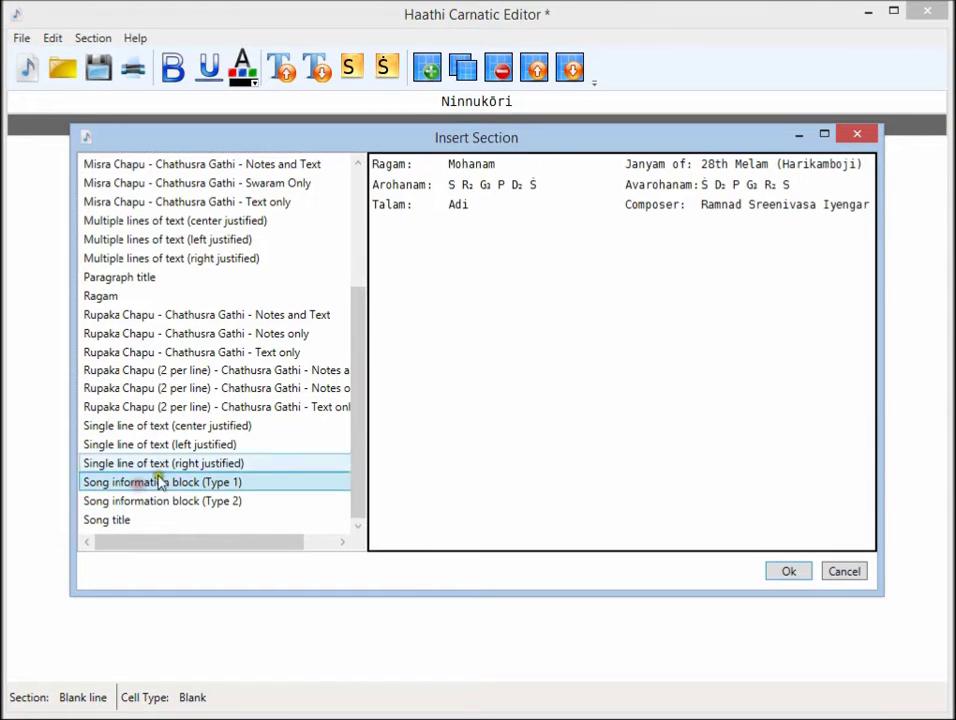
{"action": "left_click", "coordinate": [788, 572]}
{"action": "left_click", "coordinate": [175, 142]}
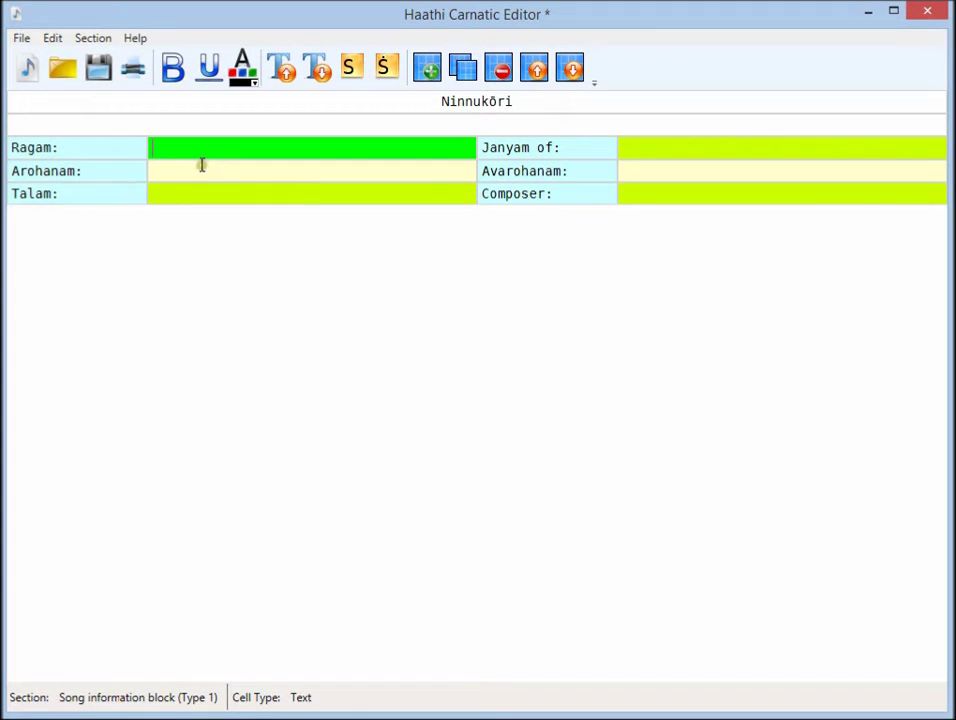
Enter Ragam Mōhanam, Janyam of Harikāmbhoji, arohanam S R2 G3 P D2 S, avarohanam S D2 P G3 R2 S
{"action": "type", "text": "Mo"}
{"action": "type", "text": "o"}
{"action": "type", "text": "haram"}
{"action": "key", "text": "Tab"}
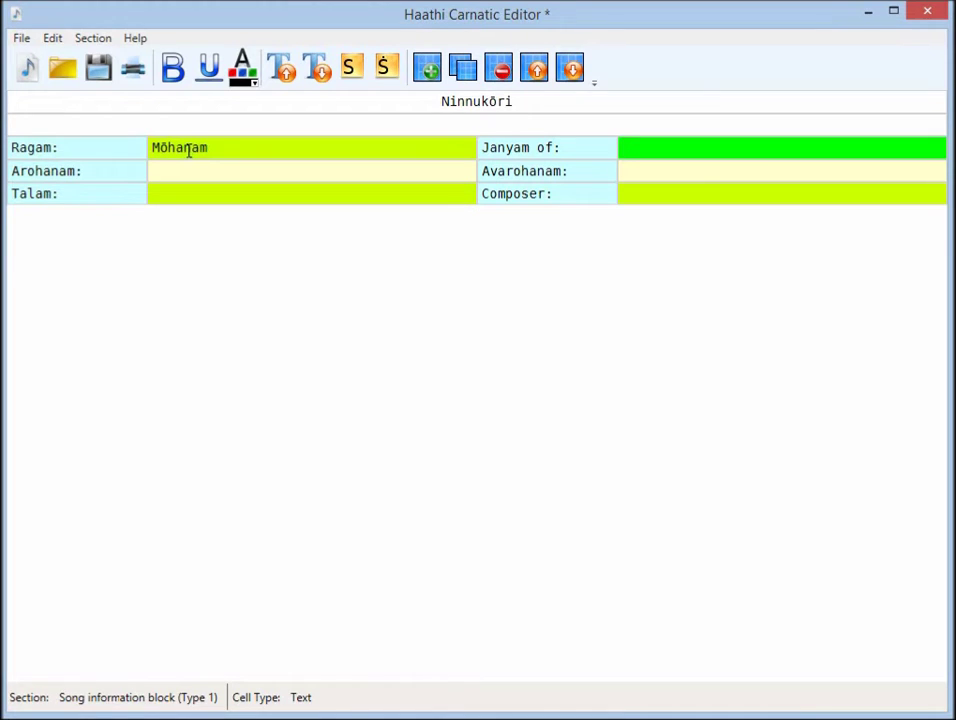
{"action": "type", "text": "Harika"}
{"action": "type", "text": "am"}
{"action": "type", "text": "bhoji"}
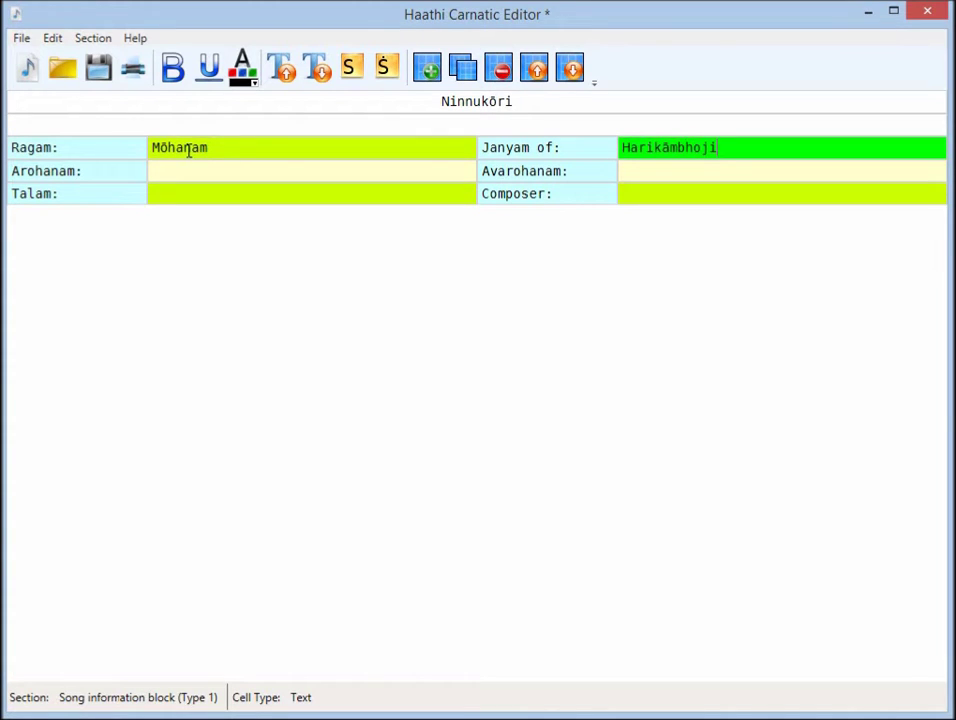
{"action": "key", "text": "Tab"}
{"action": "type", "text": "S"}
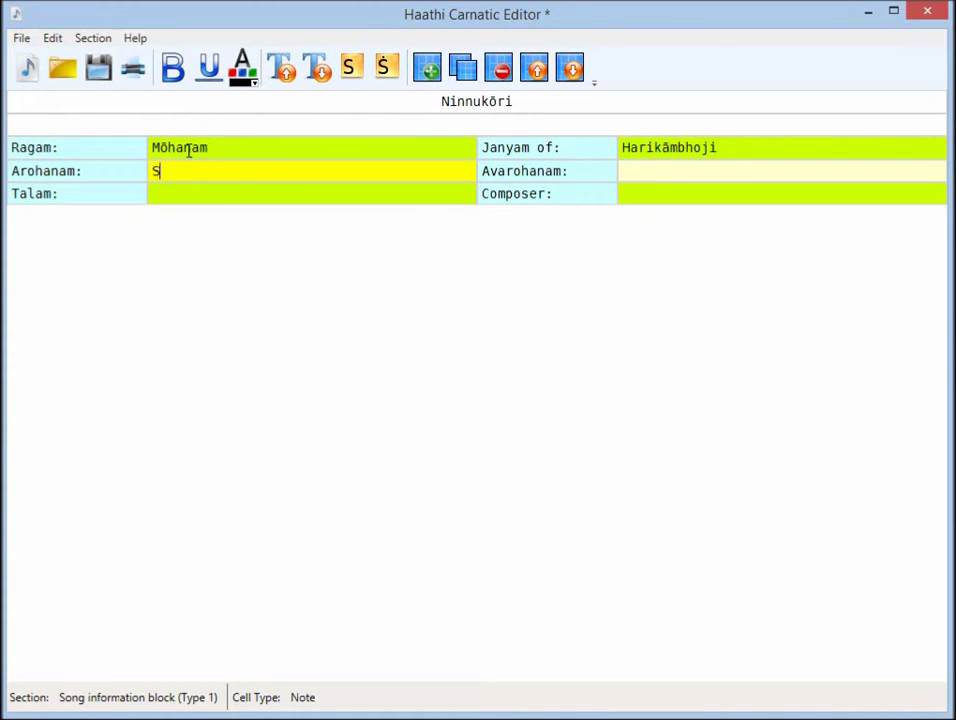
{"action": "type", "text": " R2 G"}
{"action": "type", "text": "3 P "}
{"action": "type", "text": "D"}
{"action": "type", "text": "2 S"}
{"action": "key", "text": "ctrl+Up"}
{"action": "left_click", "coordinate": [255, 291]}
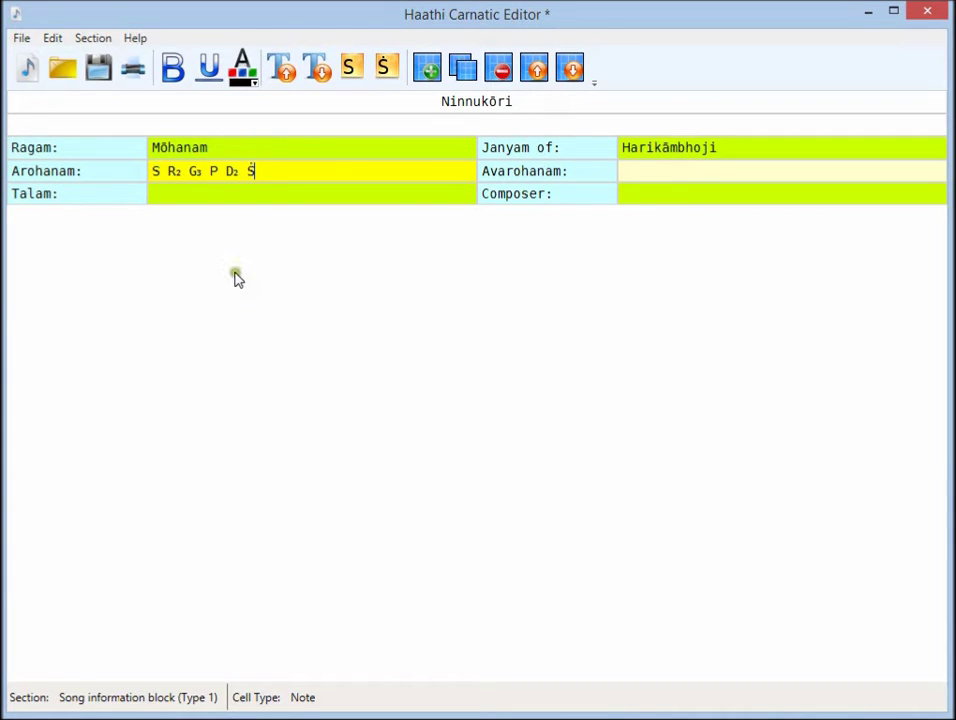
{"action": "left_click", "coordinate": [230, 267]}
{"action": "left_click", "coordinate": [666, 170]}
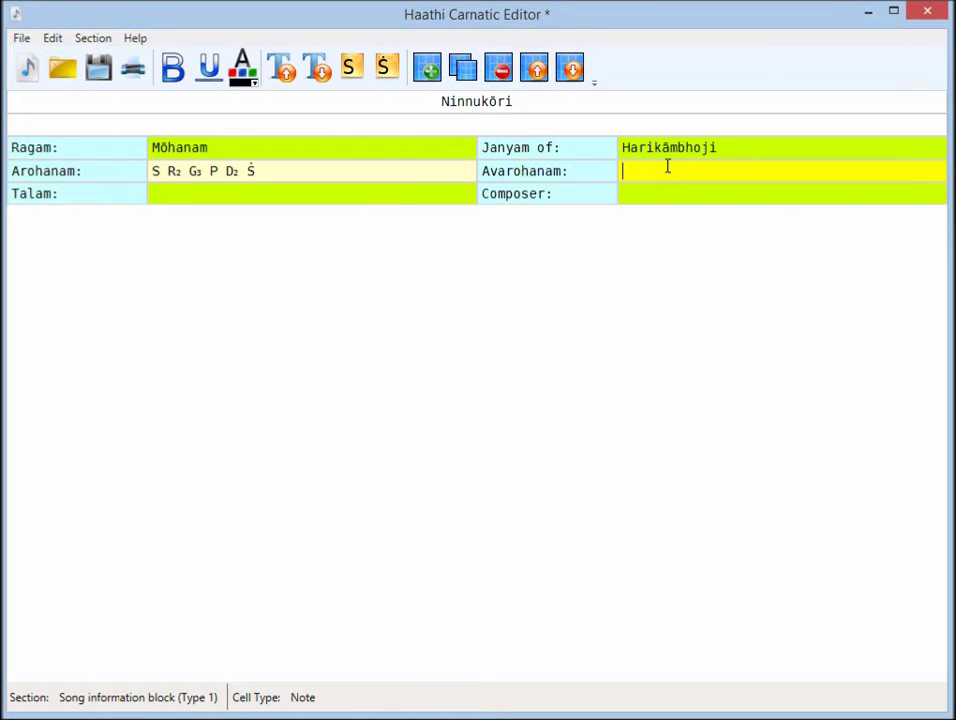
{"action": "type", "text": "S D2 P G3 R2 S"}
Set Talam to Ādi, enter the composer's name, and add a blank line below
{"action": "left_click", "coordinate": [386, 190]}
{"action": "type", "text": "A"}
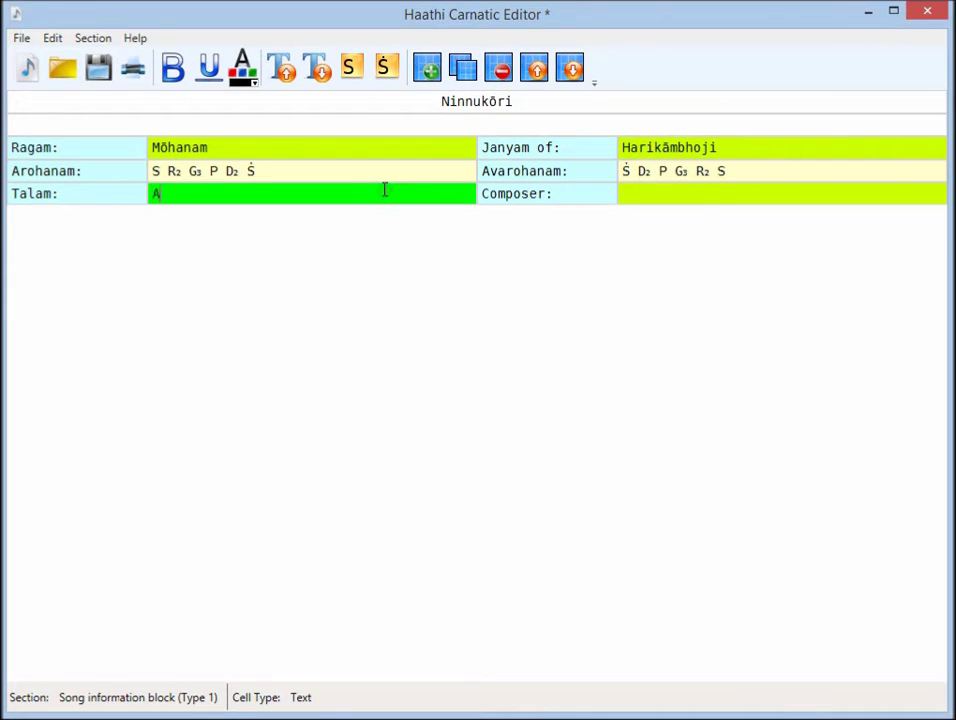
{"action": "type", "text": "di"}
{"action": "key", "text": "Tab"}
{"action": "type", "text": "Raamn"}
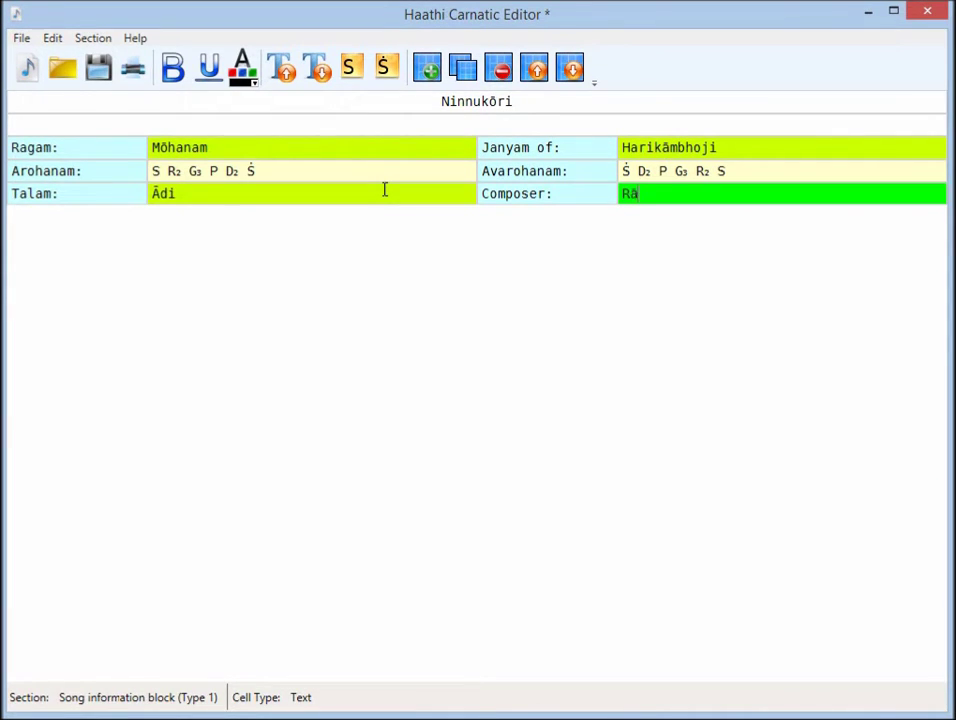
{"action": "key", "text": "BackSpace"}
{"action": "type", "text": "nad"}
{"action": "key", "text": "BackSpace"}
{"action": "type", "text": "ad Shreenivasa"}
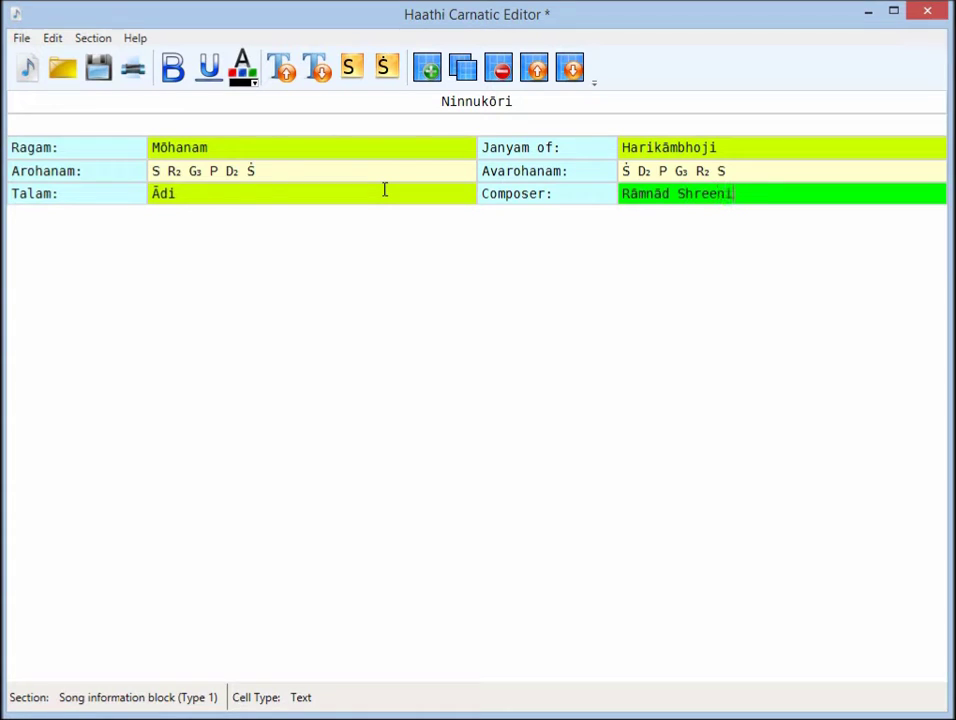
{"action": "key", "text": "BackSpace"}
{"action": "key", "text": "BackSpace"}
{"action": "key", "text": "BackSpace"}
{"action": "type", "text": "āsa Iyenga"}
{"action": "type", "text": "r"}
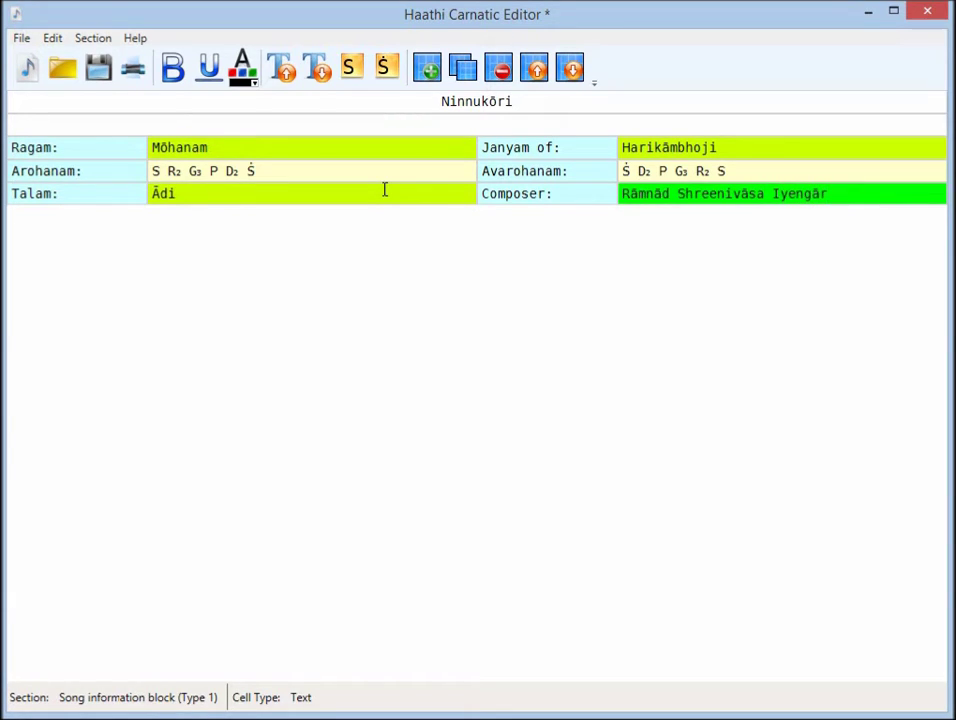
{"action": "left_click", "coordinate": [427, 213]}
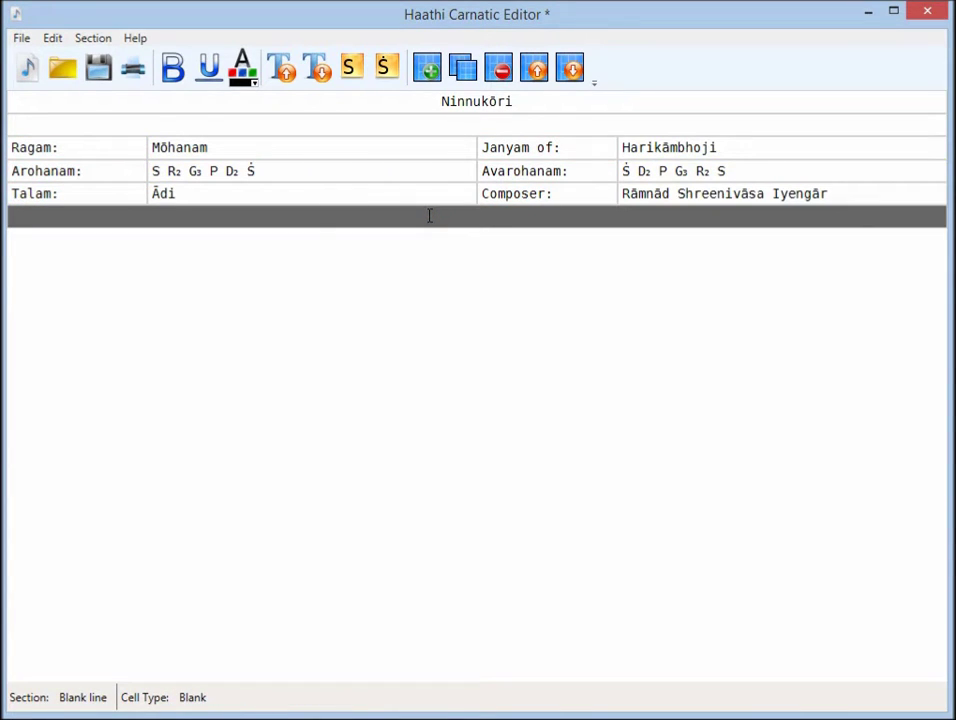
Add a 'Pallavi' paragraph title with a blank line beneath it
{"action": "key", "text": "Insert"}
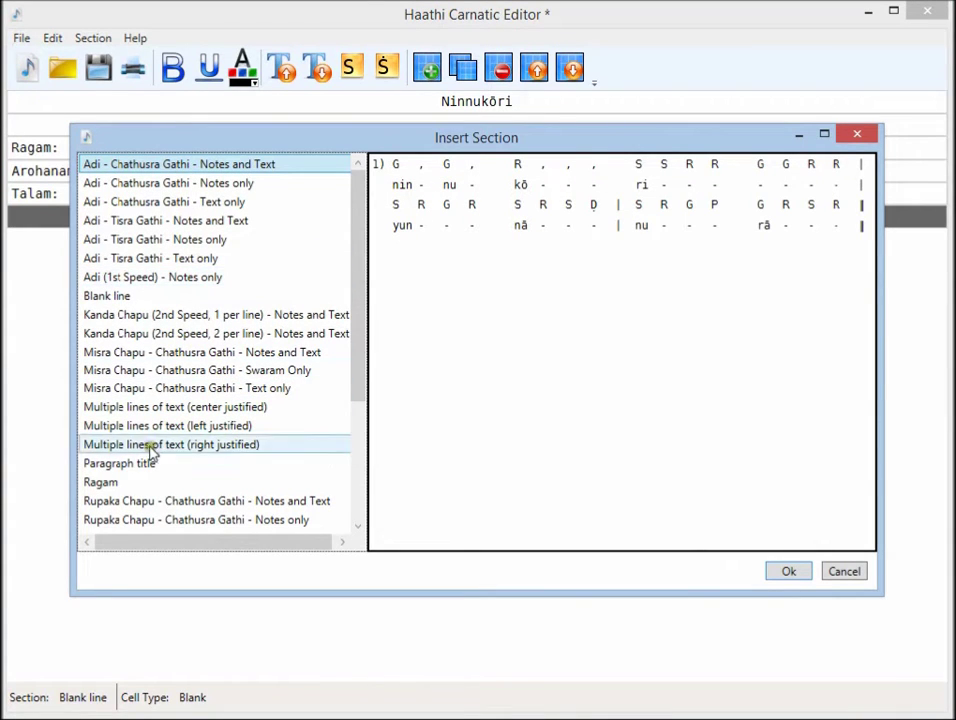
{"action": "left_click", "coordinate": [124, 464]}
{"action": "left_click", "coordinate": [787, 571]}
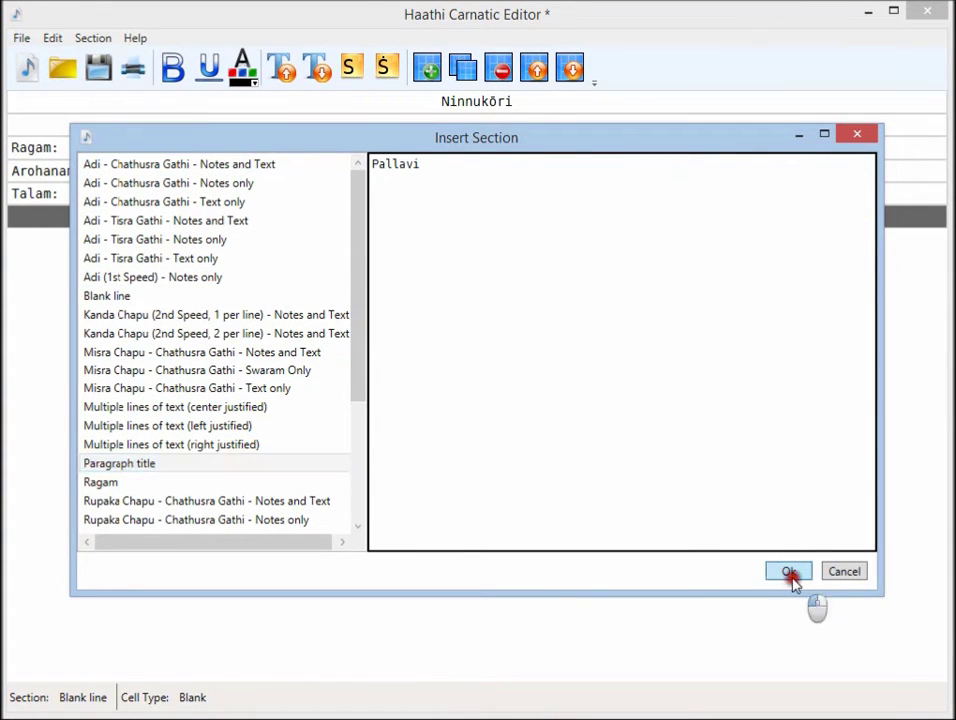
{"action": "type", "text": "Pal"}
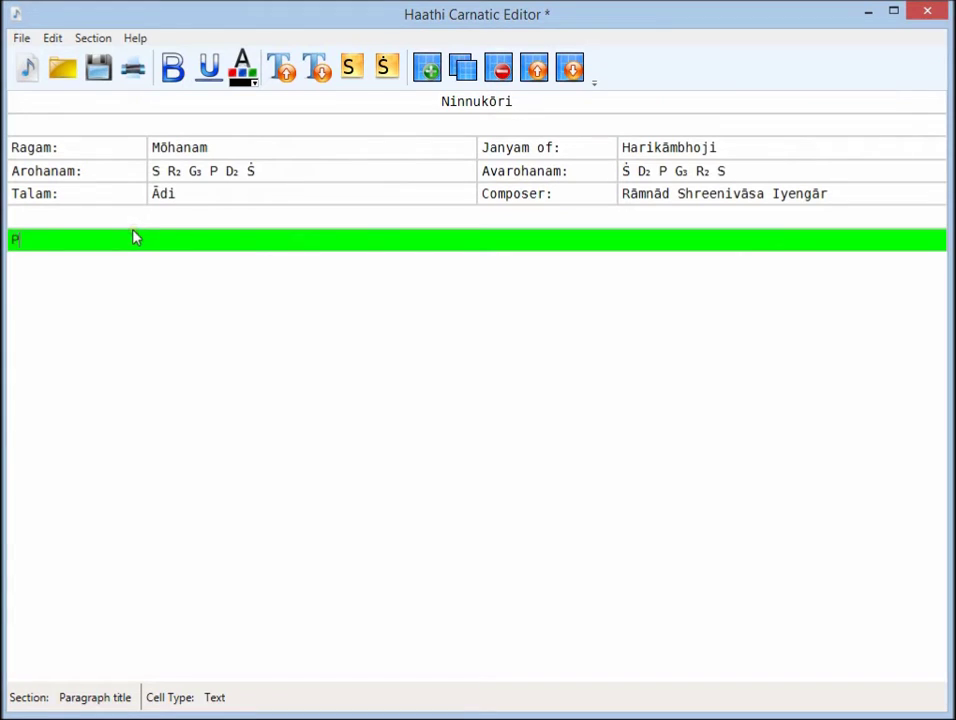
{"action": "type", "text": "ala"}
{"action": "key", "text": "BackSpace"}
{"action": "key", "text": "BackSpace"}
{"action": "key", "text": "BackSpace"}
{"action": "type", "text": "lavi"}
{"action": "left_click", "coordinate": [55, 263]}
{"action": "double_click", "coordinate": [55, 263]}
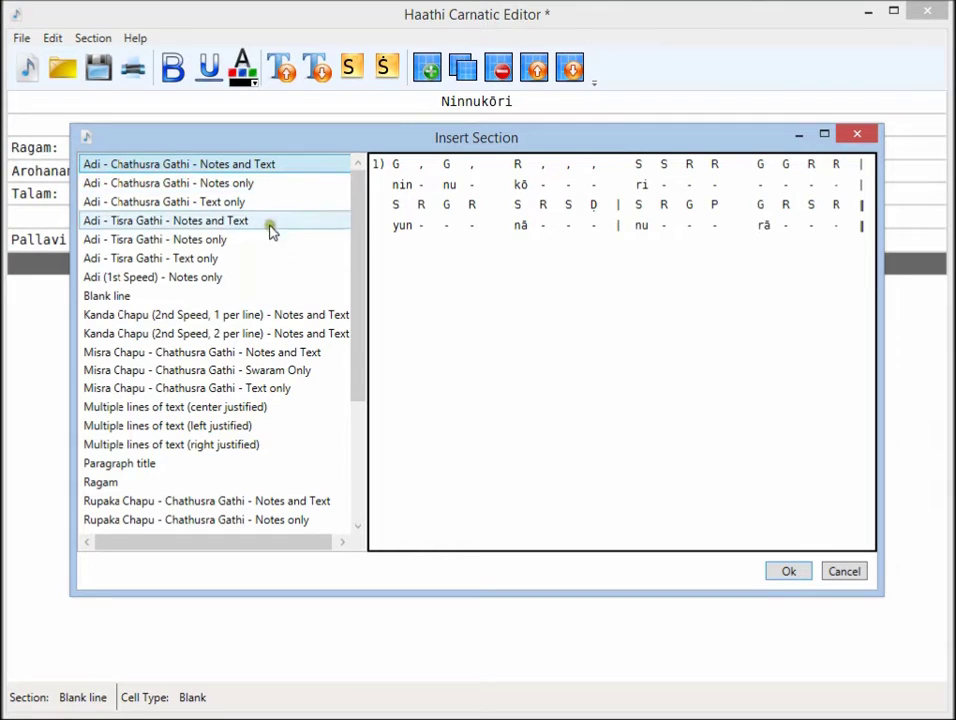
Insert an empty Adi - Chathusra Gathi - Notes and Text grid below the Pallavi heading
{"action": "left_click", "coordinate": [195, 168]}
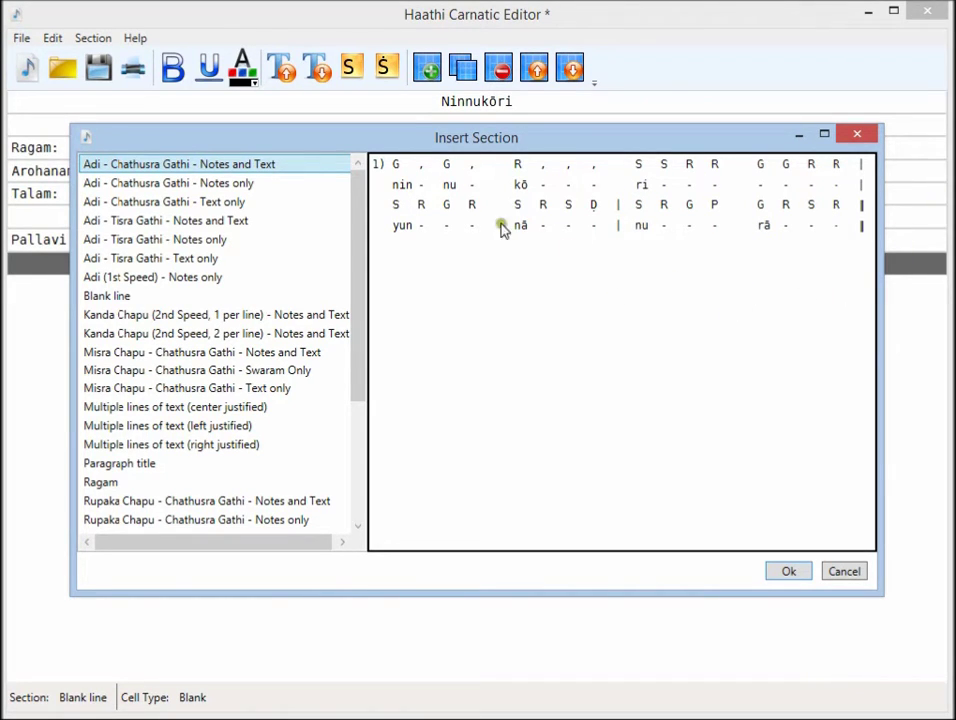
{"action": "left_click", "coordinate": [789, 571]}
{"action": "type", "text": "1)"}
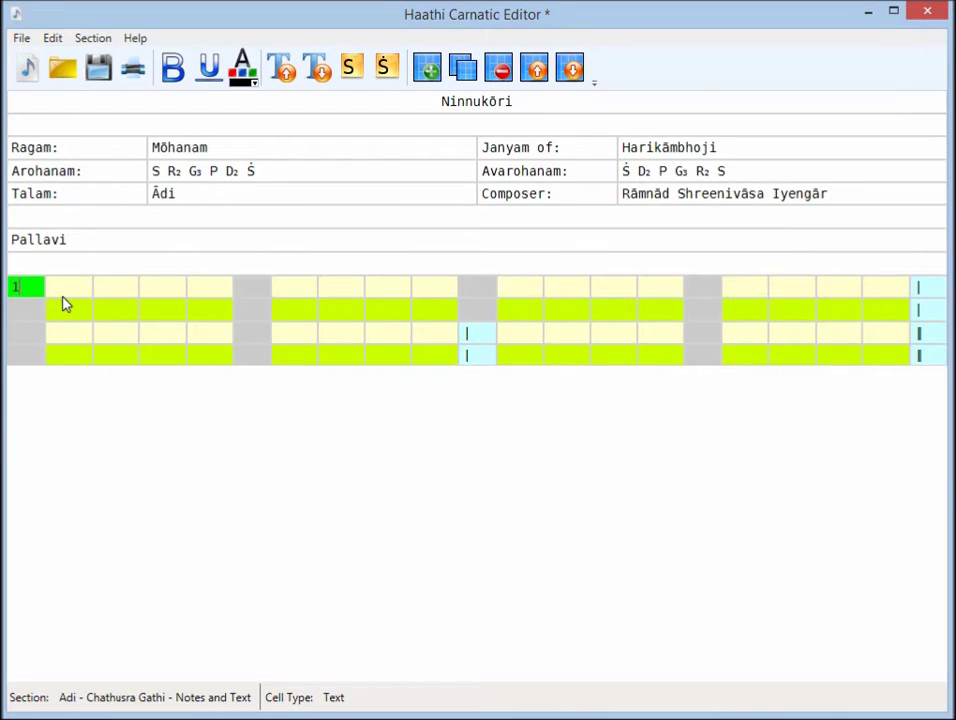
{"action": "key", "text": "BackSpace"}
{"action": "key", "text": "BackSpace"}
{"action": "left_click", "coordinate": [60, 287]}
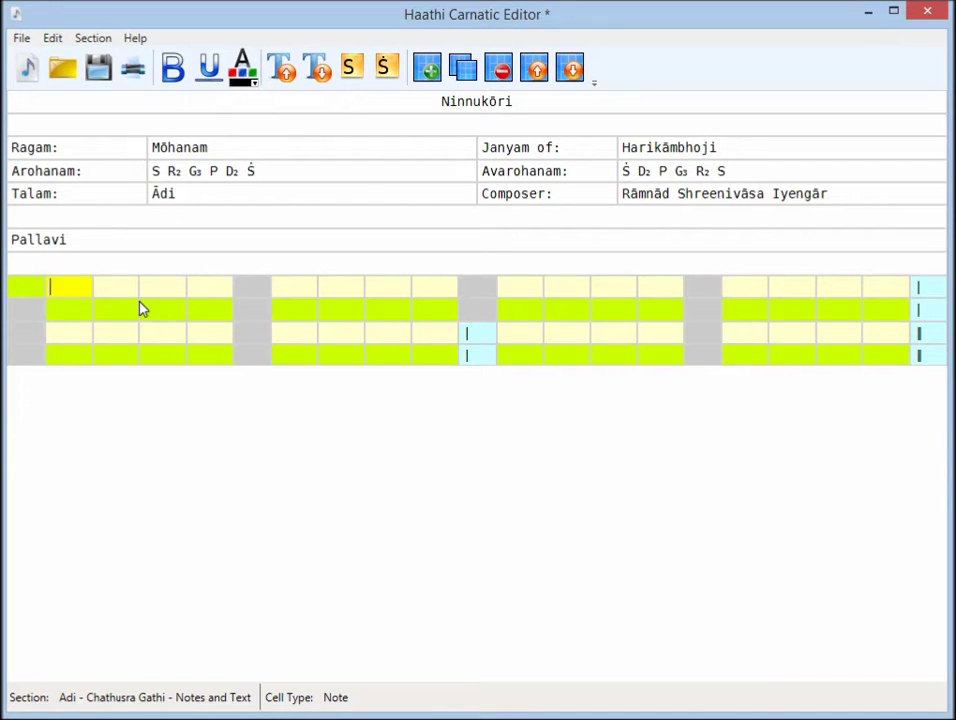
Type the Pallavi svaras for lines two to four, ending D D P G D P G R
{"action": "type", "text": "G"}
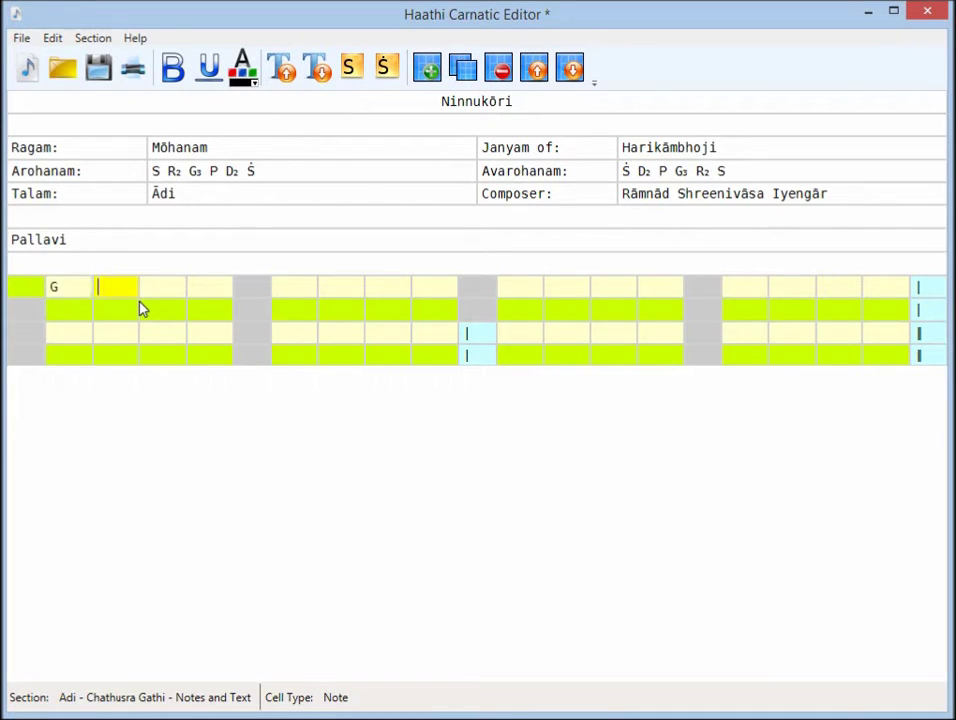
{"action": "type", "text": ",G,R,,"}
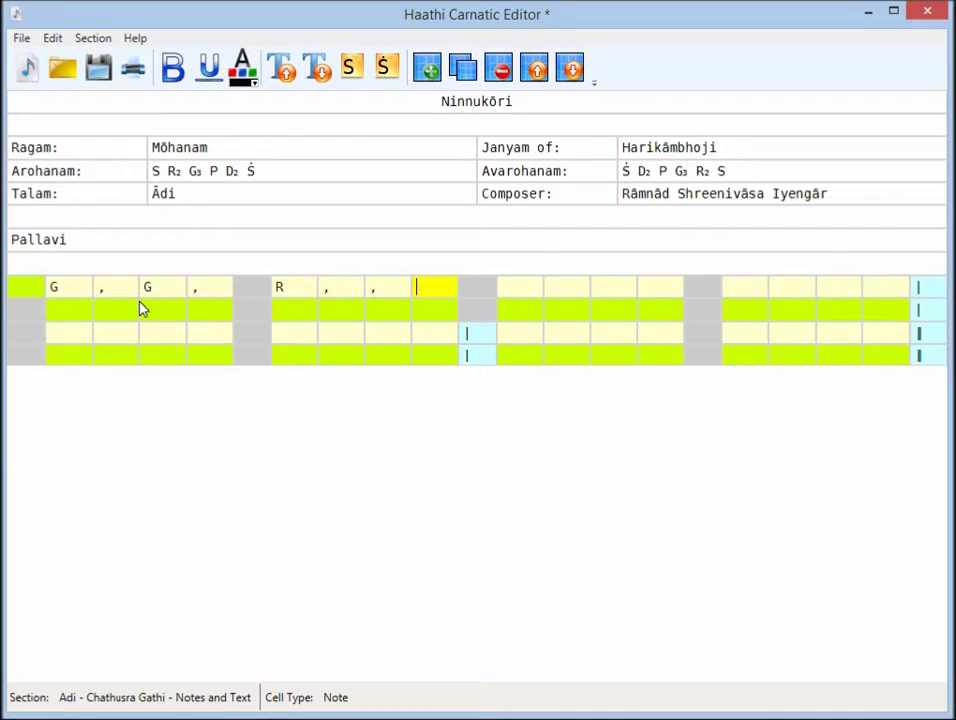
{"action": "type", "text": ",SSRRGG"}
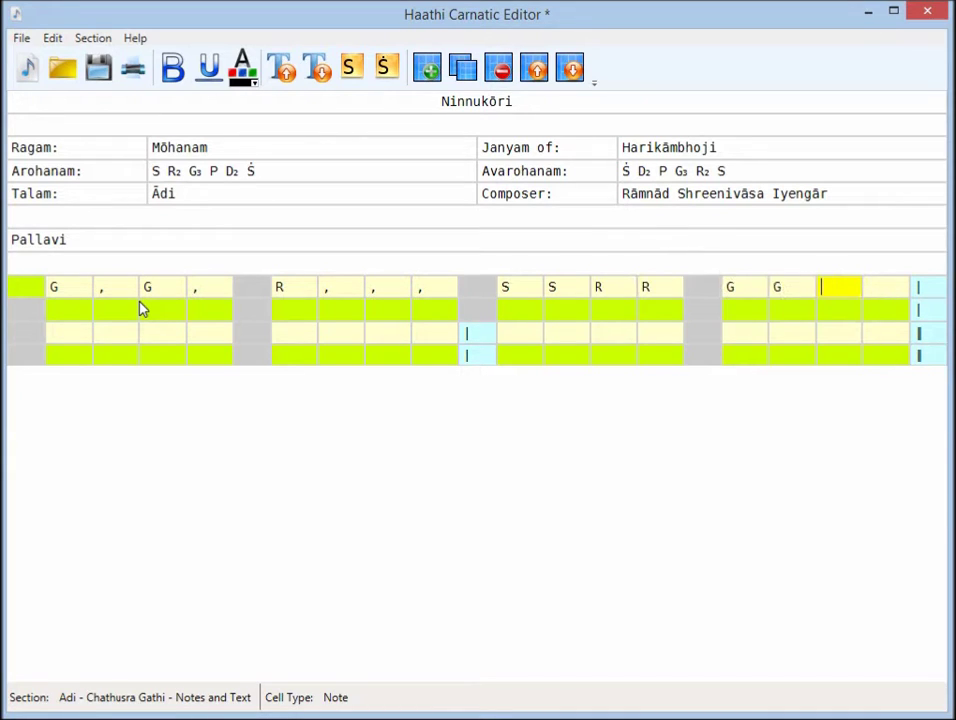
{"action": "type", "text": "RRSRGRSRSD"}
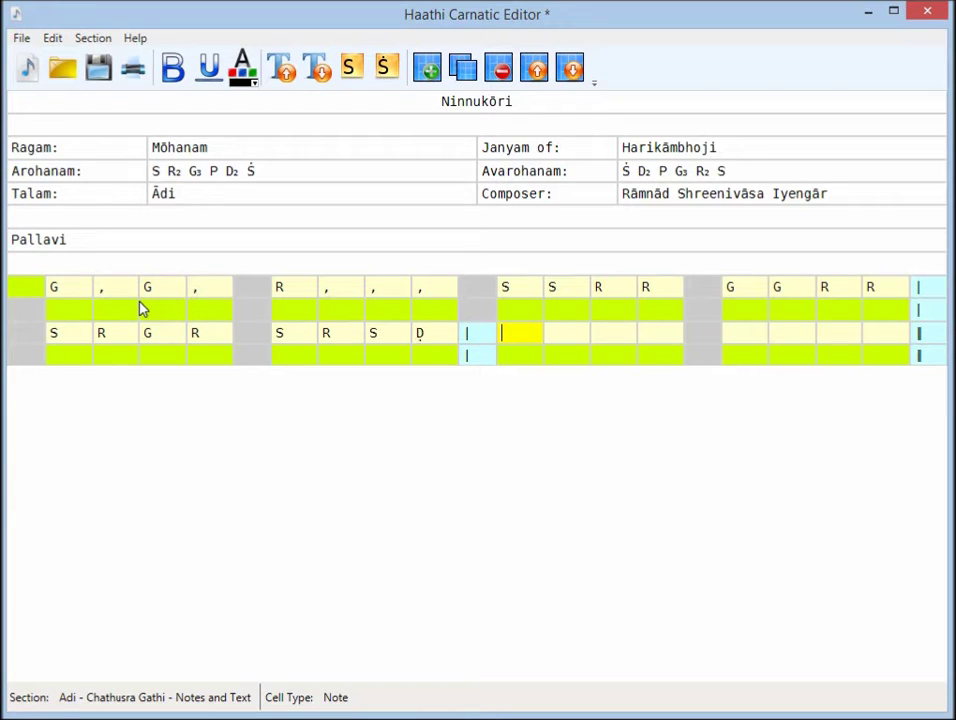
{"action": "type", "text": "SRGPGRSR"}
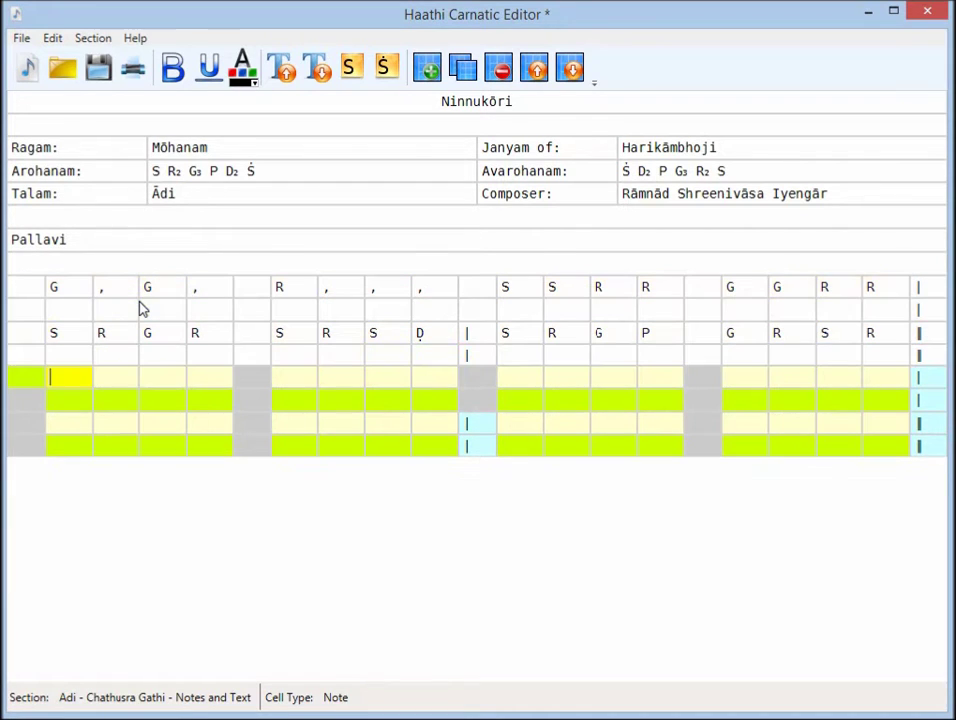
{"action": "type", "text": "GPGGRSRGRRSD"}
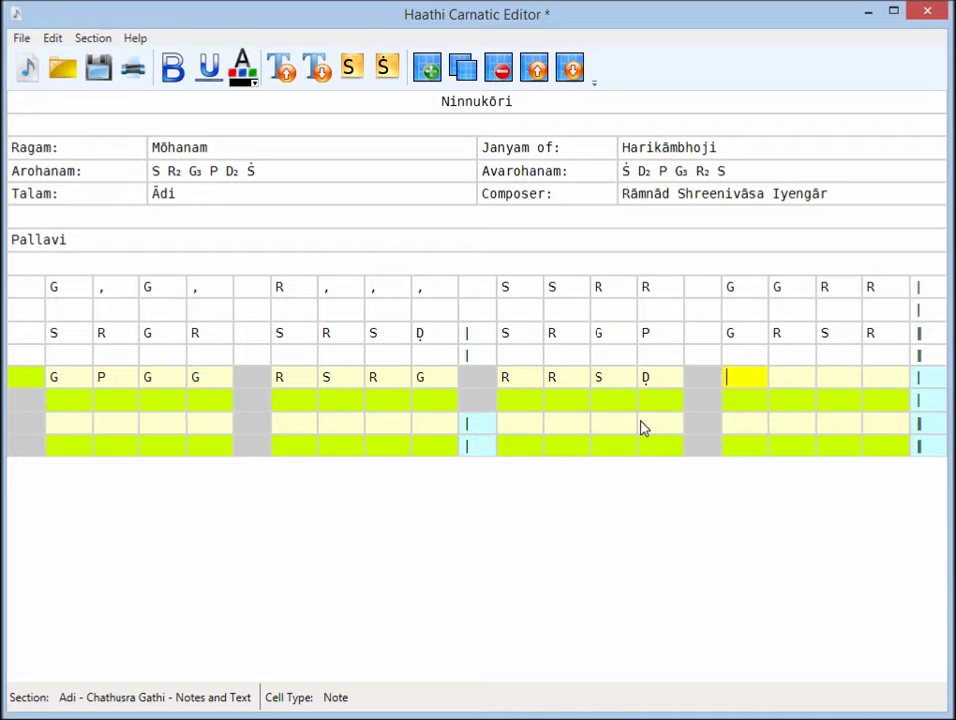
{"action": "type", "text": "SRGR"}
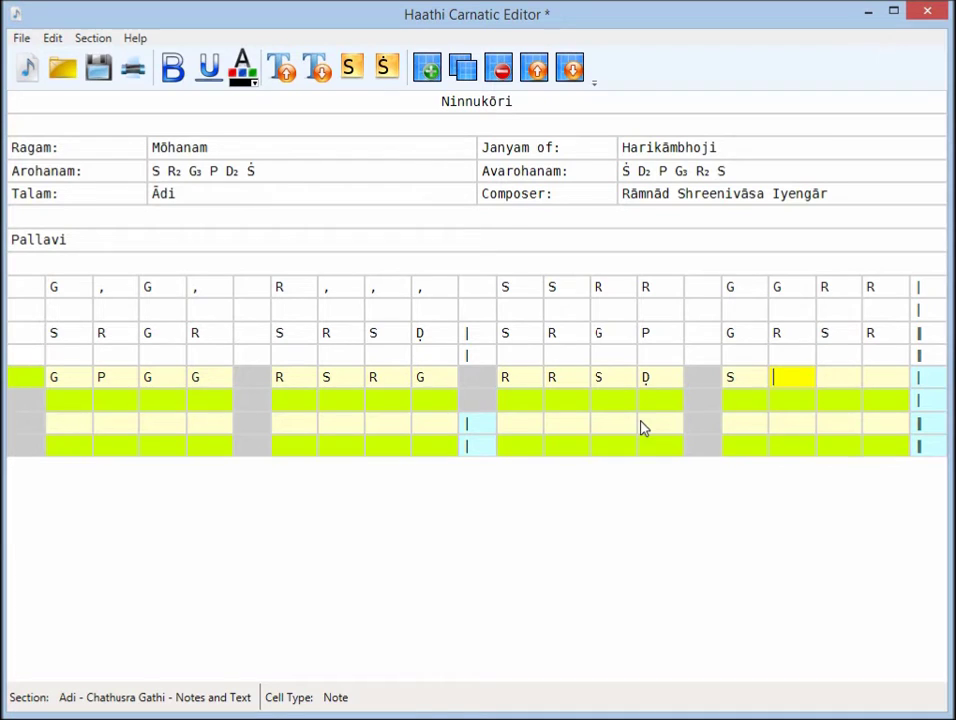
{"action": "type", "text": "GP"}
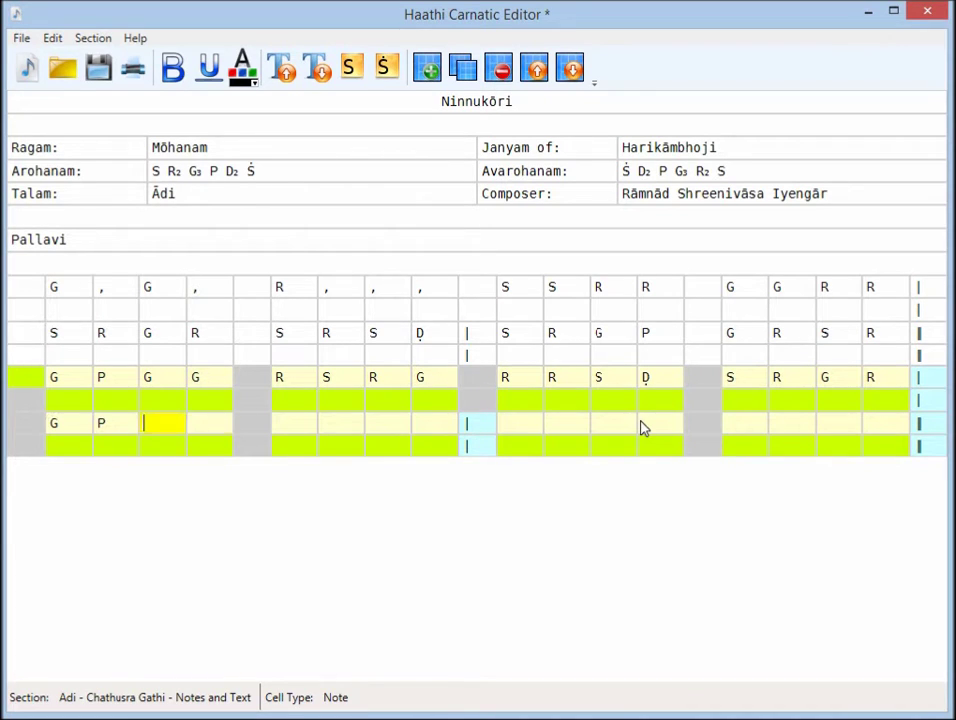
{"action": "type", "text": "GPDPDS"}
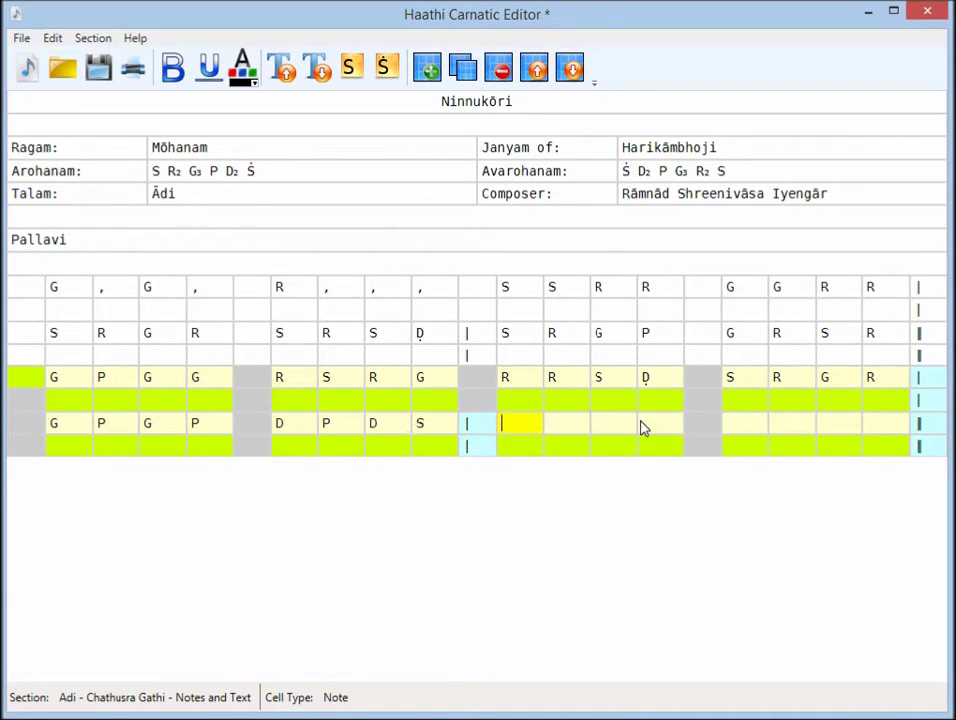
{"action": "type", "text": "DDPGDPGR"}
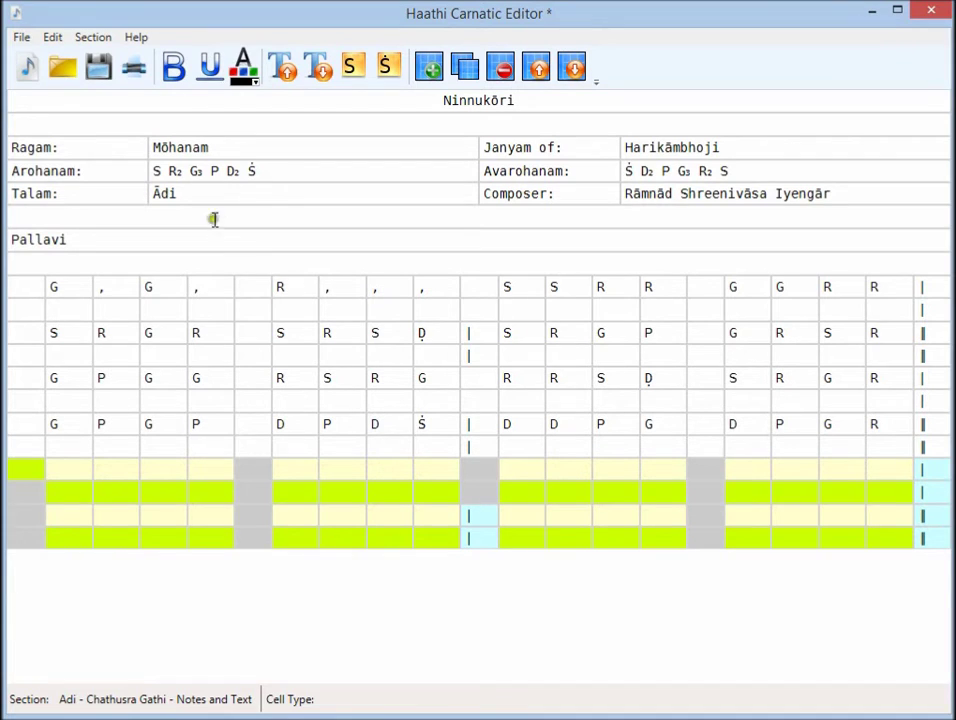
Save the notation as 'Mohanam Varnam - Adi'
{"action": "left_click", "coordinate": [94, 76]}
{"action": "type", "text": "Moha"}
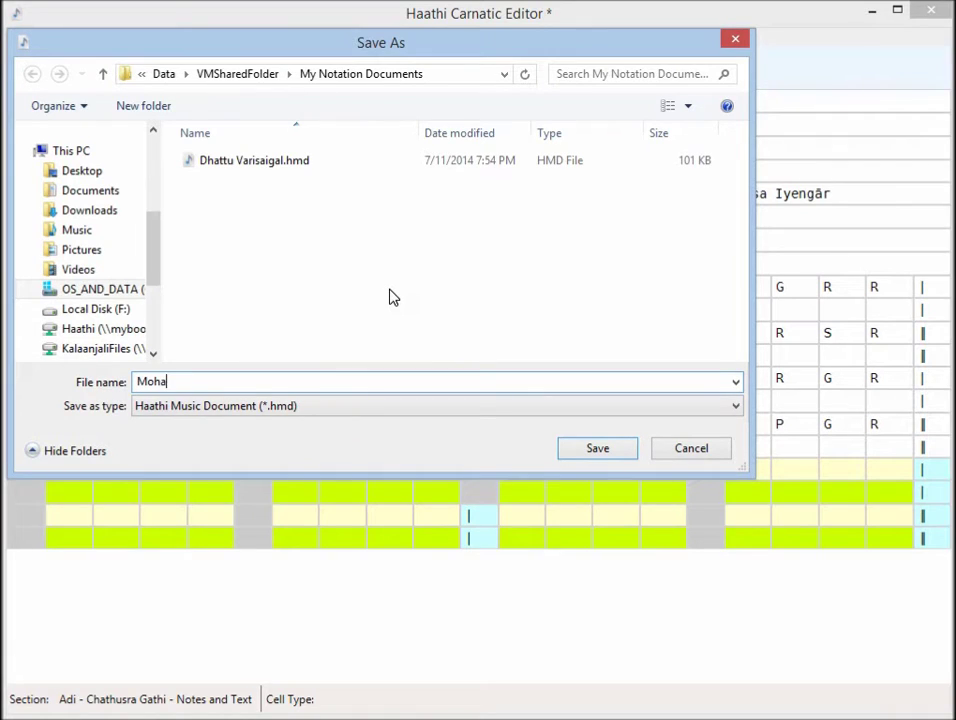
{"action": "type", "text": "nam Varnam - Adi"}
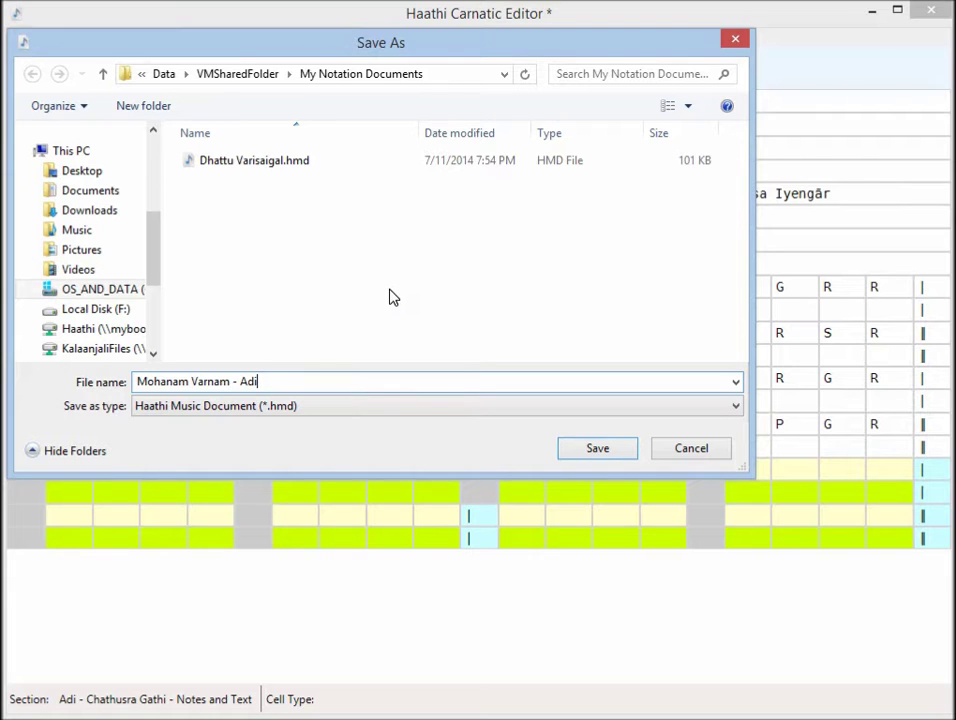
{"action": "key", "text": "Return"}
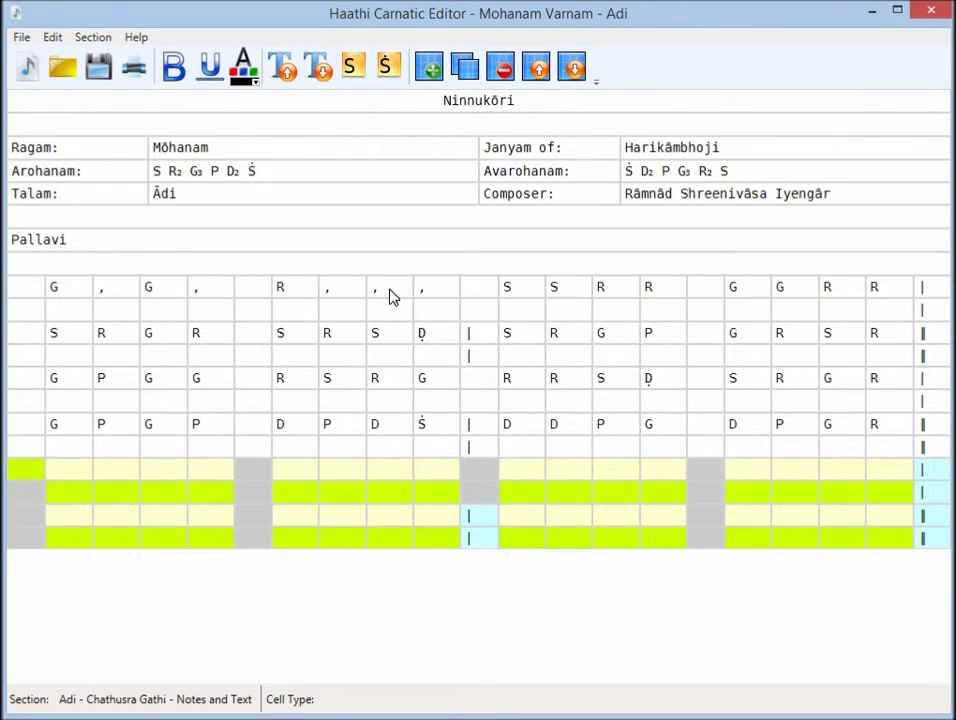
Lengthen the third-line S and the fourth-line G and P with a '-'
{"action": "left_click", "coordinate": [53, 471]}
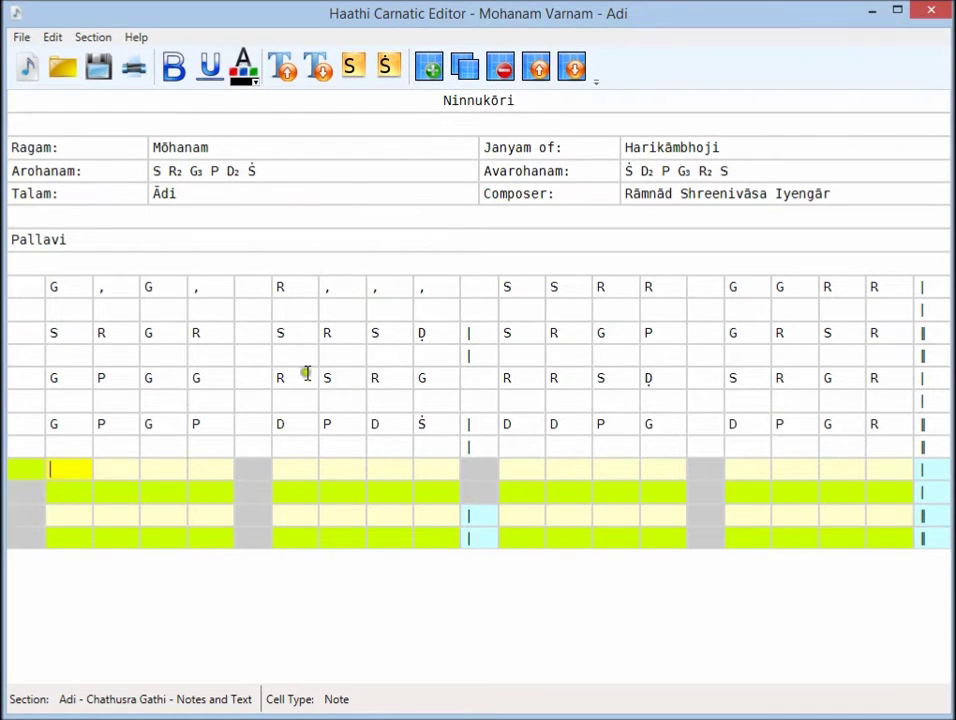
{"action": "left_click", "coordinate": [358, 376]}
{"action": "type", "text": "-"}
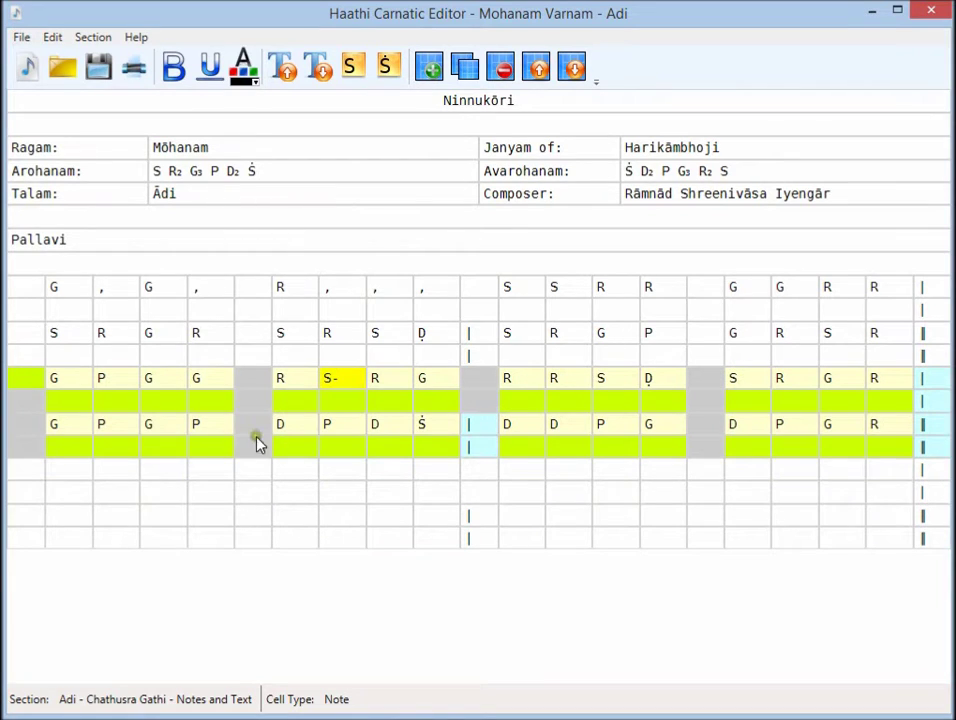
{"action": "left_click", "coordinate": [174, 427]}
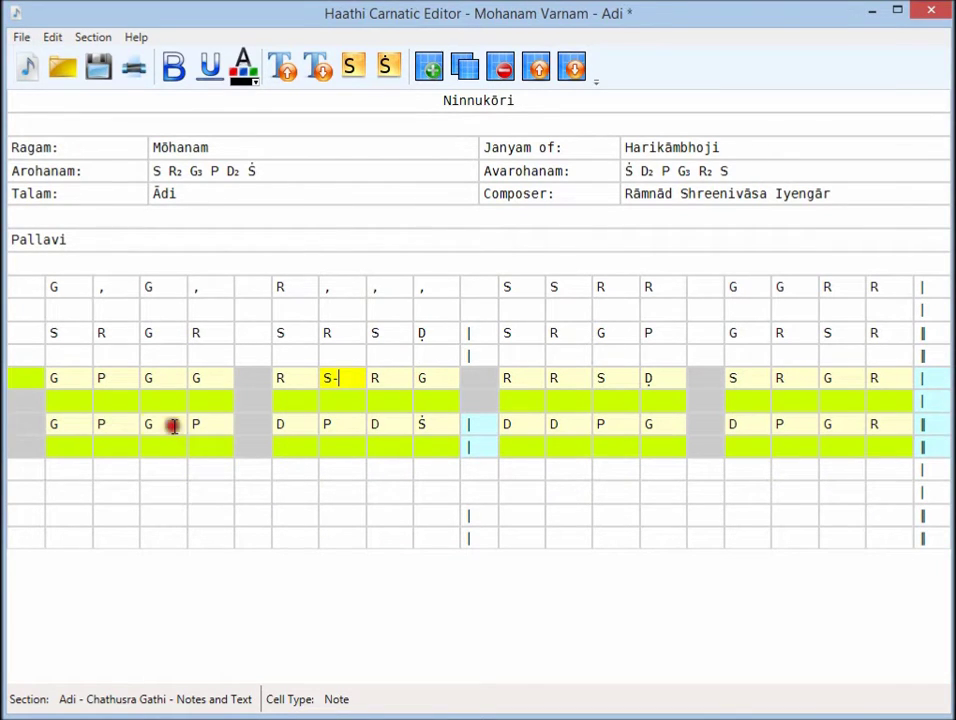
{"action": "type", "text": "-"}
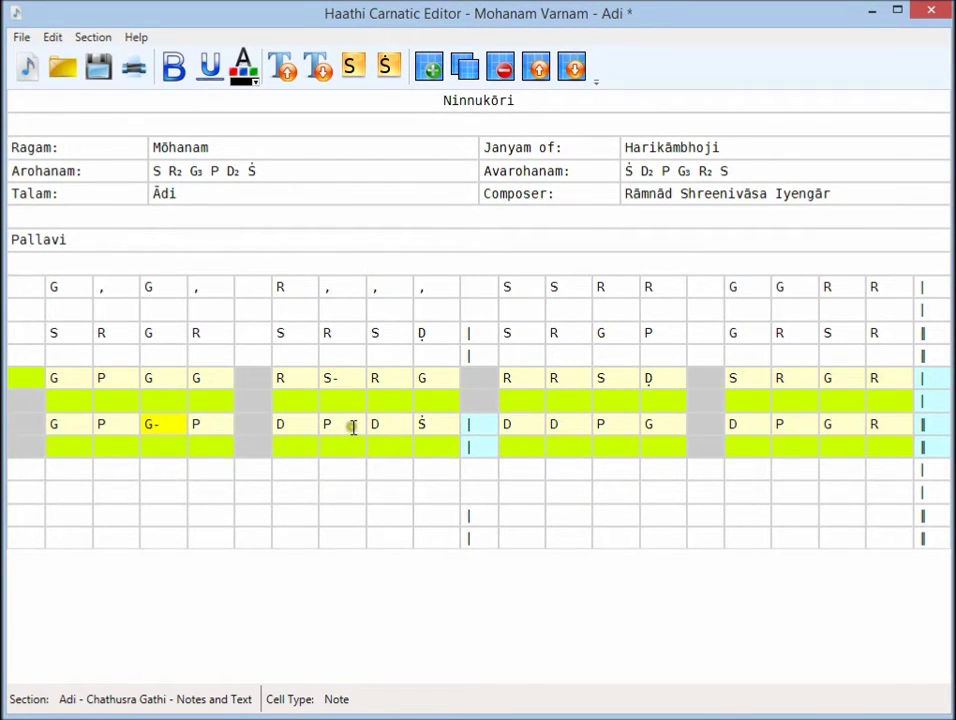
{"action": "left_click", "coordinate": [352, 427]}
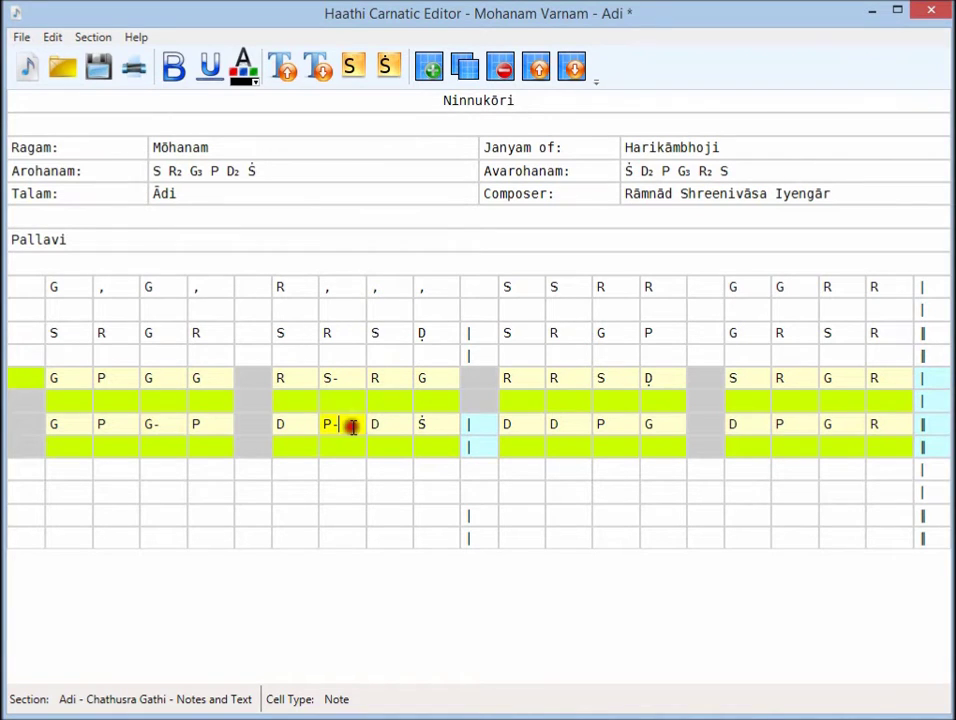
{"action": "type", "text": "-"}
Write the lyric 'nin nu kō ri' with '.' placeholders under the first svaram line
{"action": "left_click", "coordinate": [75, 311]}
{"action": "type", "text": "nin"}
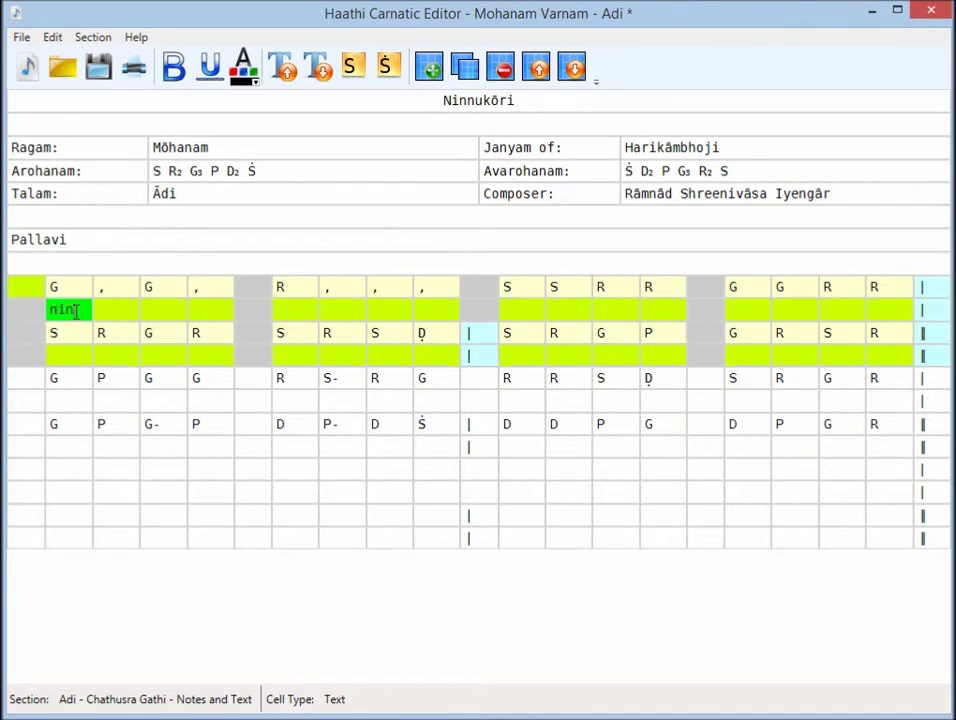
{"action": "key", "text": "Tab"}
{"action": "key", "text": "Tab"}
{"action": "type", "text": "nu"}
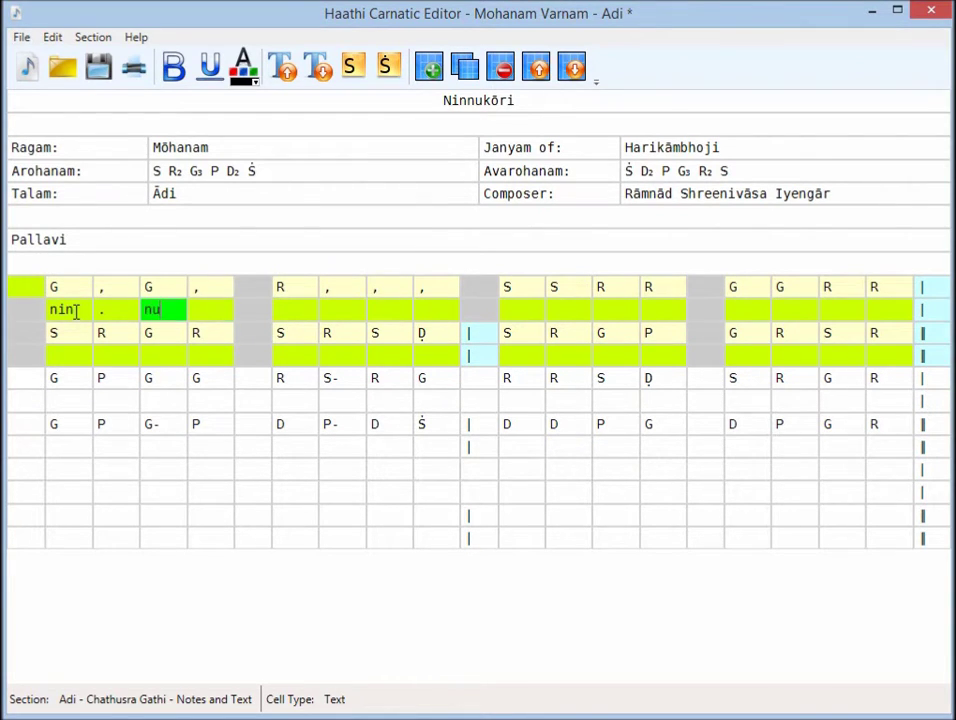
{"action": "key", "text": "Tab"}
{"action": "type", "text": "."}
{"action": "key", "text": "Tab"}
{"action": "type", "text": "koo"}
{"action": "key", "text": "Tab"}
{"action": "type", "text": "."}
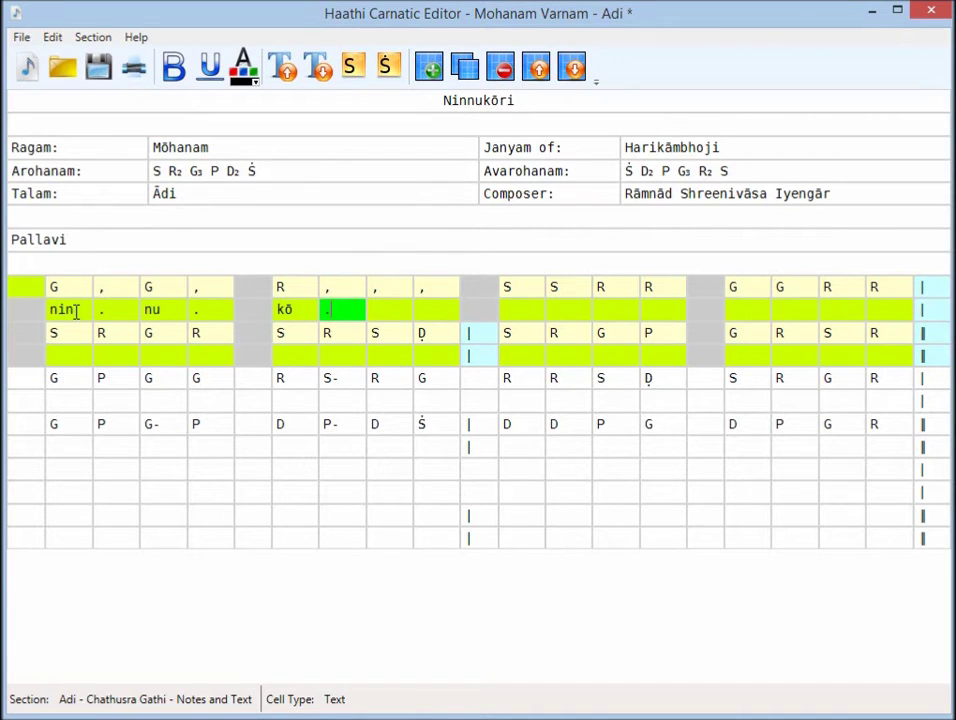
{"action": "key", "text": "Tab"}
{"action": "type", "text": "."}
{"action": "key", "text": "Tab"}
{"action": "type", "text": "."}
{"action": "key", "text": "Tab"}
{"action": "type", "text": "ri"}
{"action": "key", "text": "Tab"}
{"action": "type", "text": "."}
{"action": "key", "text": "Tab"}
{"action": "type", "text": "."}
{"action": "key", "text": "Tab"}
{"action": "type", "text": "."}
{"action": "key", "text": "Tab"}
{"action": "type", "text": "."}
{"action": "key", "text": "Tab"}
{"action": "type", "text": "."}
{"action": "key", "text": "Tab"}
{"action": "type", "text": "."}
{"action": "key", "text": "Tab"}
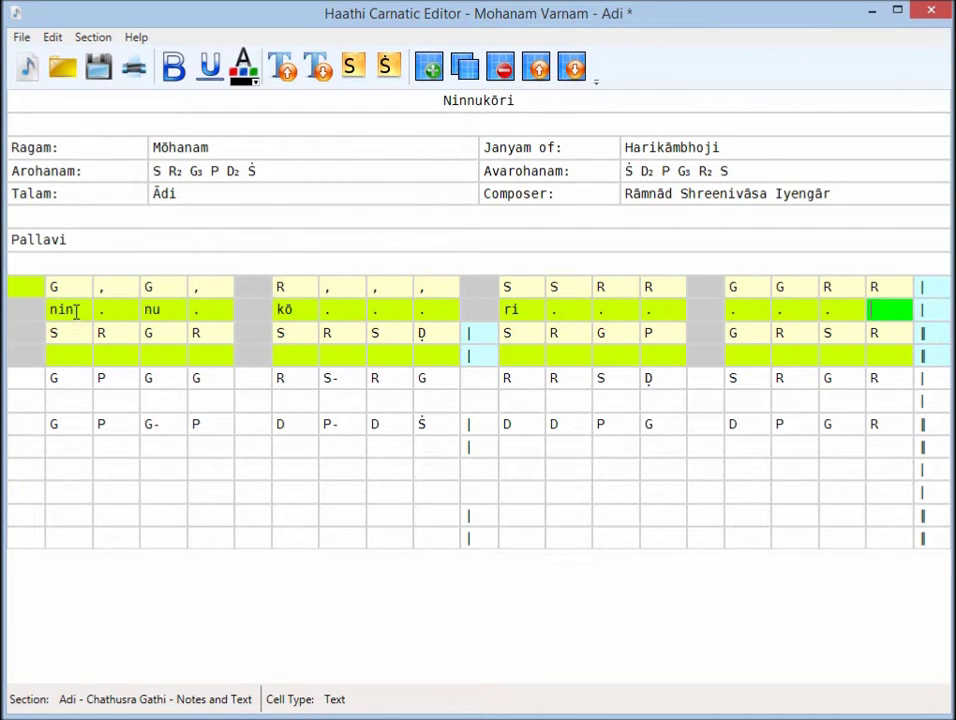
{"action": "type", "text": "."}
{"action": "key", "text": "Tab"}
Write 'yun nā nu rā' with '.' placeholders under the second svaram line
{"action": "type", "text": "yun"}
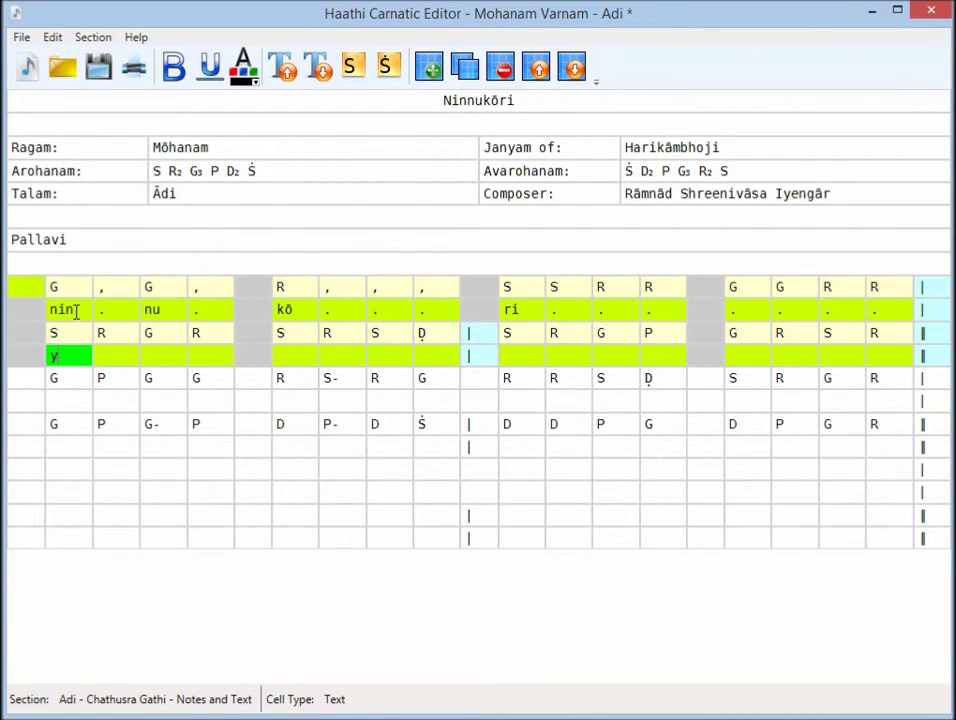
{"action": "key", "text": "Tab"}
{"action": "type", "text": "."}
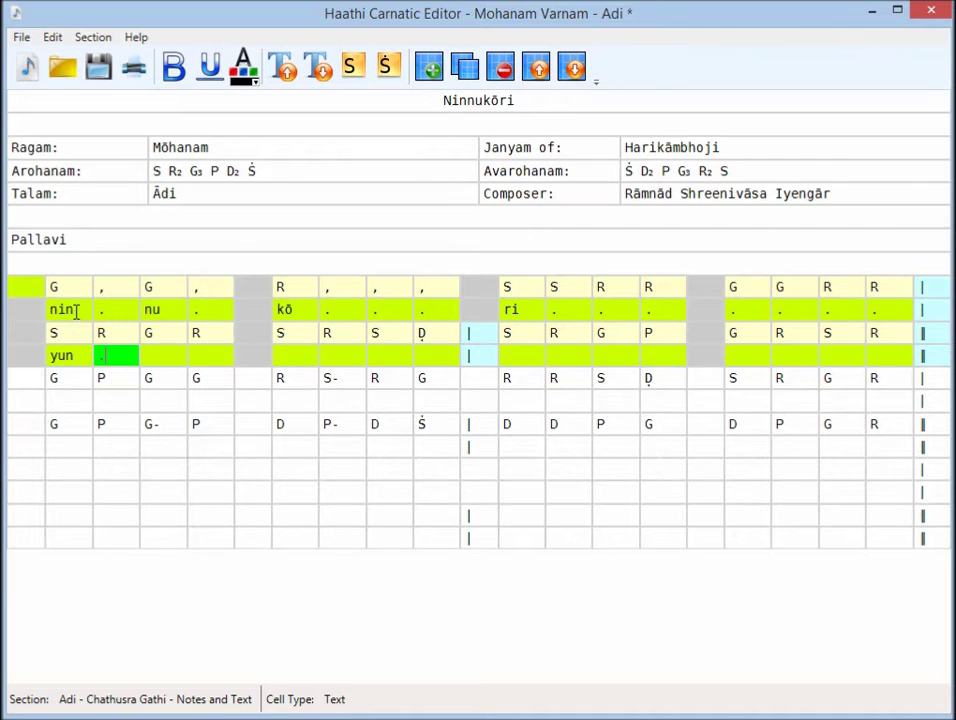
{"action": "key", "text": "Tab"}
{"action": "type", "text": "."}
{"action": "key", "text": "Tab"}
{"action": "type", "text": "."}
{"action": "key", "text": "Tab"}
{"action": "type", "text": "nā"}
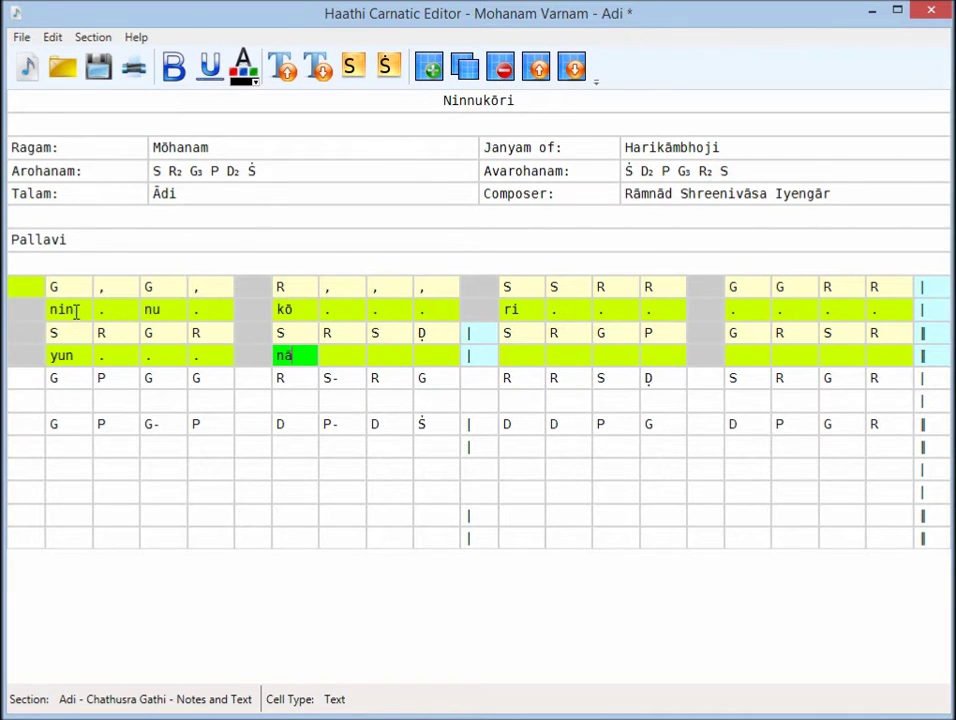
{"action": "key", "text": "Tab"}
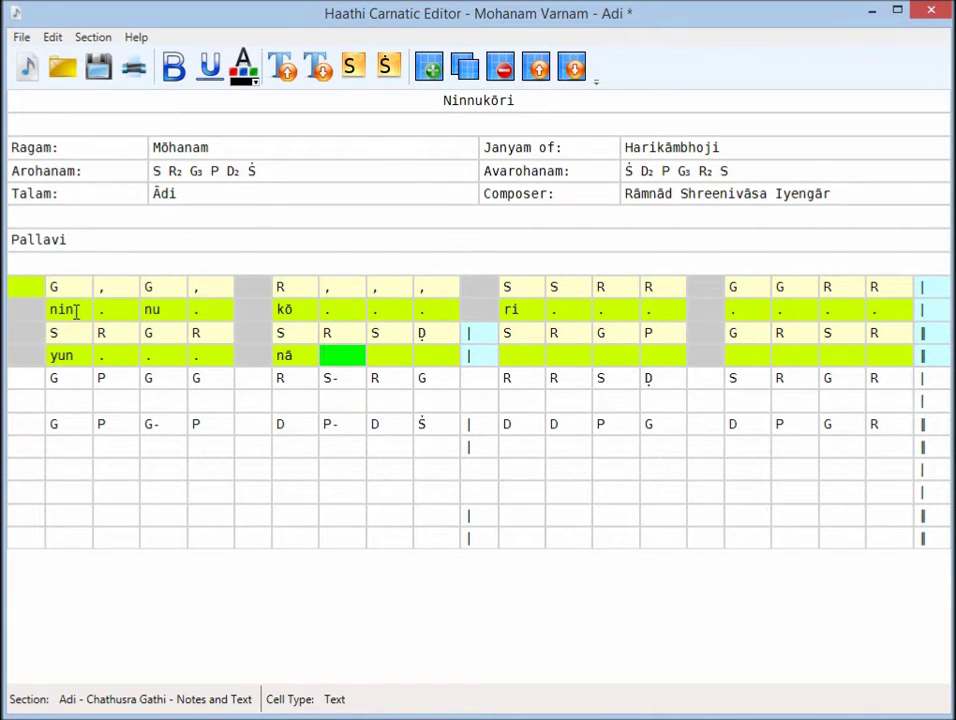
{"action": "type", "text": "."}
{"action": "key", "text": "Tab"}
{"action": "type", "text": "."}
{"action": "key", "text": "Tab"}
{"action": "type", "text": "."}
{"action": "key", "text": "Tab"}
{"action": "type", "text": "nu"}
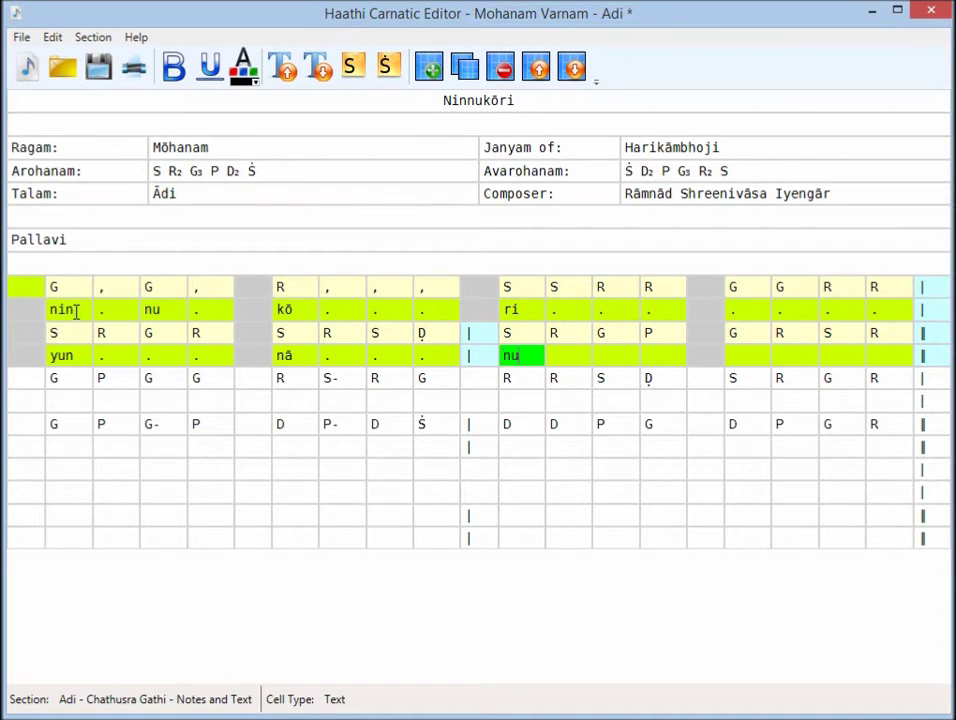
{"action": "key", "text": "Tab"}
{"action": "type", "text": "."}
{"action": "key", "text": "Tab"}
{"action": "type", "text": "."}
{"action": "key", "text": "Tab"}
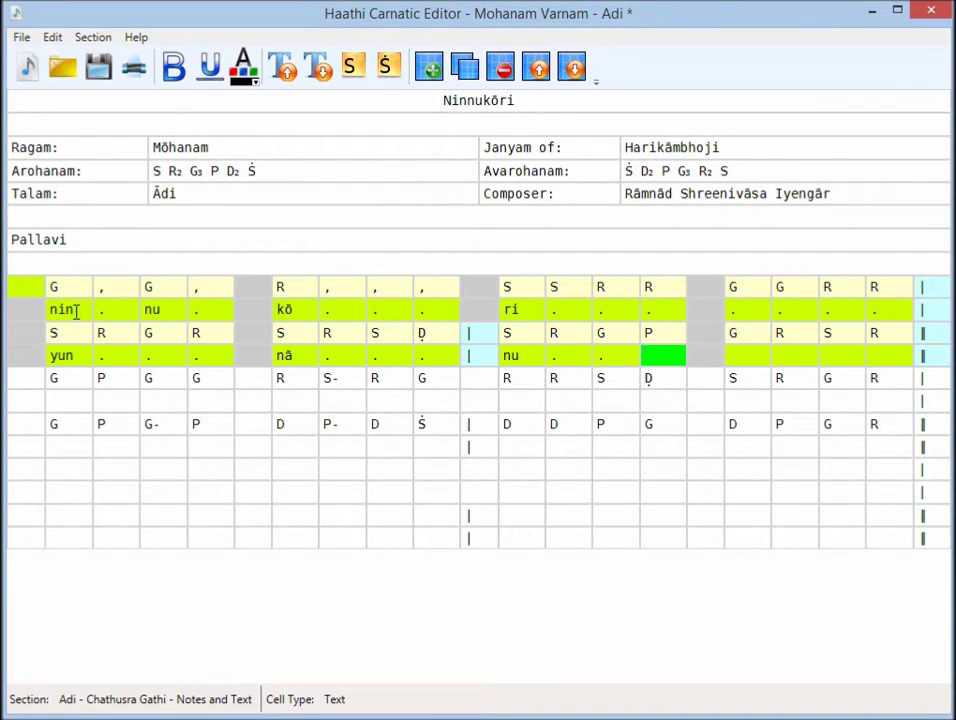
{"action": "key", "text": "Tab"}
{"action": "type", "text": "ra"}
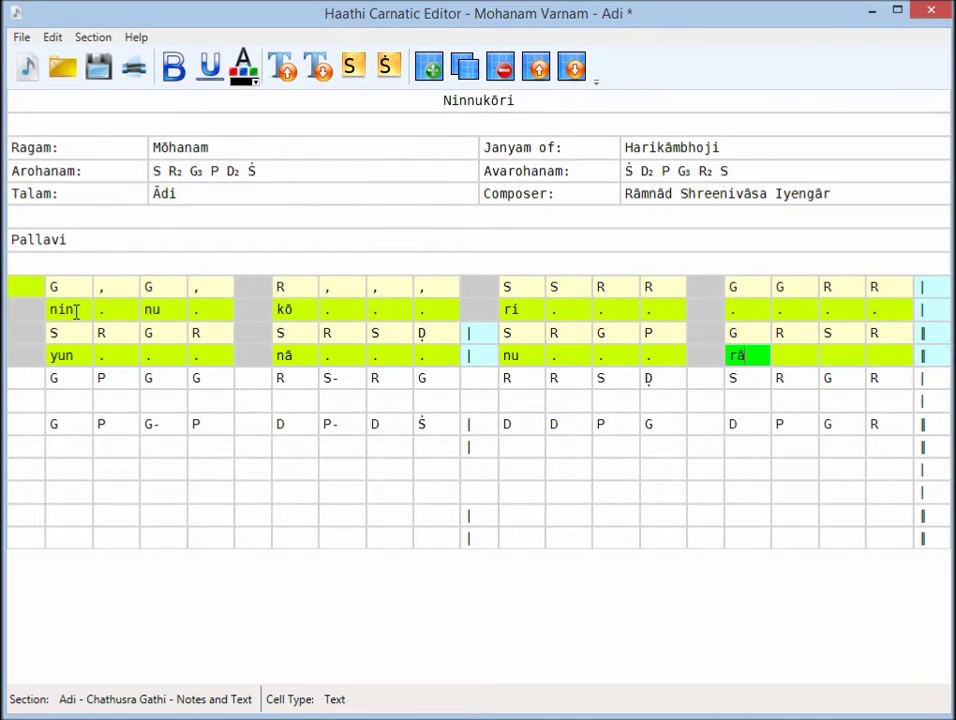
{"action": "key", "text": "Tab"}
{"action": "type", "text": "."}
{"action": "key", "text": "Tab"}
{"action": "type", "text": "."}
{"action": "key", "text": "Tab"}
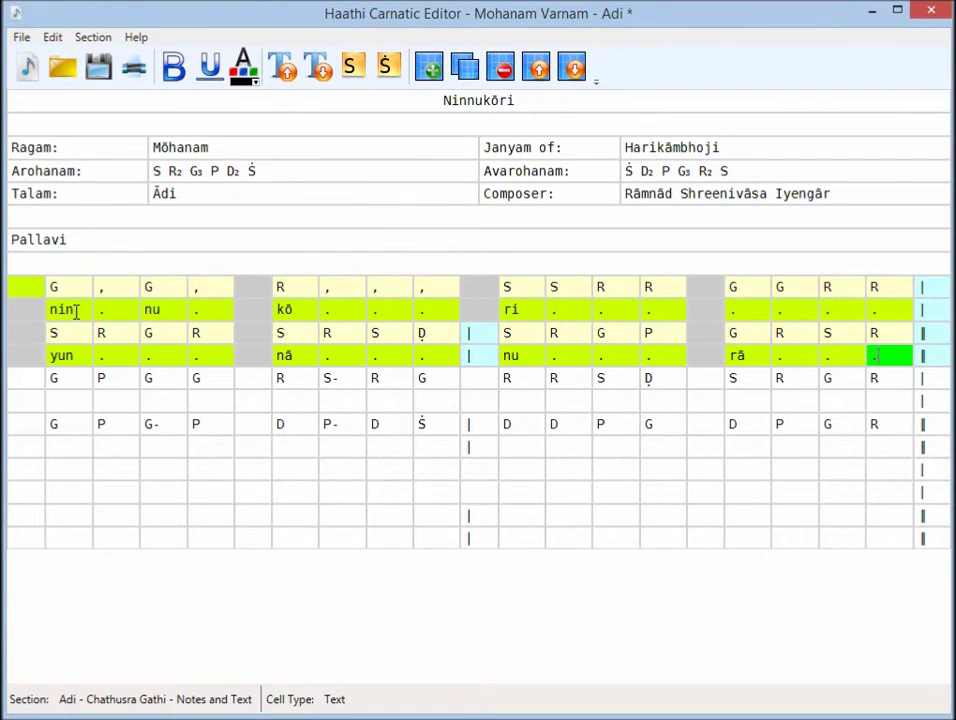
{"action": "type", "text": "."}
{"action": "key", "text": "Tab"}
{"action": "key", "text": "Tab"}
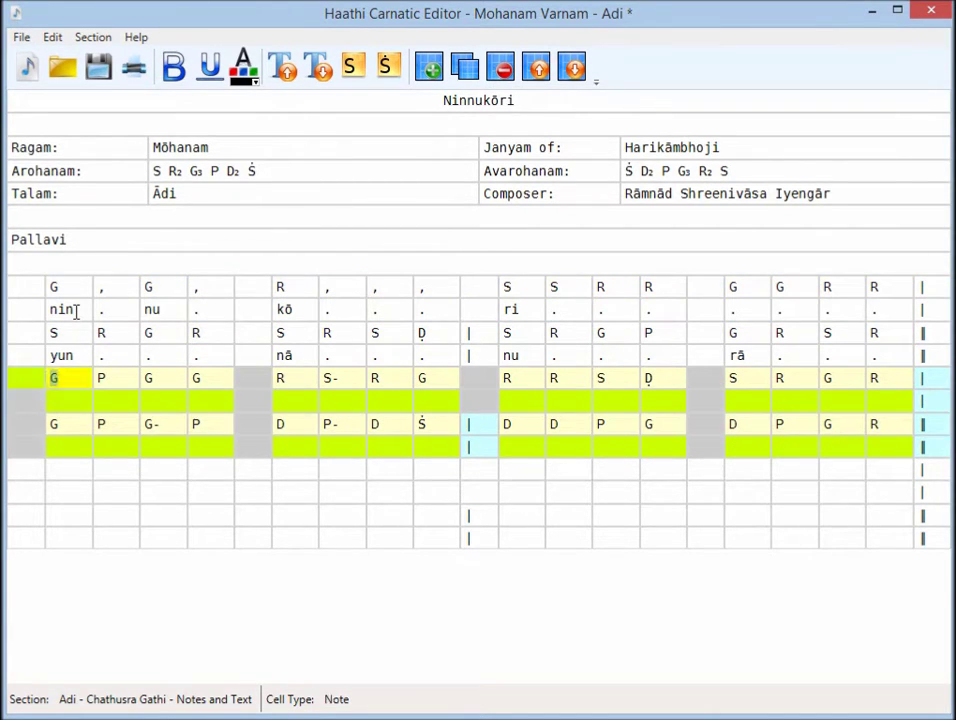
Fill the third Pallavi lyric row with ni, khi and la, padding the other cells with dots
{"action": "key", "text": "Down"}
{"action": "type", "text": "ni"}
{"action": "key", "text": "Tab"}
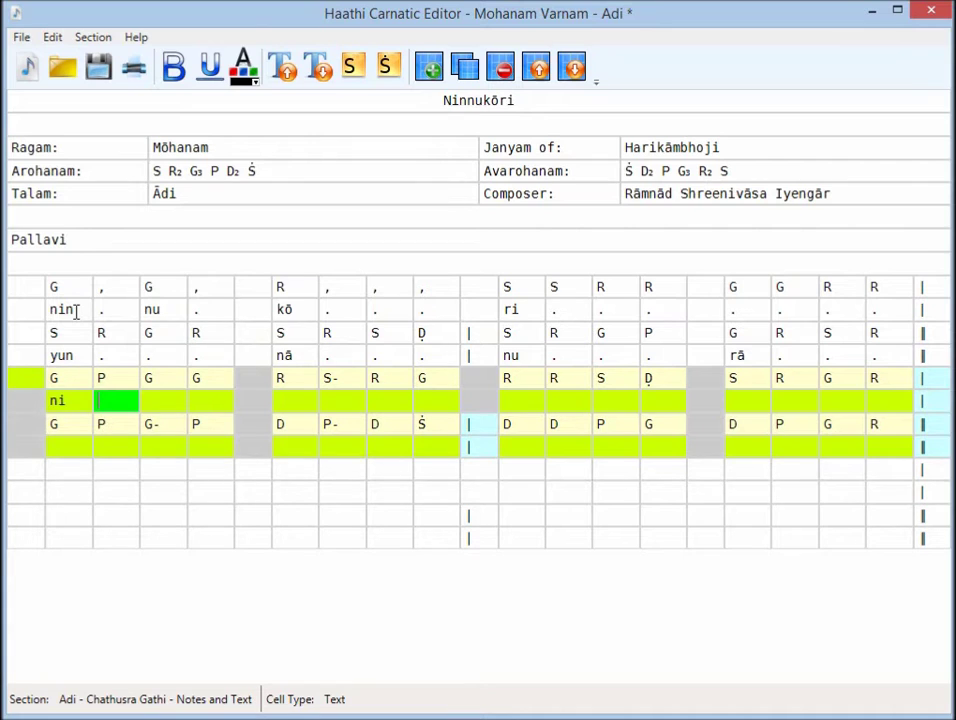
{"action": "type", "text": "."}
{"action": "key", "text": "Tab"}
{"action": "type", "text": "."}
{"action": "key", "text": "Tab"}
{"action": "key", "text": "period"}
{"action": "key", "text": "Tab"}
{"action": "key", "text": "period"}
{"action": "key", "text": "Tab"}
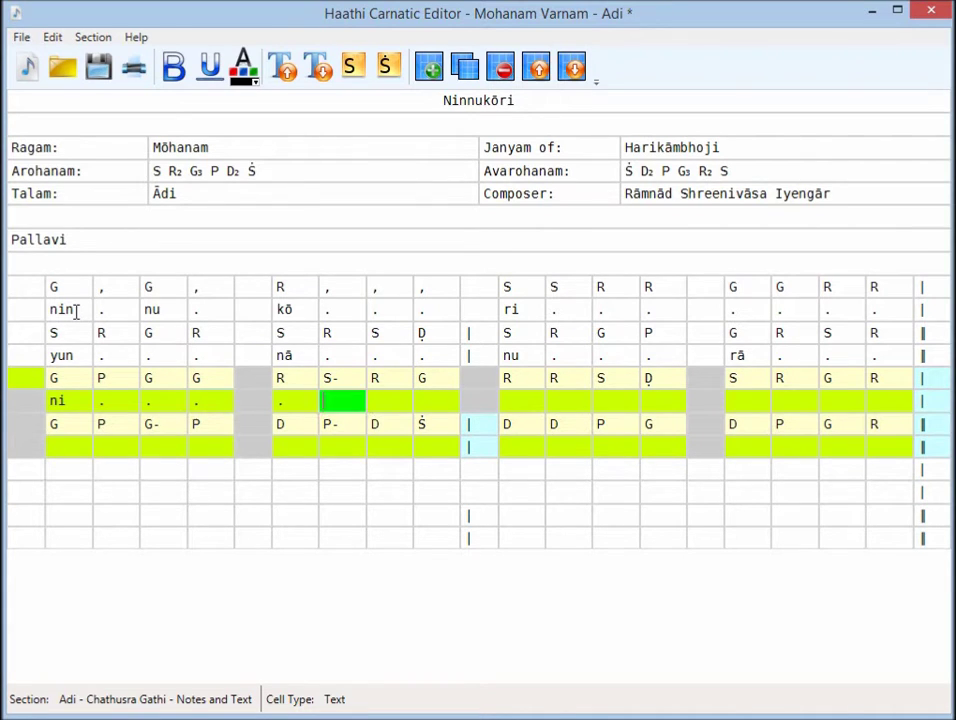
{"action": "key", "text": "period"}
{"action": "key", "text": "Tab"}
{"action": "type", "text": "khi"}
{"action": "key", "text": "Tab"}
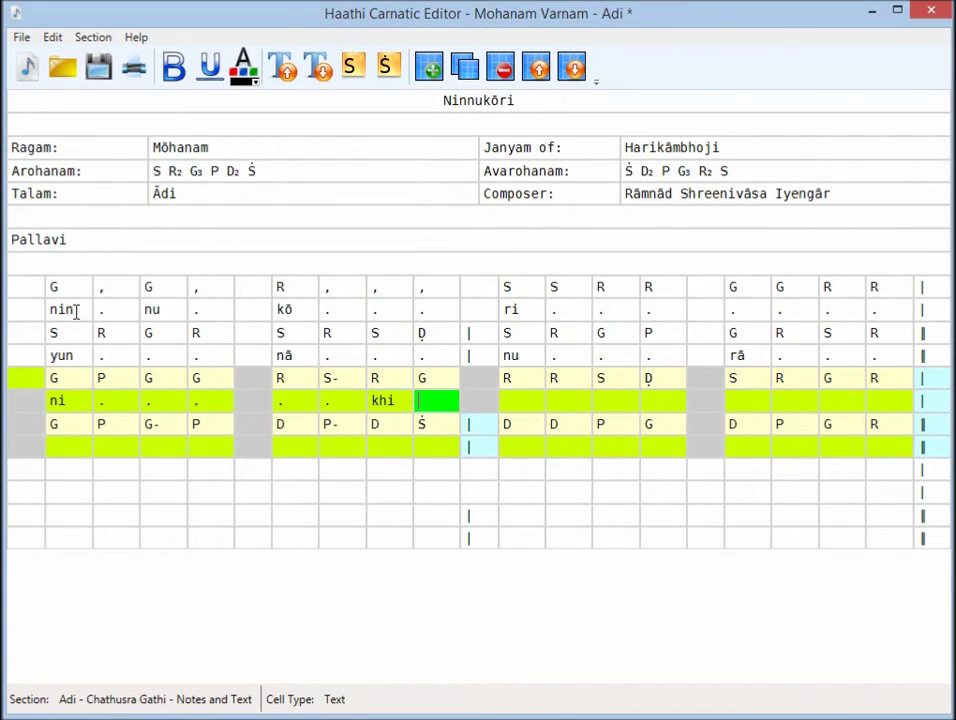
{"action": "type", "text": "."}
{"action": "key", "text": "Tab"}
{"action": "type", "text": "."}
{"action": "key", "text": "Tab"}
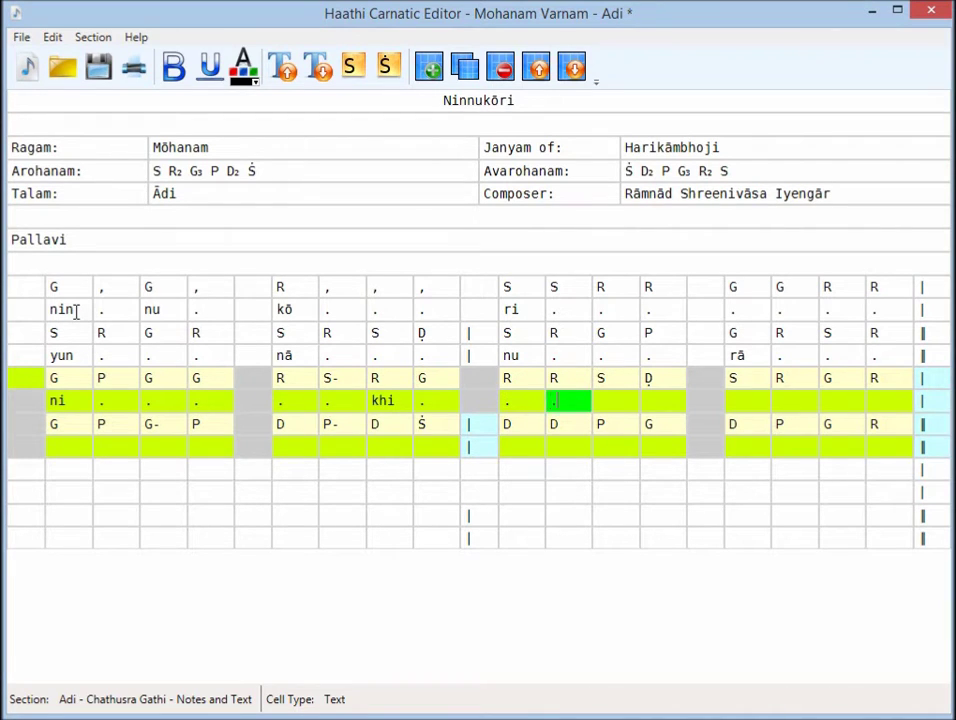
{"action": "key", "text": "Tab"}
{"action": "type", "text": "."}
{"action": "key", "text": "Tab"}
{"action": "type", "text": "."}
{"action": "key", "text": "Tab"}
{"action": "type", "text": "la"}
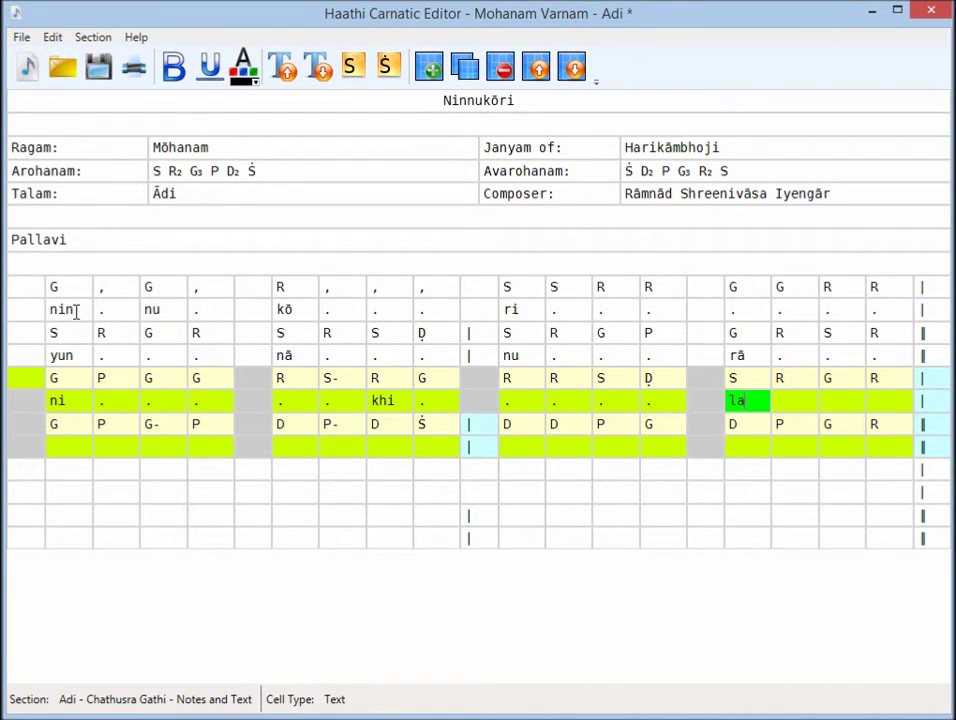
{"action": "key", "text": "Tab"}
{"action": "type", "text": "."}
{"action": "key", "text": "Tab"}
{"action": "type", "text": "."}
{"action": "key", "text": "Tab"}
{"action": "type", "text": "."}
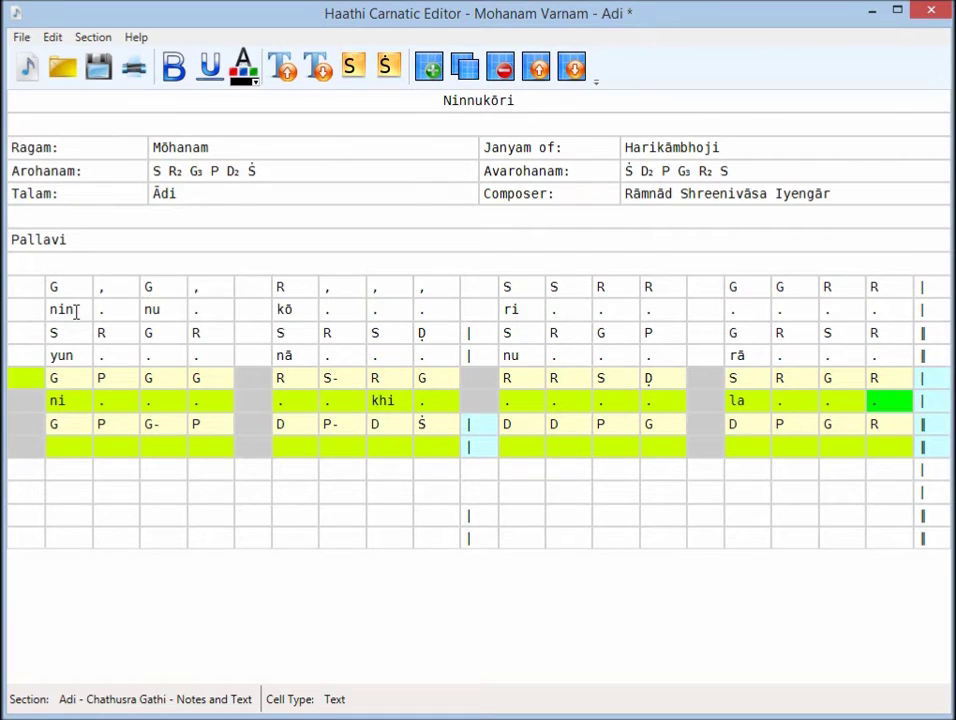
{"action": "key", "text": "Tab"}
{"action": "key", "text": "Tab"}
{"action": "key", "text": "shift+Tab"}
Fill the fourth lyric row with lō, ka, nā, ya, ka and dots, then add a blank line
{"action": "key", "text": "Down"}
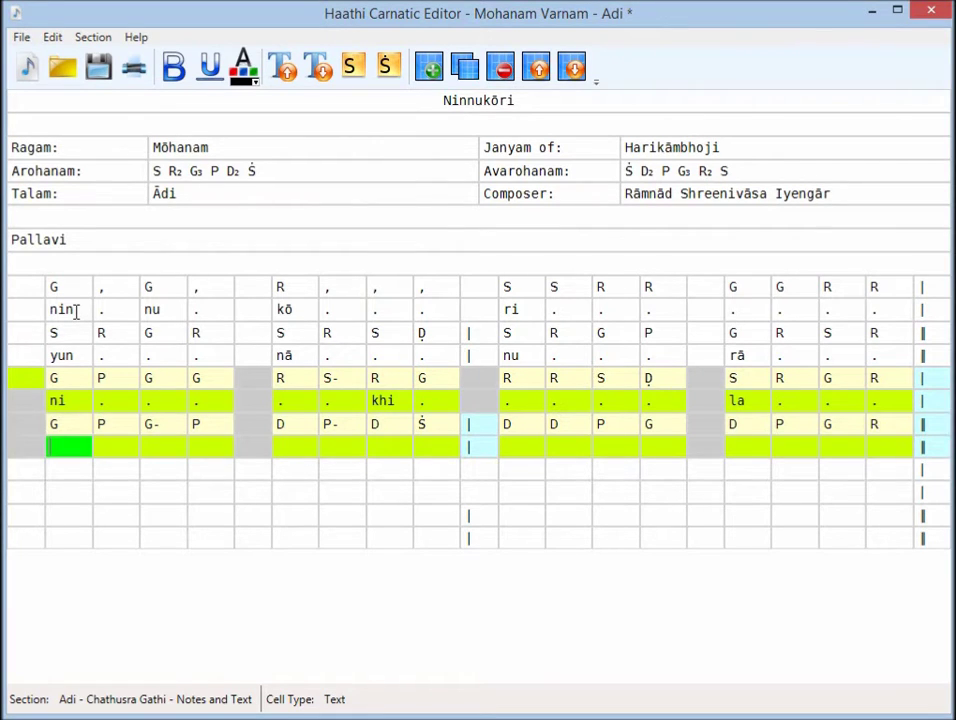
{"action": "type", "text": "lō"}
{"action": "key", "text": "Tab"}
{"action": "type", "text": "."}
{"action": "key", "text": "Tab"}
{"action": "type", "text": "."}
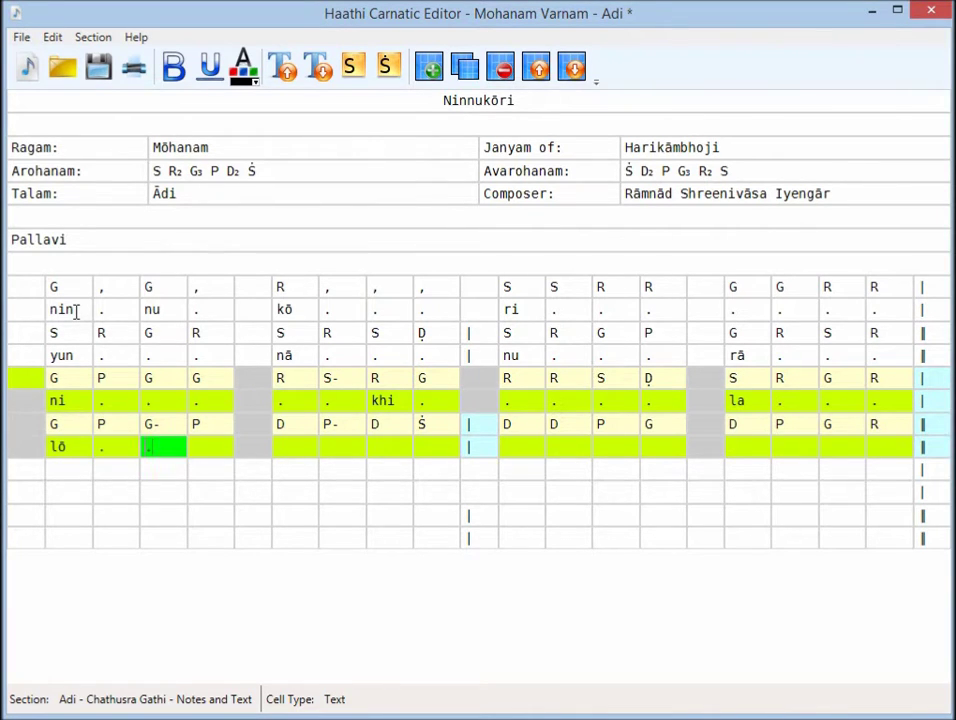
{"action": "key", "text": "Tab"}
{"action": "type", "text": "ka"}
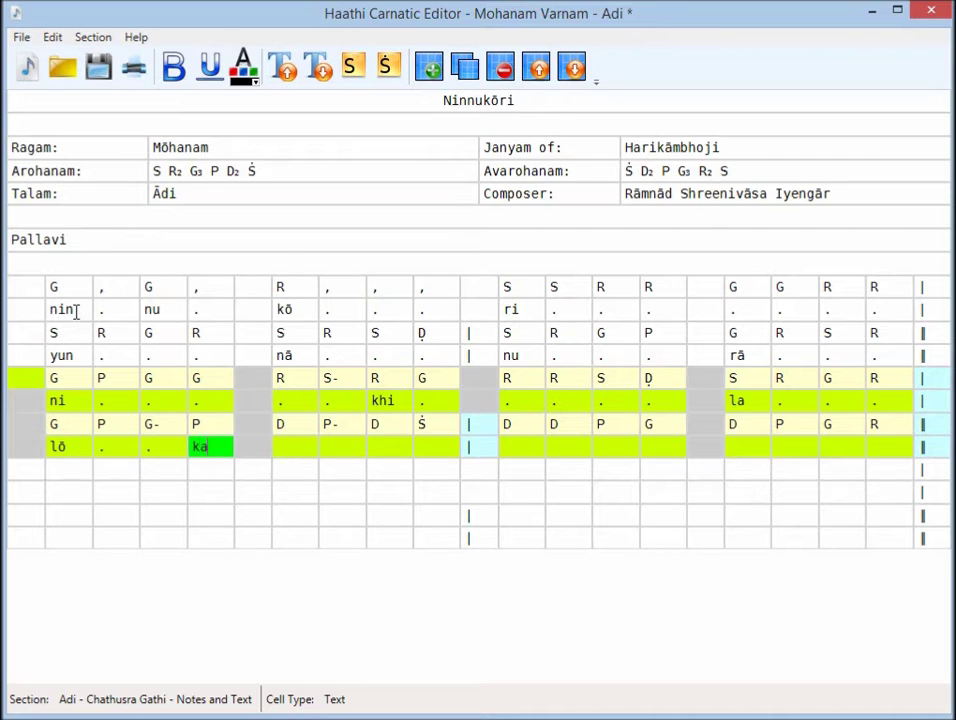
{"action": "key", "text": "Tab"}
{"action": "type", "text": "."}
{"action": "key", "text": "Tab"}
{"action": "type", "text": "."}
{"action": "key", "text": "Tab"}
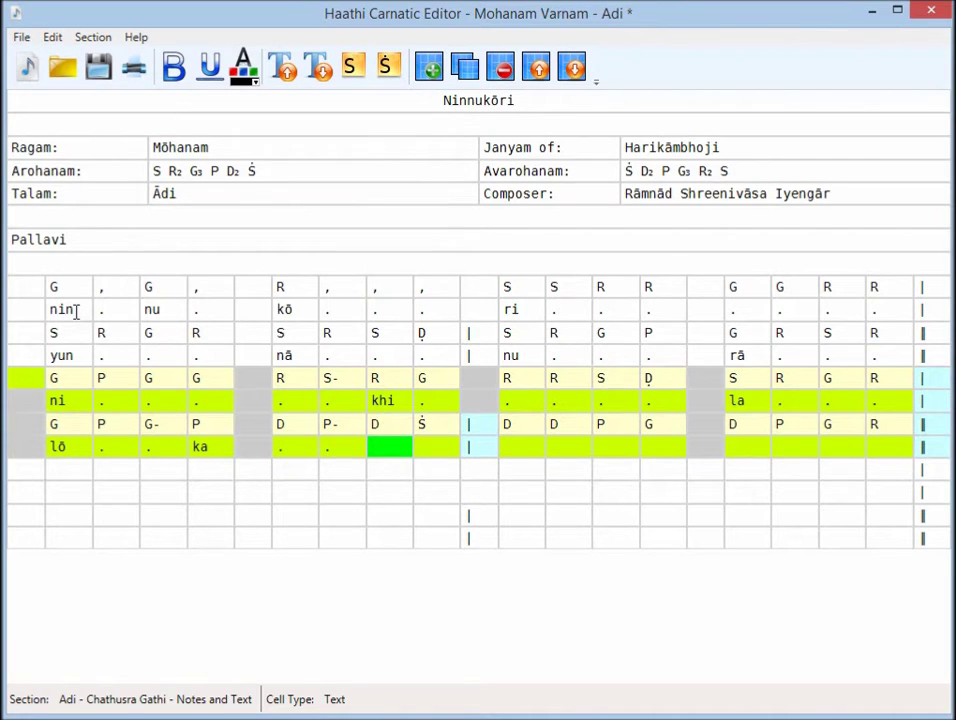
{"action": "type", "text": "na"}
{"action": "key", "text": "Tab"}
{"action": "type", "text": "."}
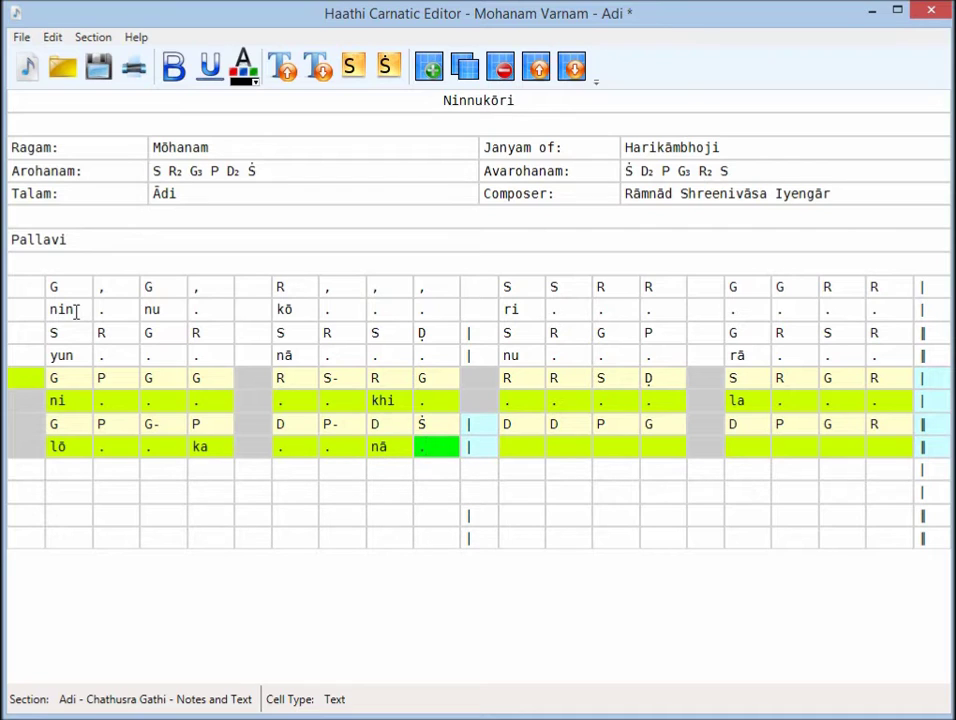
{"action": "key", "text": "Tab"}
{"action": "type", "text": "."}
{"action": "key", "text": "Tab"}
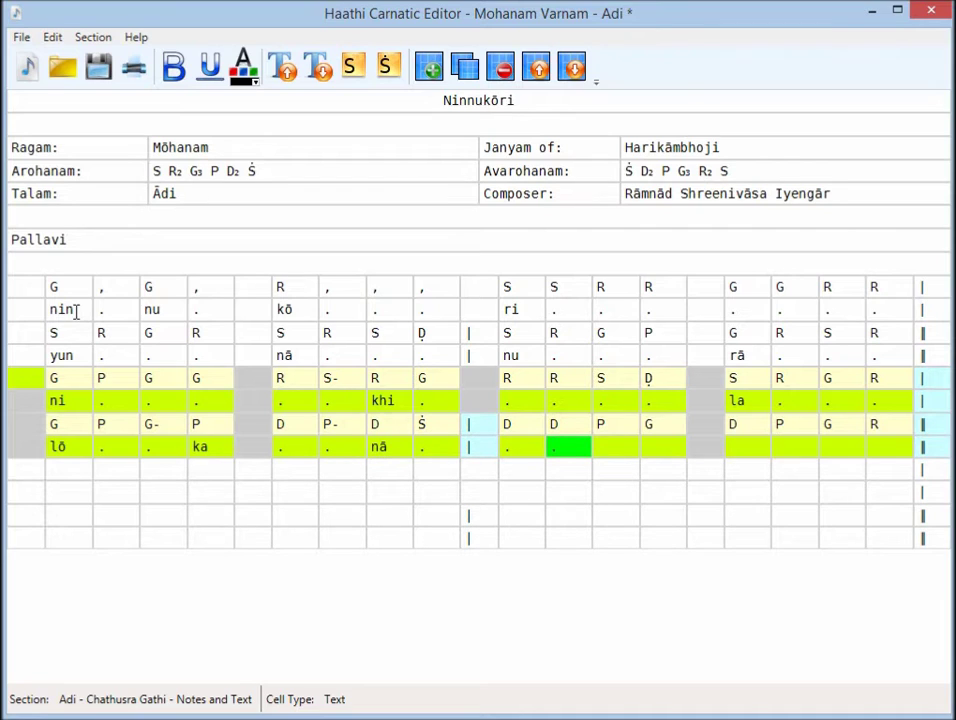
{"action": "type", "text": "ya . kā"}
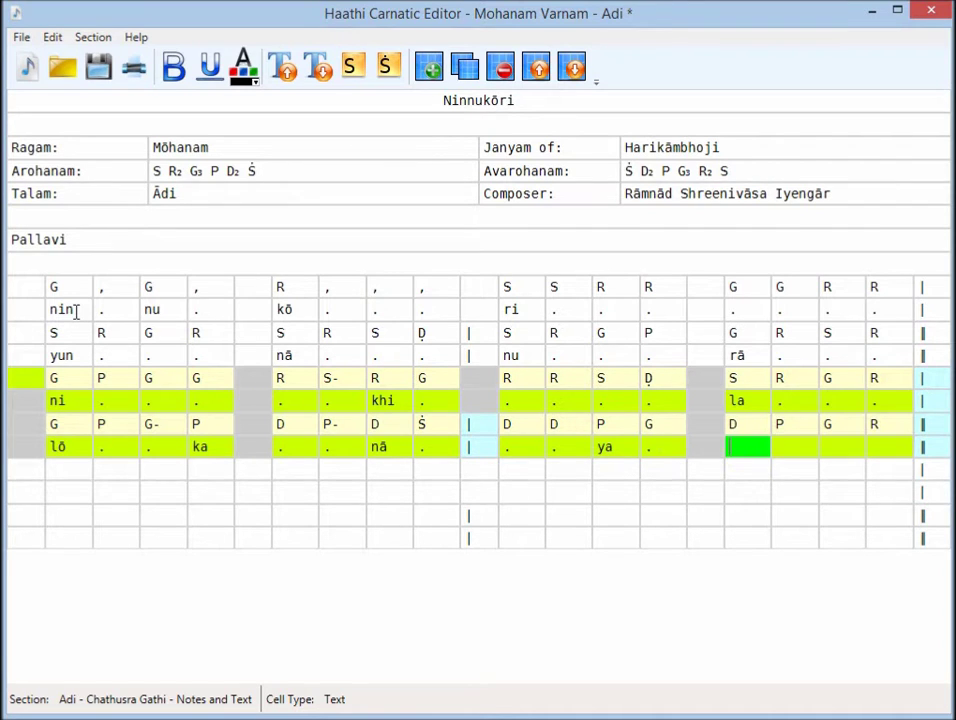
{"action": "type", "text": " . . ."}
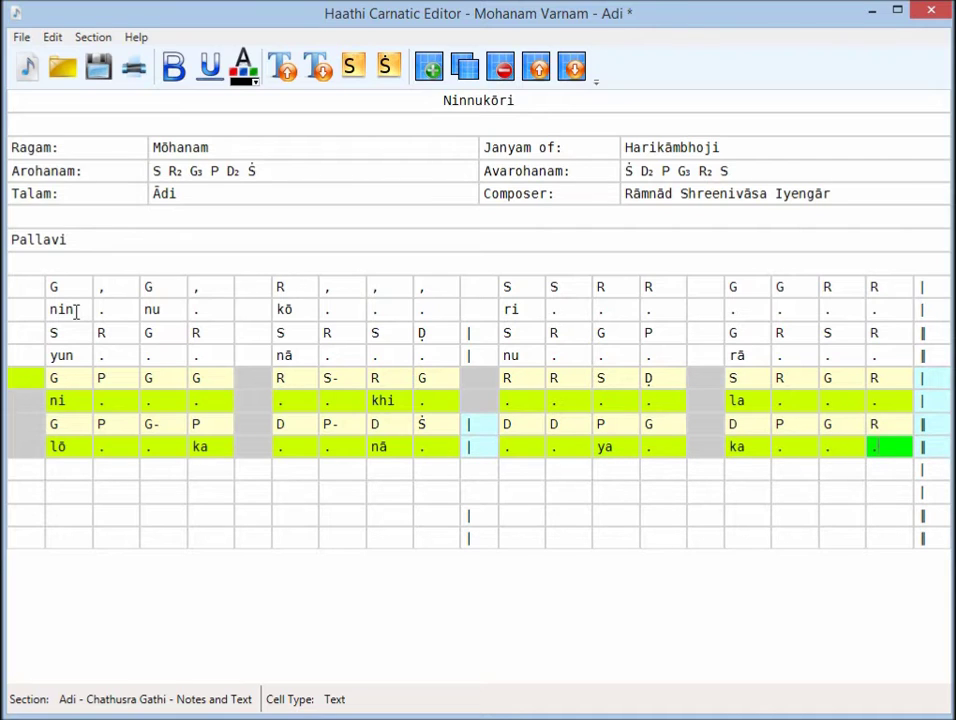
{"action": "key", "text": "Return"}
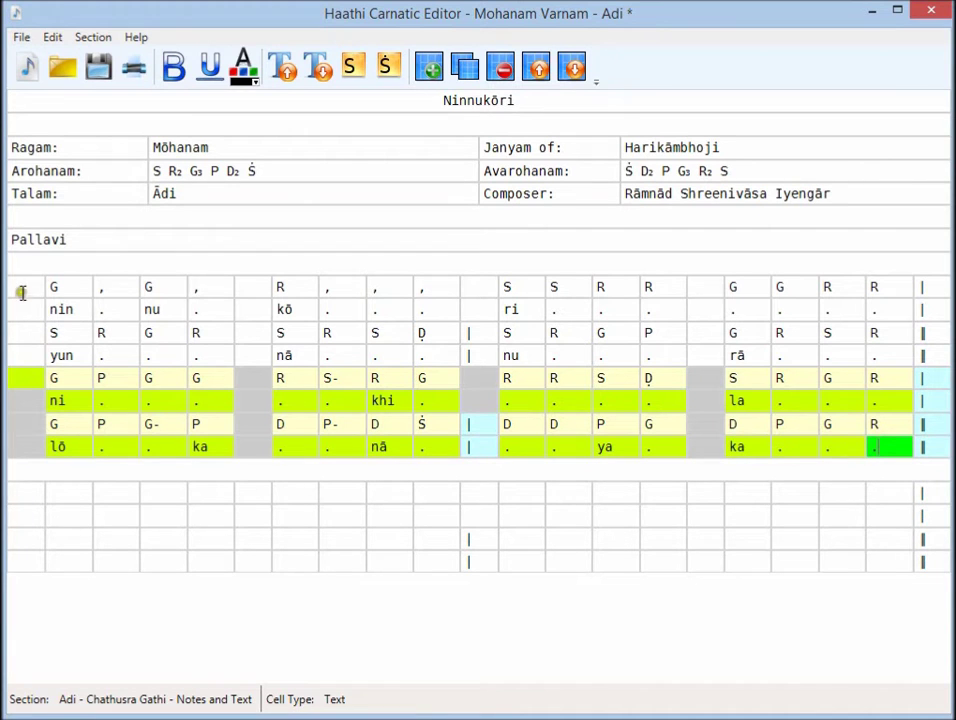
Insert a Paragraph title section reading 'Anupallavi' on the blank line, then save the document
{"action": "left_click", "coordinate": [177, 469]}
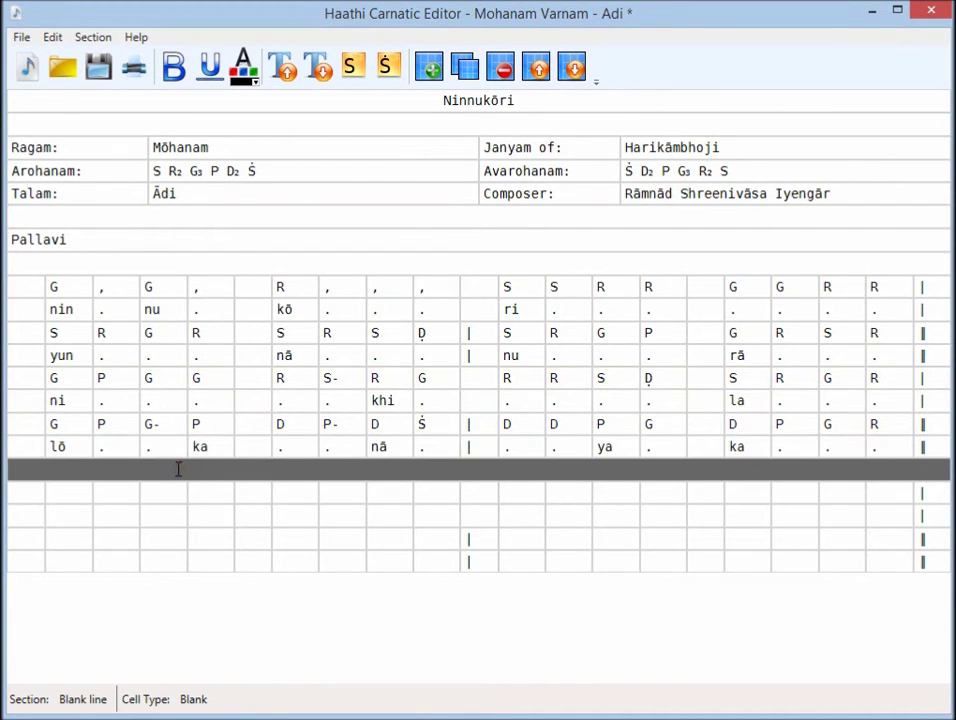
{"action": "double_click", "coordinate": [177, 469]}
{"action": "scroll", "coordinate": [177, 469], "scroll_direction": "down", "scroll_amount": 2}
{"action": "scroll", "coordinate": [177, 469], "scroll_direction": "up", "scroll_amount": 2}
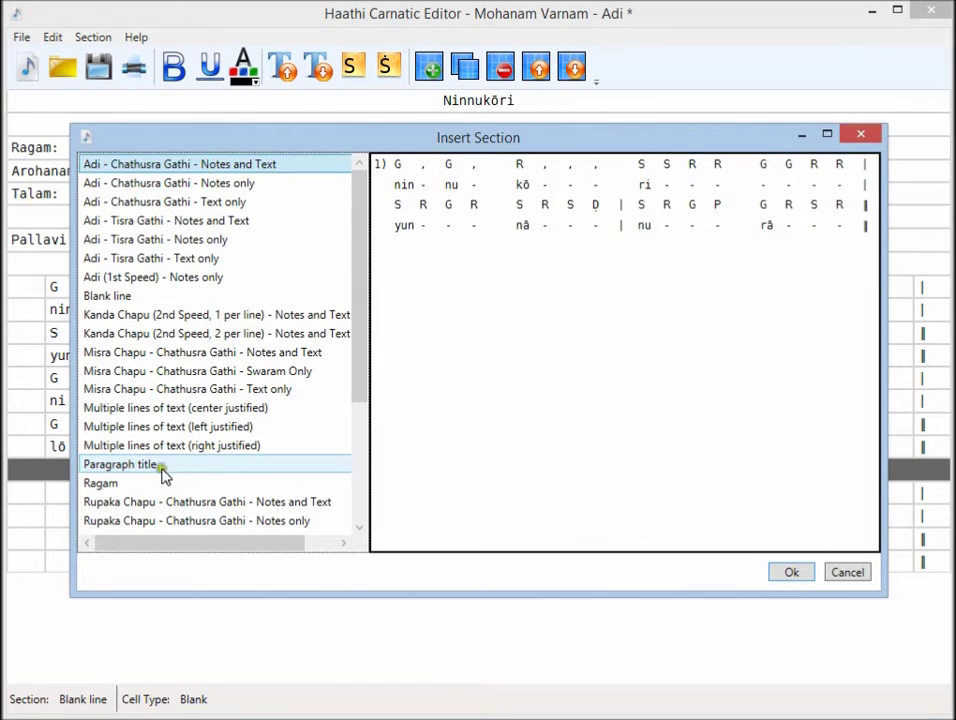
{"action": "left_click", "coordinate": [150, 467]}
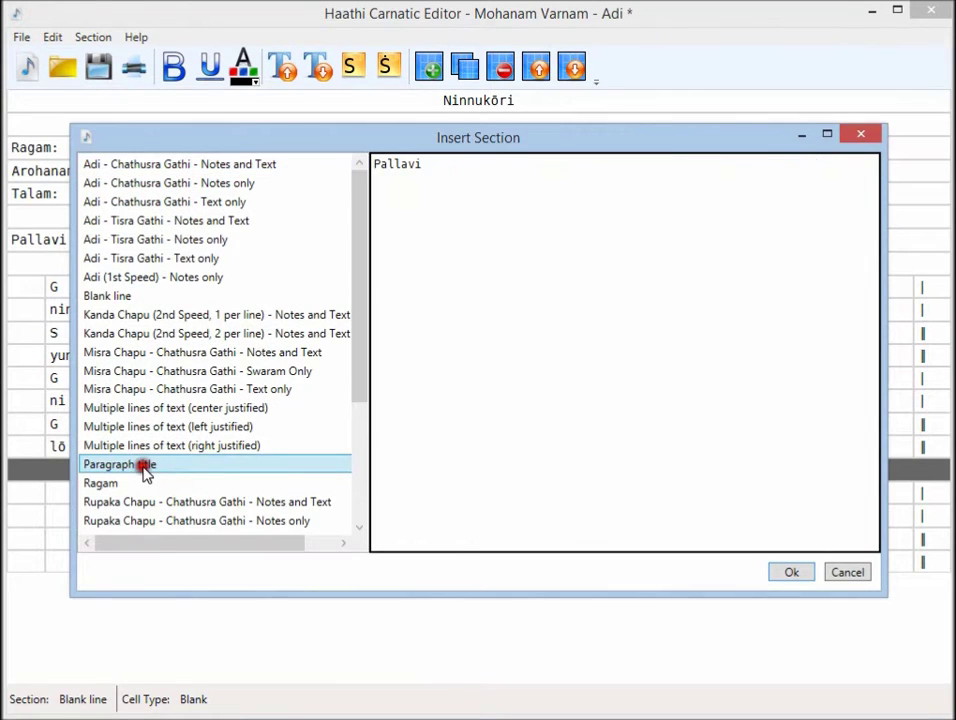
{"action": "left_click", "coordinate": [791, 573]}
{"action": "type", "text": "Anupa"}
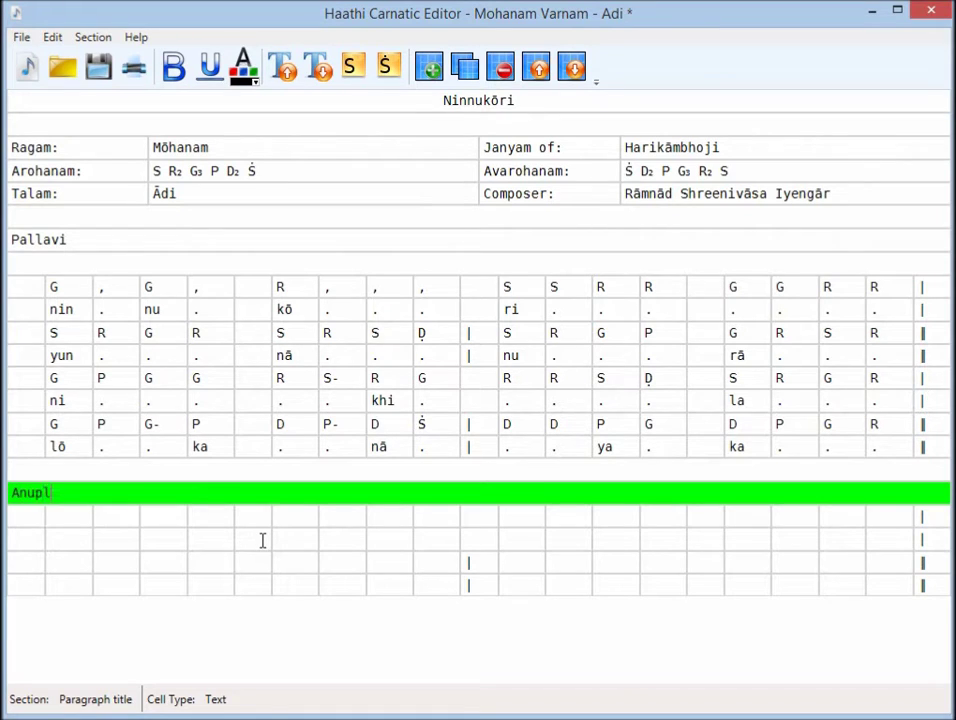
{"action": "type", "text": "llavi"}
{"action": "key", "text": "Return"}
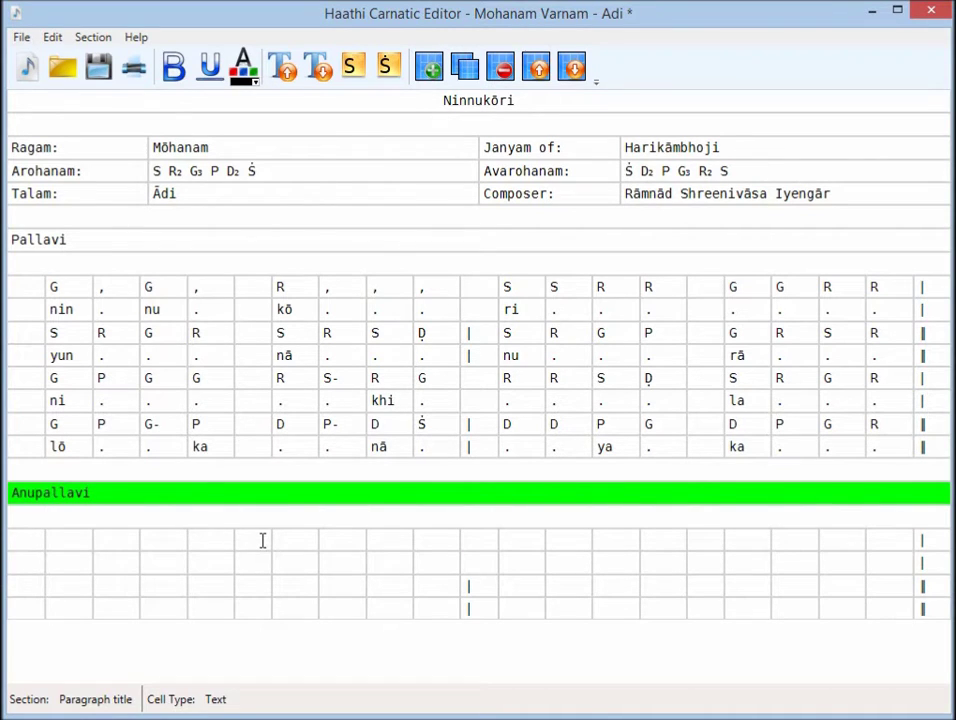
{"action": "left_click", "coordinate": [74, 537]}
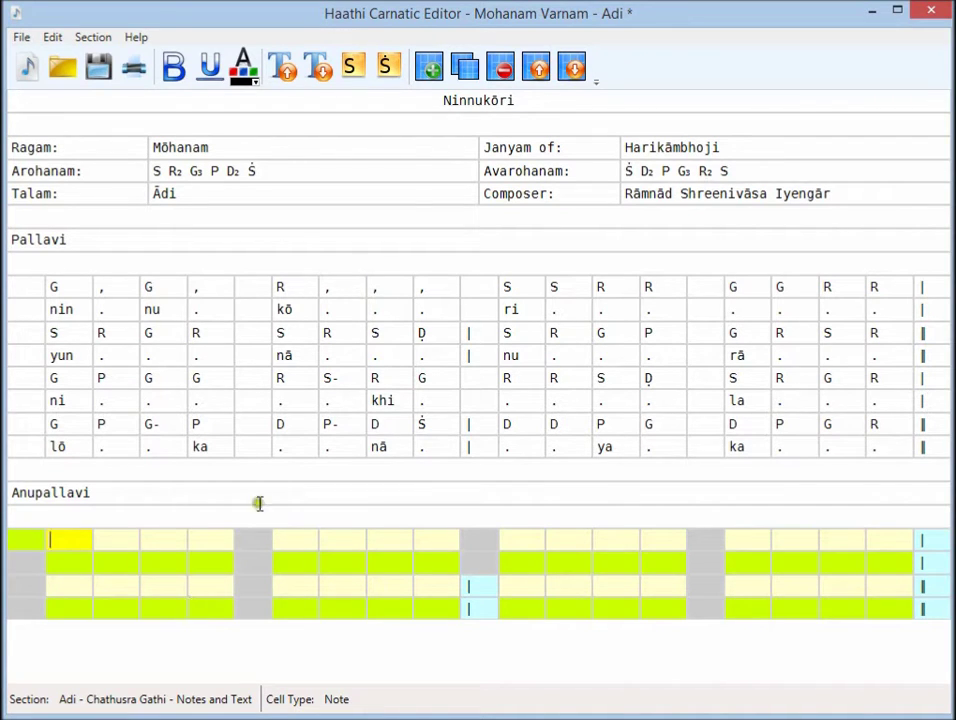
{"action": "left_click", "coordinate": [98, 66]}
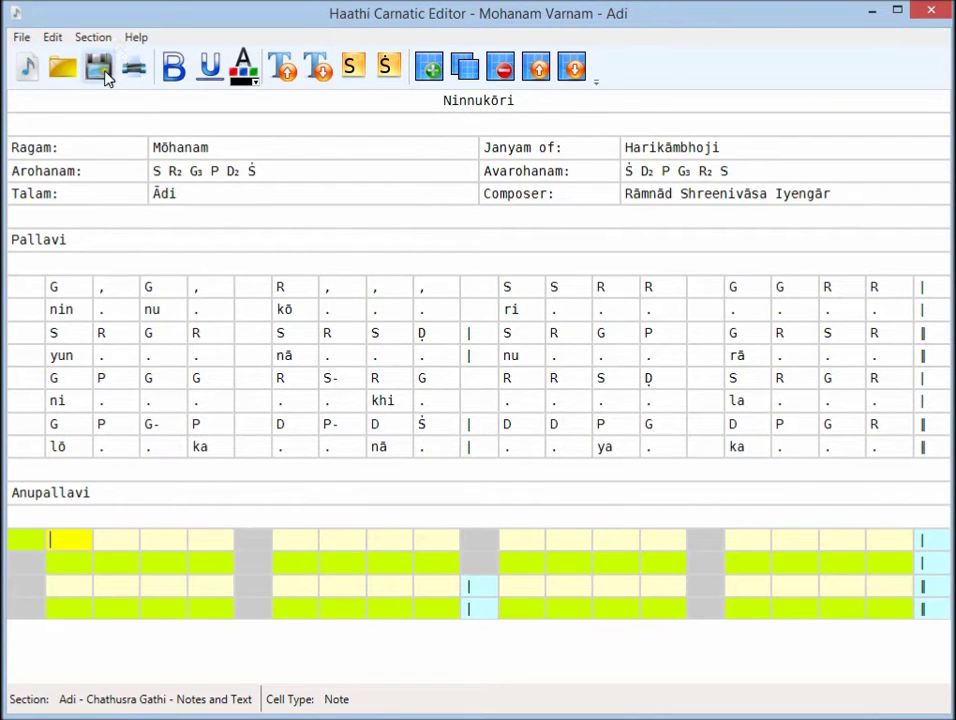
{"action": "left_click", "coordinate": [21, 37]}
{"action": "left_click", "coordinate": [69, 193]}
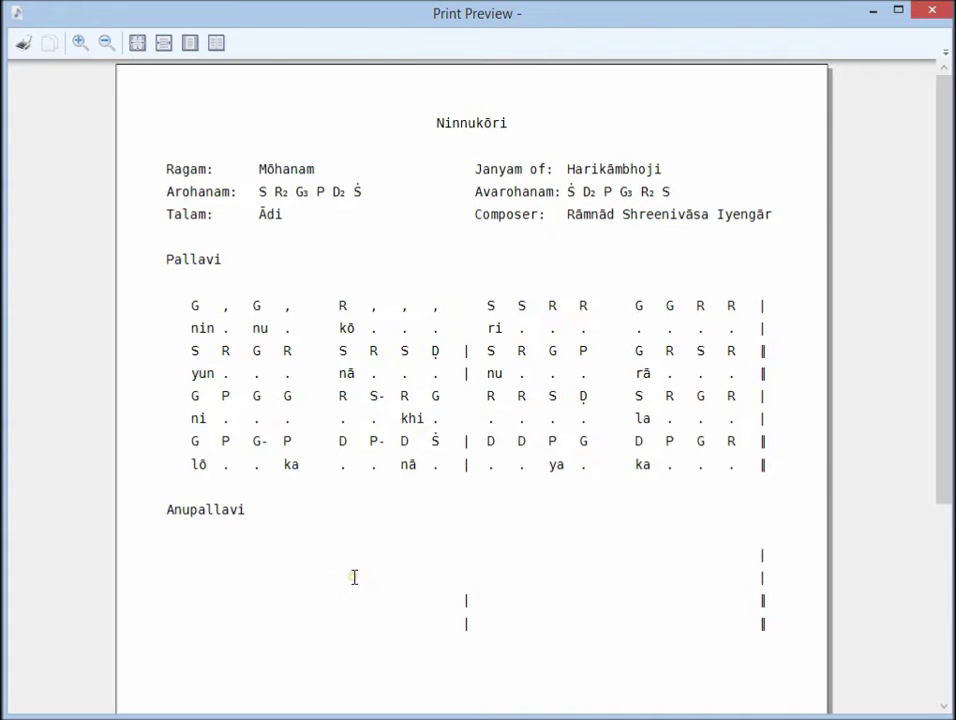
{"action": "left_click", "coordinate": [940, 12]}
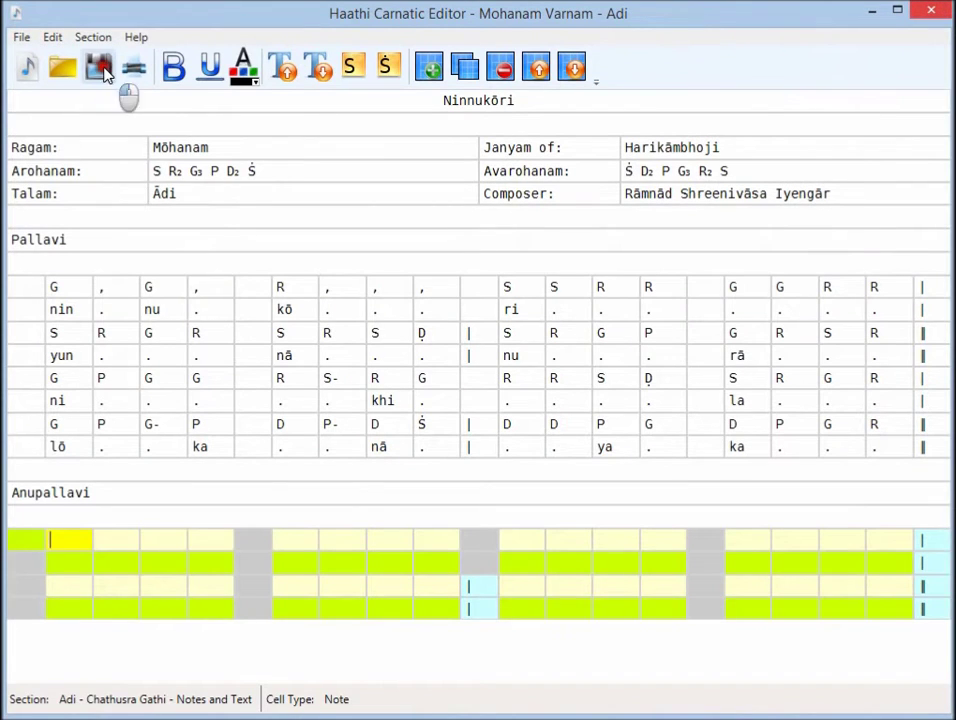
Enter the Anupallavi notes G,G,P,,,GGP,DDP,DṠDD… through DPDṠD into the first note cells
{"action": "left_click", "coordinate": [64, 538]}
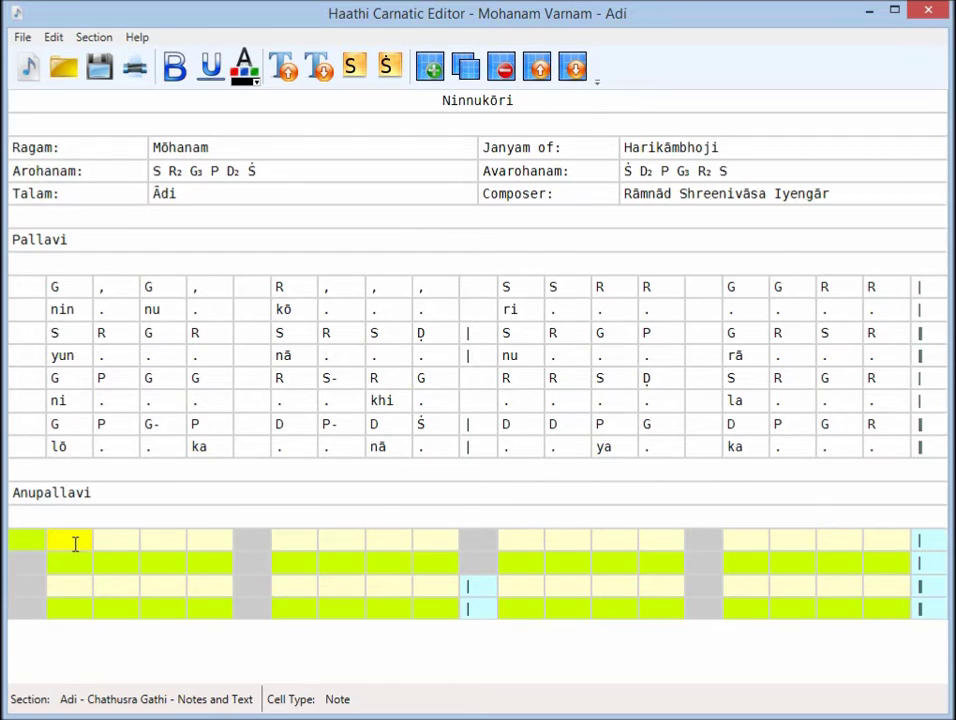
{"action": "type", "text": "G,"}
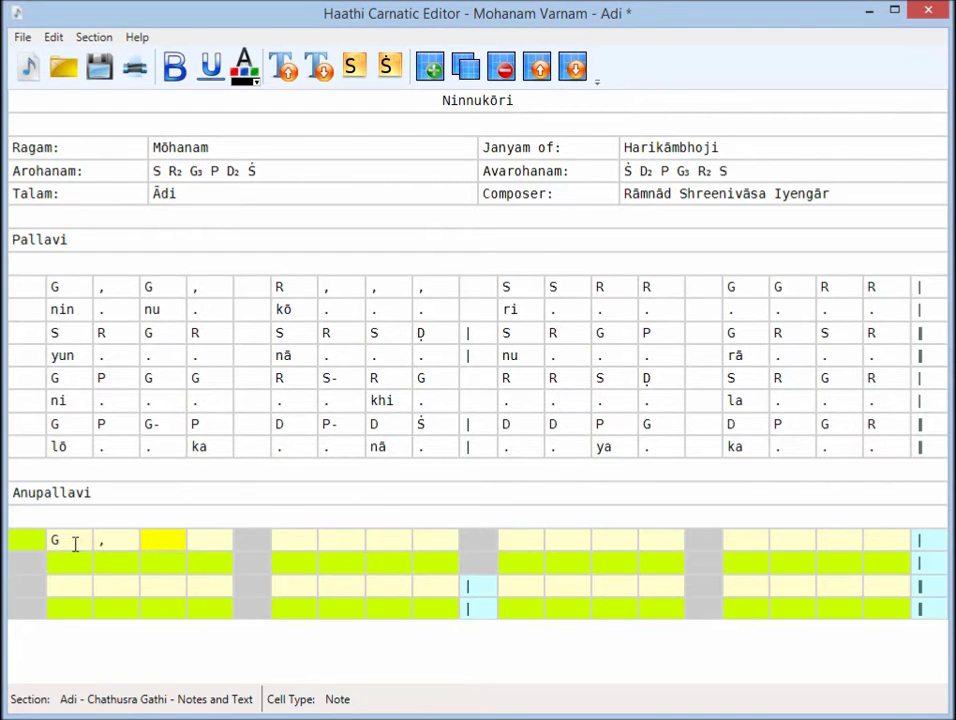
{"action": "type", "text": "G,P,,,GGP"}
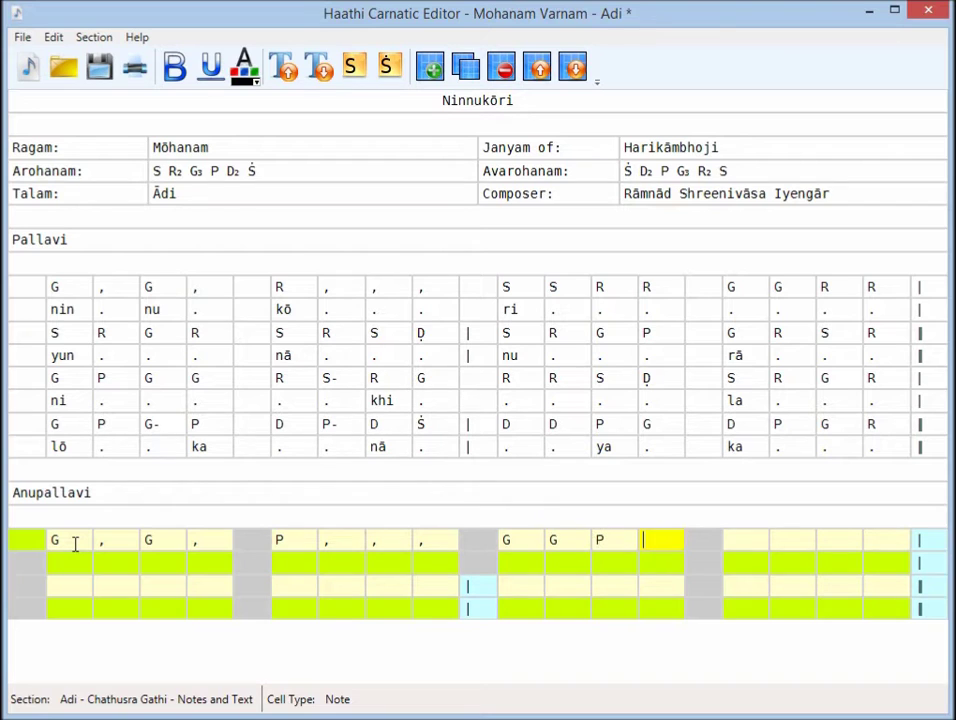
{"action": "type", "text": ",DDP"}
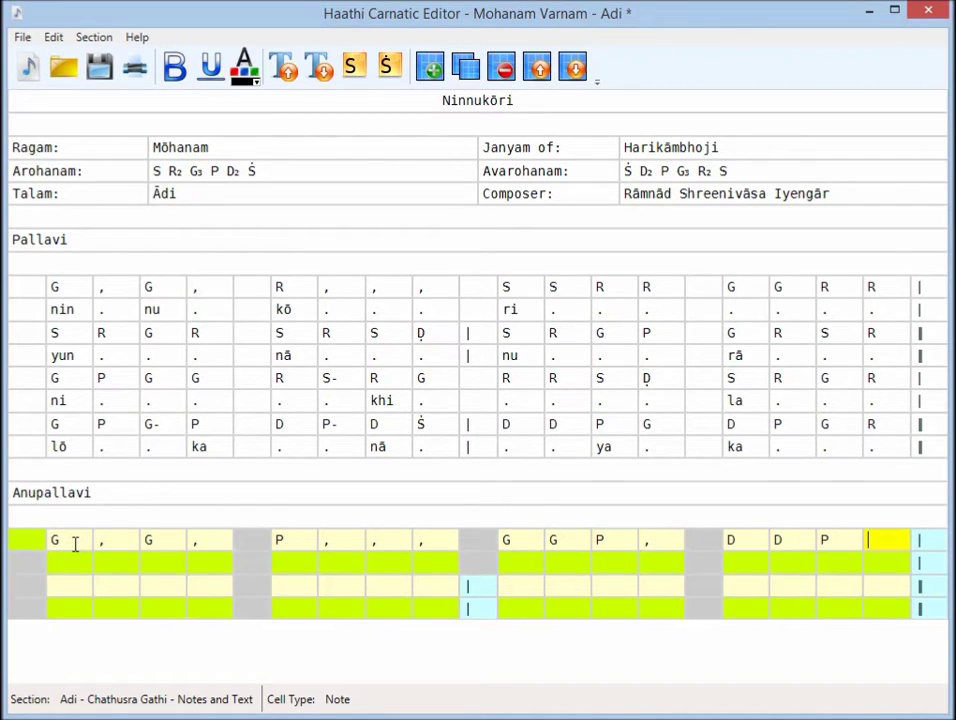
{"action": "type", "text": ","}
{"action": "type", "text": "DṠ"}
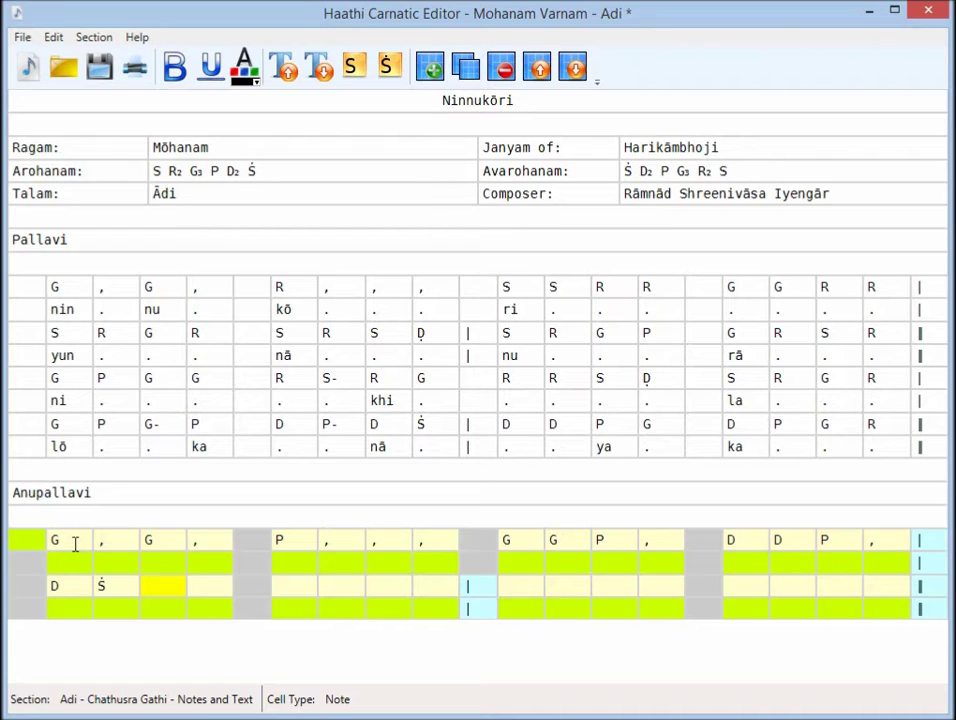
{"action": "type", "text": "DDPGD"}
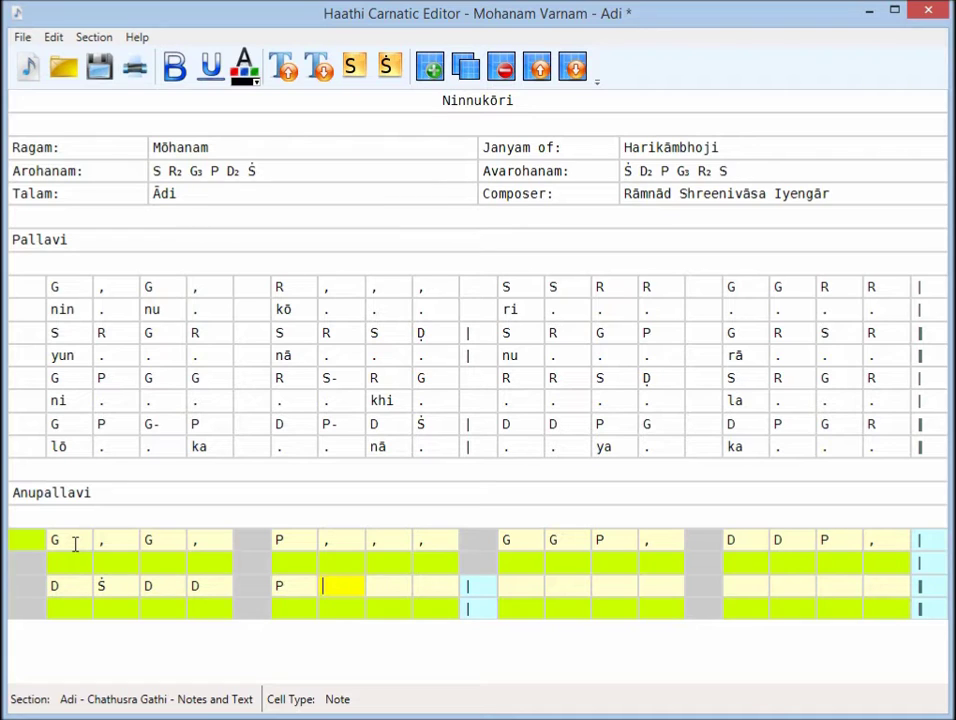
{"action": "type", "text": "PDG"}
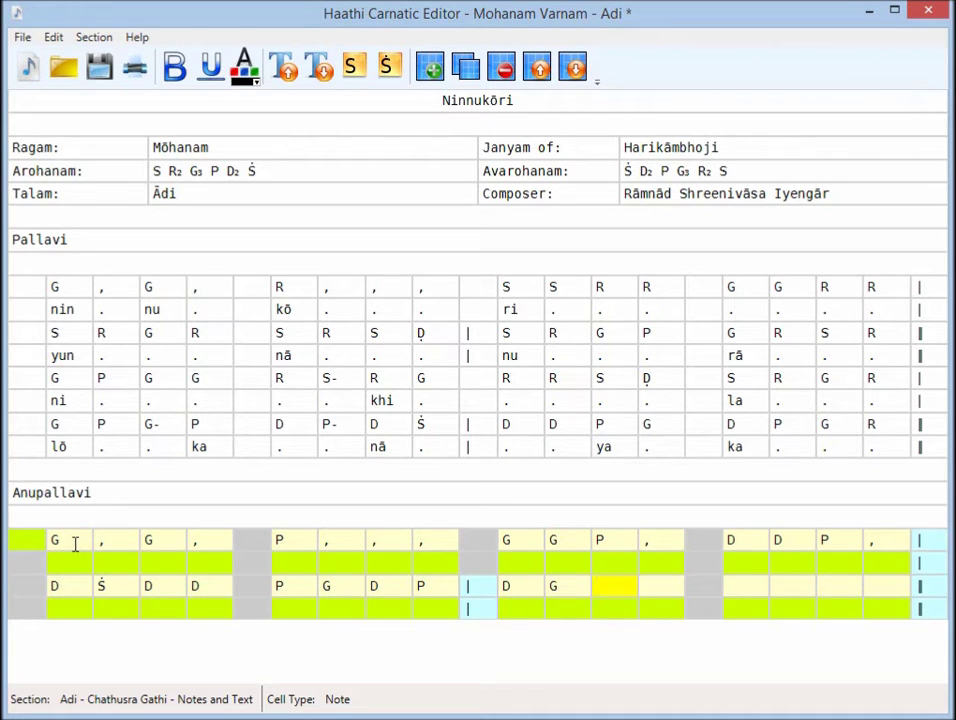
{"action": "type", "text": "DPGR"}
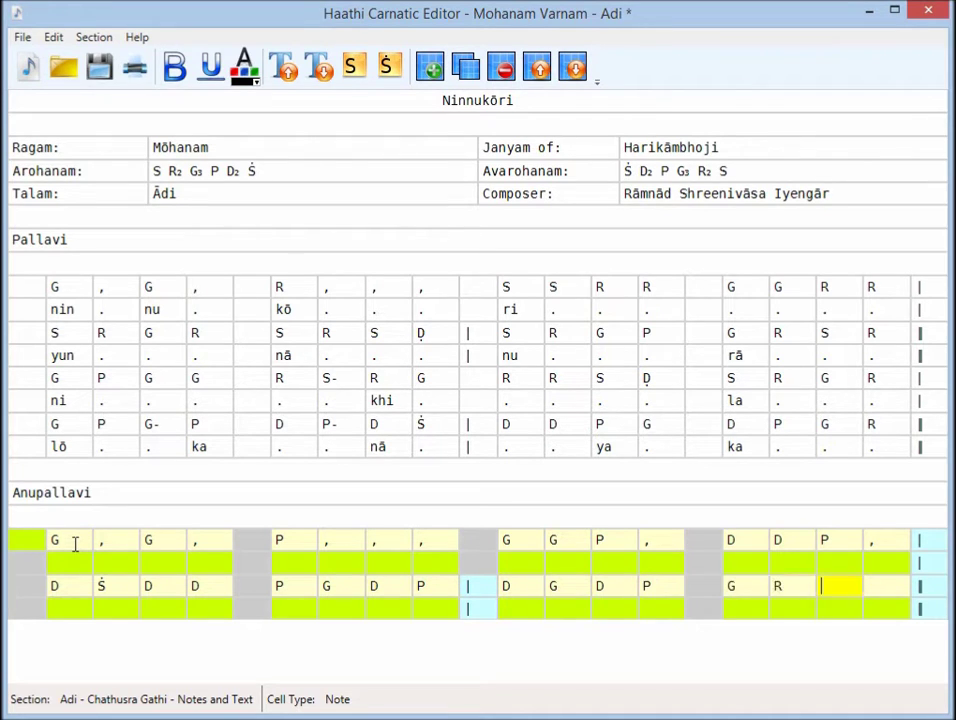
{"action": "type", "text": "SRGG"}
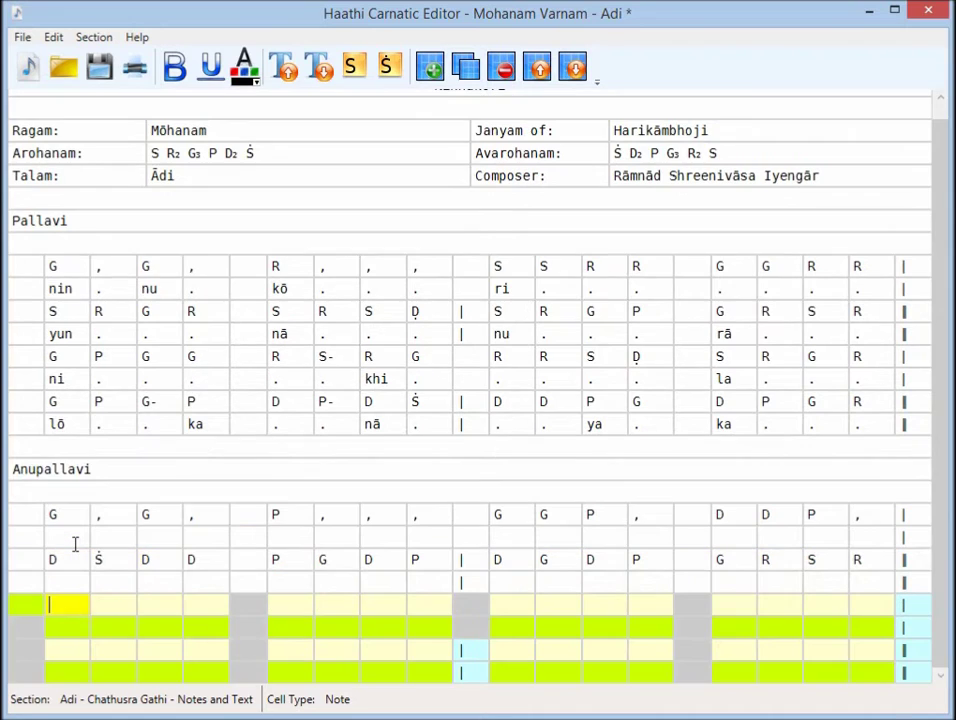
{"action": "type", "text": "P"}
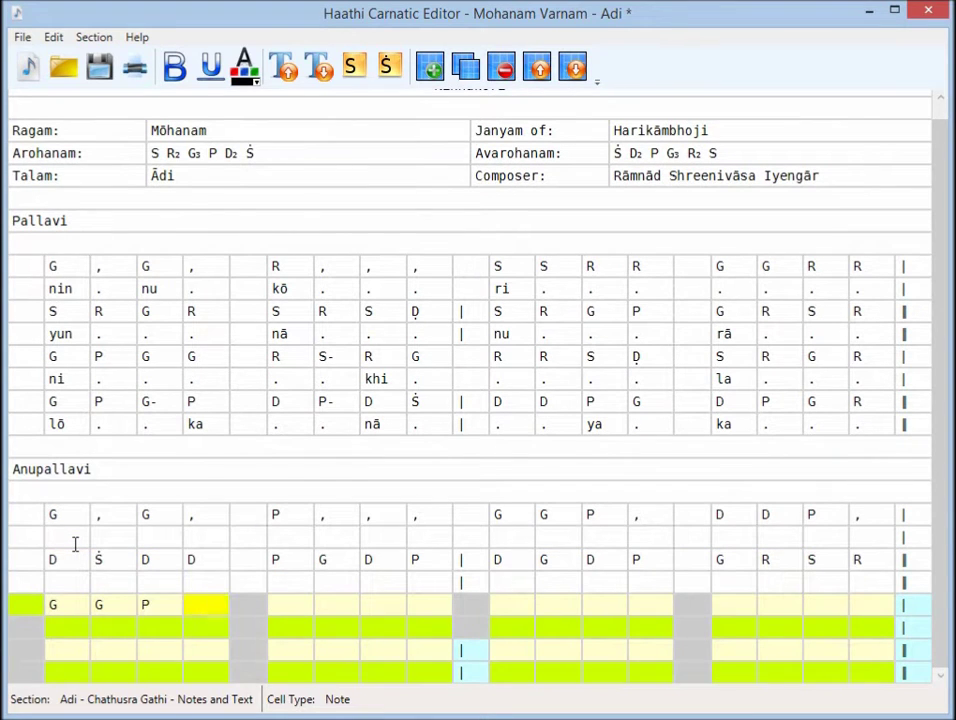
{"action": "type", "text": ",D"}
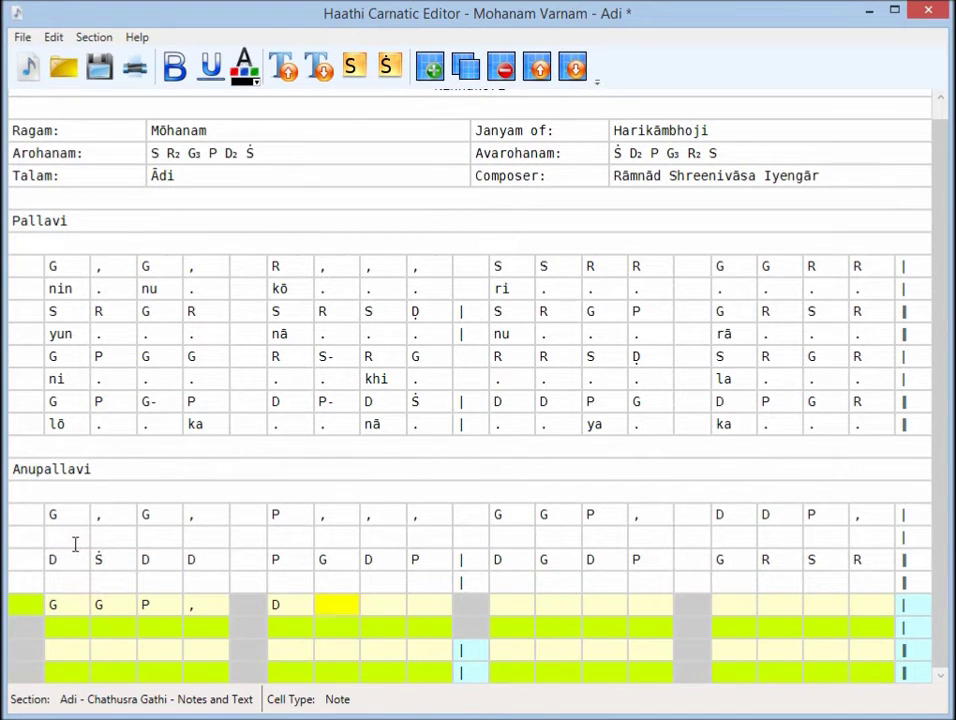
{"action": "type", "text": "P"}
{"action": "type", "text": "DṠD"}
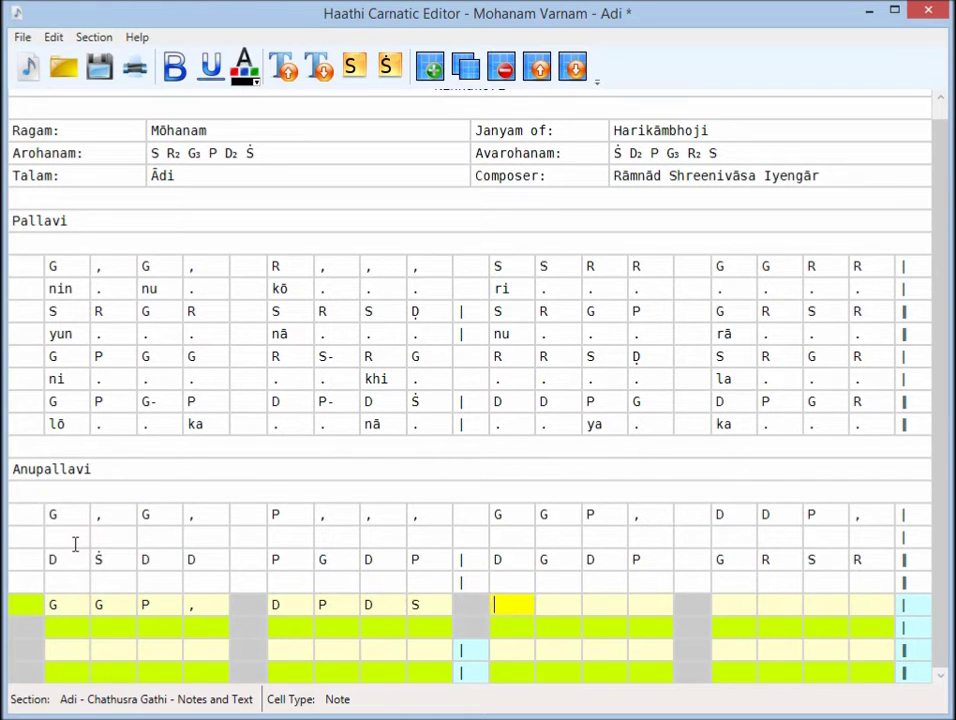
Complete the third Anupallavi line ending Ġ Ġ Ṙ Ṡ and start the fourth with D Ṡ Ṙ Ṙ
{"action": "key", "text": "apostrophe"}
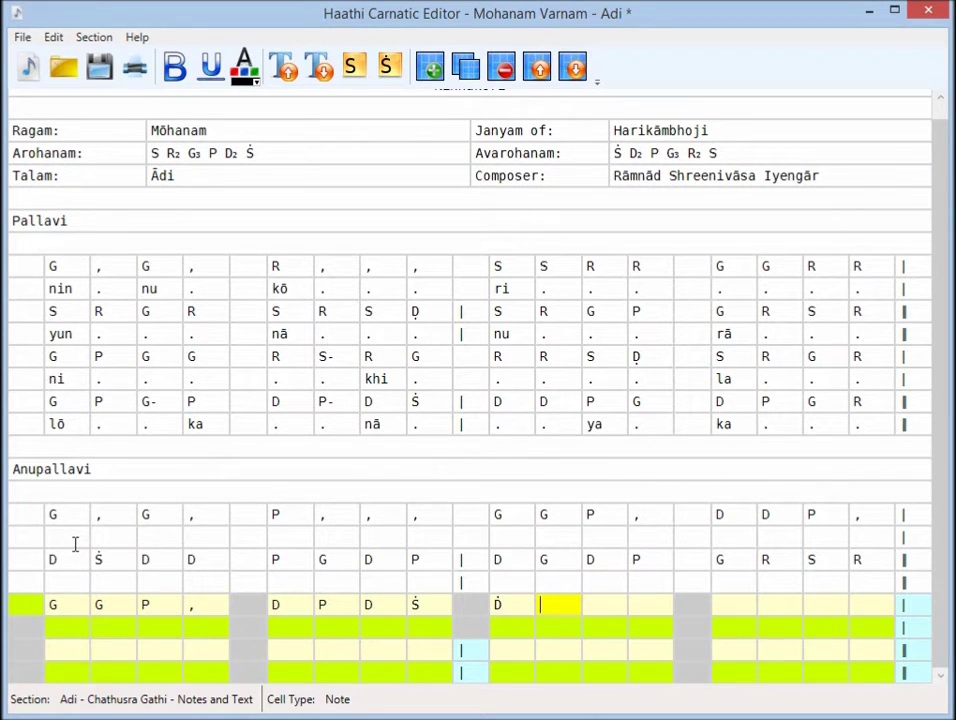
{"action": "key", "text": "apostrophe"}
{"action": "type", "text": "Ṡ"}
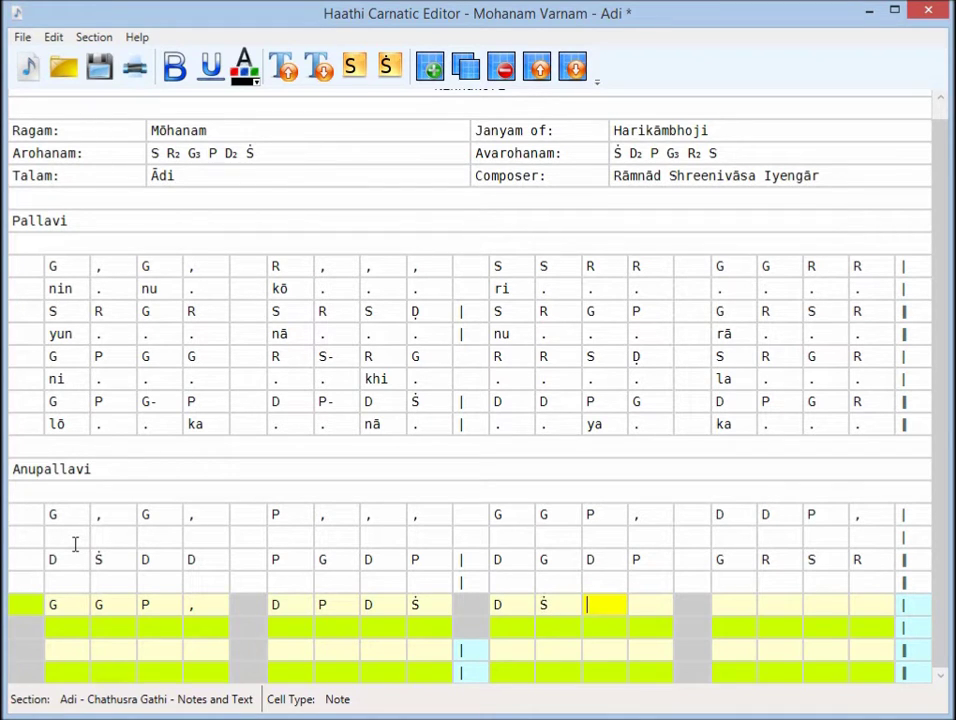
{"action": "type", "text": "R"}
{"action": "key", "text": "apostrophe"}
{"action": "type", "text": "S"}
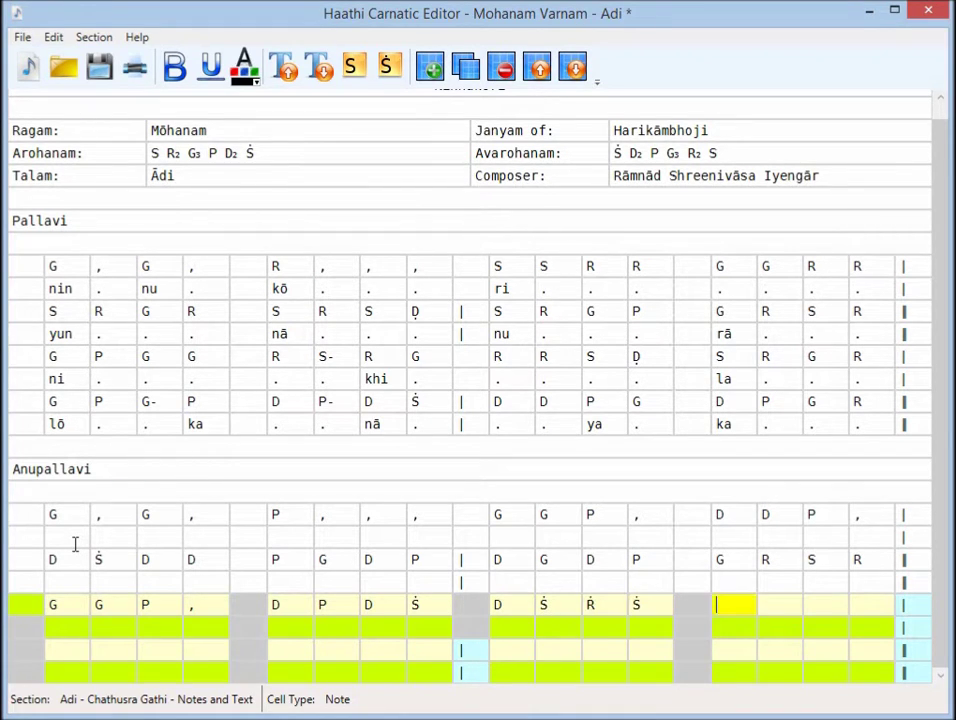
{"action": "type", "text": "G"}
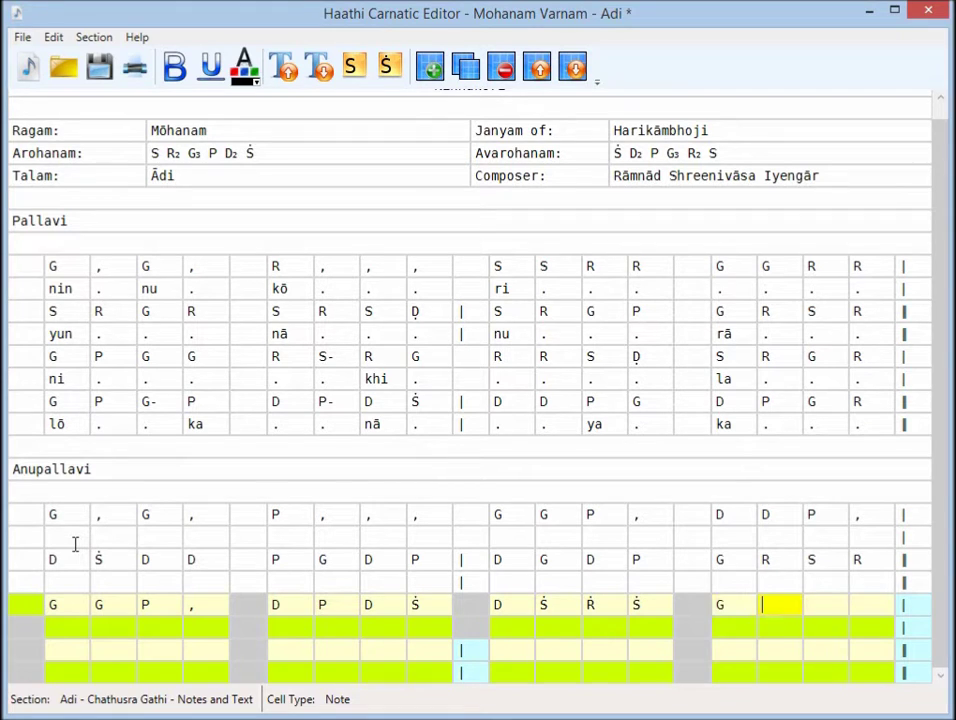
{"action": "type", "text": "G"}
{"action": "key", "text": "apostrophe"}
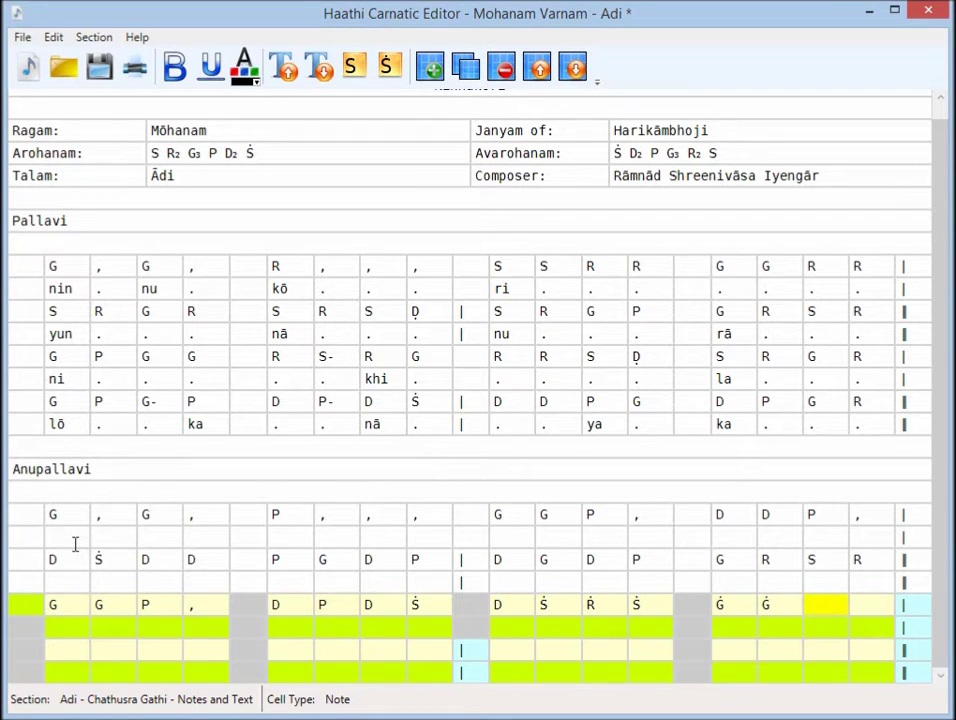
{"action": "type", "text": "R"}
{"action": "key", "text": "apostrophe"}
{"action": "type", "text": "S"}
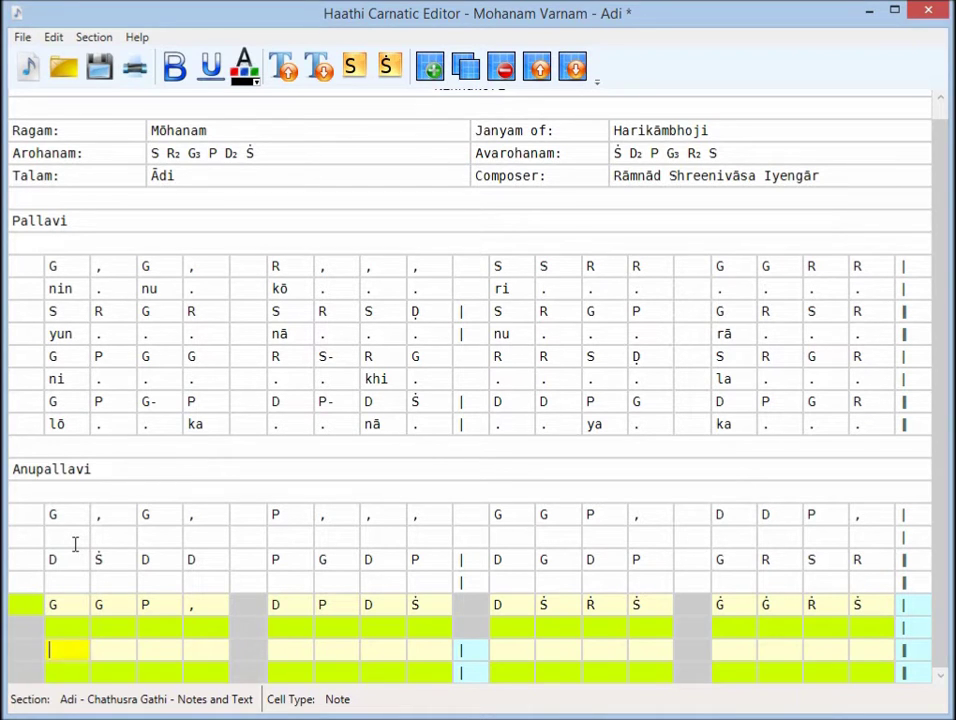
{"action": "type", "text": "DS"}
{"action": "key", "text": "apostrophe"}
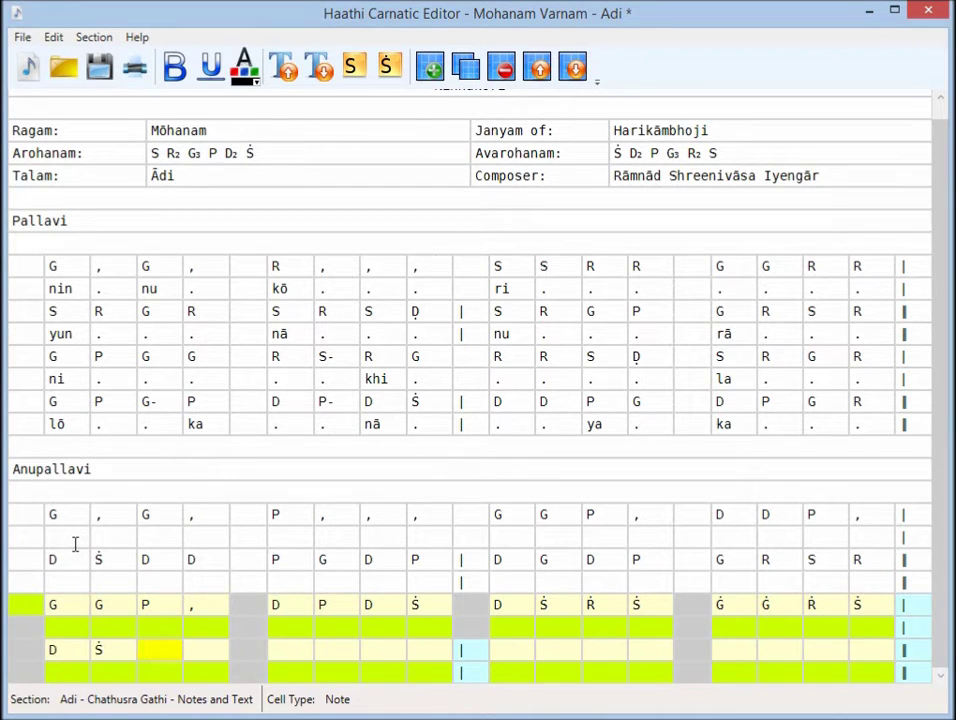
{"action": "type", "text": "RR"}
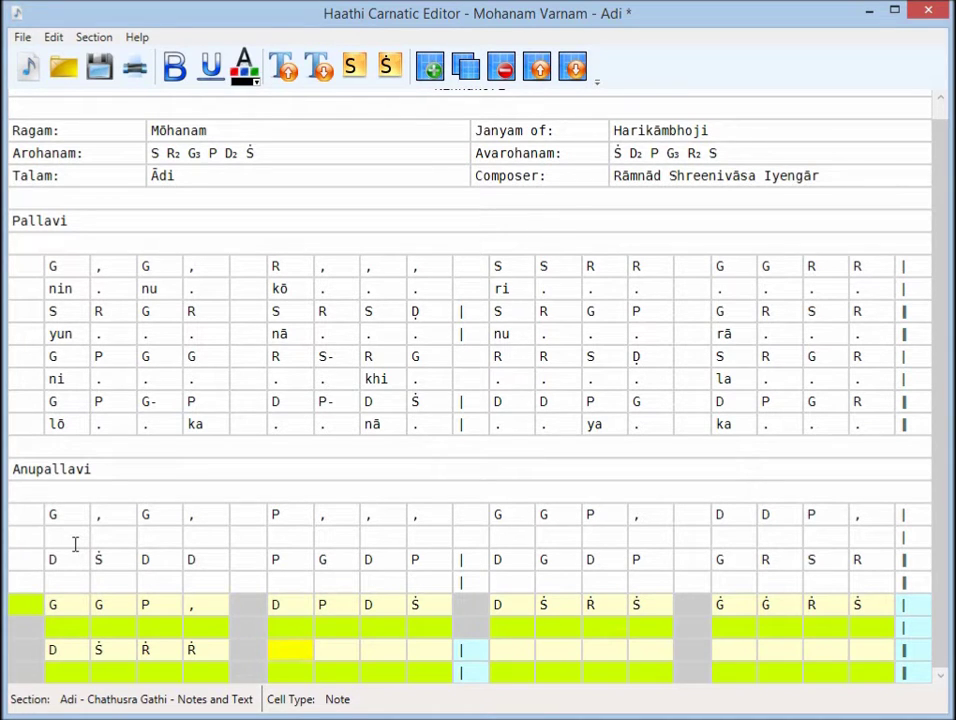
{"action": "type", "text": "S"}
{"action": "key", "text": "apostrophe"}
{"action": "type", "text": "D"}
{"action": "type", "text": "P"}
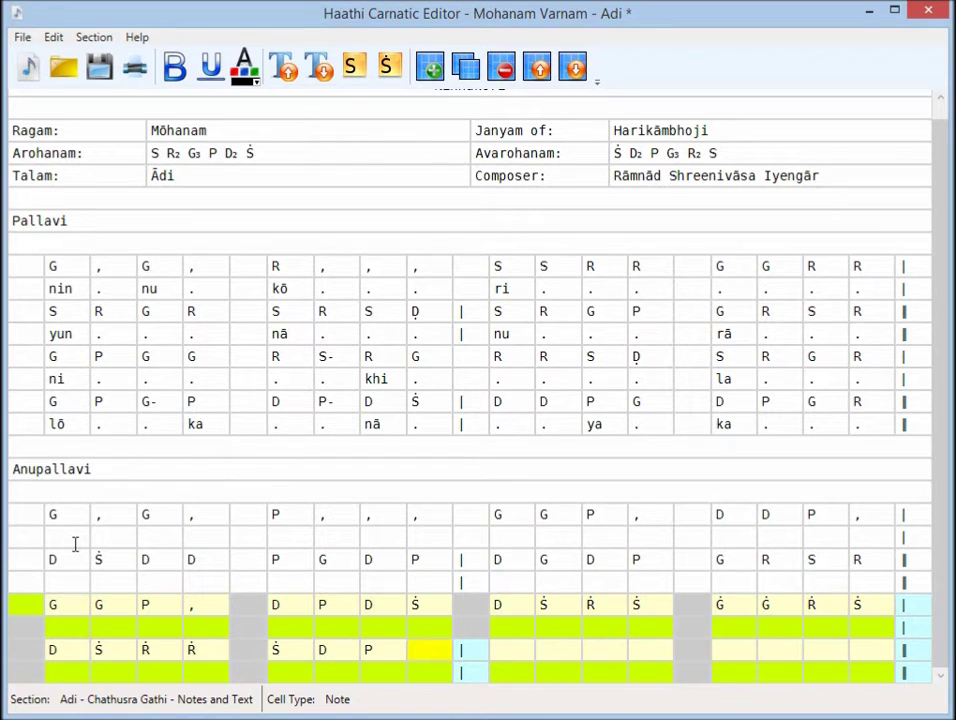
{"action": "type", "text": "DDS"}
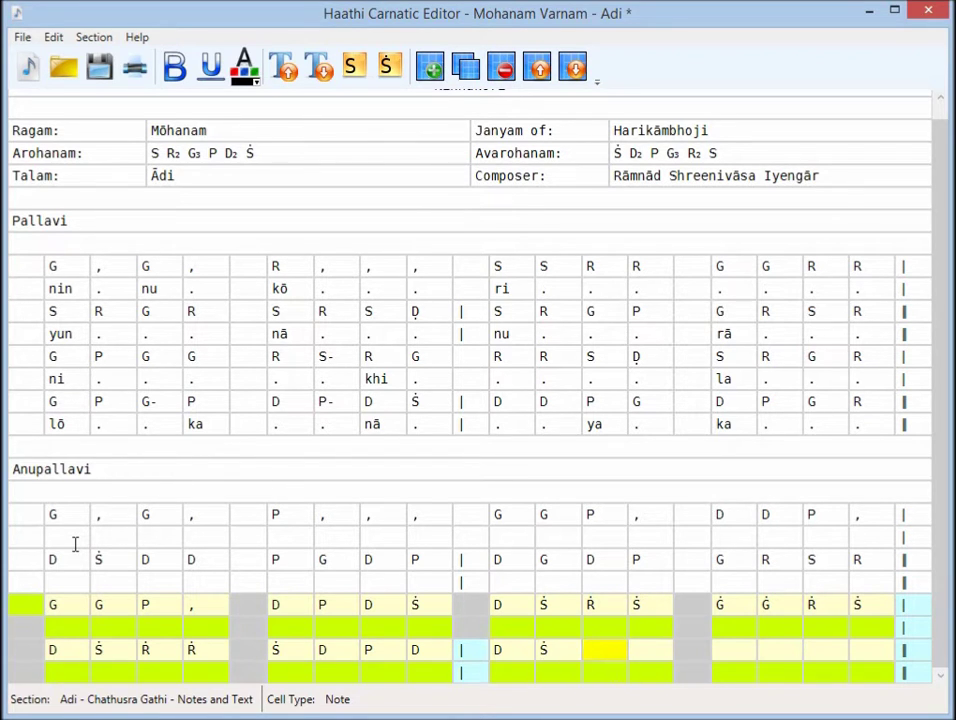
{"action": "type", "text": "DPGRS"}
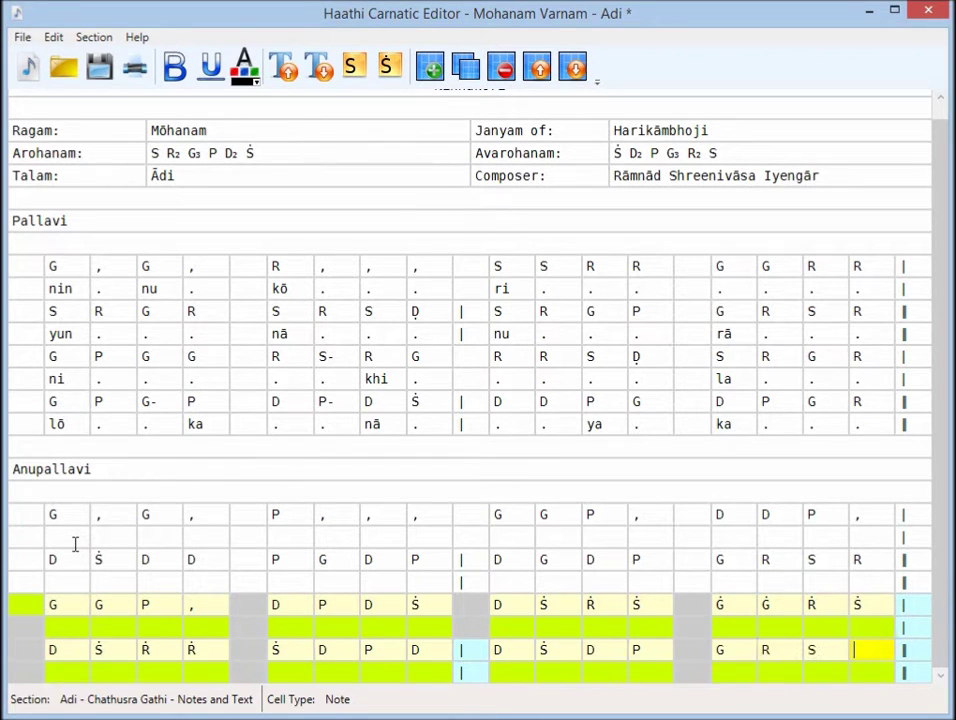
{"action": "type", "text": "R"}
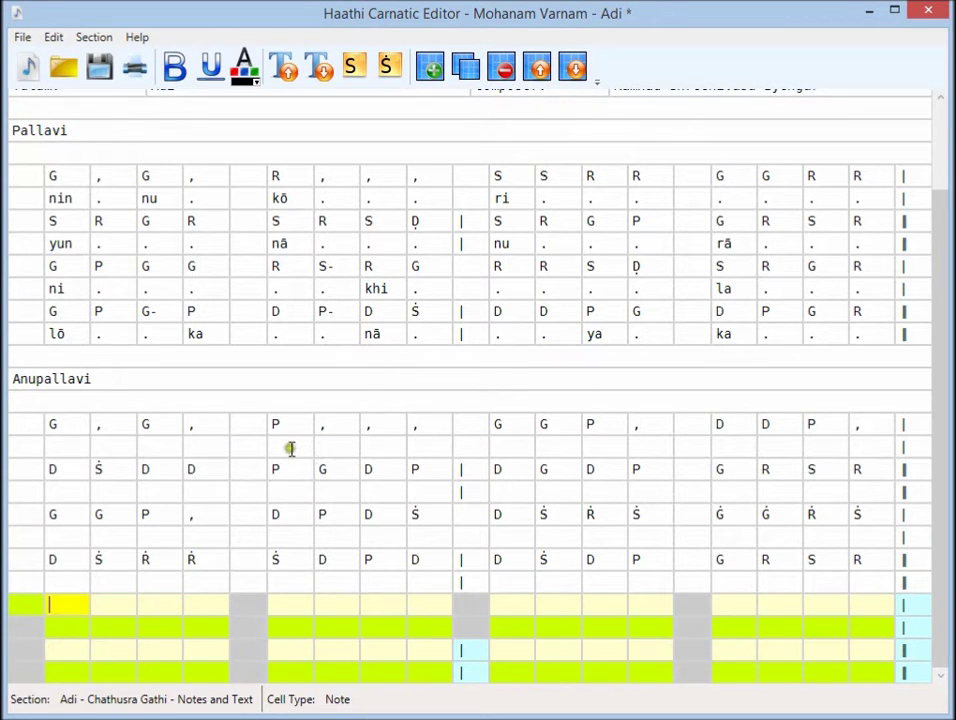
Add dashes to lengthen the D, P, D and Ṡ notes in the second to fourth Anupallavi lines
{"action": "left_click", "coordinate": [333, 474]}
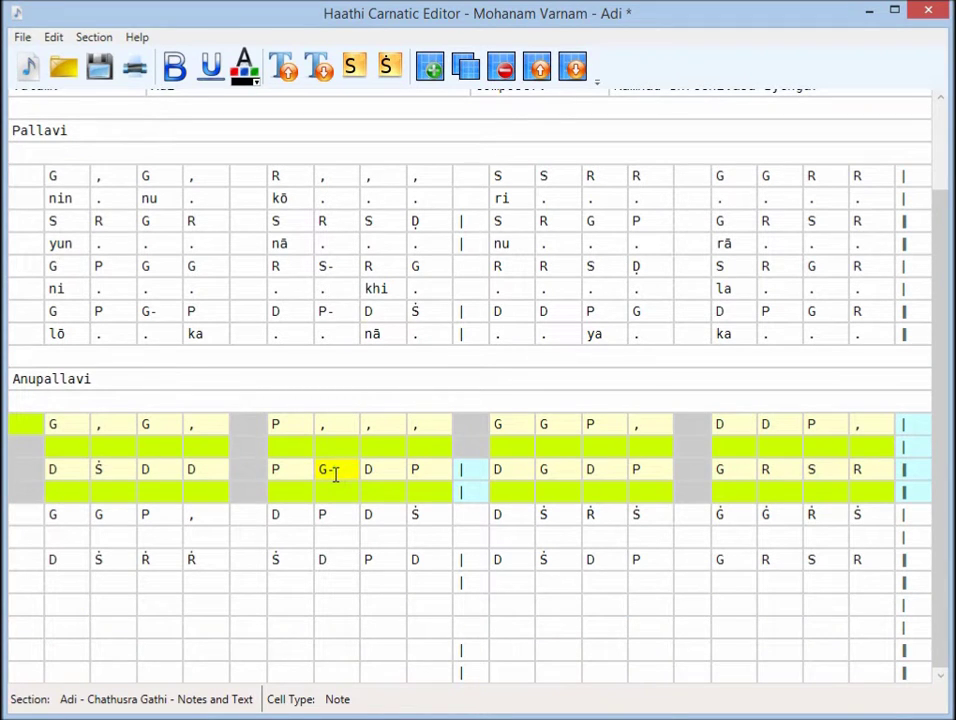
{"action": "left_click", "coordinate": [518, 467]}
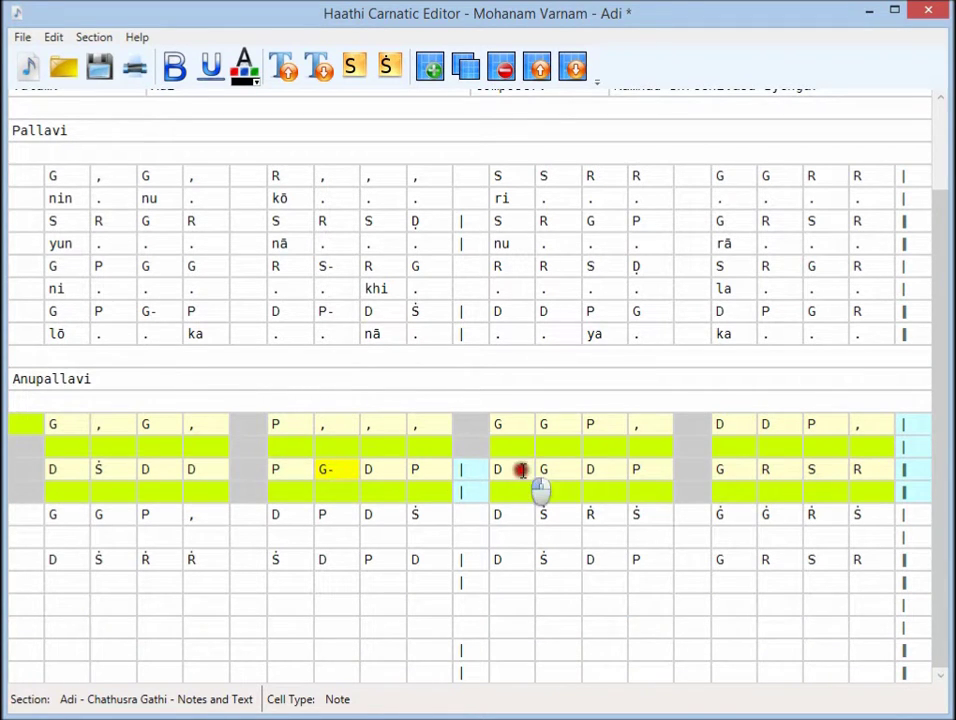
{"action": "type", "text": "-"}
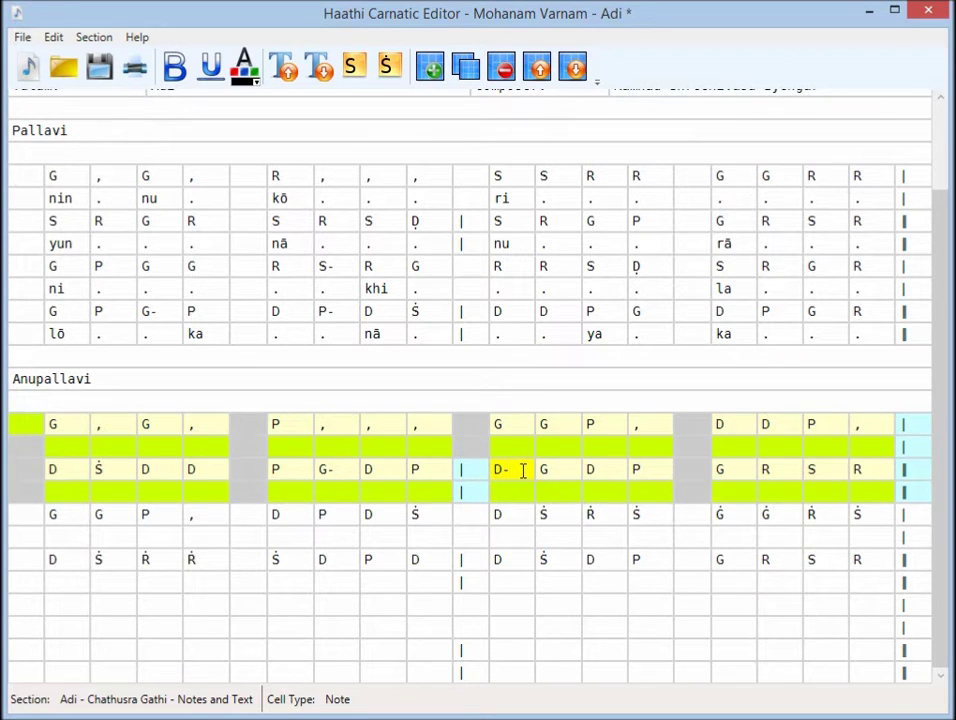
{"action": "left_click", "coordinate": [335, 514]}
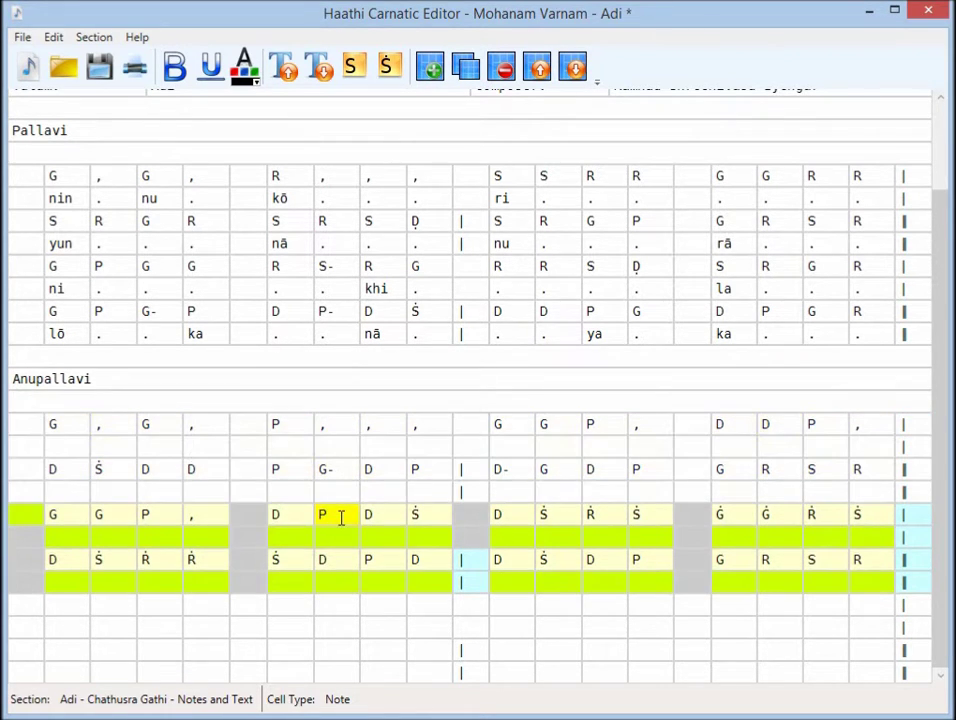
{"action": "type", "text": "-"}
{"action": "left_click", "coordinate": [516, 518]}
{"action": "type", "text": "-"}
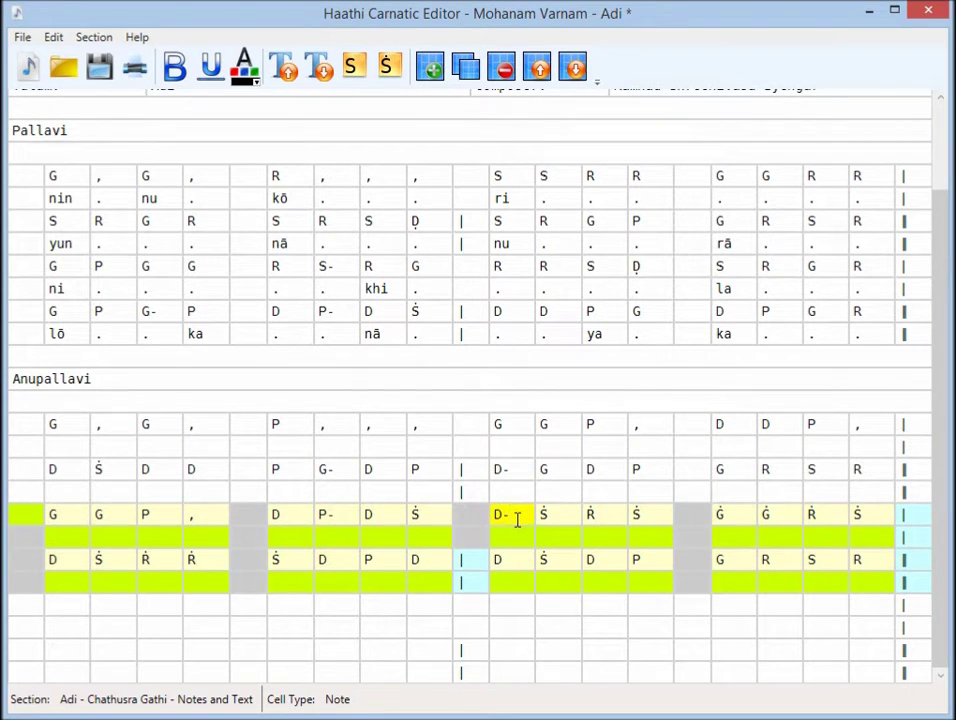
{"action": "left_click", "coordinate": [122, 559]}
{"action": "type", "text": "-"}
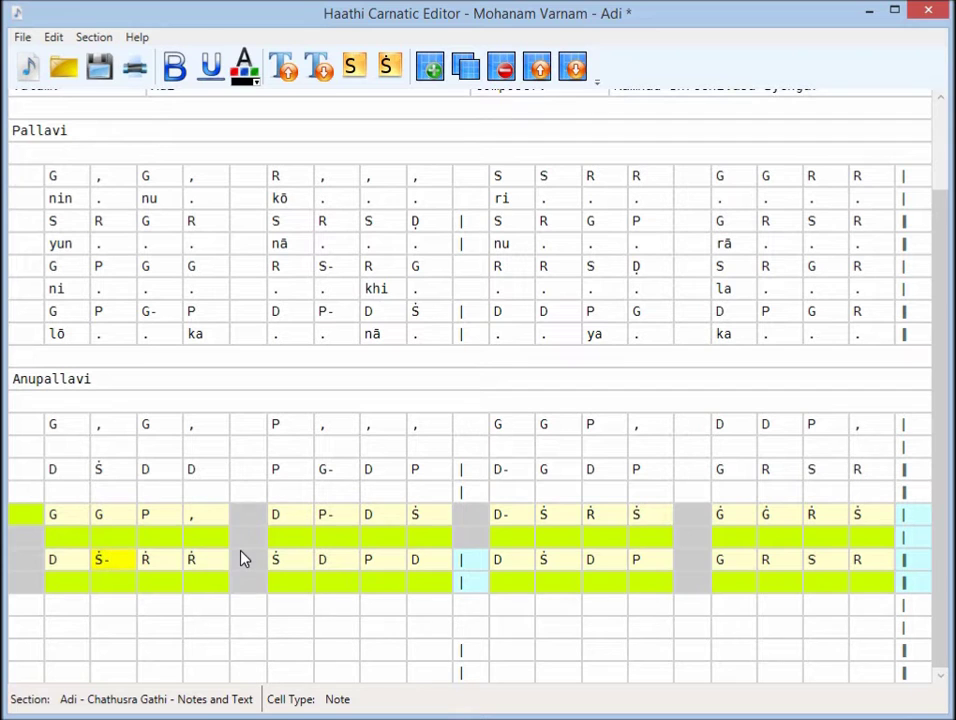
{"action": "left_click", "coordinate": [65, 450]}
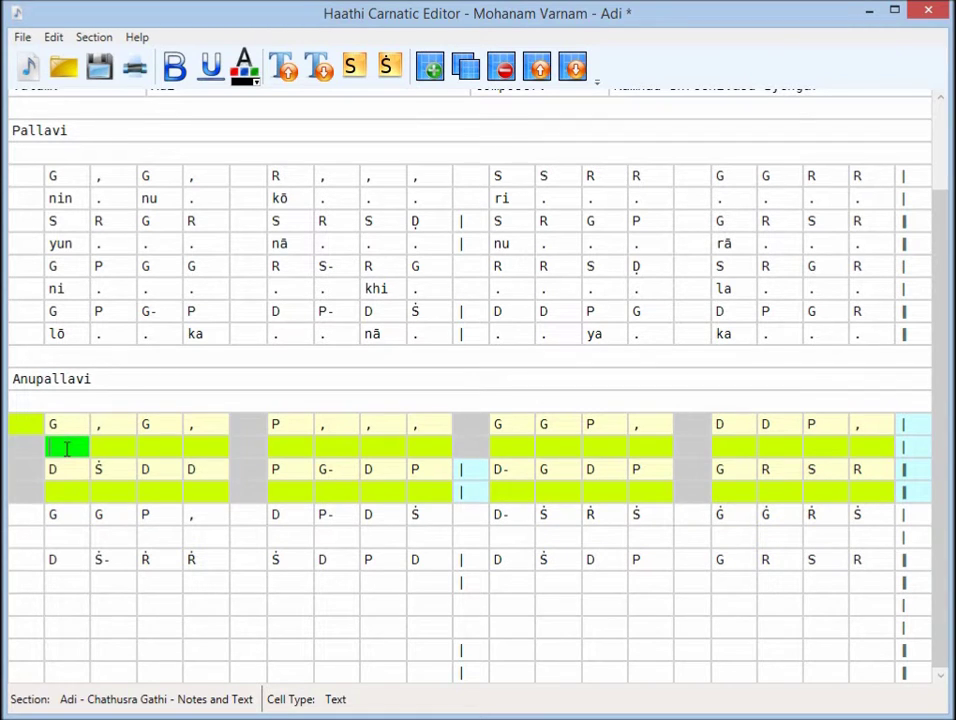
Enter the first Anupallavi lyric row 'nan nu pā lim pa' under its notes
{"action": "type", "text": "nan"}
{"action": "key", "text": "Tab"}
{"action": "type", "text": "nu"}
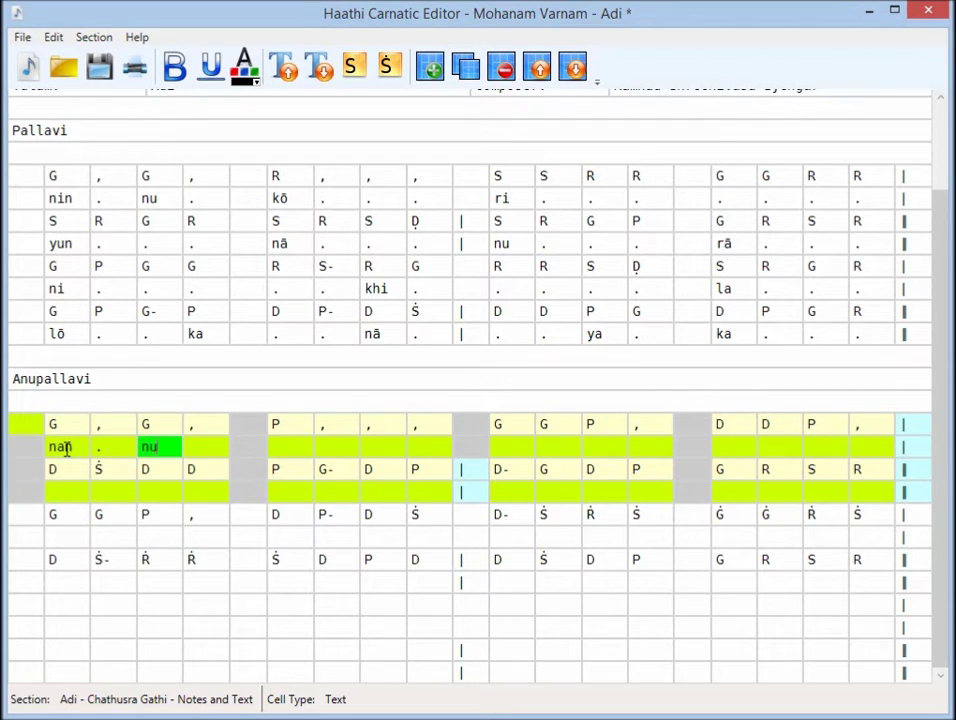
{"action": "key", "text": "Tab"}
{"action": "type", "text": "pa"}
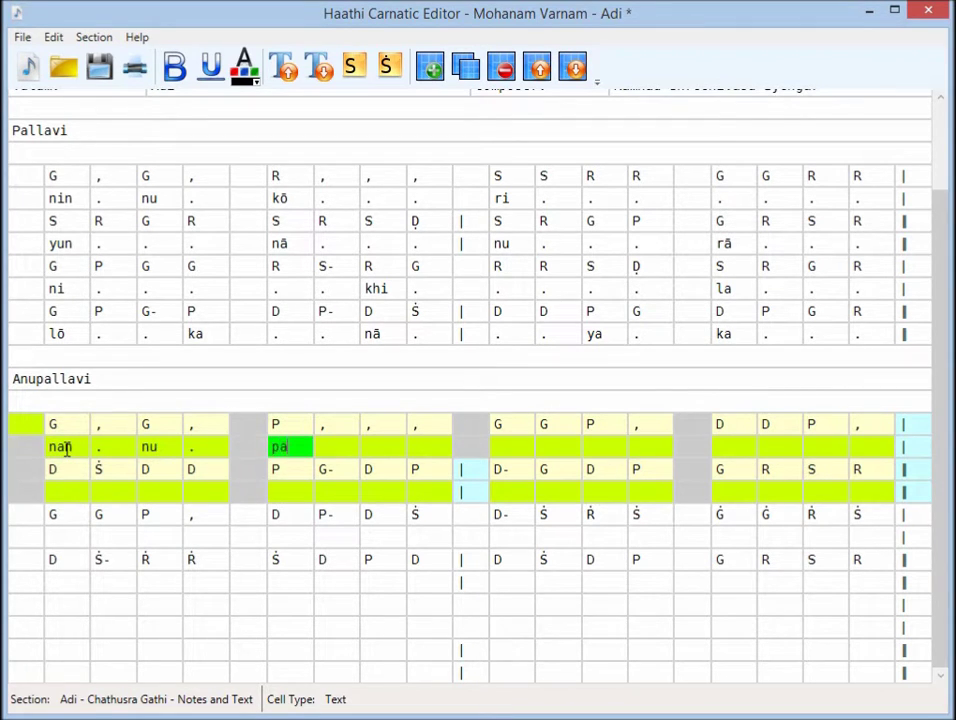
{"action": "type", "text": "a"}
{"action": "key", "text": "Tab"}
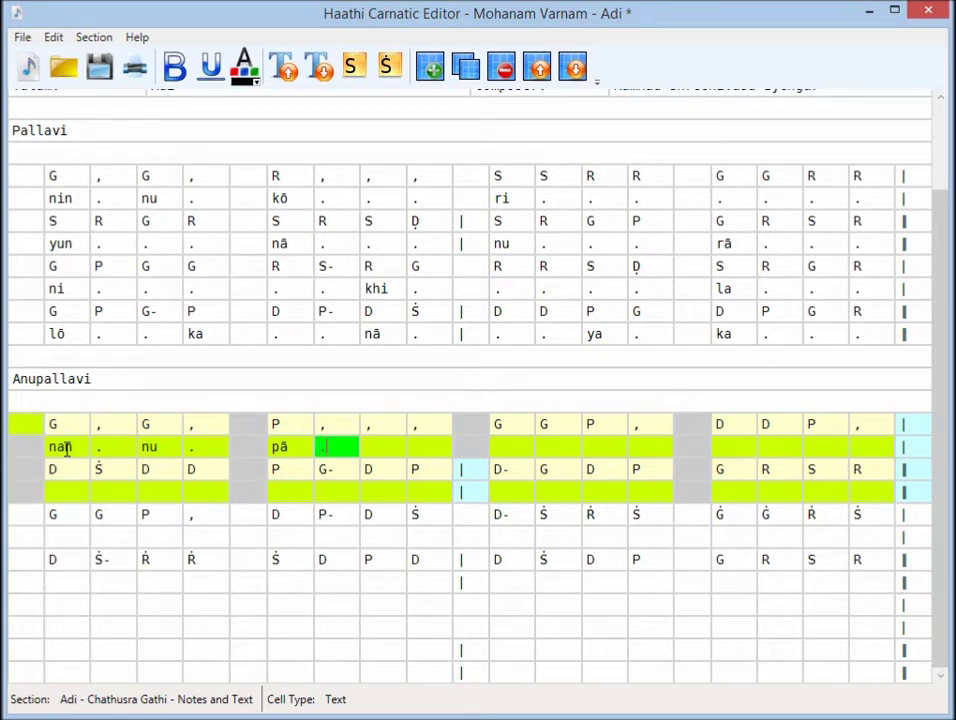
{"action": "key", "text": "Tab"}
{"action": "key", "text": "Tab"}
{"action": "key", "text": "Tab"}
{"action": "type", "text": "lim"}
{"action": "key", "text": "Tab"}
{"action": "key", "text": "Tab"}
{"action": "key", "text": "Tab"}
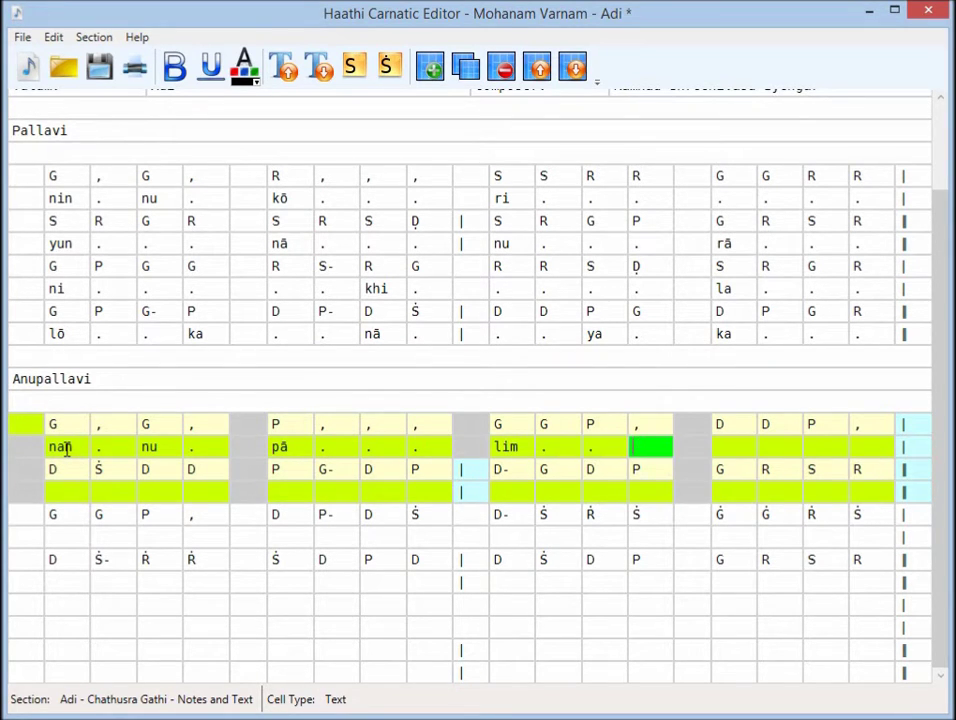
{"action": "key", "text": "Tab"}
{"action": "key", "text": "Tab"}
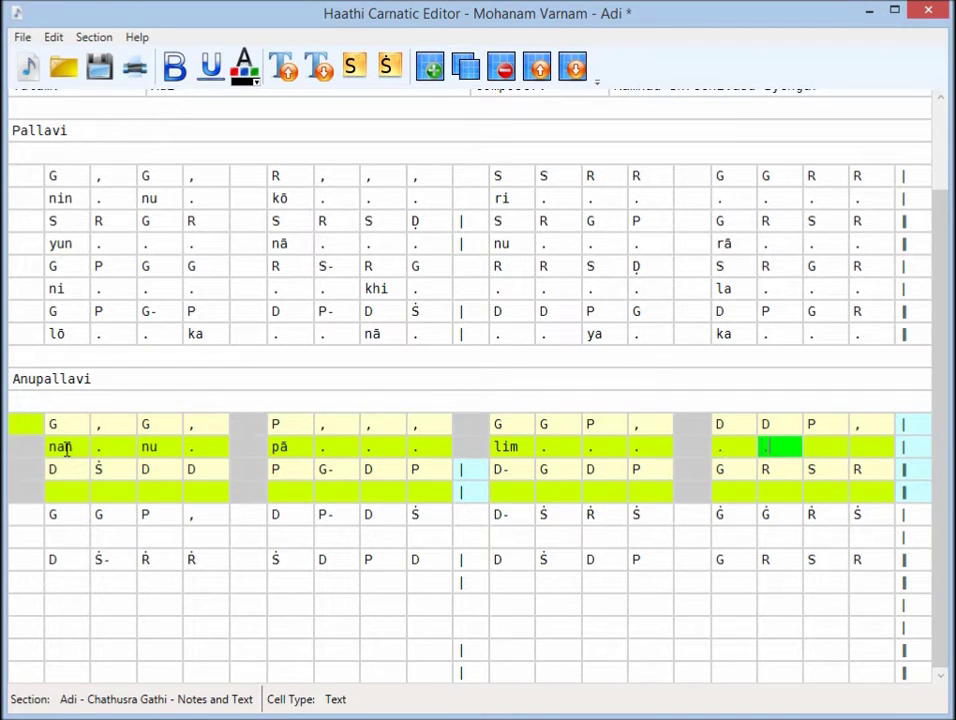
{"action": "key", "text": "Tab"}
{"action": "type", "text": "pa"}
{"action": "key", "text": "Tab"}
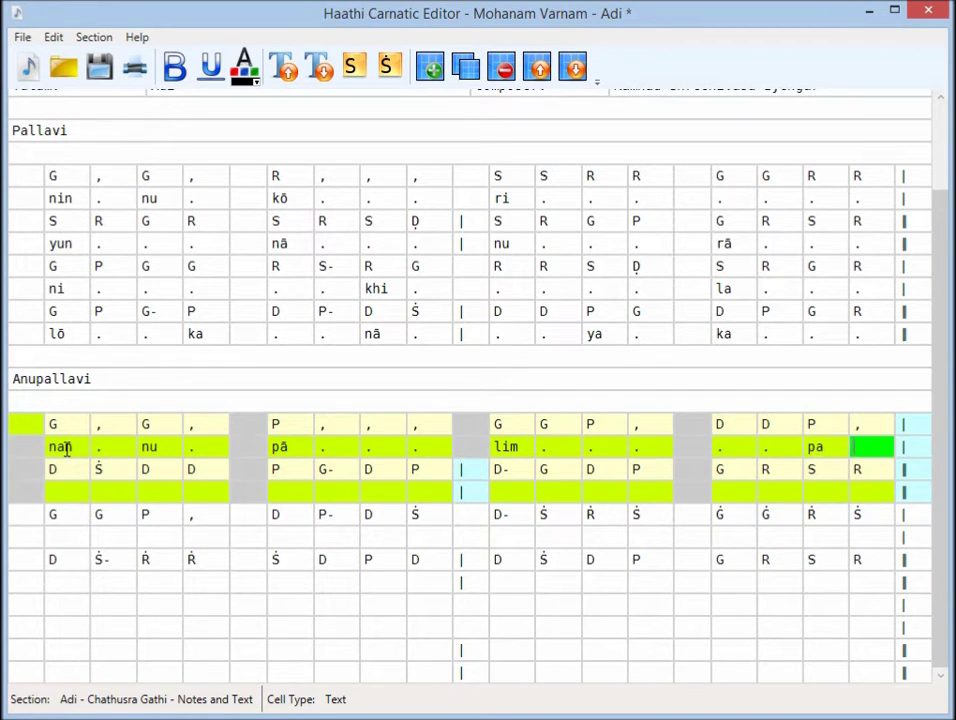
Fill the second lyric row with sā, ma, ya, mu, rā and dots on empty beats
{"action": "key", "text": "Tab"}
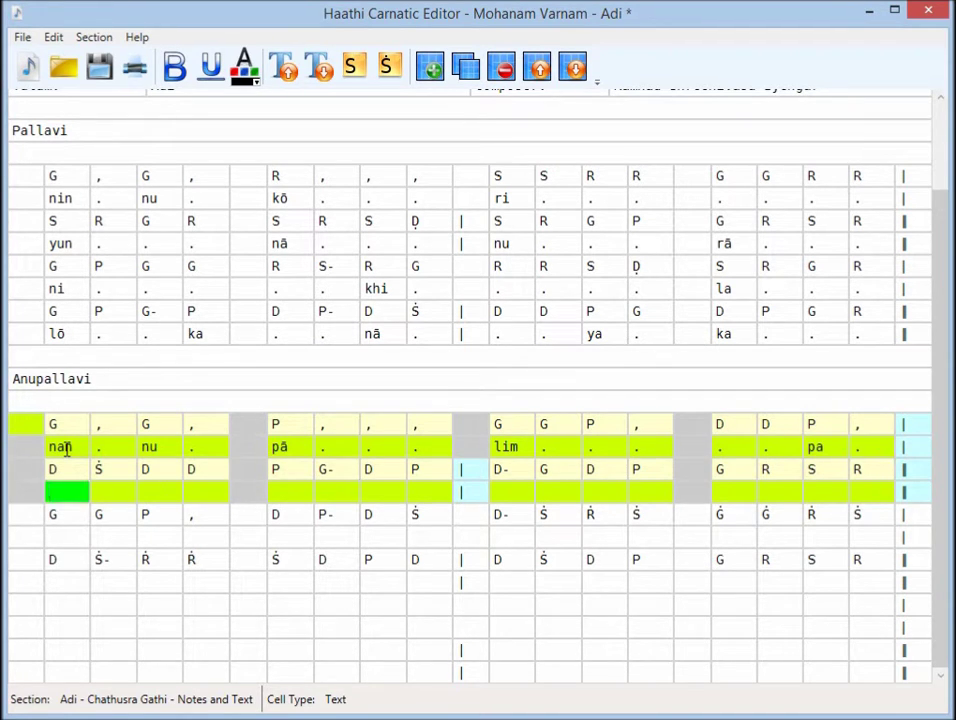
{"action": "type", "text": "sa"}
{"action": "key", "text": "Tab"}
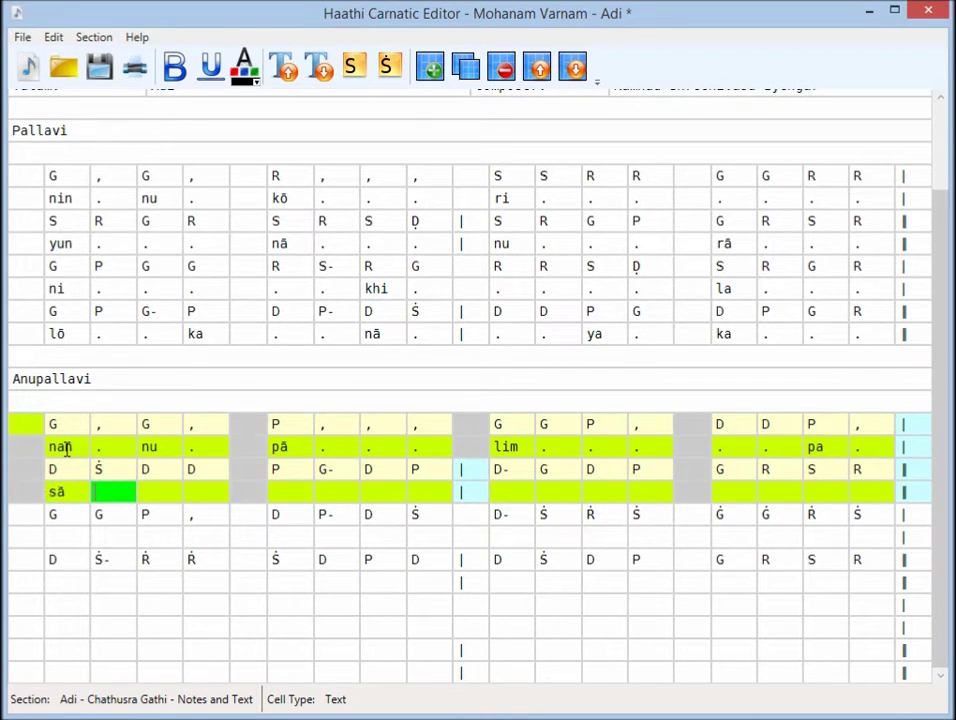
{"action": "key", "text": "Tab"}
{"action": "key", "text": "Tab"}
{"action": "key", "text": "Tab"}
{"action": "type", "text": "ma"}
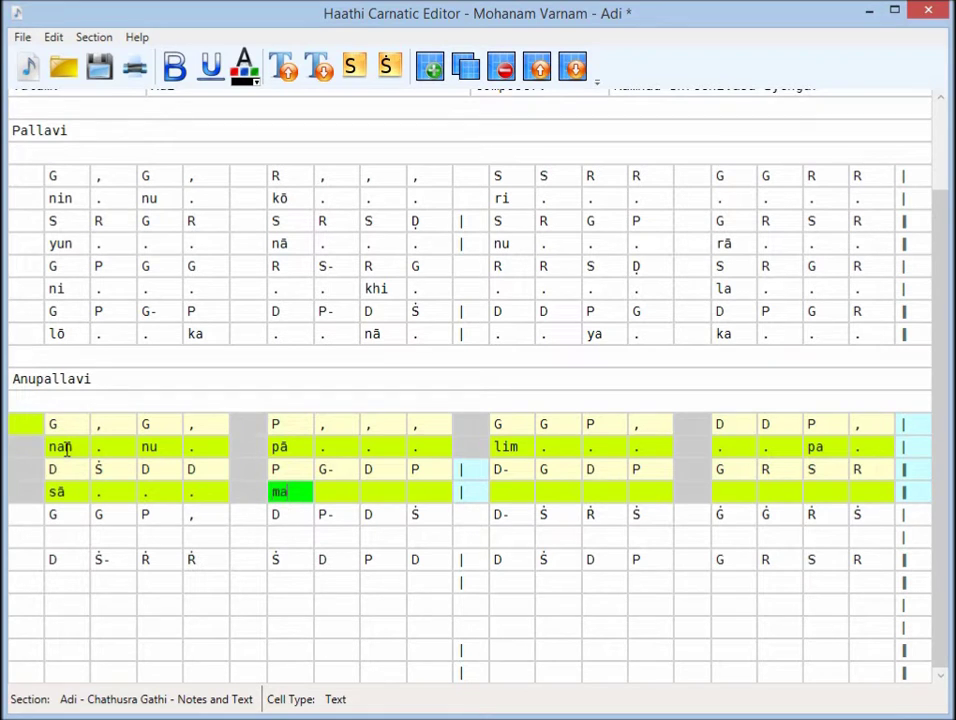
{"action": "key", "text": "Tab"}
{"action": "type", "text": "ya"}
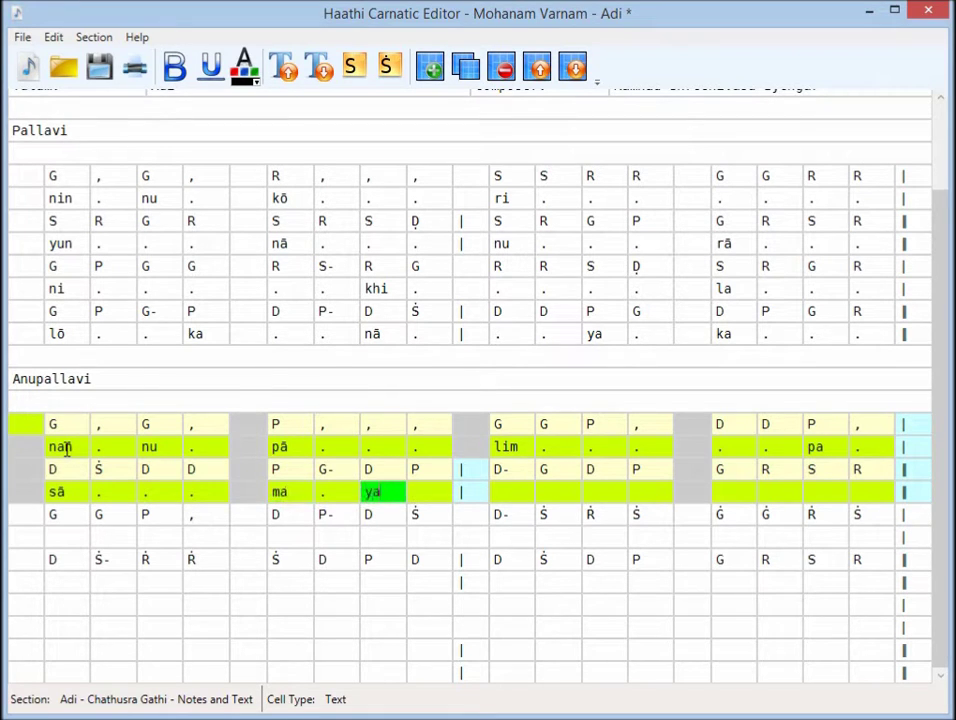
{"action": "key", "text": "Tab"}
{"action": "type", "text": "."}
{"action": "key", "text": "Tab"}
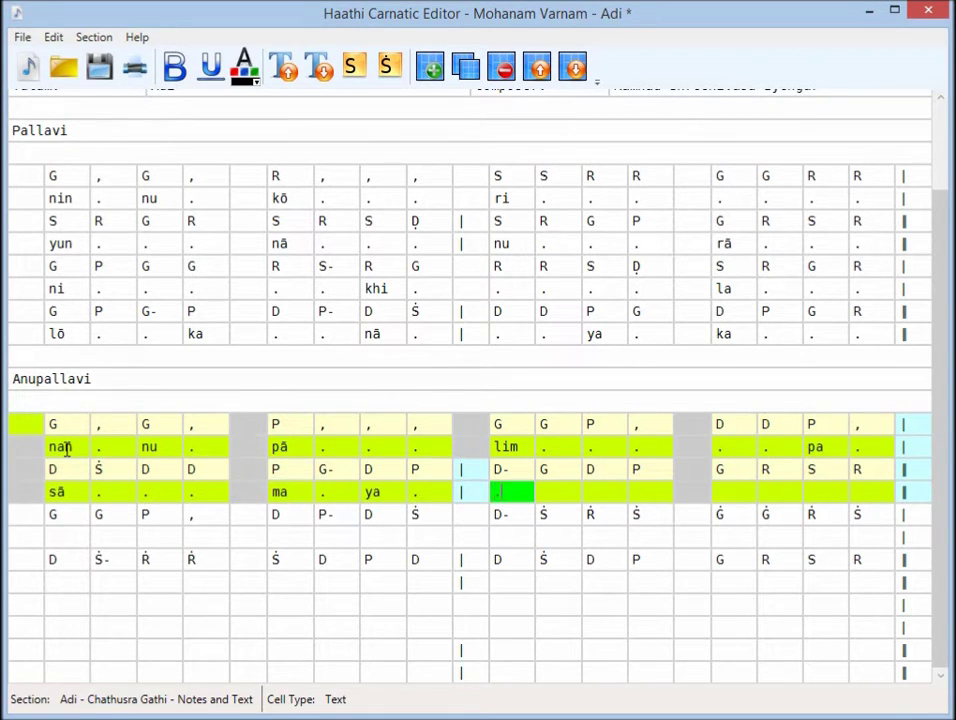
{"action": "type", "text": "."}
{"action": "key", "text": "Tab"}
{"action": "type", "text": "mu"}
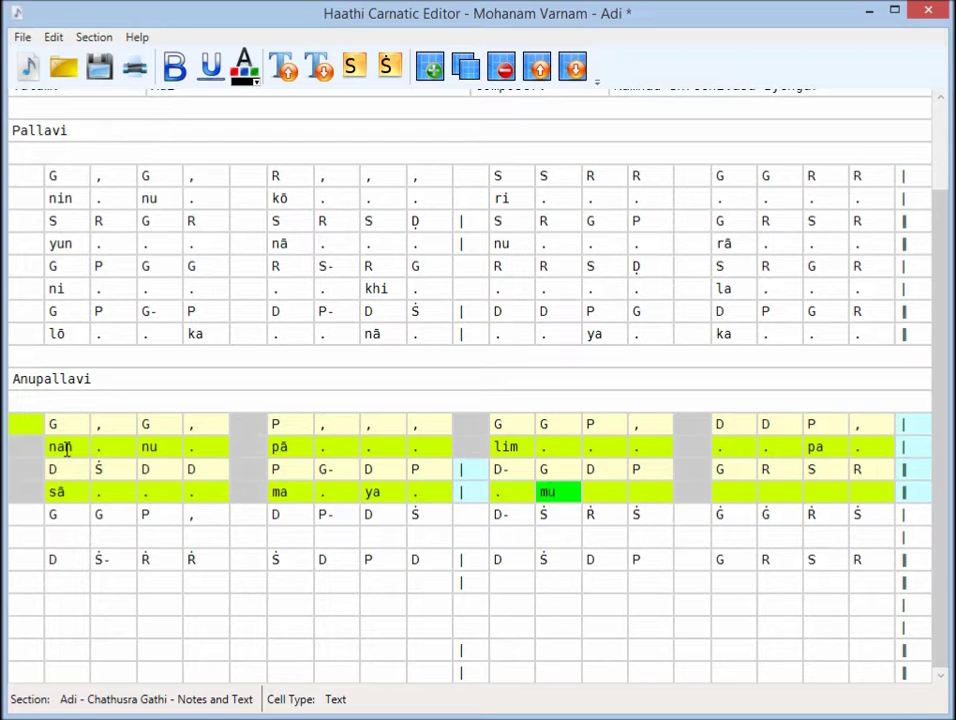
{"action": "key", "text": "Tab"}
{"action": "type", "text": "."}
{"action": "key", "text": "Tab"}
{"action": "type", "text": "."}
{"action": "key", "text": "Tab"}
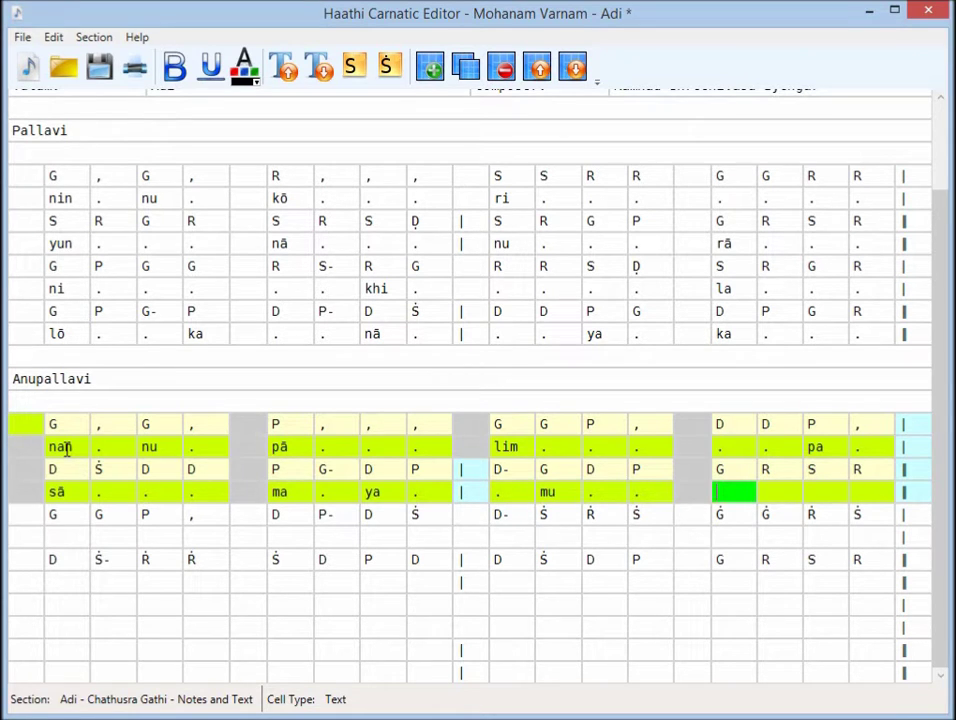
{"action": "type", "text": "ra"}
{"action": "key", "text": "Tab"}
{"action": "type", "text": "."}
{"action": "key", "text": "Tab"}
{"action": "type", "text": "."}
{"action": "key", "text": "Tab"}
{"action": "type", "text": "."}
{"action": "key", "text": "Tab"}
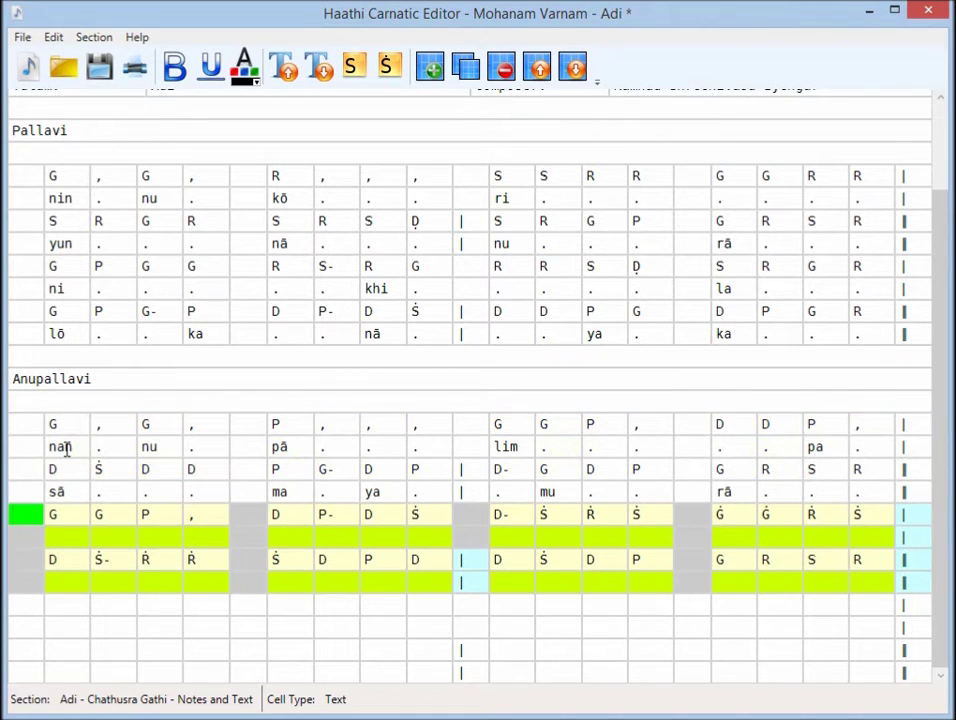
Fill the third lyric row with nā, mee, da, kr, pa and dots between them
{"action": "key", "text": "Tab"}
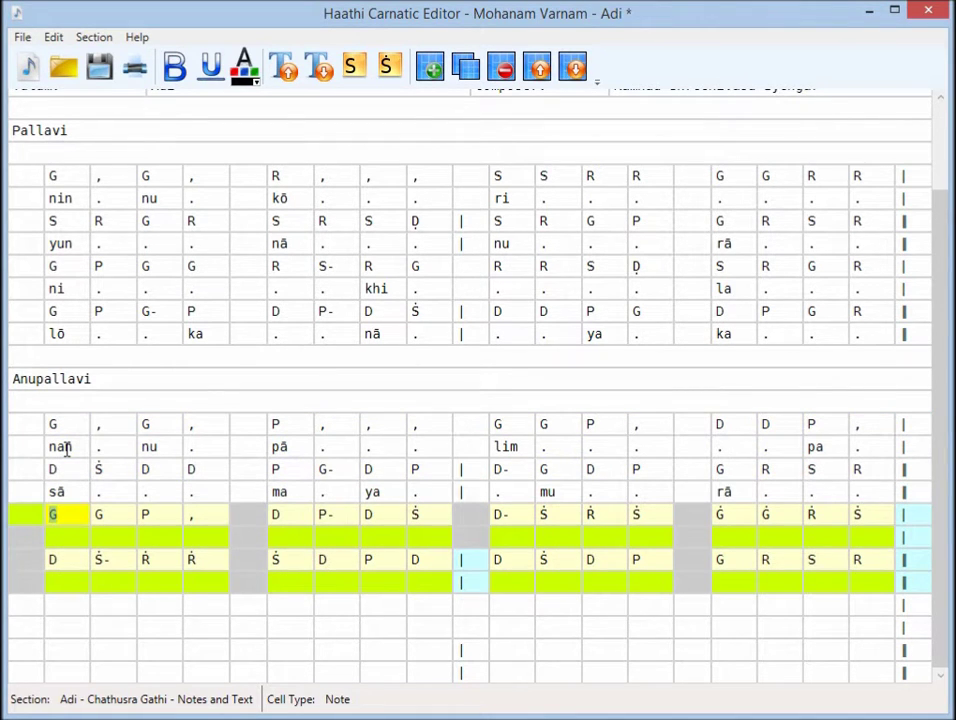
{"action": "key", "text": "Down"}
{"action": "type", "text": "nā"}
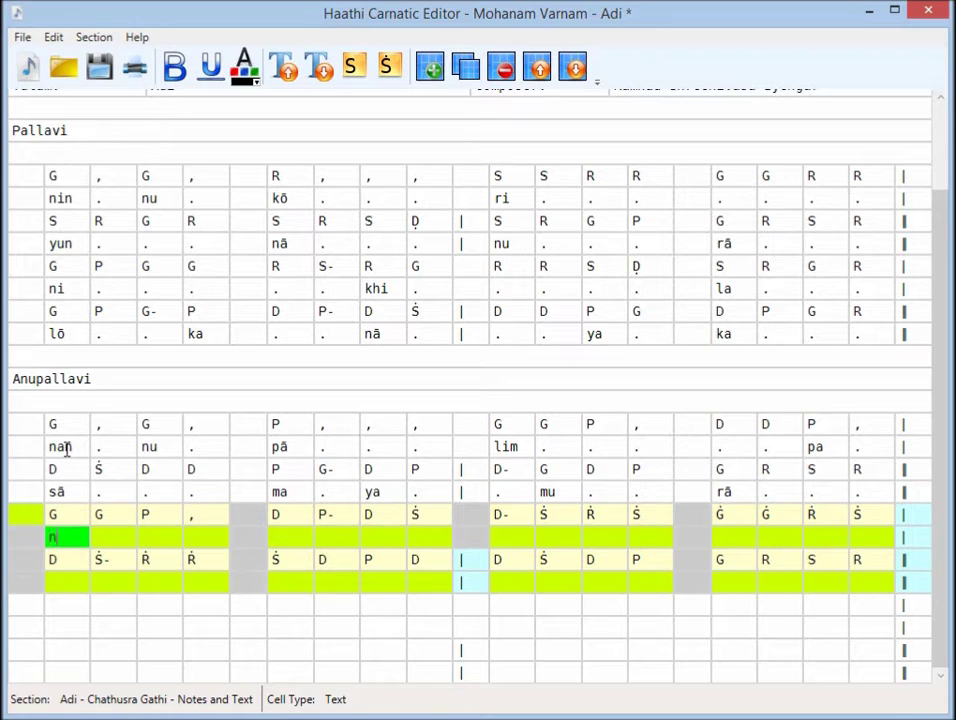
{"action": "key", "text": "Tab"}
{"action": "type", "text": "."}
{"action": "key", "text": "Tab"}
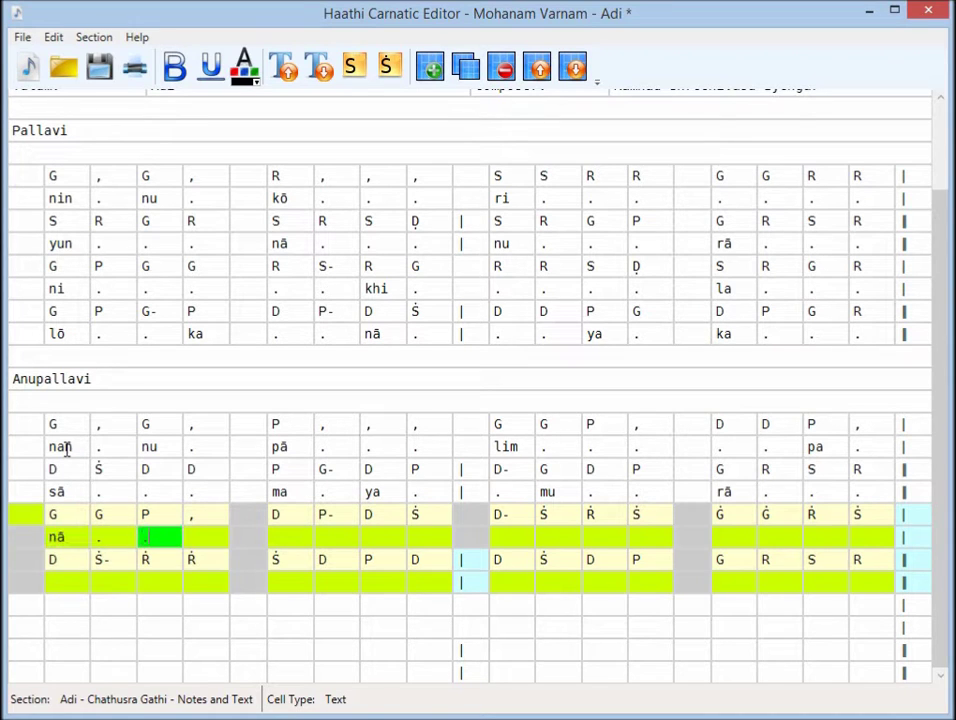
{"action": "type", "text": "."}
{"action": "key", "text": "Tab"}
{"action": "type", "text": "."}
{"action": "key", "text": "Tab"}
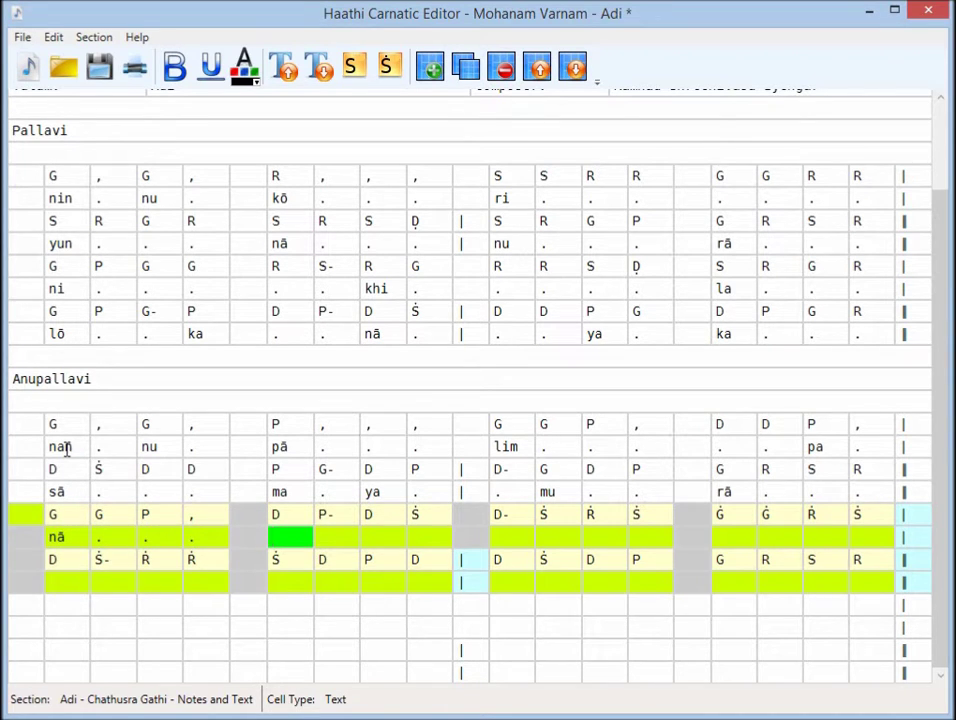
{"action": "type", "text": "."}
{"action": "key", "text": "Tab"}
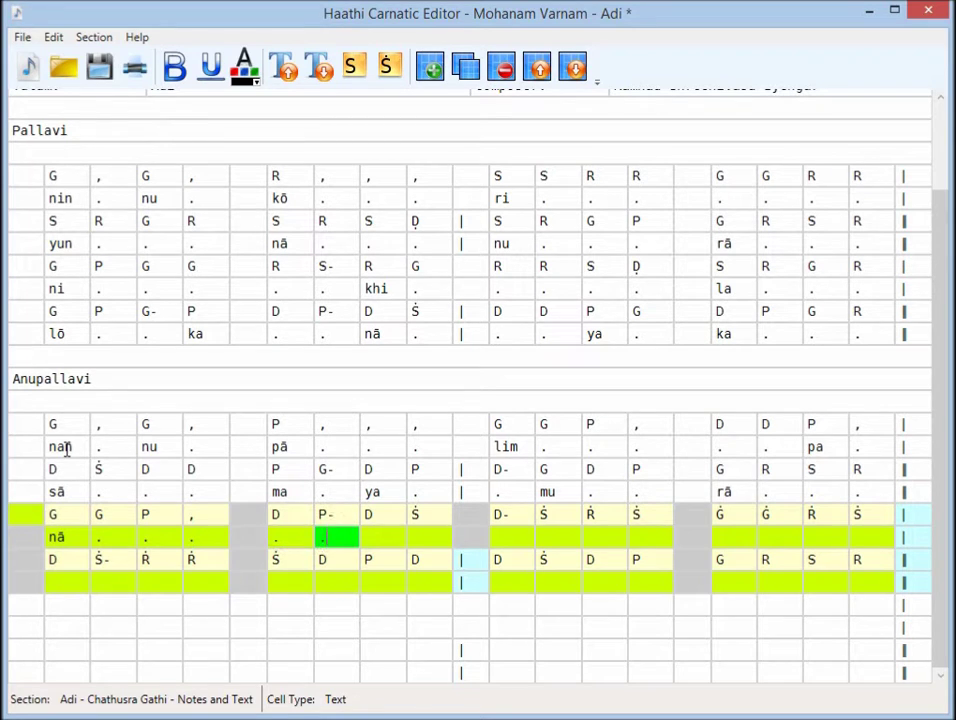
{"action": "type", "text": "."}
{"action": "key", "text": "Tab"}
{"action": "type", "text": "mee"}
{"action": "key", "text": "Tab"}
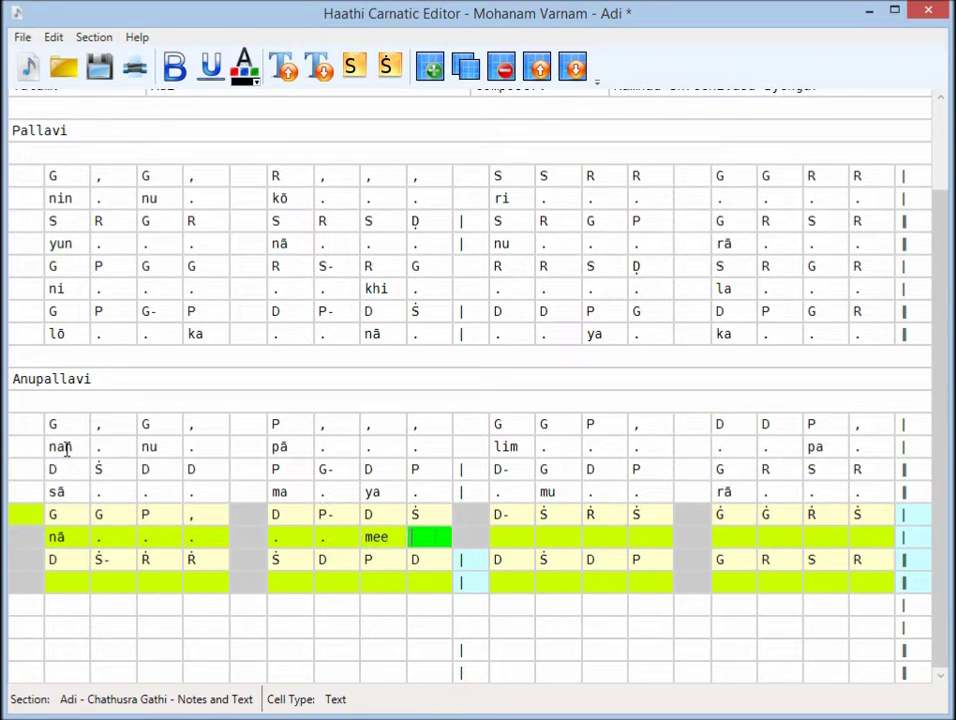
{"action": "type", "text": "."}
{"action": "key", "text": "Tab"}
{"action": "type", "text": "."}
{"action": "key", "text": "Tab"}
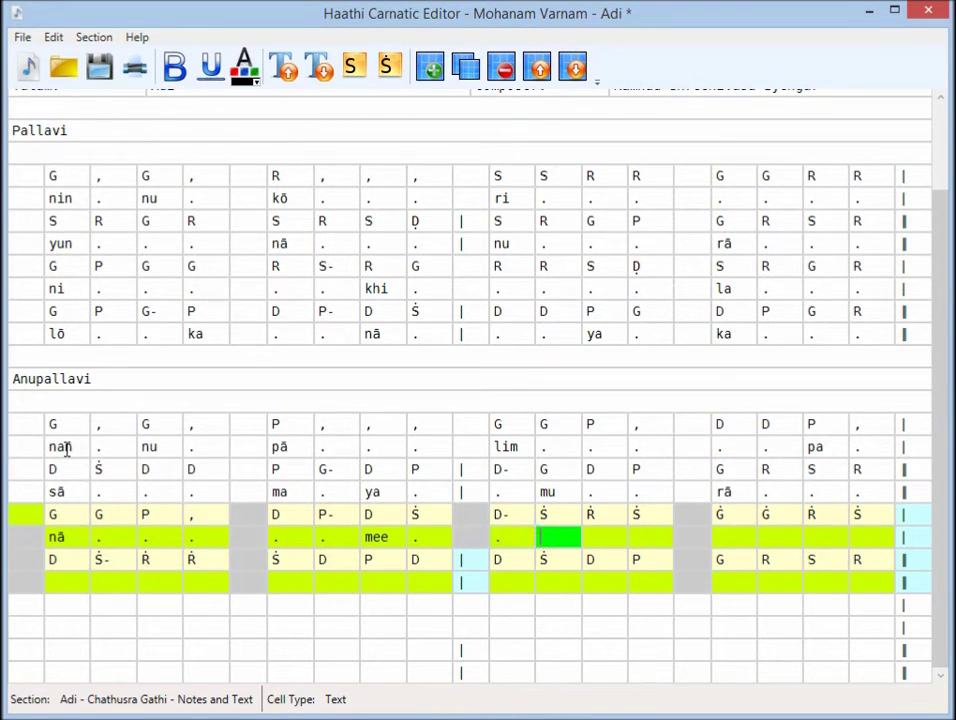
{"action": "type", "text": "da"}
{"action": "key", "text": "Tab"}
{"action": "type", "text": "."}
{"action": "key", "text": "Tab"}
{"action": "type", "text": "."}
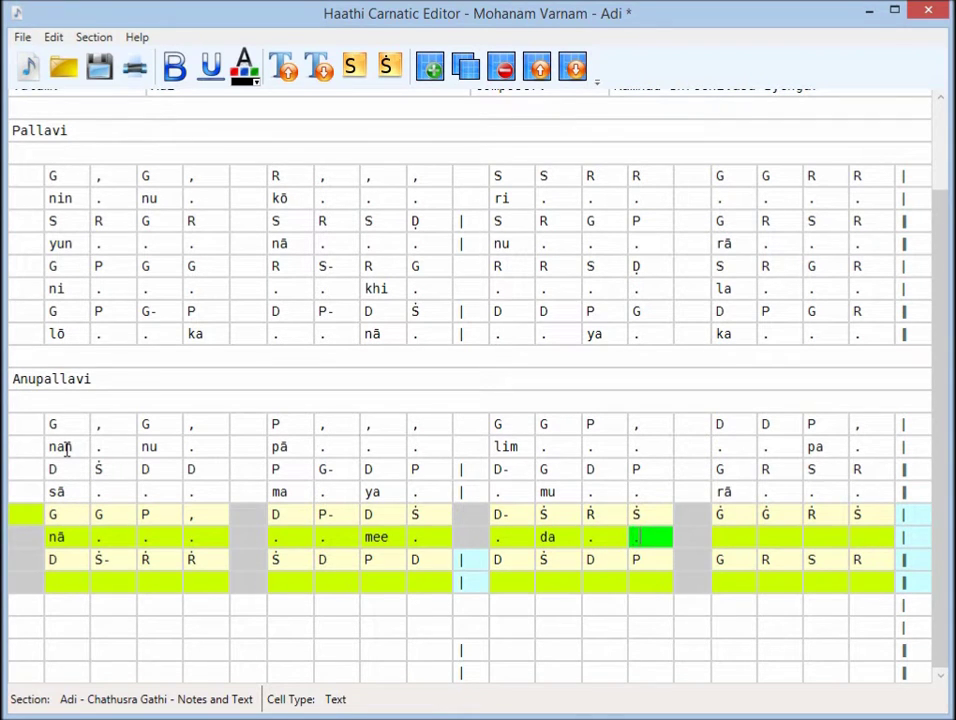
{"action": "key", "text": "Tab"}
{"action": "type", "text": "kr"}
{"action": "key", "text": "Tab"}
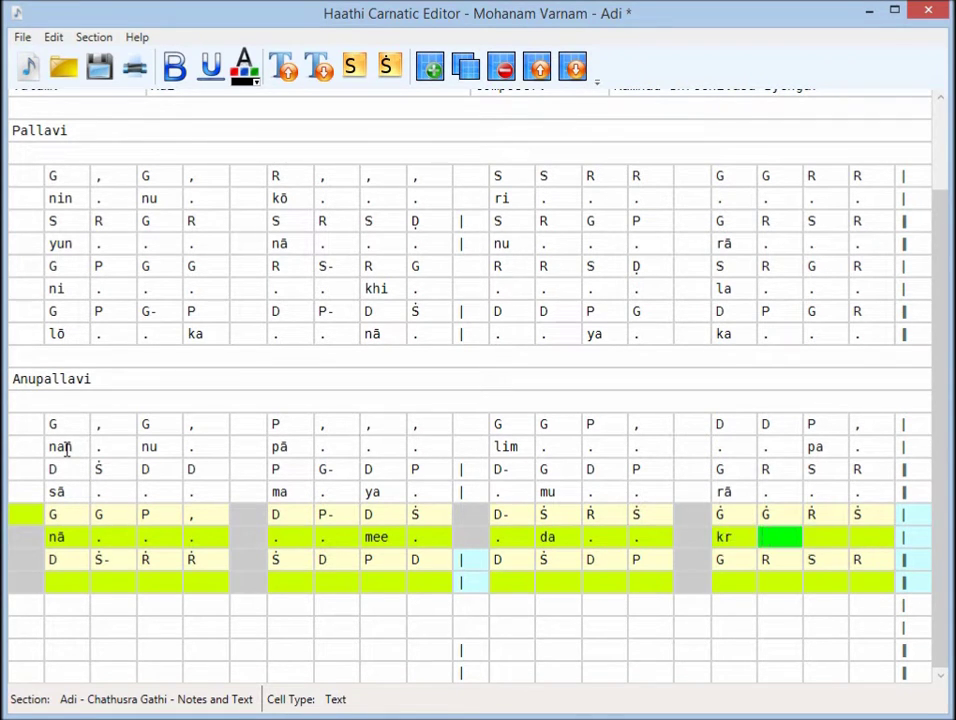
{"action": "type", "text": "."}
{"action": "key", "text": "Tab"}
{"action": "type", "text": "."}
{"action": "key", "text": "Tab"}
{"action": "type", "text": "pa"}
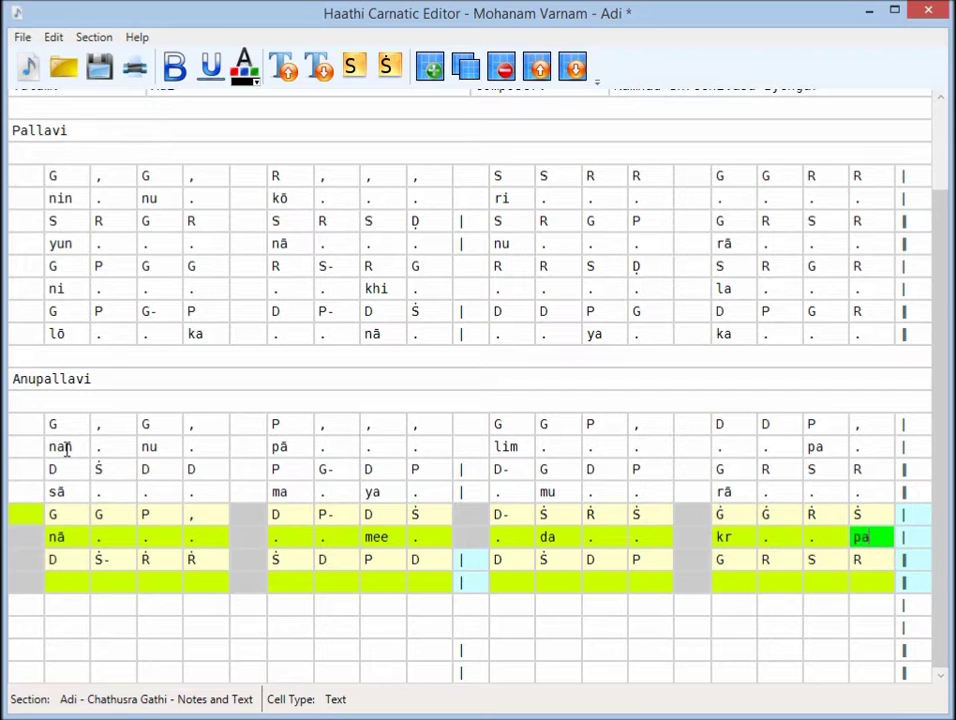
{"action": "key", "text": "Tab"}
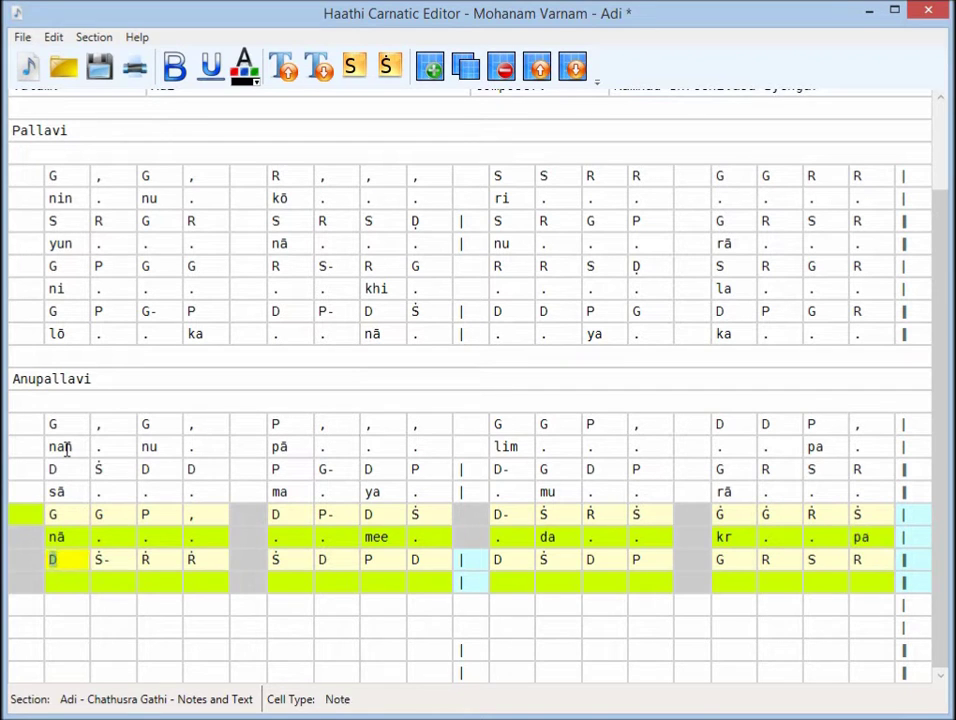
Fill the last lyric row with joo, ḍa, rā and dots on the remaining beats
{"action": "key", "text": "Down"}
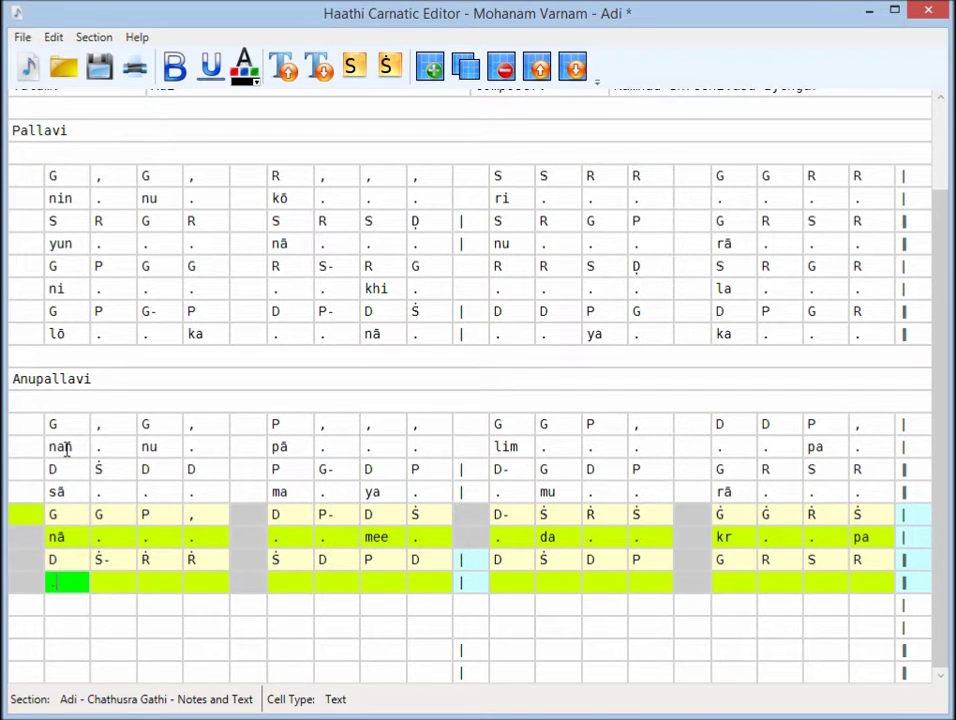
{"action": "type", "text": "."}
{"action": "key", "text": "Tab"}
{"action": "type", "text": "."}
{"action": "key", "text": "Tab"}
{"action": "type", "text": "joo"}
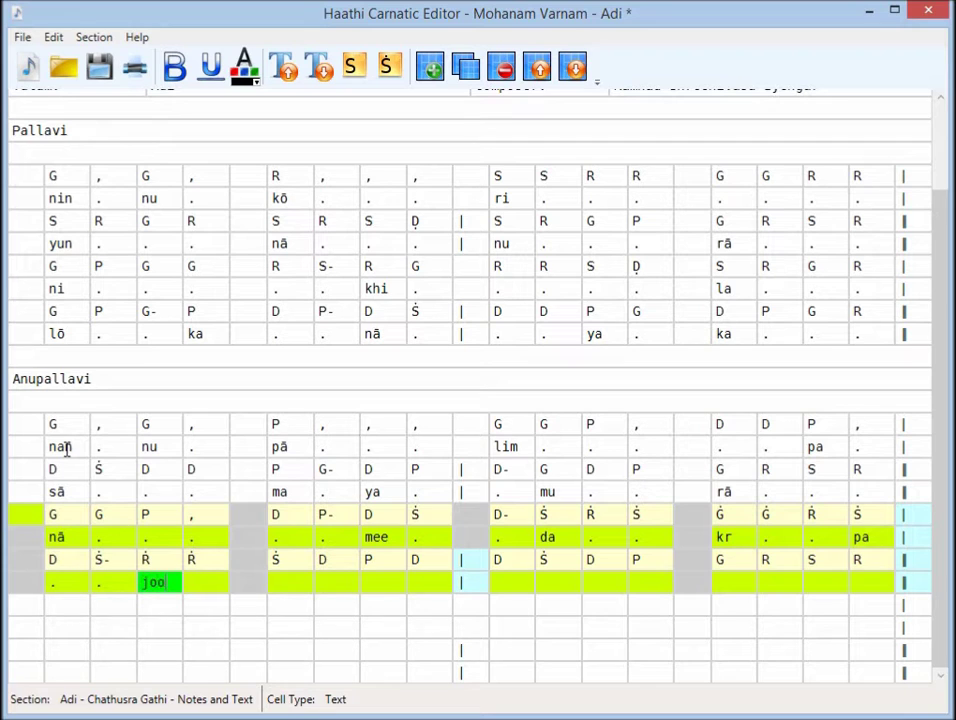
{"action": "key", "text": "Tab"}
{"action": "type", "text": "."}
{"action": "key", "text": "Tab"}
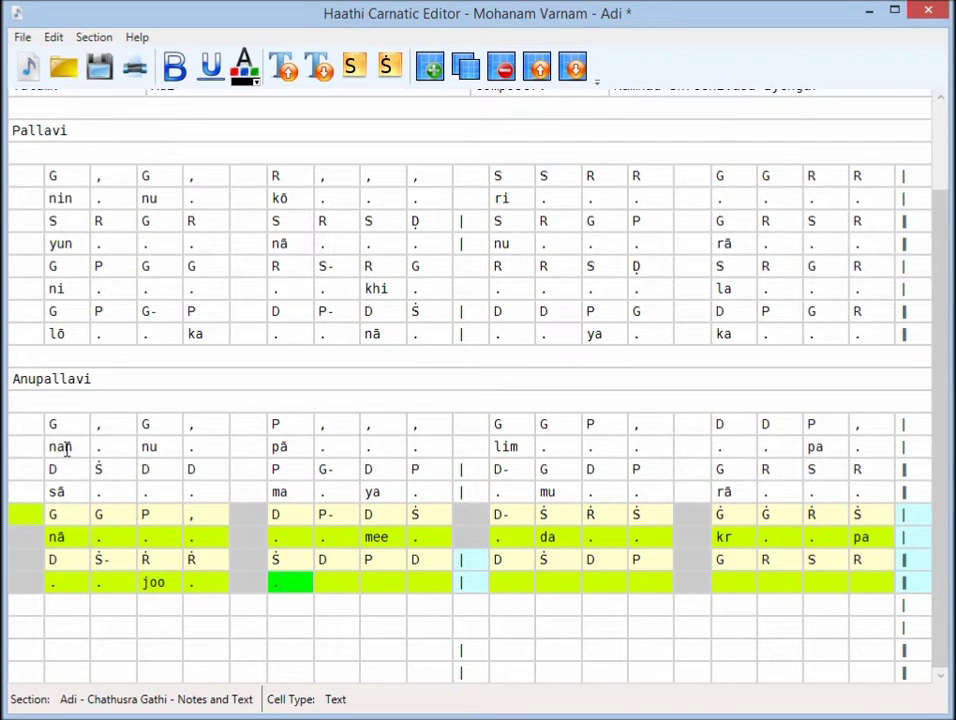
{"action": "key", "text": "Tab"}
{"action": "type", "text": "da"}
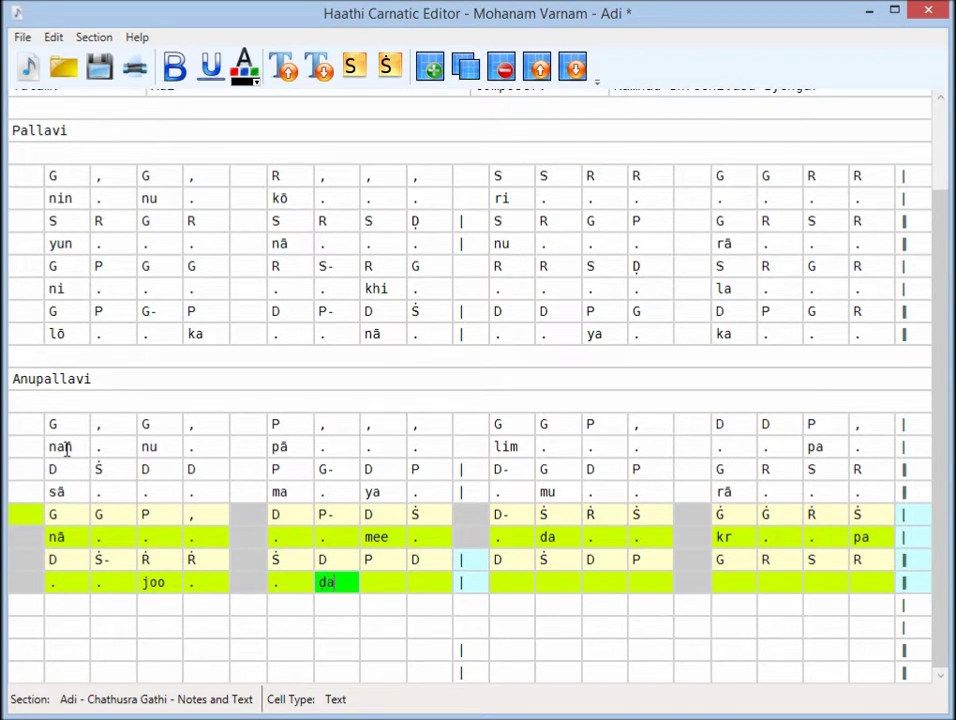
{"action": "key", "text": "Tab"}
{"action": "type", "text": "."}
{"action": "key", "text": "Tab"}
{"action": "type", "text": "."}
{"action": "key", "text": "Tab"}
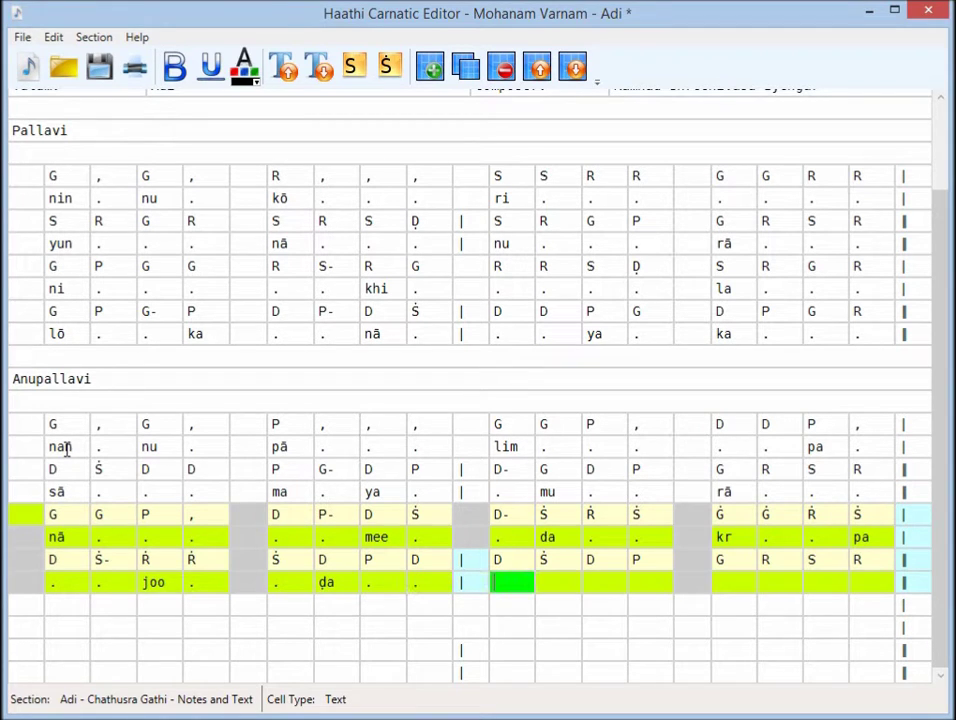
{"action": "type", "text": "raa"}
{"action": "key", "text": "Tab"}
{"action": "type", "text": "."}
{"action": "key", "text": "Tab"}
{"action": "type", "text": "."}
{"action": "key", "text": "Tab"}
{"action": "type", "text": "."}
{"action": "key", "text": "Tab"}
{"action": "key", "text": "period"}
{"action": "key", "text": "Tab"}
{"action": "type", "text": "."}
{"action": "key", "text": "Tab"}
{"action": "type", "text": "."}
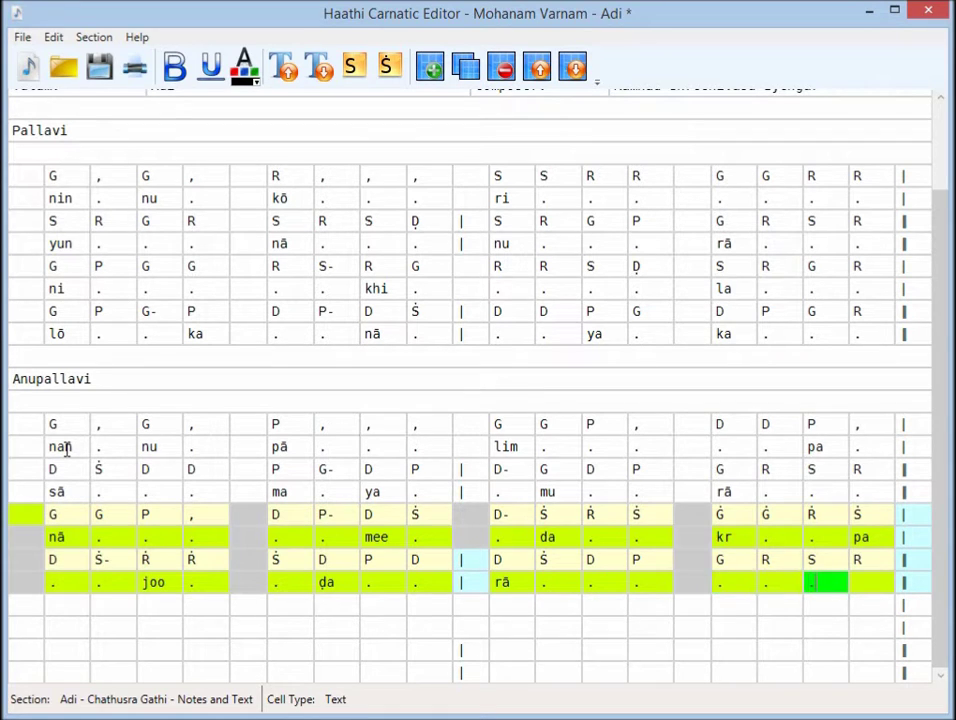
{"action": "key", "text": "Tab"}
{"action": "type", "text": "."}
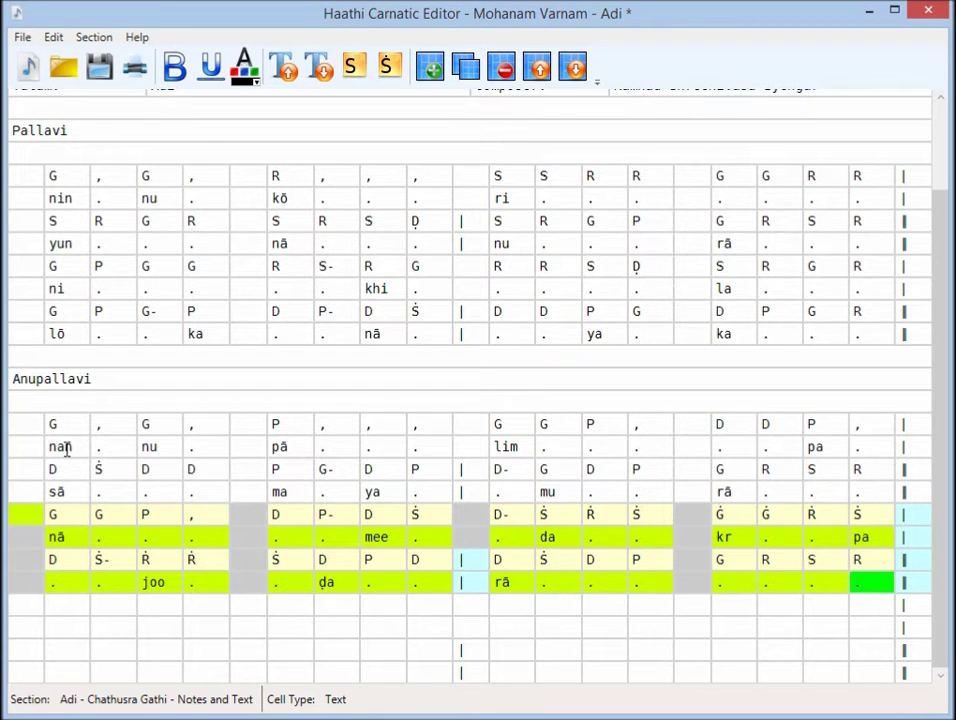
{"action": "type", "text": "."}
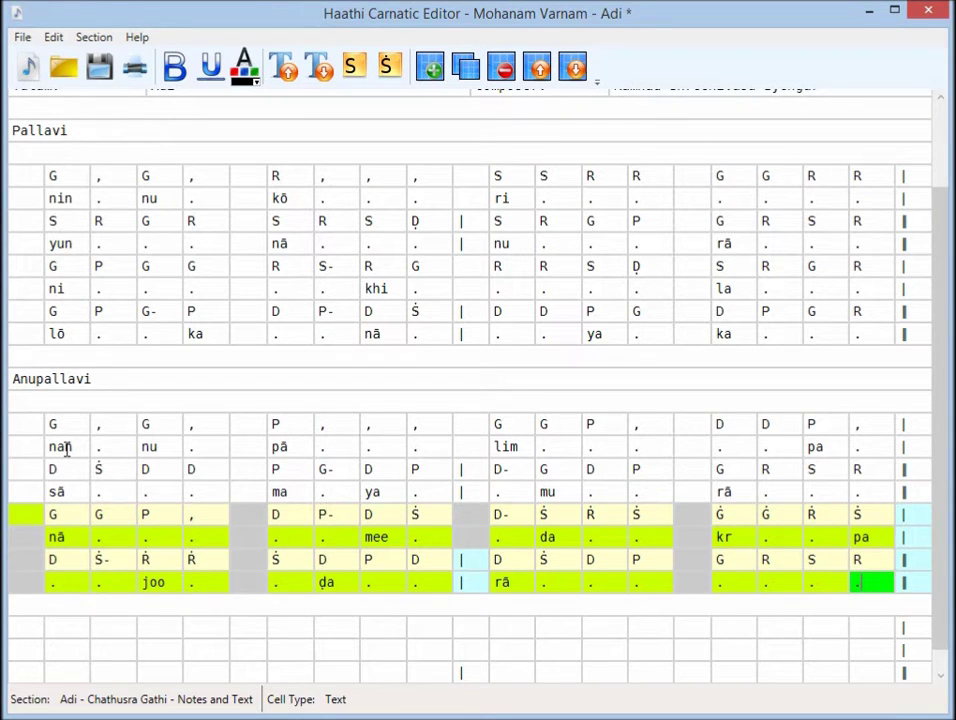
Insert a paragraph-title section reading 'Muktayi svaram' on the blank line below the Anupallavi
{"action": "left_click", "coordinate": [190, 605]}
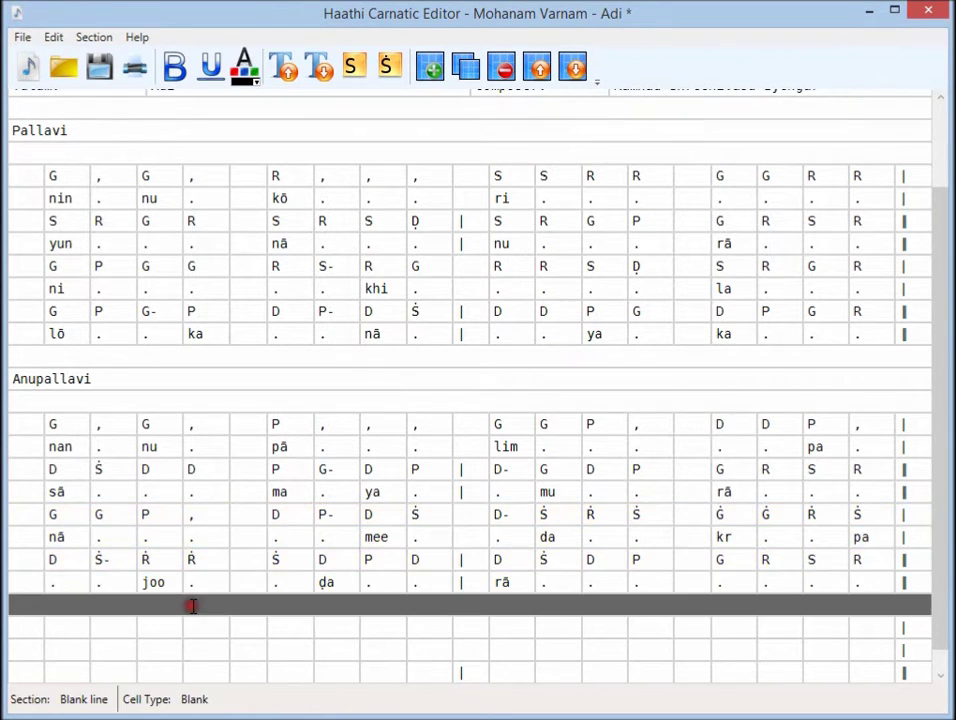
{"action": "key", "text": "Insert"}
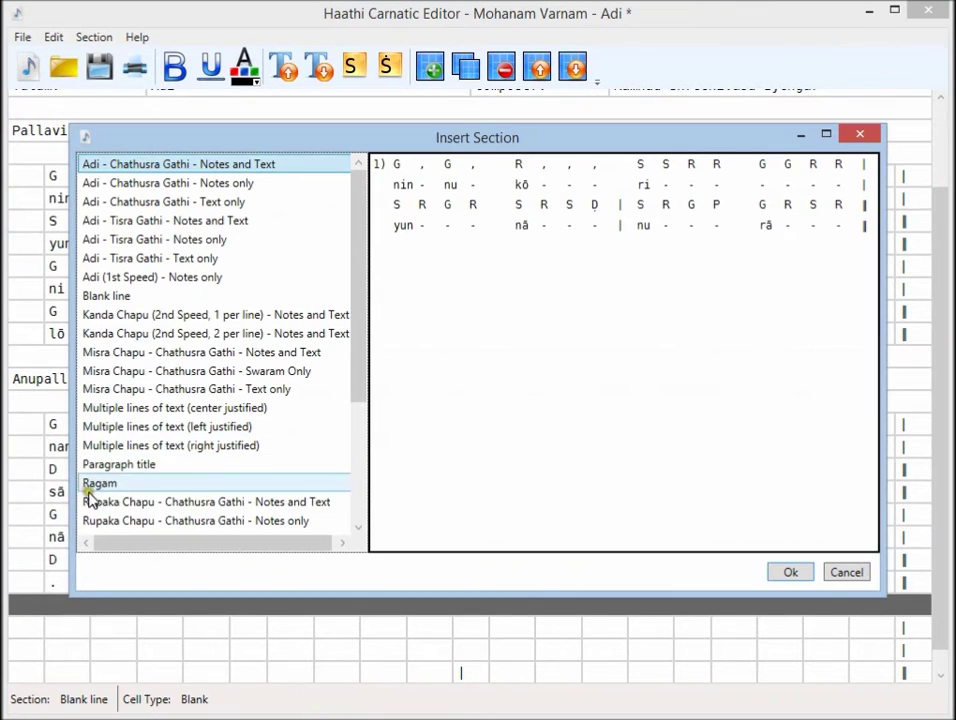
{"action": "left_click", "coordinate": [112, 470]}
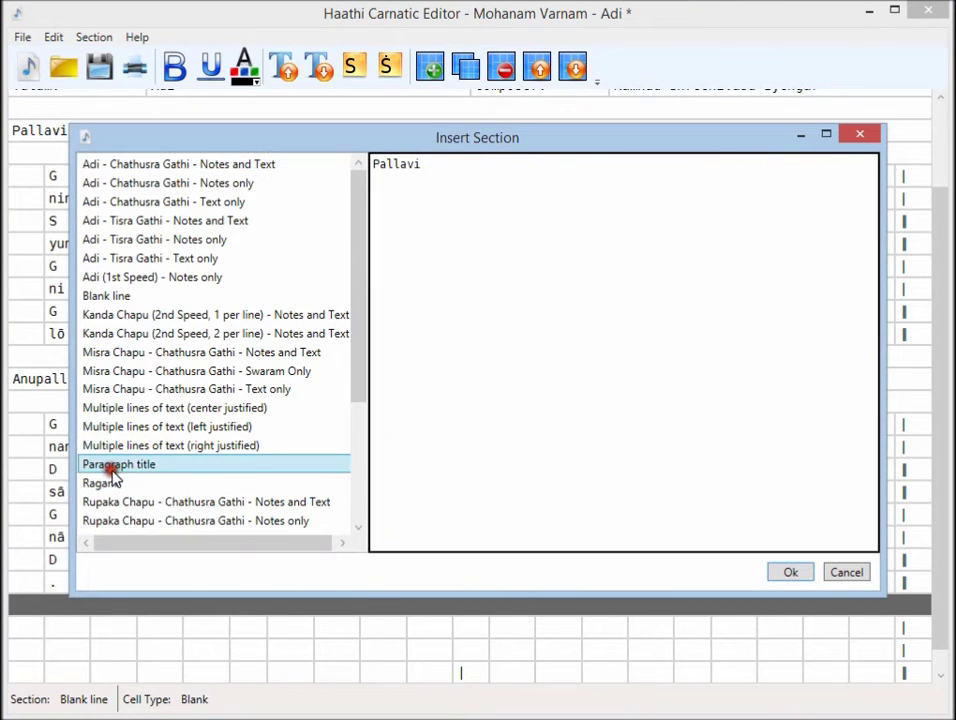
{"action": "left_click", "coordinate": [788, 574]}
{"action": "type", "text": "Mukt"}
{"action": "type", "text": "a"}
{"action": "type", "text": "yi"}
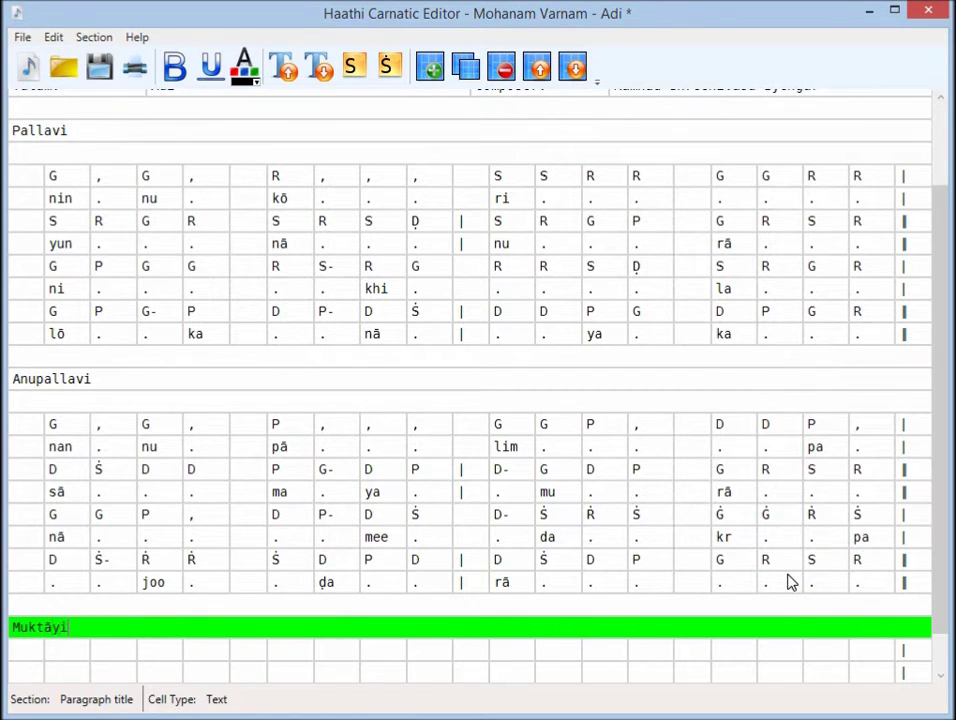
{"action": "type", "text": " svaram"}
{"action": "key", "text": "Return"}
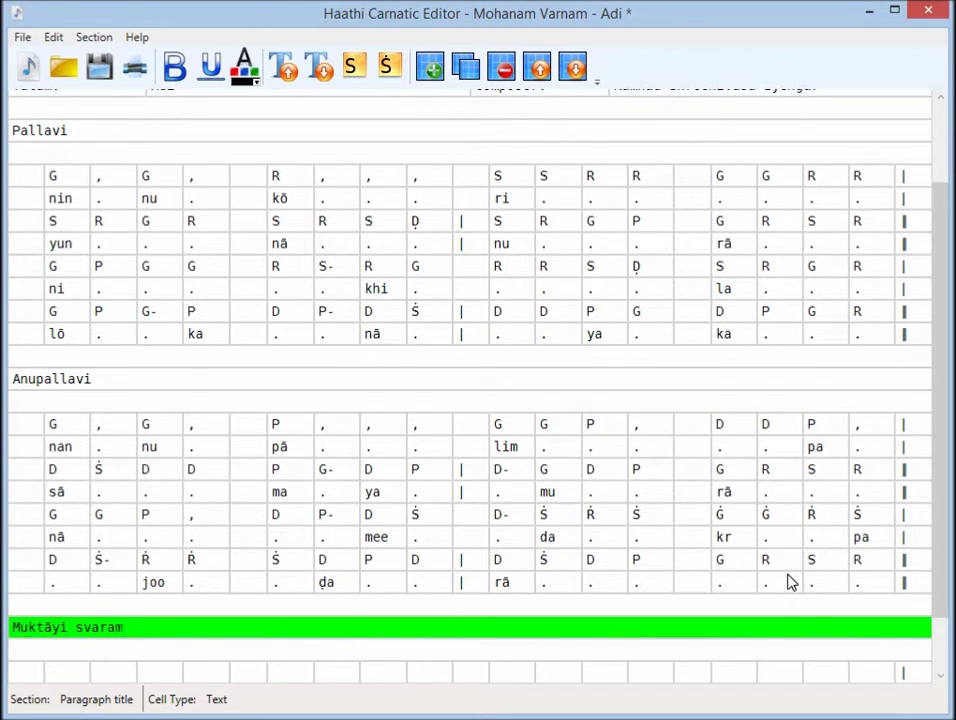
{"action": "scroll", "coordinate": [715, 580], "scroll_direction": "down", "scroll_amount": 3}
Delete the notes-and-text grid section under the Muktāyi svaram heading
{"action": "left_click", "coordinate": [432, 610]}
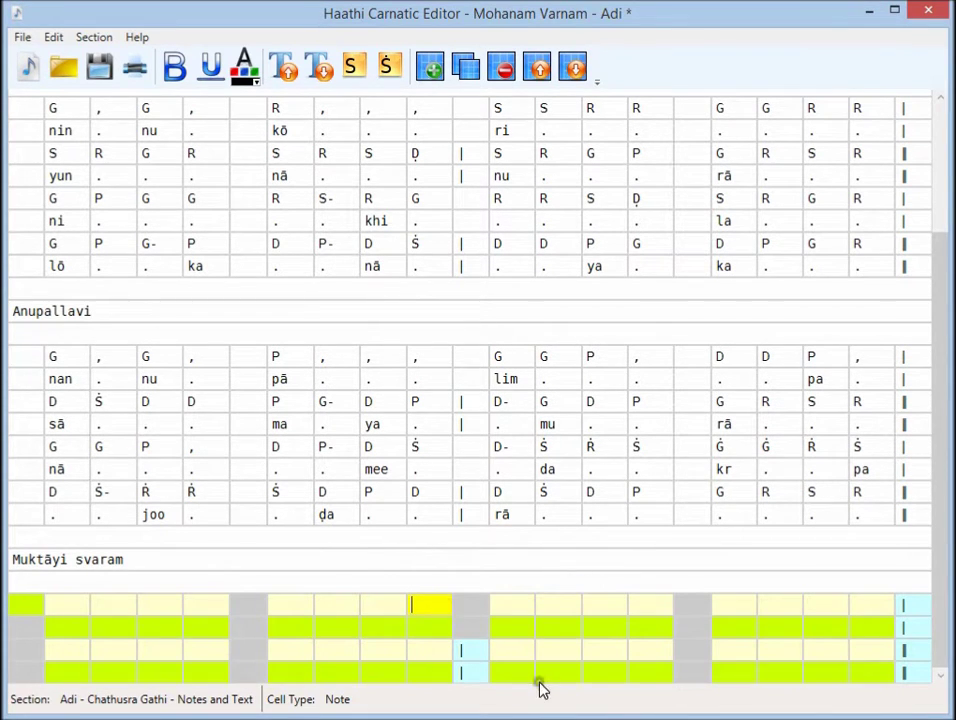
{"action": "left_click", "coordinate": [698, 483]}
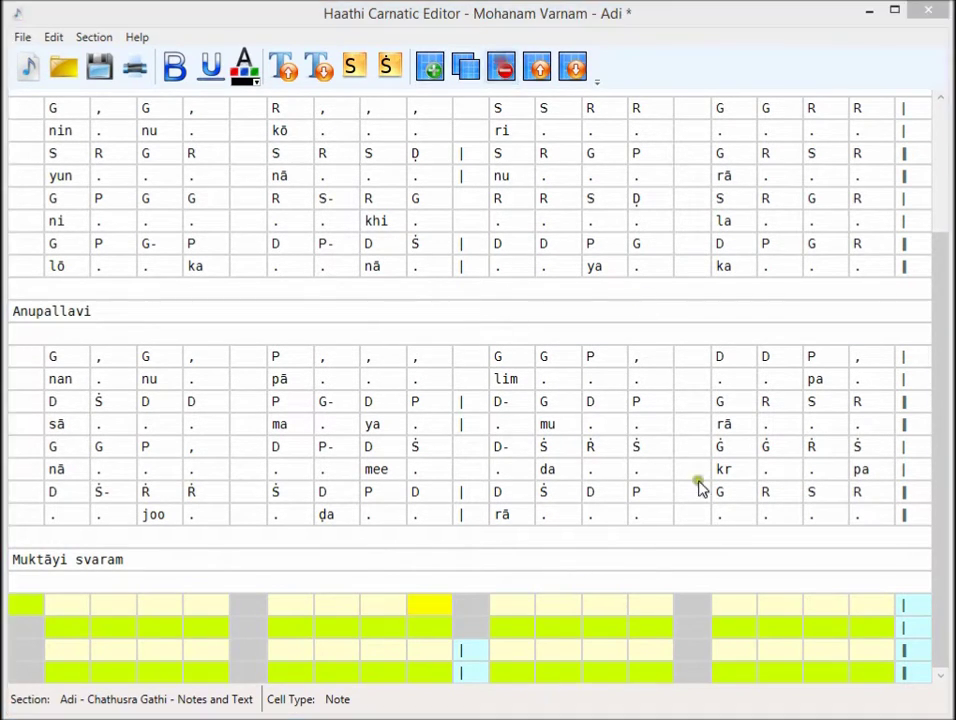
{"action": "left_click", "coordinate": [792, 480]}
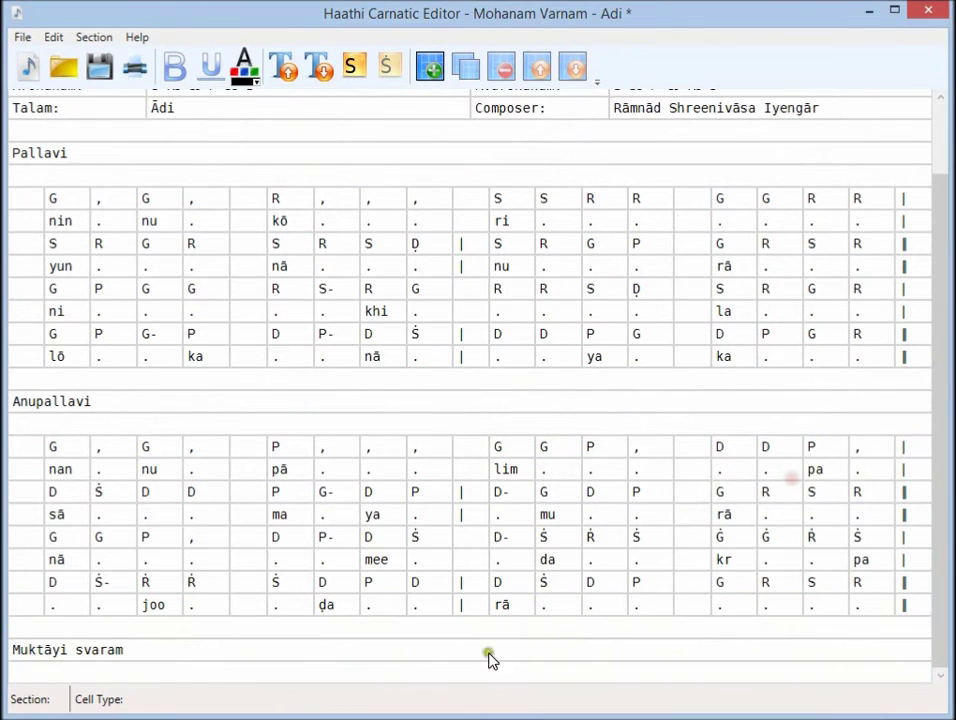
Insert an 'Adi - Chathusra Gathi - Notes only' section below the Muktāyi svaram heading
{"action": "left_click", "coordinate": [211, 668]}
{"action": "left_click", "coordinate": [432, 70]}
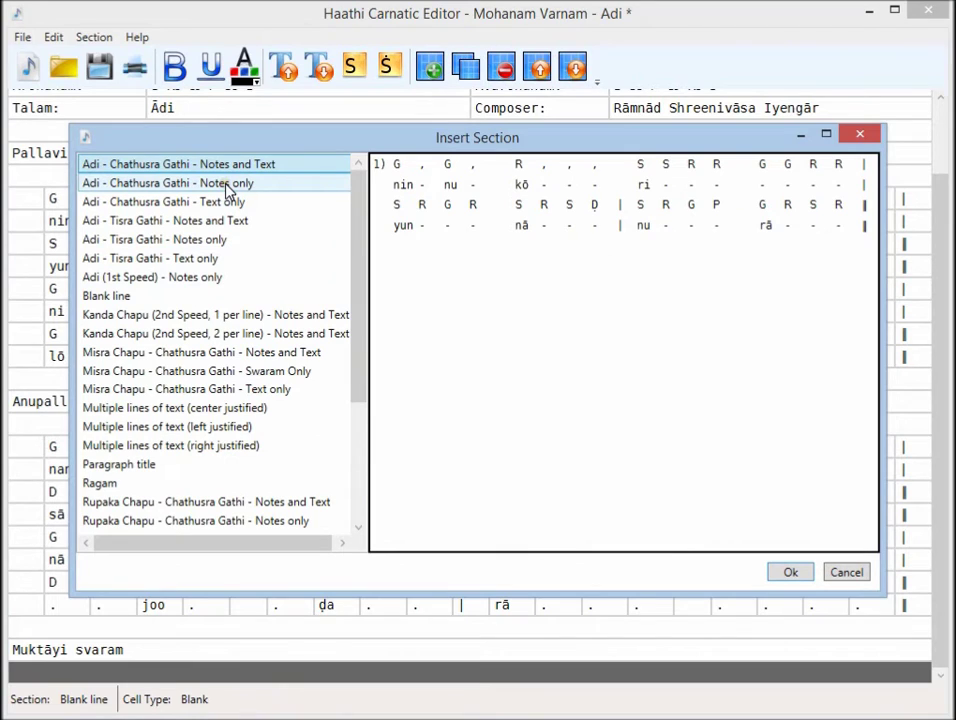
{"action": "left_click", "coordinate": [229, 190]}
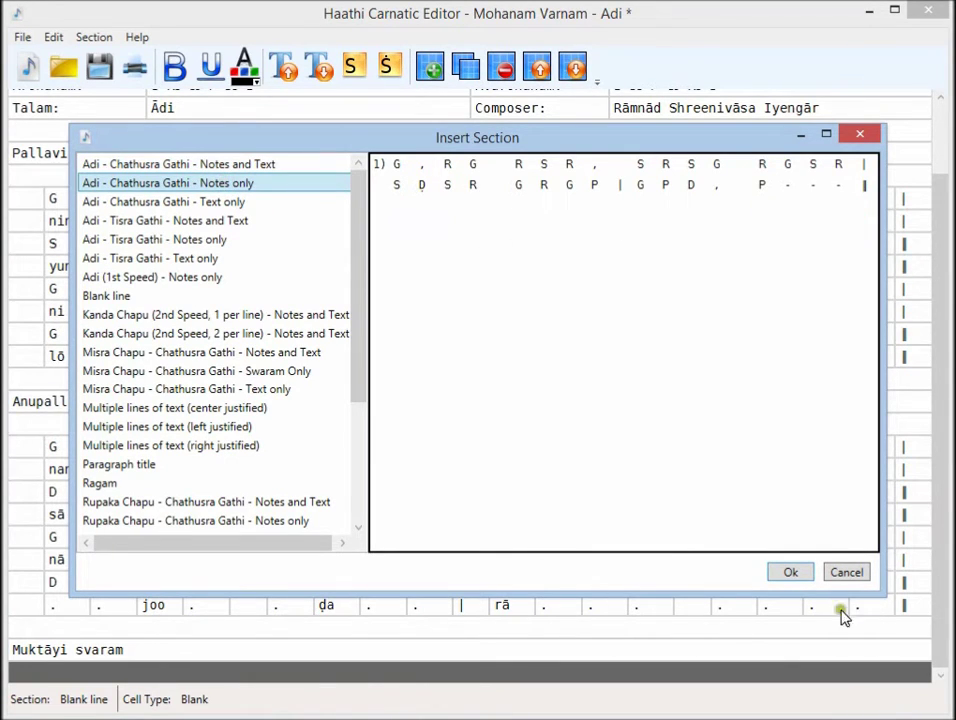
{"action": "left_click", "coordinate": [787, 572]}
{"action": "left_click", "coordinate": [62, 645]}
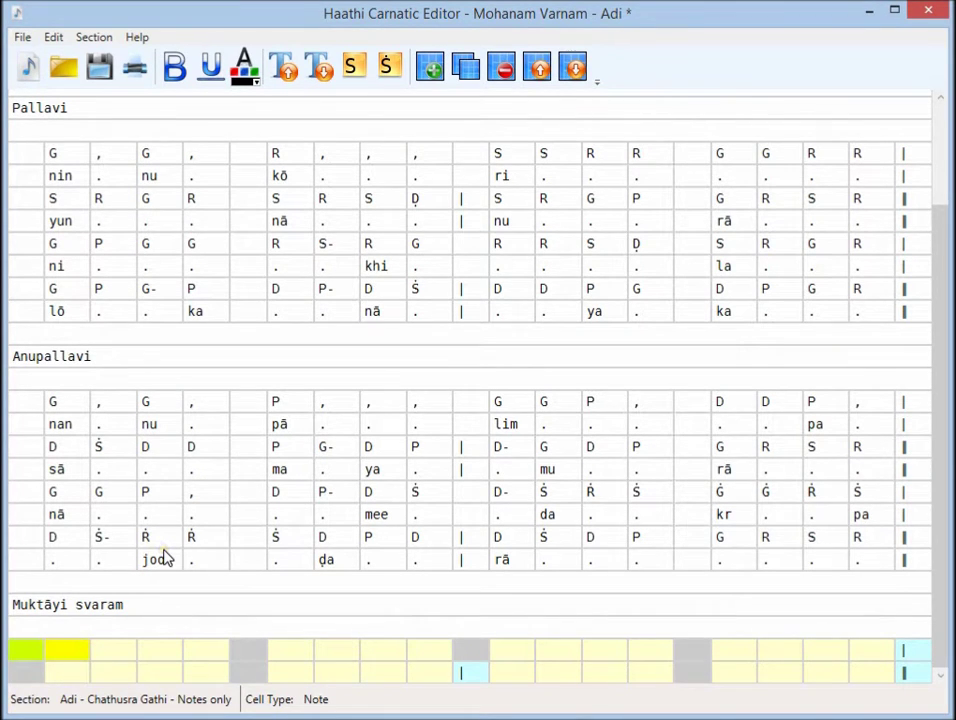
Type the Muktāyi svaram notes, raising one S an octave, ending with D P , G R S R
{"action": "type", "text": "G,"}
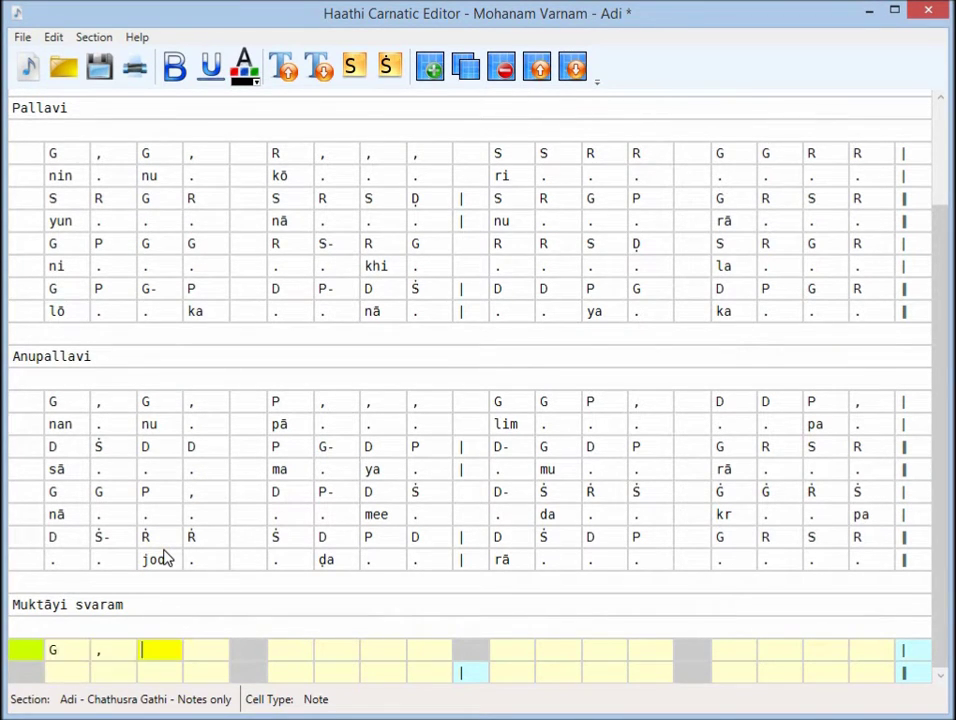
{"action": "type", "text": "RGRS"}
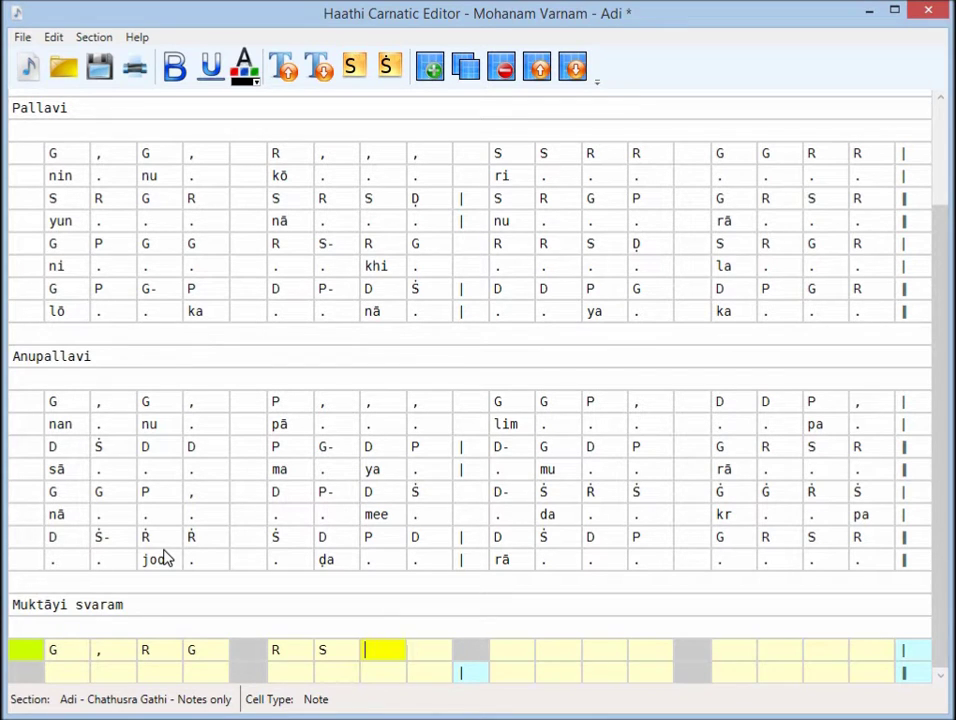
{"action": "type", "text": "R,SRSGRGS"}
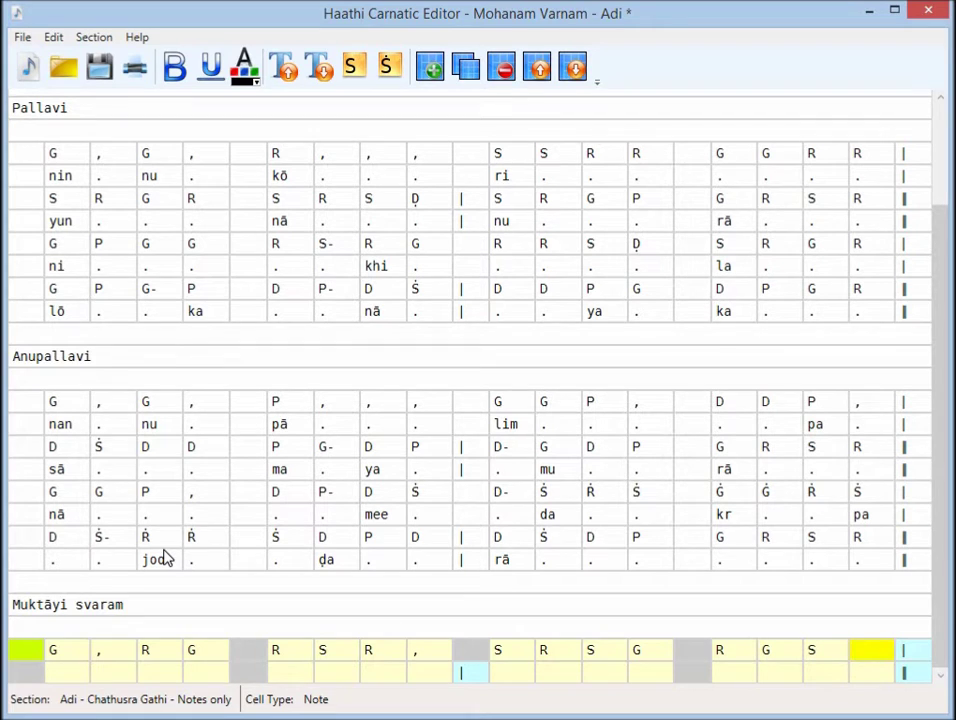
{"action": "type", "text": "R"}
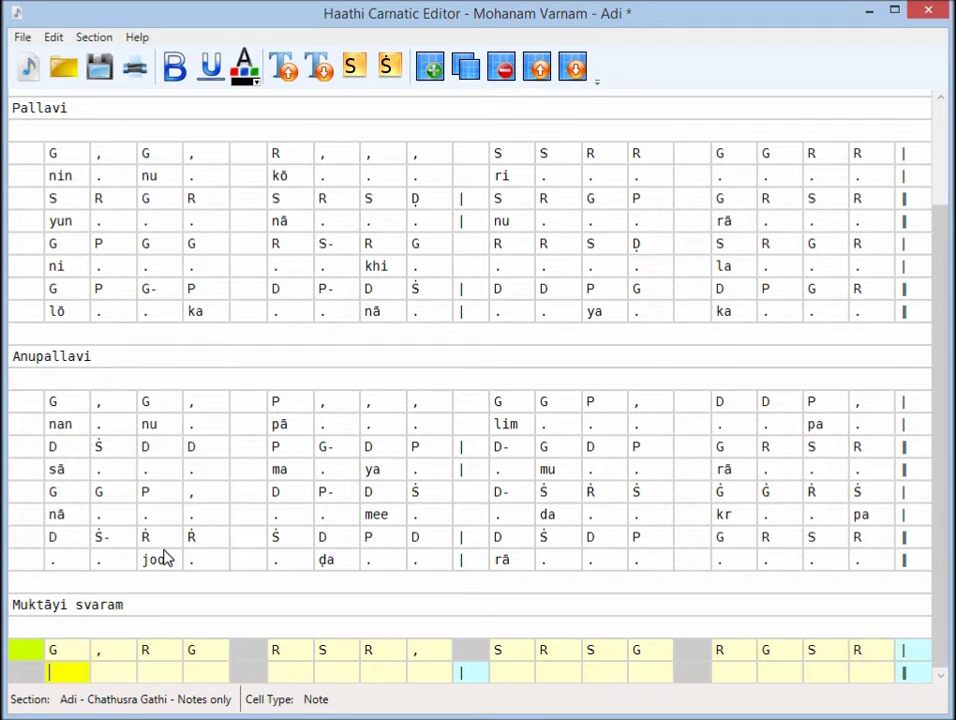
{"action": "type", "text": "SD"}
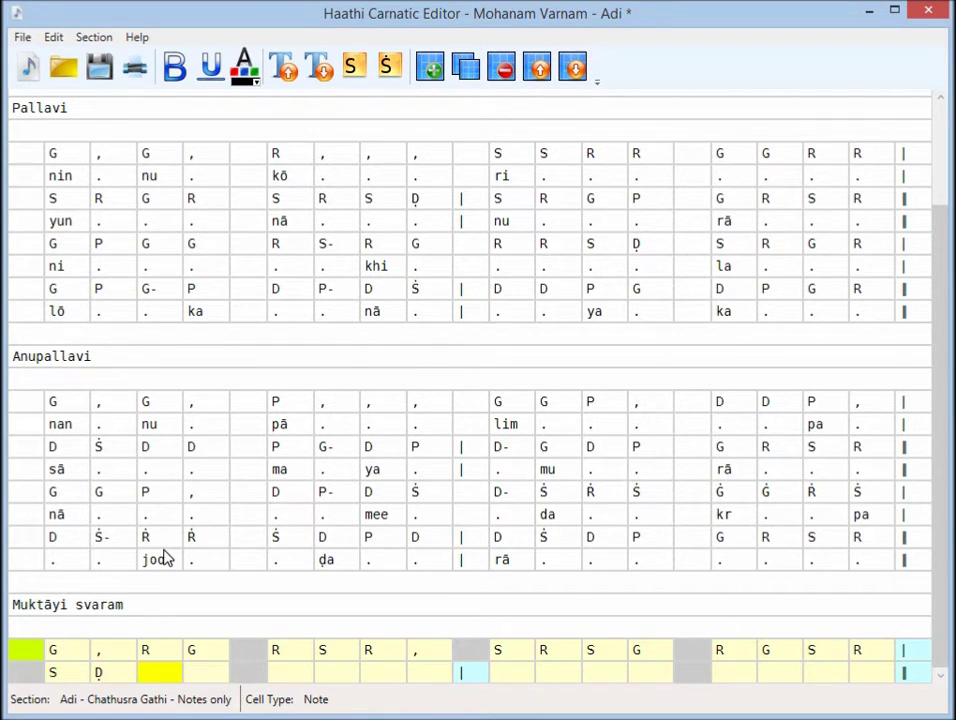
{"action": "type", "text": "SRG"}
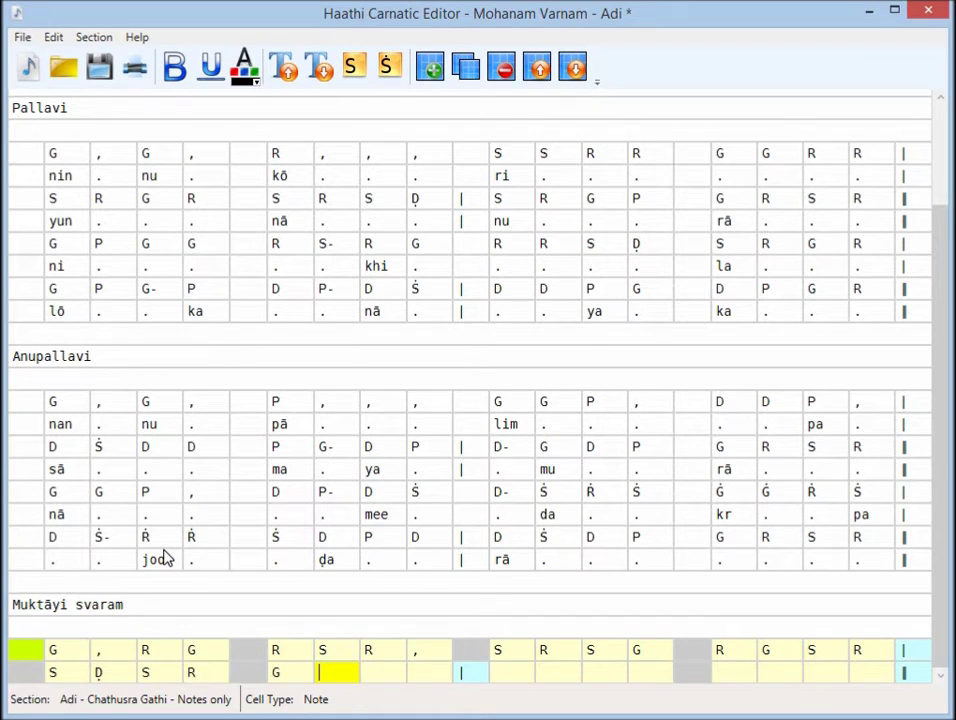
{"action": "type", "text": "rgp"}
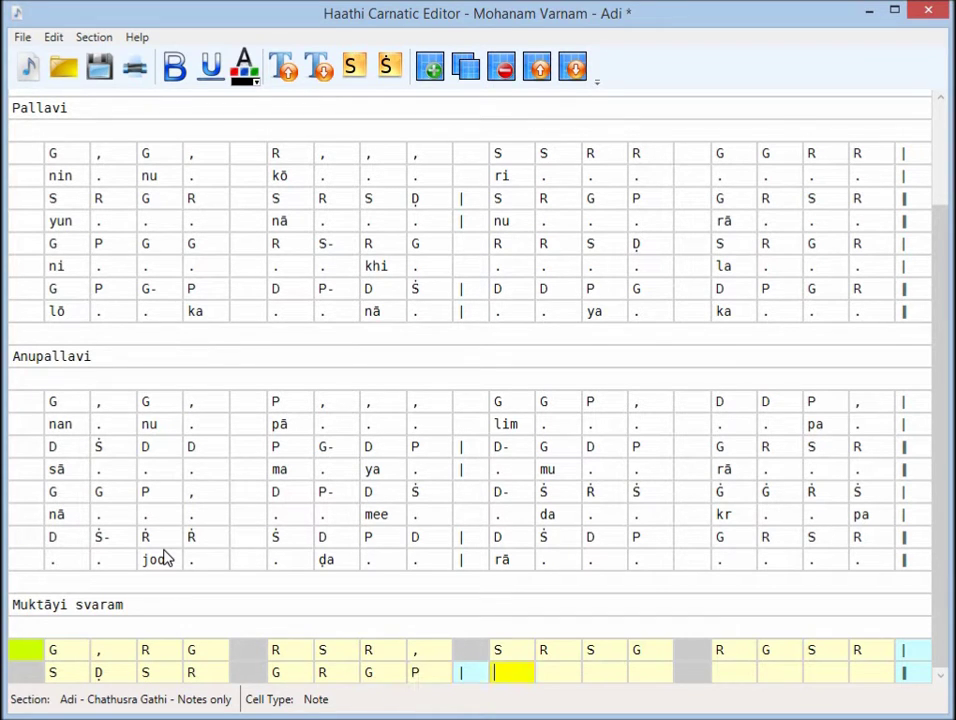
{"action": "type", "text": "gpd,p"}
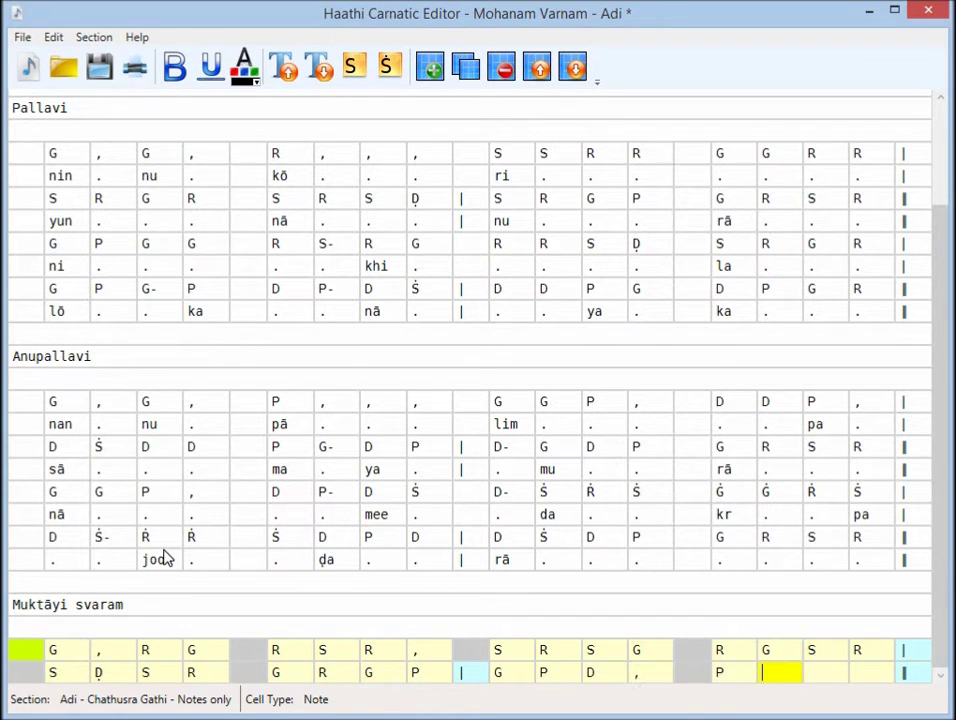
{"action": "type", "text": ",,,"}
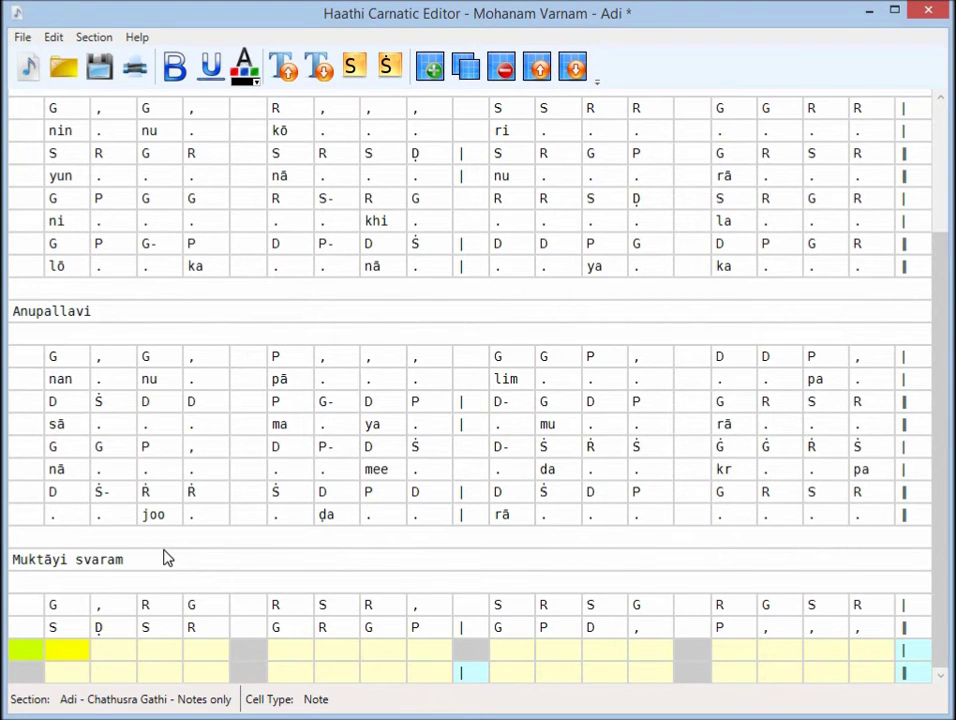
{"action": "type", "text": "gpdpds"}
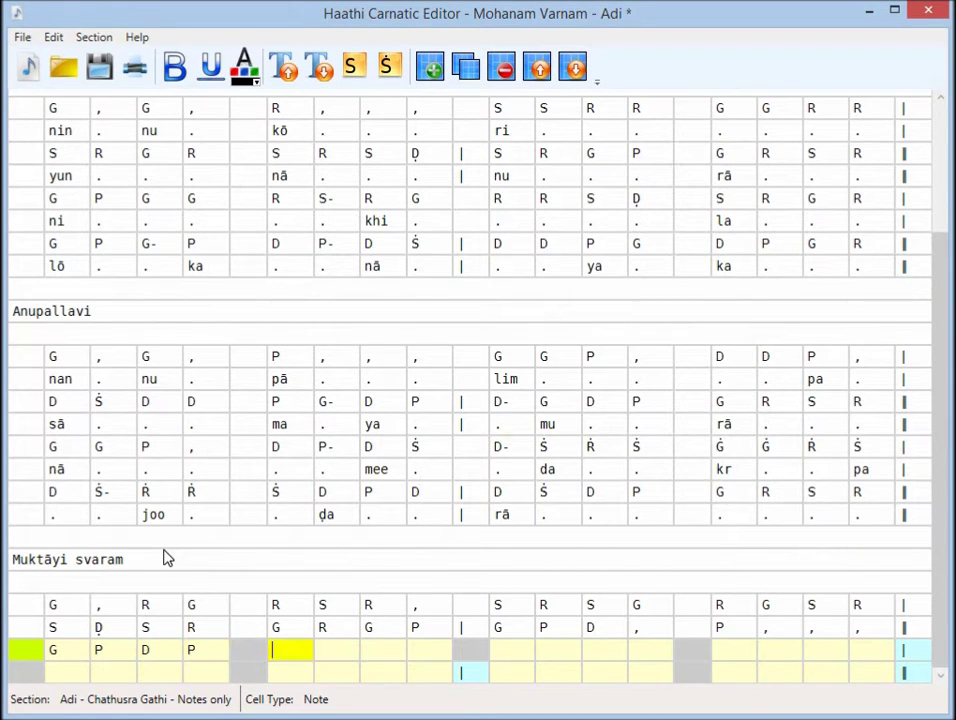
{"action": "type", "text": "r"}
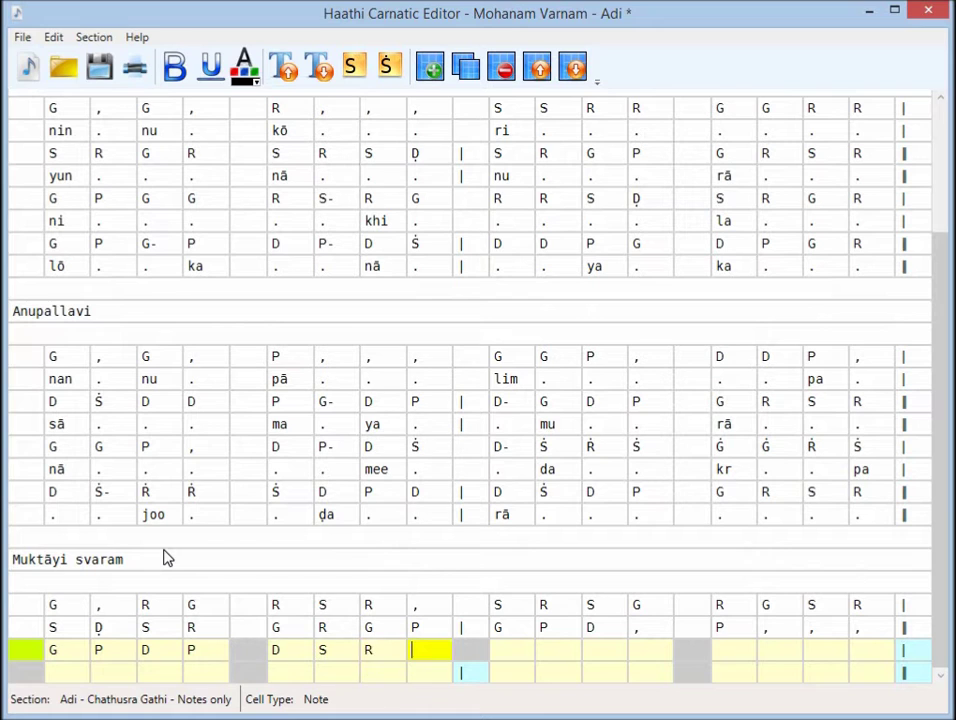
{"action": "key", "text": "Left"}
{"action": "key", "text": "Left"}
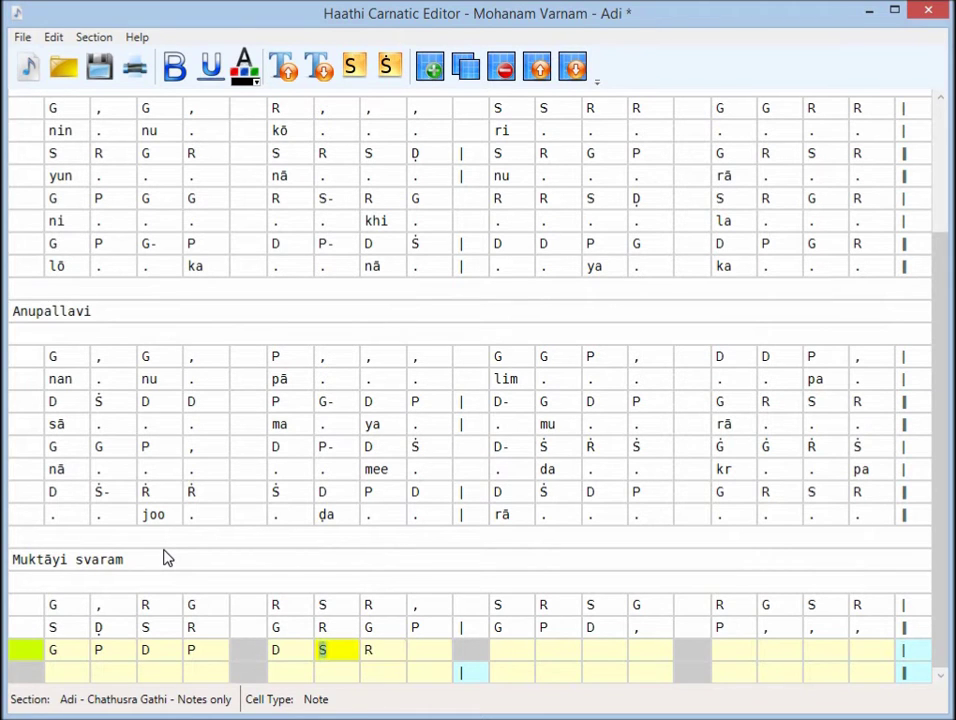
{"action": "key", "text": "Right"}
{"action": "key", "text": "Right"}
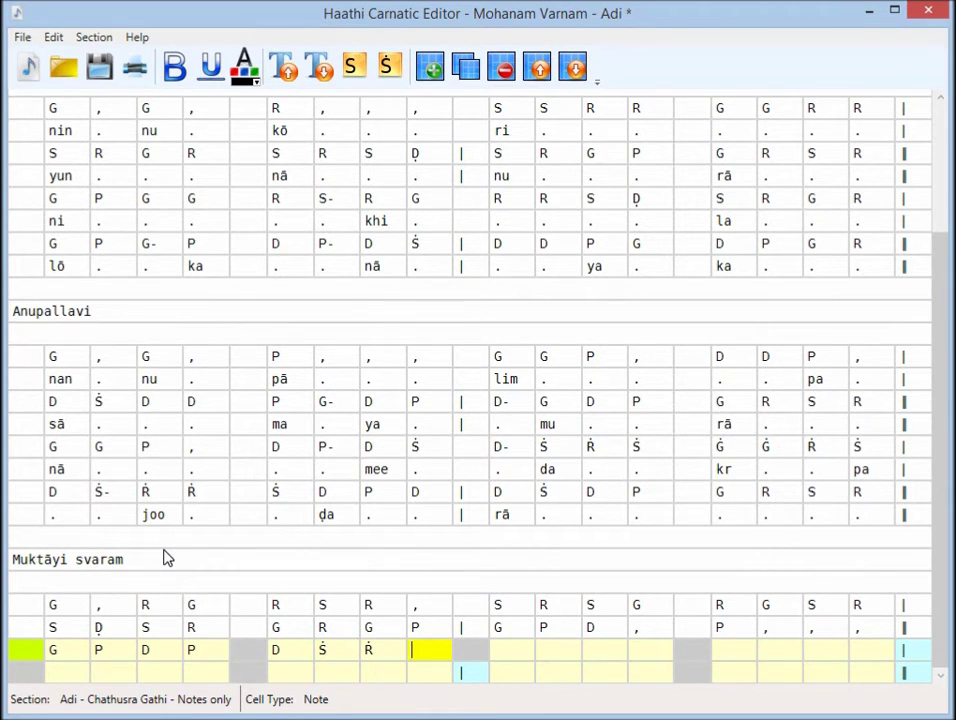
{"action": "type", "text": "G"}
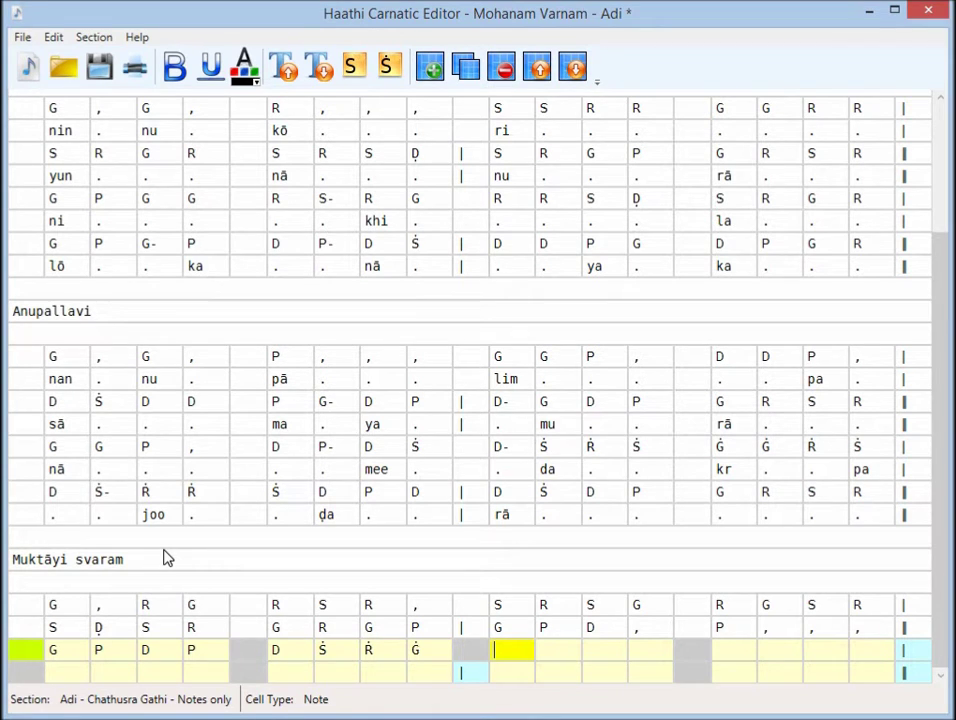
{"action": "type", "text": "Ṙ,"}
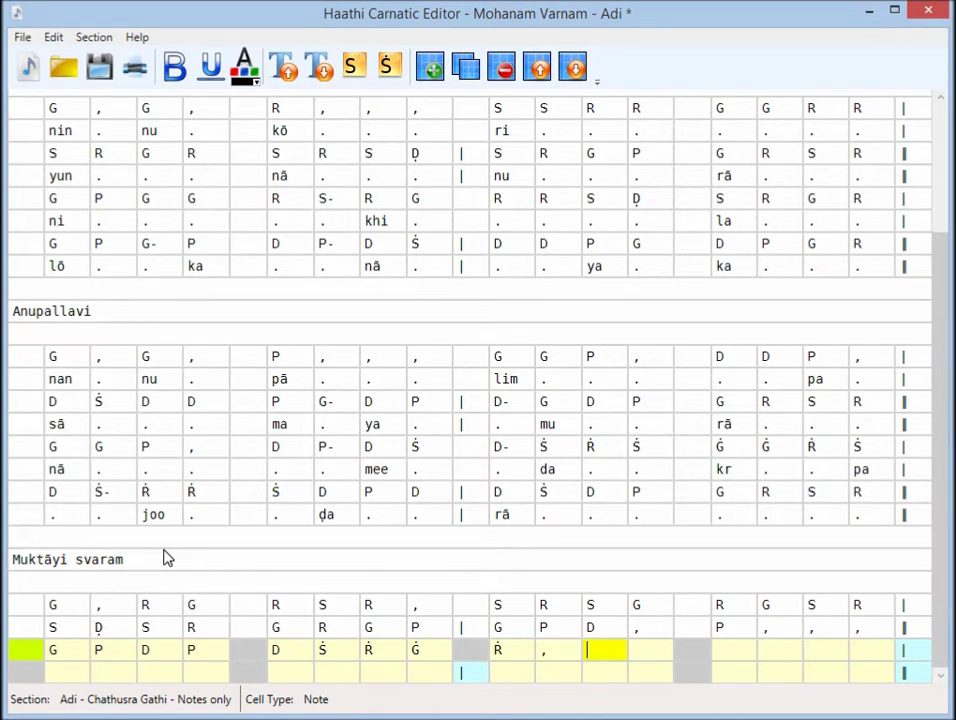
{"action": "type", "text": "ĠS"}
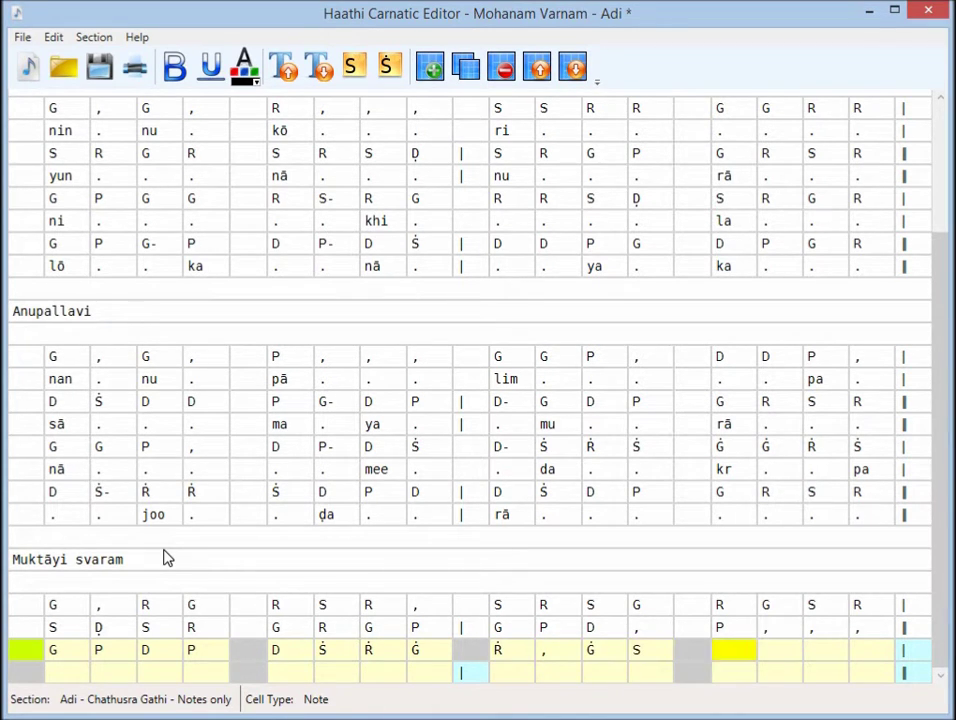
{"action": "key", "text": "BackSpace"}
{"action": "type", "text": "Ṡ ,"}
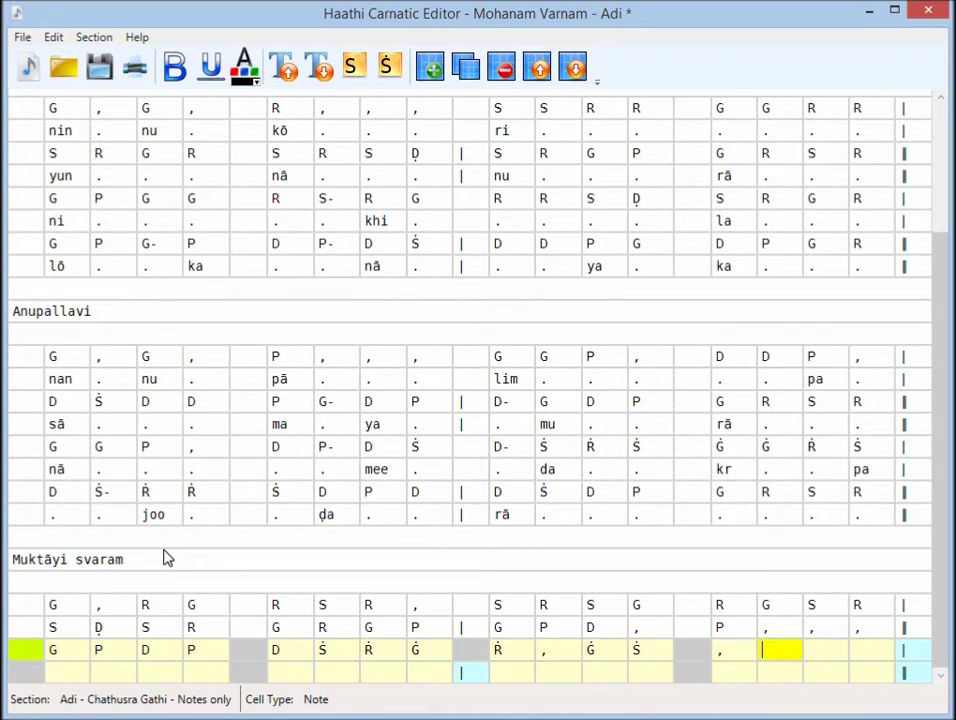
{"action": "type", "text": "Ṙd"}
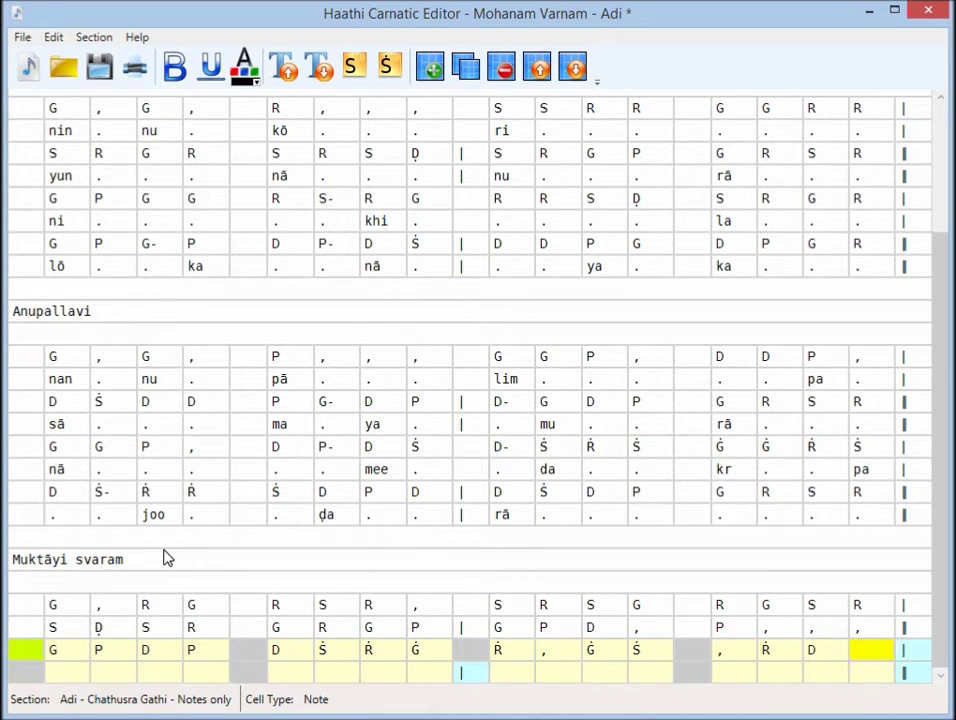
{"action": "type", "text": ",s"}
{"action": "key", "text": "ctrl+Up"}
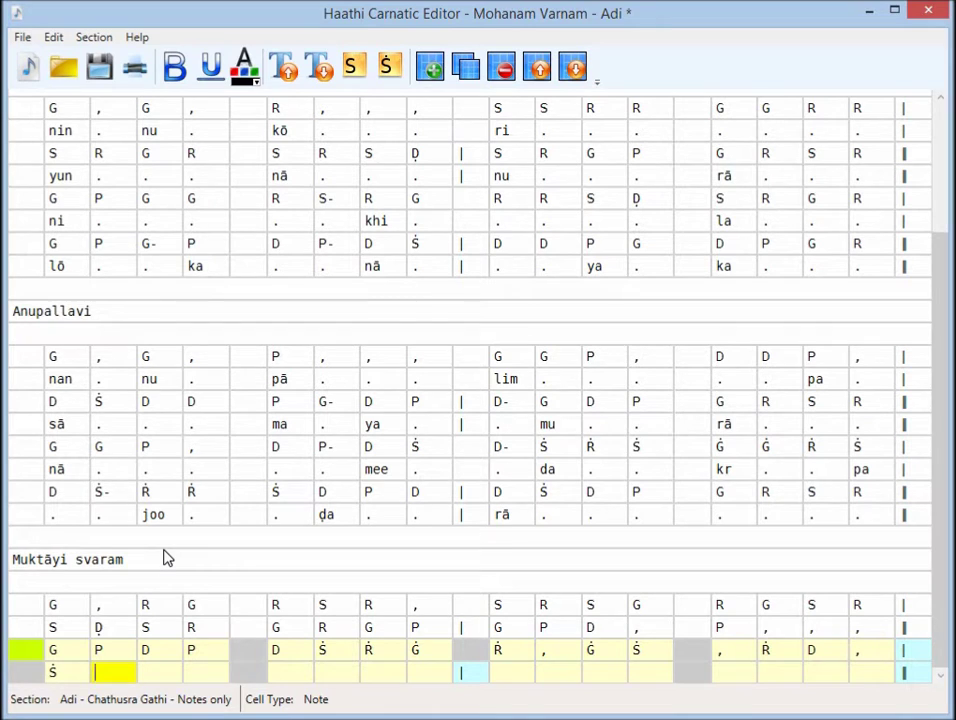
{"action": "type", "text": "p"}
{"action": "type", "text": ","}
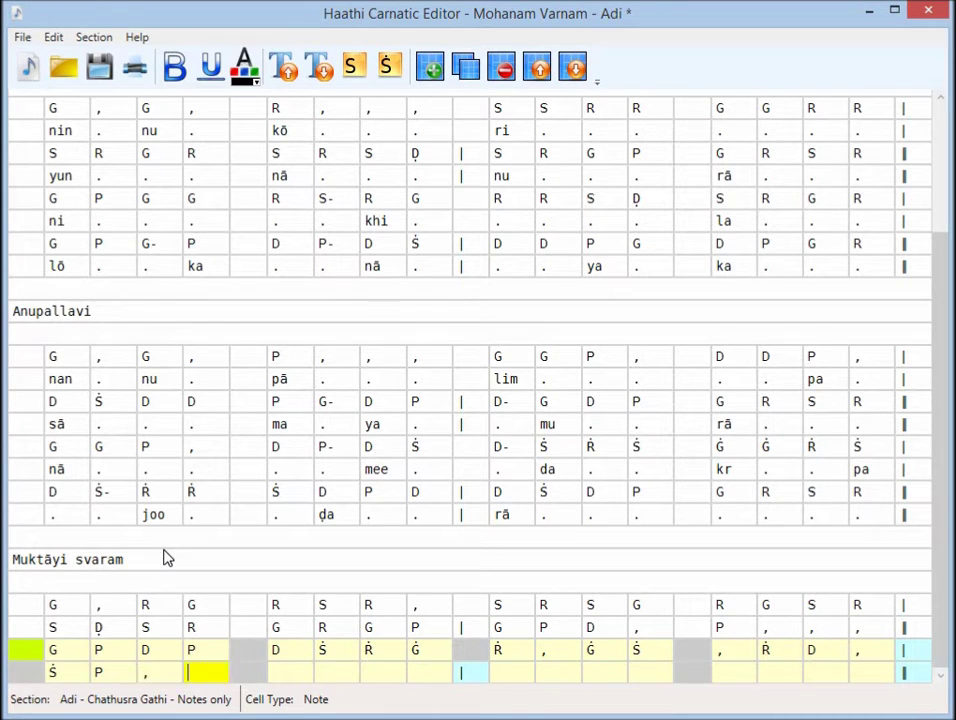
{"action": "type", "text": "dS"}
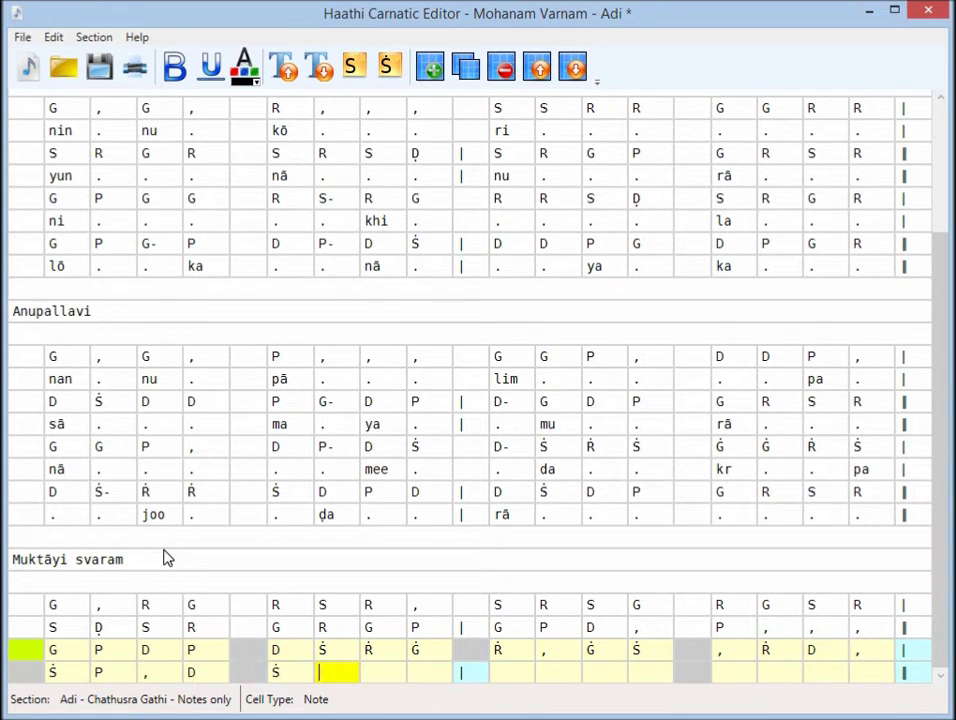
{"action": "type", "text": "RG"}
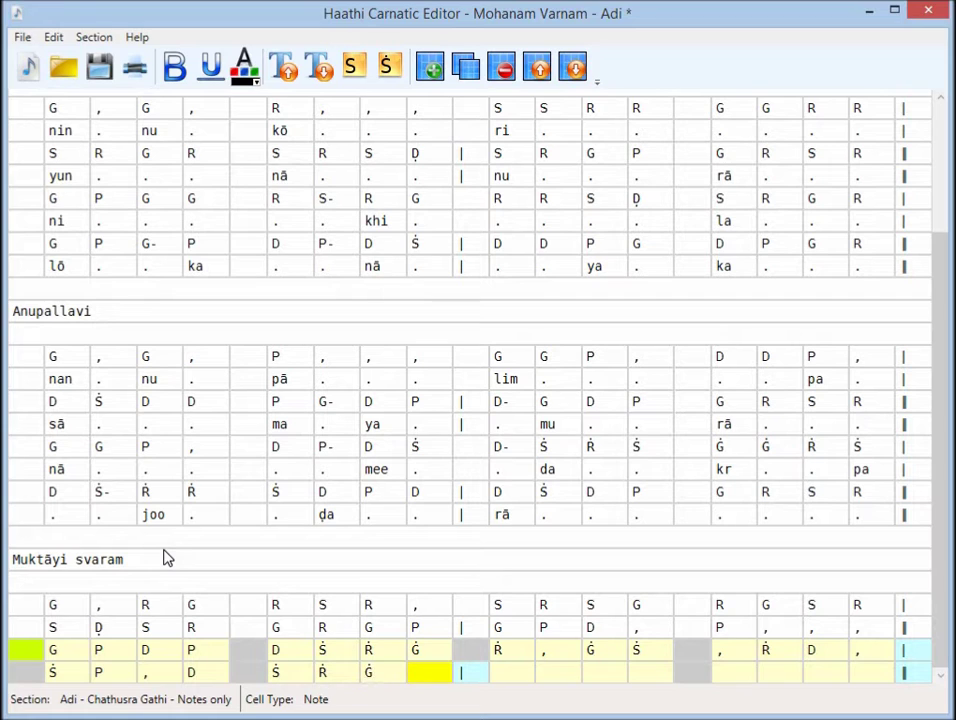
{"action": "type", "text": "S,"}
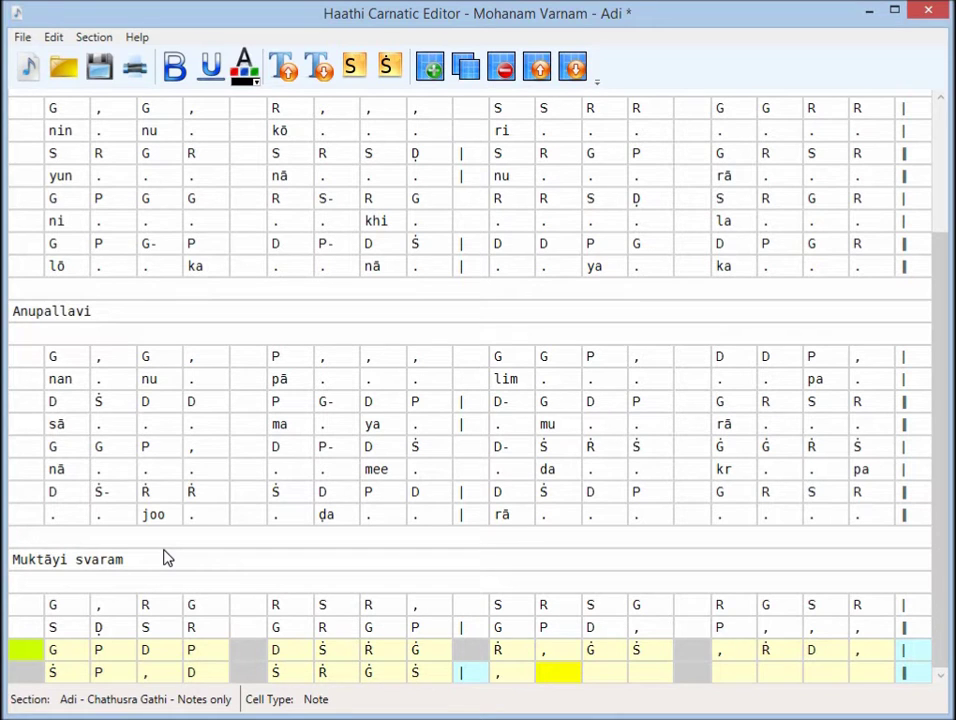
{"action": "type", "text": "DP,"}
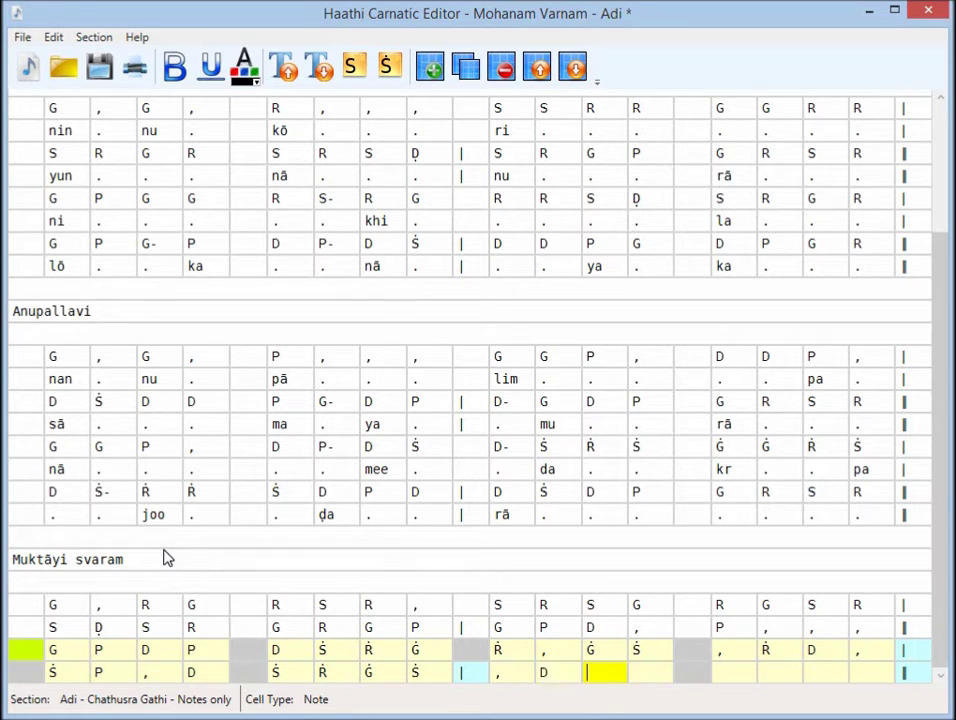
{"action": "type", "text": "GRSR"}
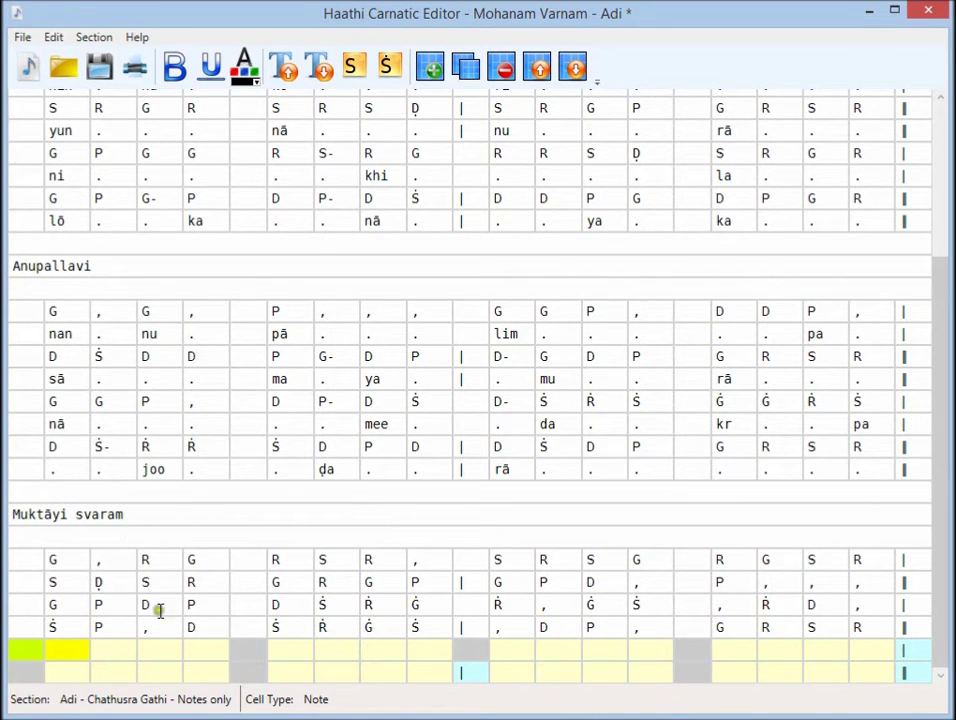
Add dashes after the G, D, Ṙ, Ṡ and comma notes to lengthen them
{"action": "left_click", "coordinate": [291, 582]}
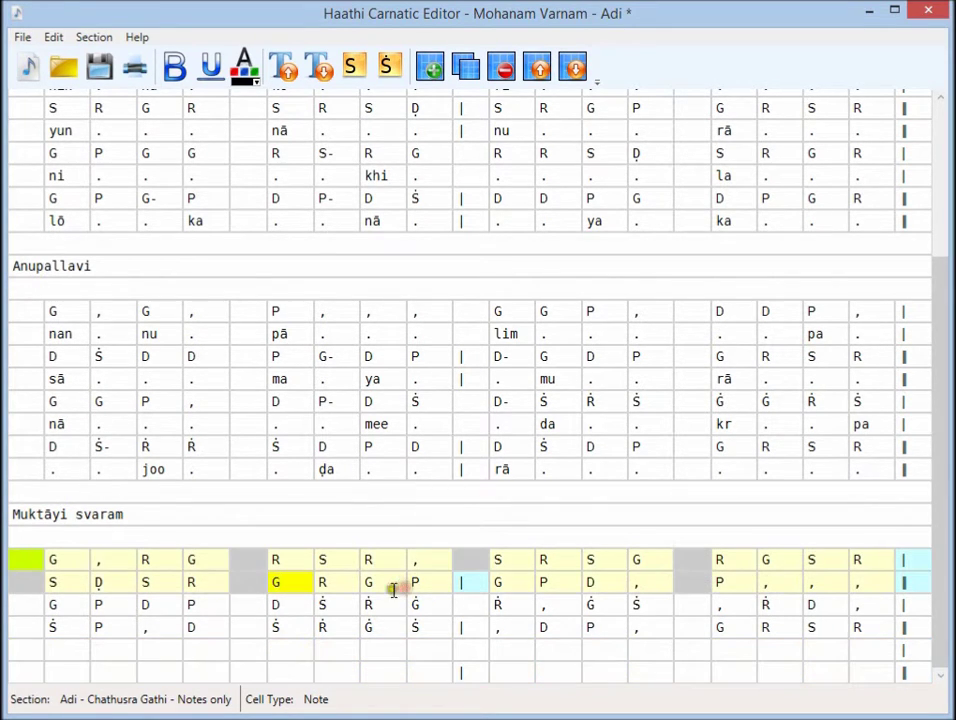
{"action": "type", "text": "-"}
{"action": "left_click", "coordinate": [162, 604]}
{"action": "type", "text": "-"}
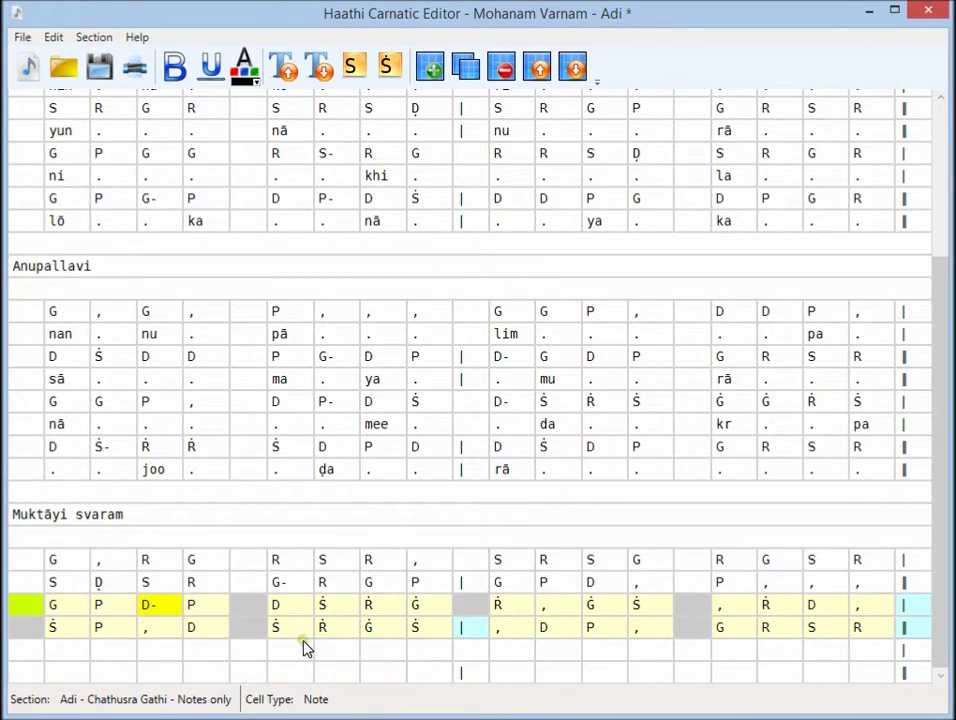
{"action": "left_click", "coordinate": [772, 606]}
{"action": "type", "text": "-"}
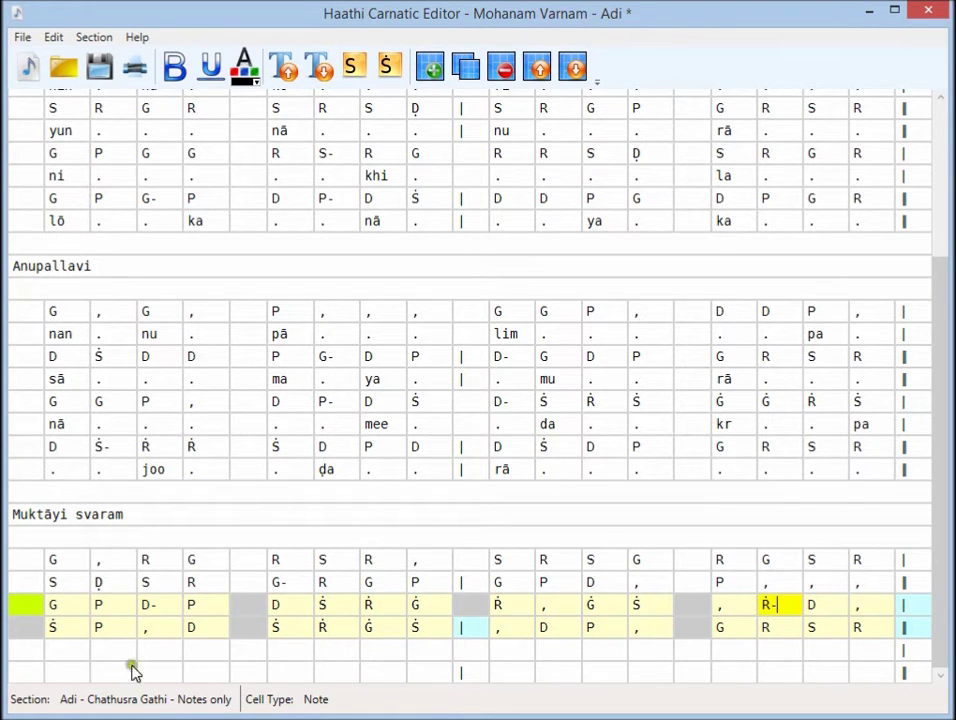
{"action": "left_click", "coordinate": [64, 627]}
{"action": "type", "text": "-"}
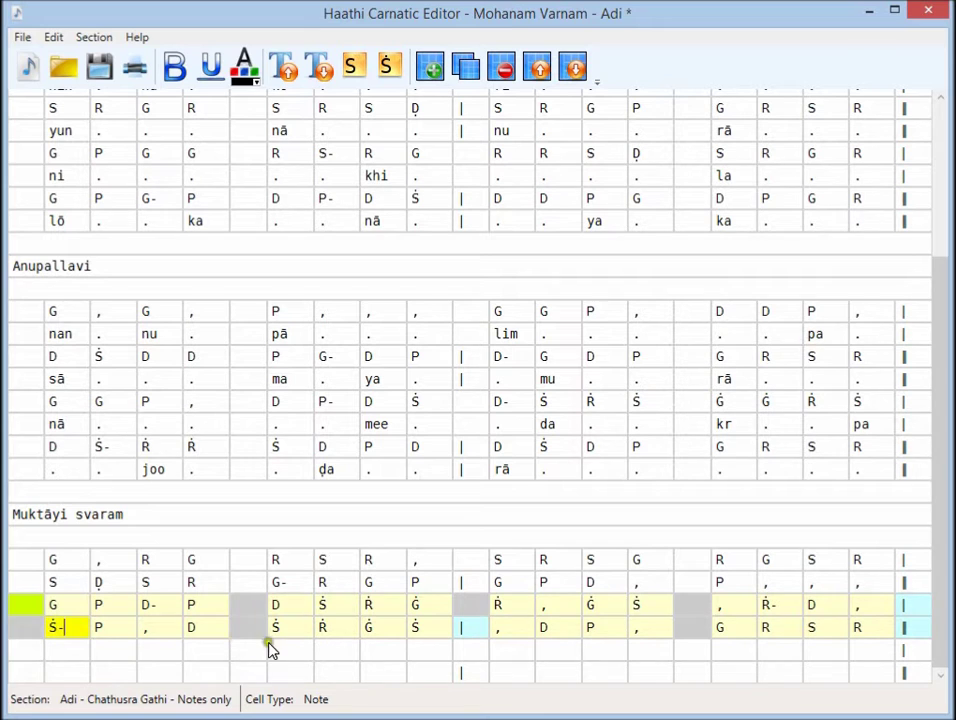
{"action": "left_click", "coordinate": [519, 628]}
{"action": "type", "text": "-"}
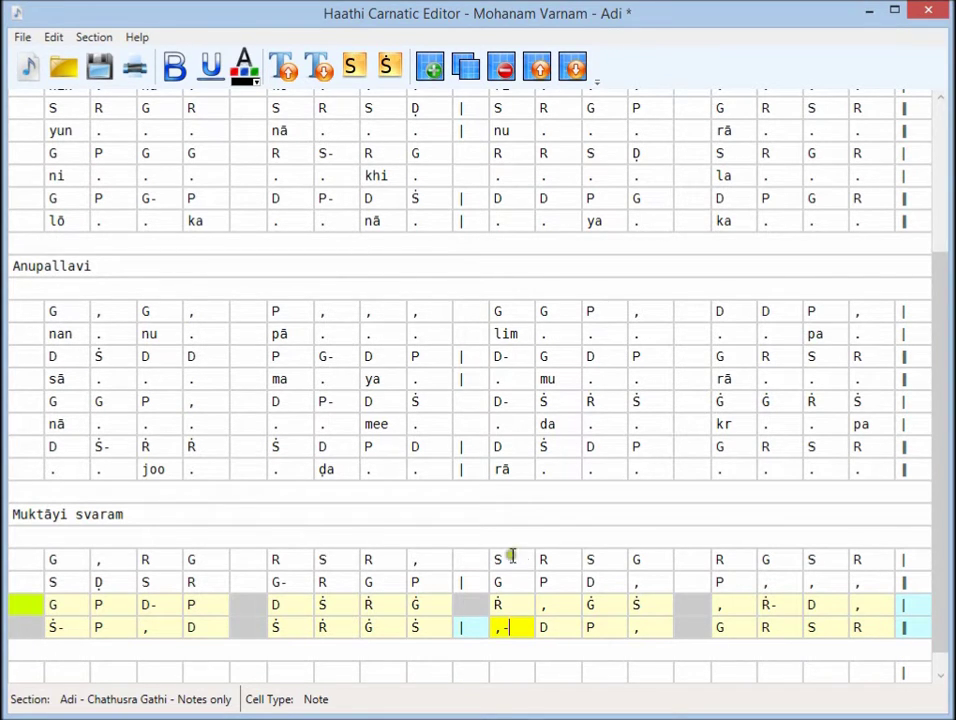
{"action": "scroll", "coordinate": [500, 553], "scroll_direction": "down", "scroll_amount": 1}
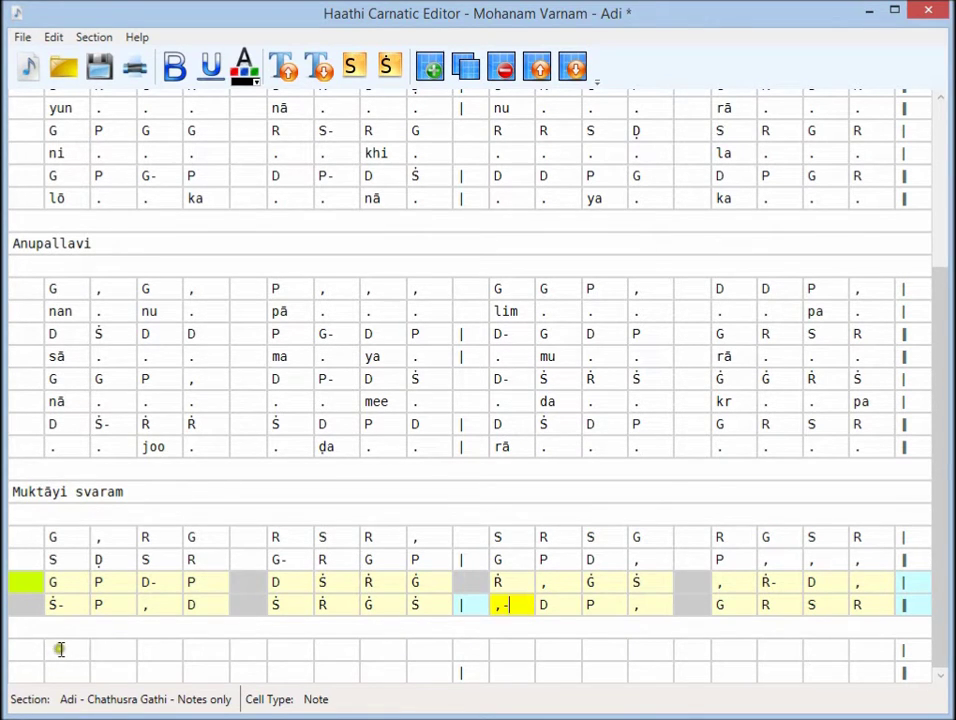
Save the varnam and open its print preview
{"action": "left_click", "coordinate": [100, 67]}
{"action": "left_click", "coordinate": [31, 40]}
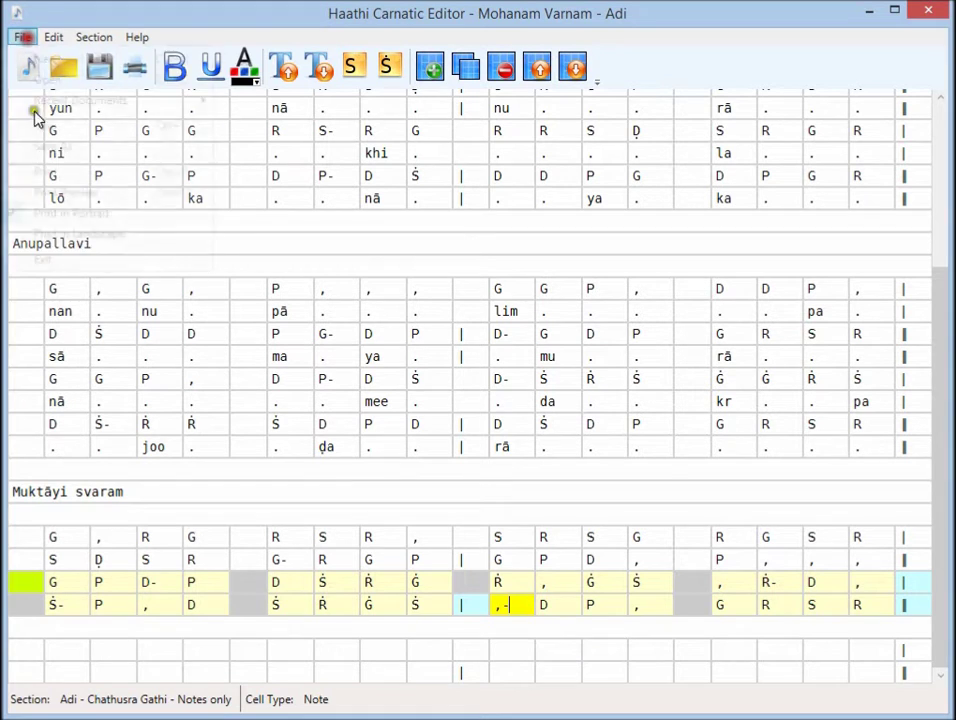
{"action": "left_click", "coordinate": [82, 194]}
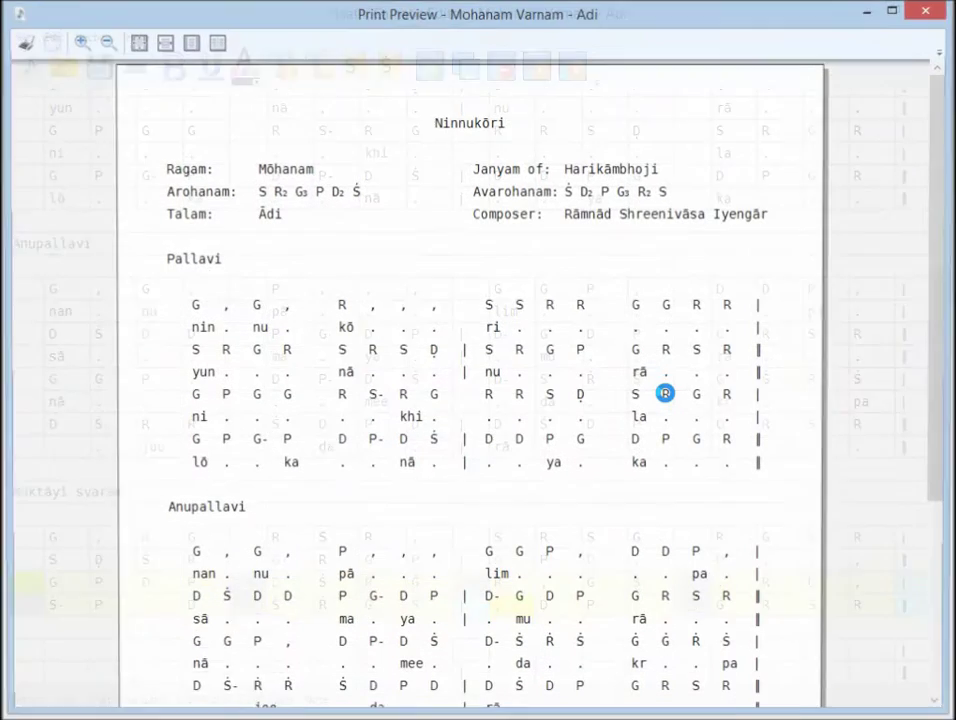
Scroll through the previewed pages to check the layout, then close the preview
{"action": "scroll", "coordinate": [636, 412], "scroll_direction": "down", "scroll_amount": 1}
{"action": "scroll", "coordinate": [638, 412], "scroll_direction": "down", "scroll_amount": 2}
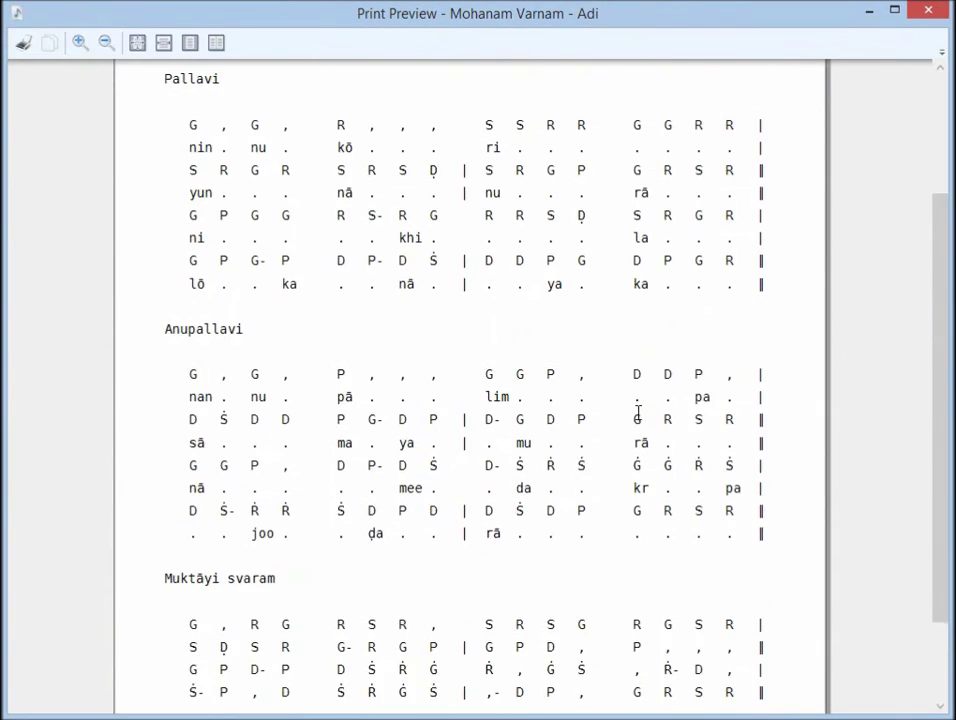
{"action": "scroll", "coordinate": [638, 412], "scroll_direction": "up", "scroll_amount": 3}
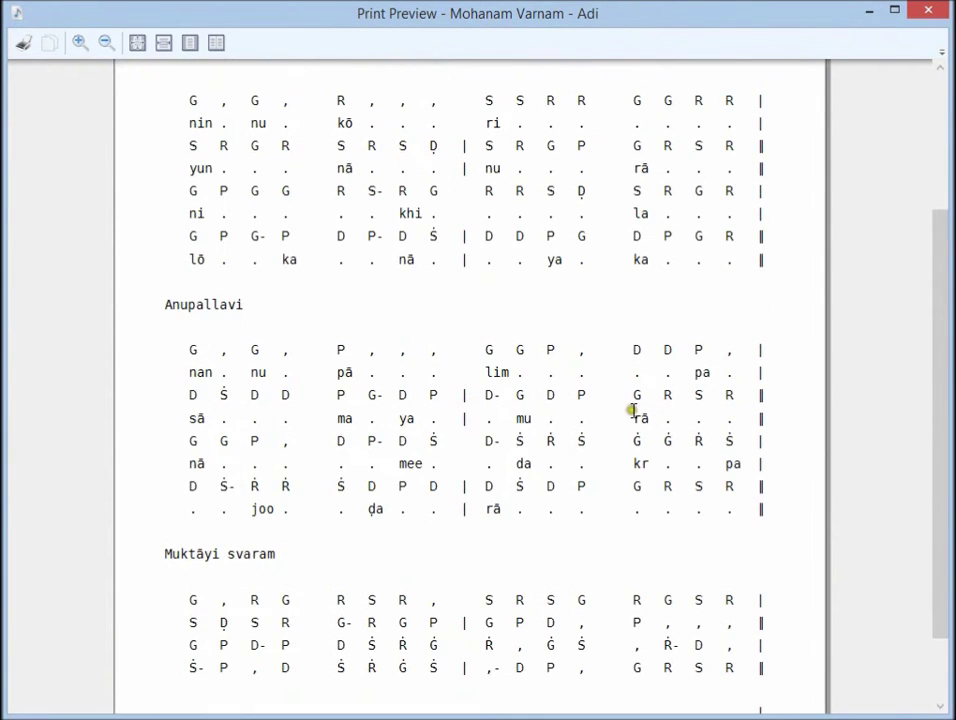
{"action": "scroll", "coordinate": [630, 406], "scroll_direction": "down", "scroll_amount": 3}
{"action": "scroll", "coordinate": [630, 406], "scroll_direction": "up", "scroll_amount": 2}
{"action": "scroll", "coordinate": [630, 406], "scroll_direction": "down", "scroll_amount": 4}
{"action": "scroll", "coordinate": [630, 406], "scroll_direction": "down", "scroll_amount": 2}
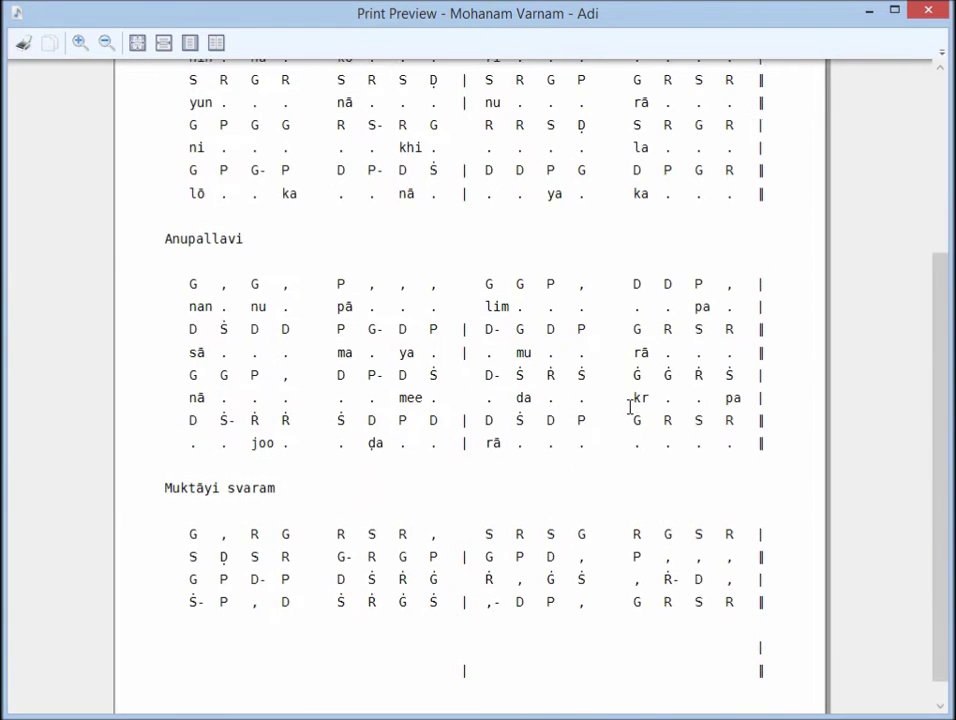
{"action": "scroll", "coordinate": [630, 406], "scroll_direction": "up", "scroll_amount": 5}
{"action": "scroll", "coordinate": [630, 406], "scroll_direction": "up", "scroll_amount": 2}
{"action": "scroll", "coordinate": [630, 406], "scroll_direction": "down", "scroll_amount": 6}
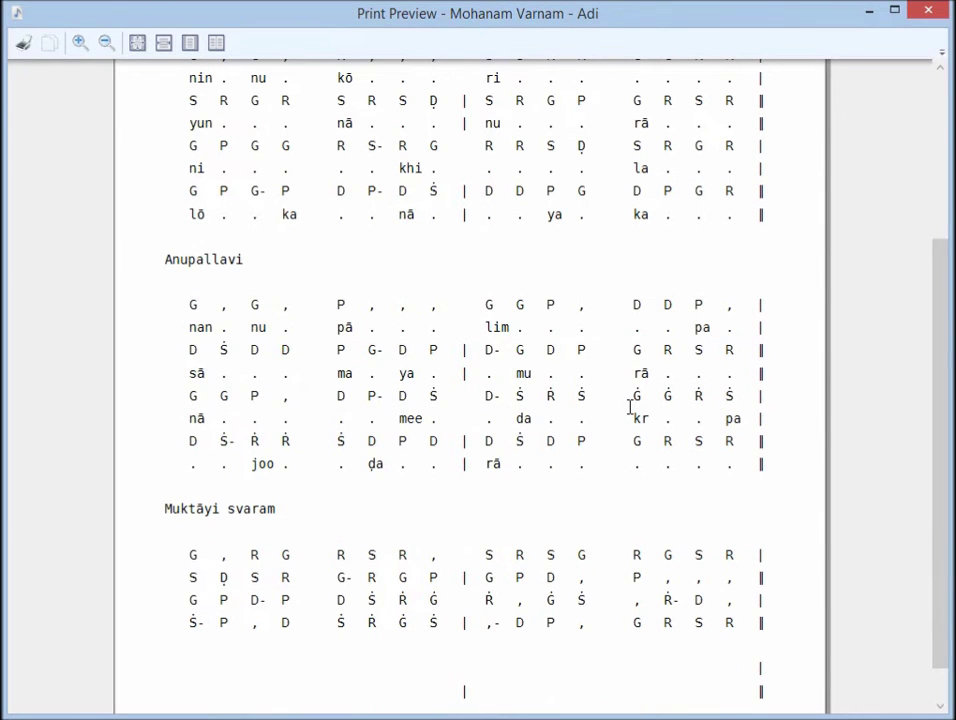
{"action": "scroll", "coordinate": [630, 406], "scroll_direction": "down", "scroll_amount": 1}
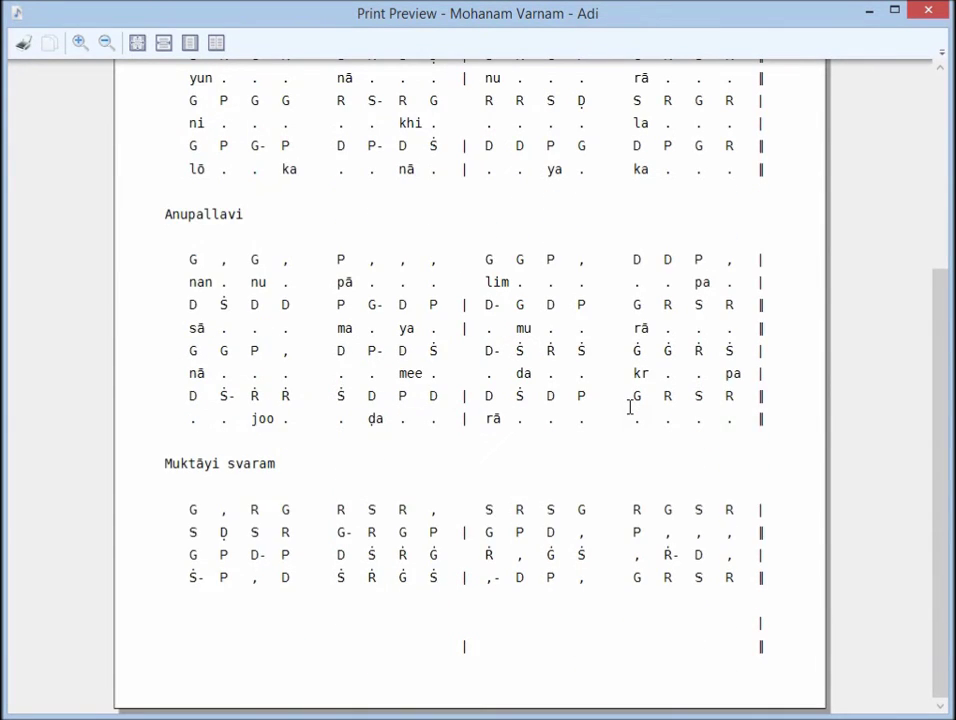
{"action": "scroll", "coordinate": [630, 406], "scroll_direction": "up", "scroll_amount": 8}
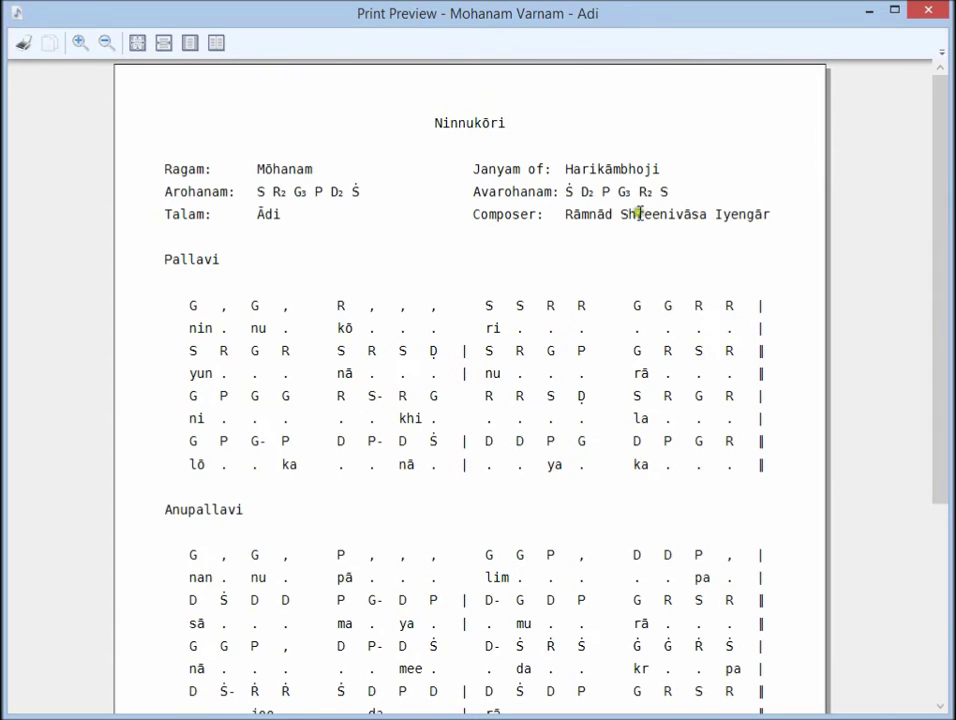
{"action": "left_click", "coordinate": [918, 16]}
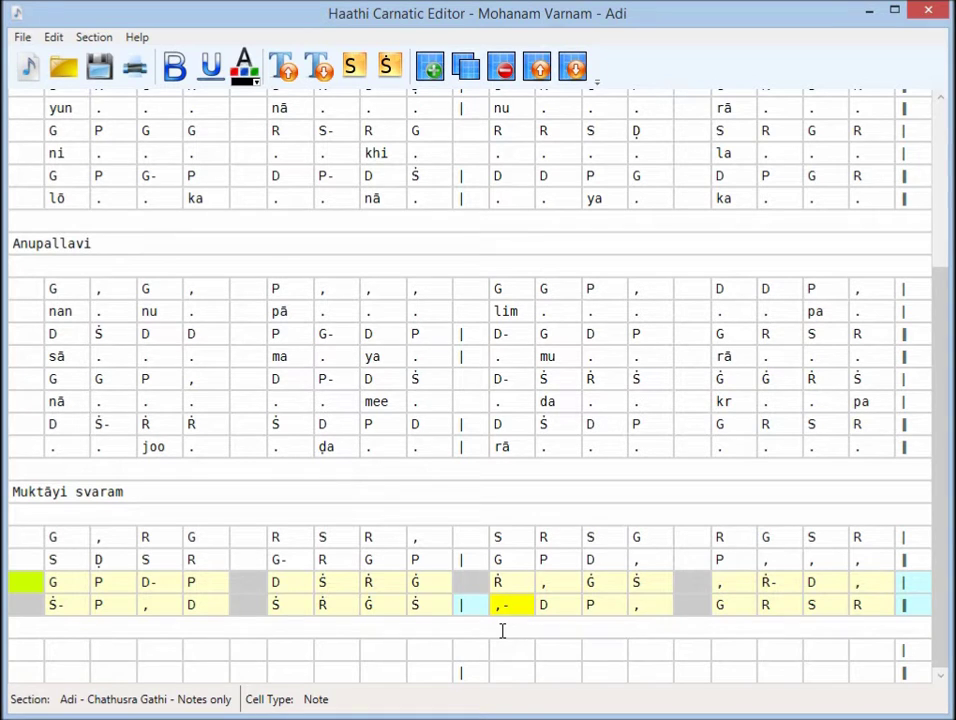
Insert a 'Single line of text (right justified)' section after the Muktāyi svaram
{"action": "left_click", "coordinate": [940, 675]}
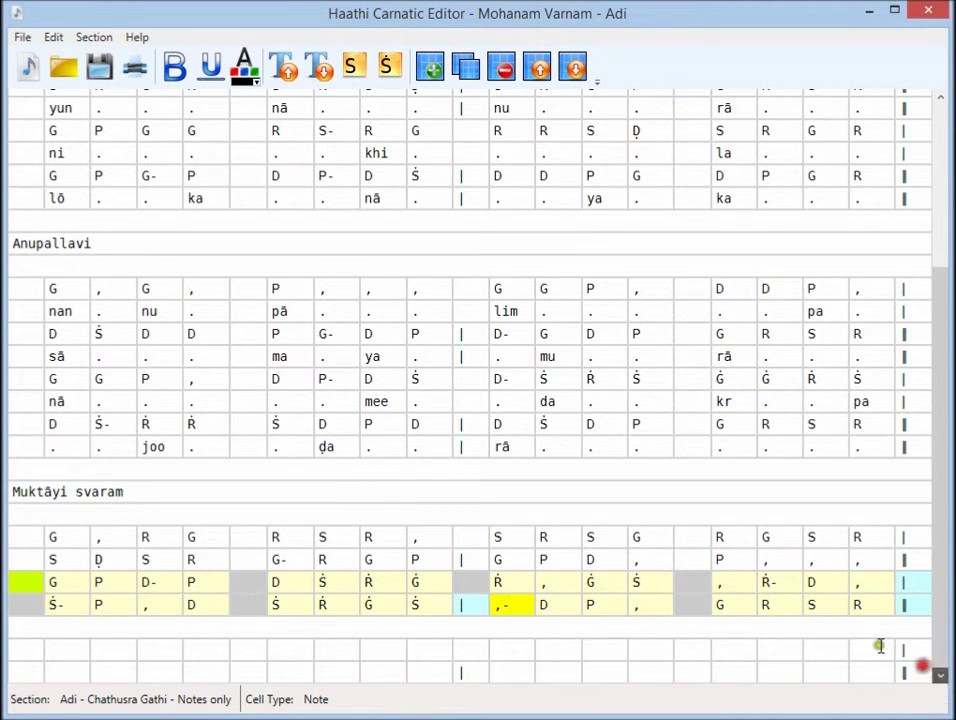
{"action": "left_click", "coordinate": [322, 68]}
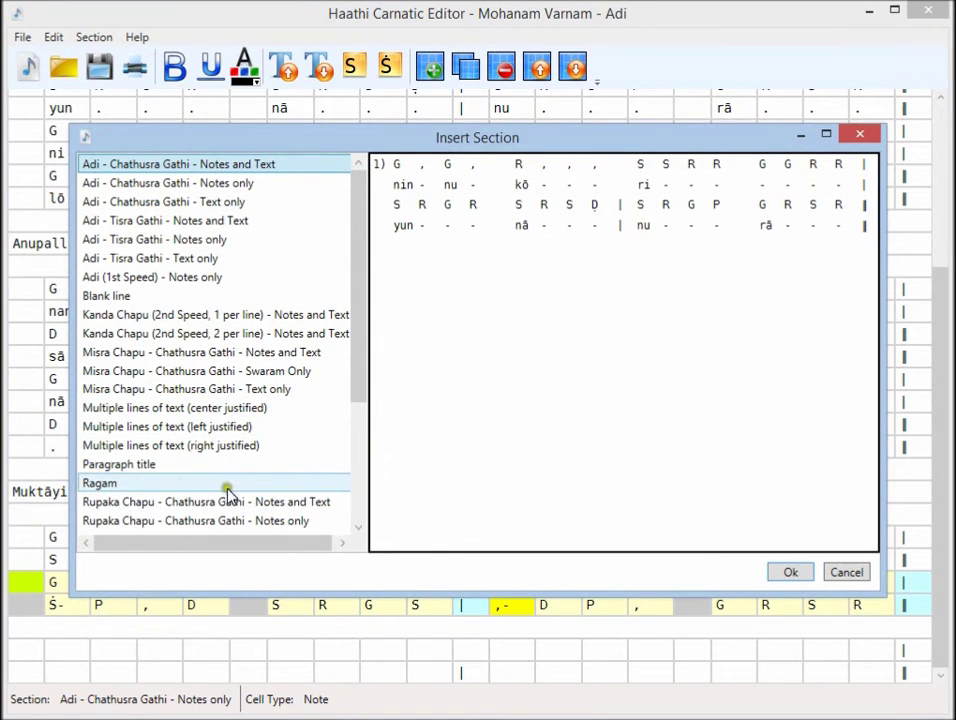
{"action": "left_click_drag", "start_coordinate": [358, 392], "coordinate": [331, 497]}
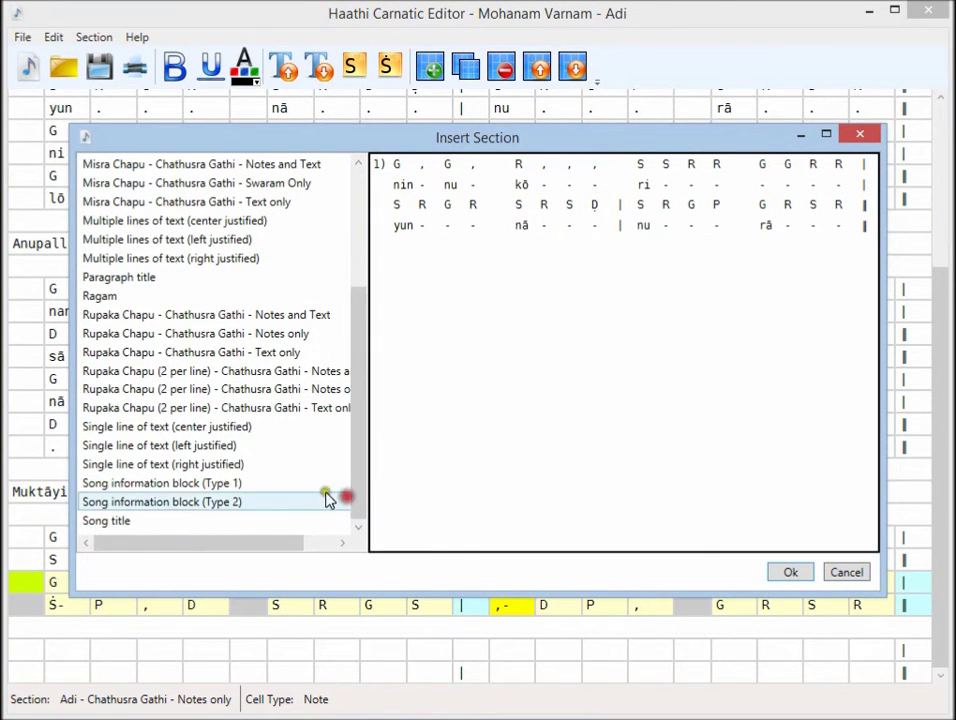
{"action": "left_click", "coordinate": [218, 467]}
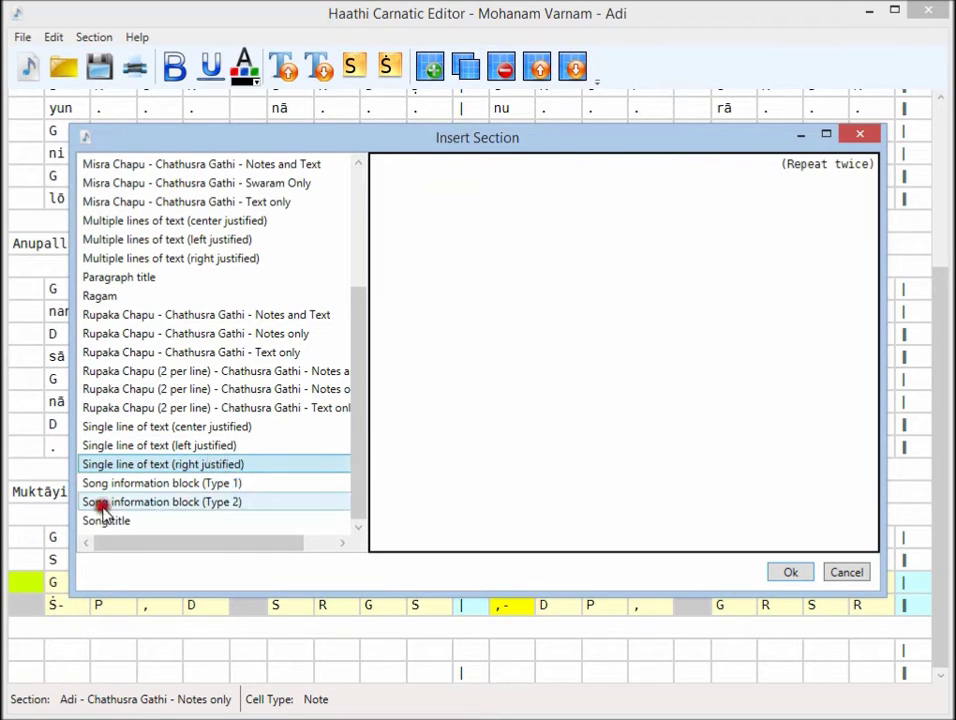
{"action": "left_click", "coordinate": [789, 573]}
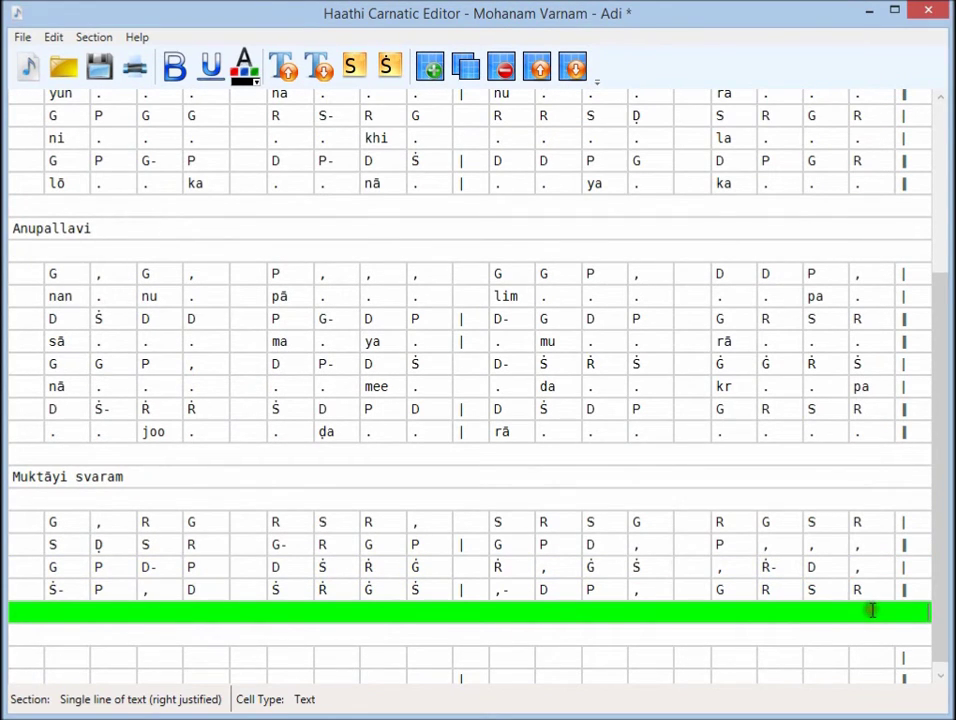
Enter '(ninnukōri)' on the new right-justified text line
{"action": "type", "text": "(ninnukōri)"}
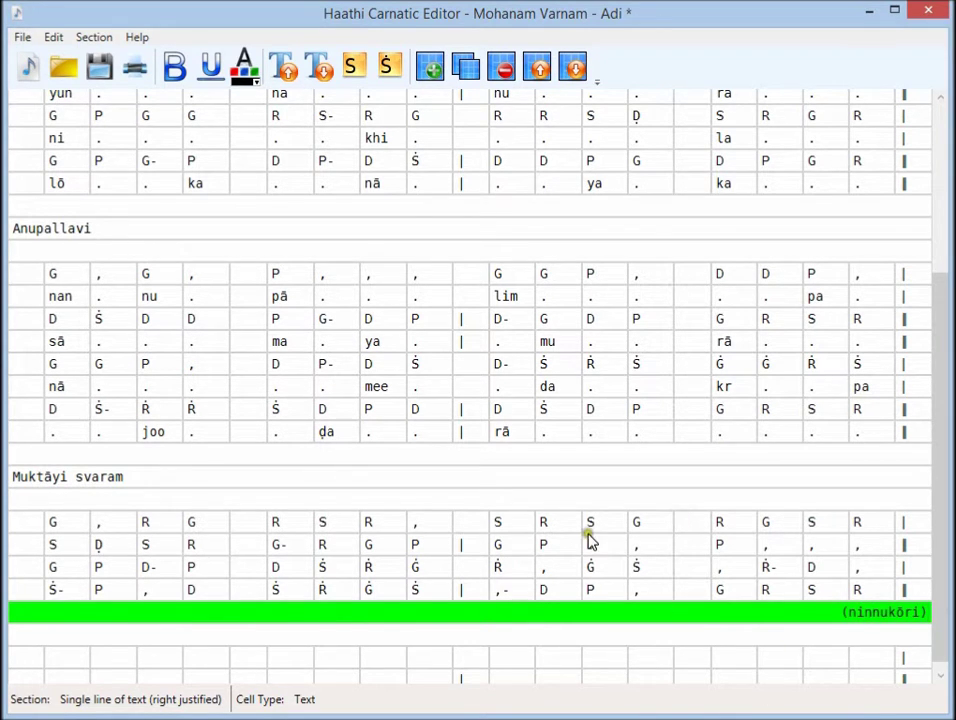
{"action": "left_click", "coordinate": [22, 37]}
{"action": "left_click", "coordinate": [63, 193]}
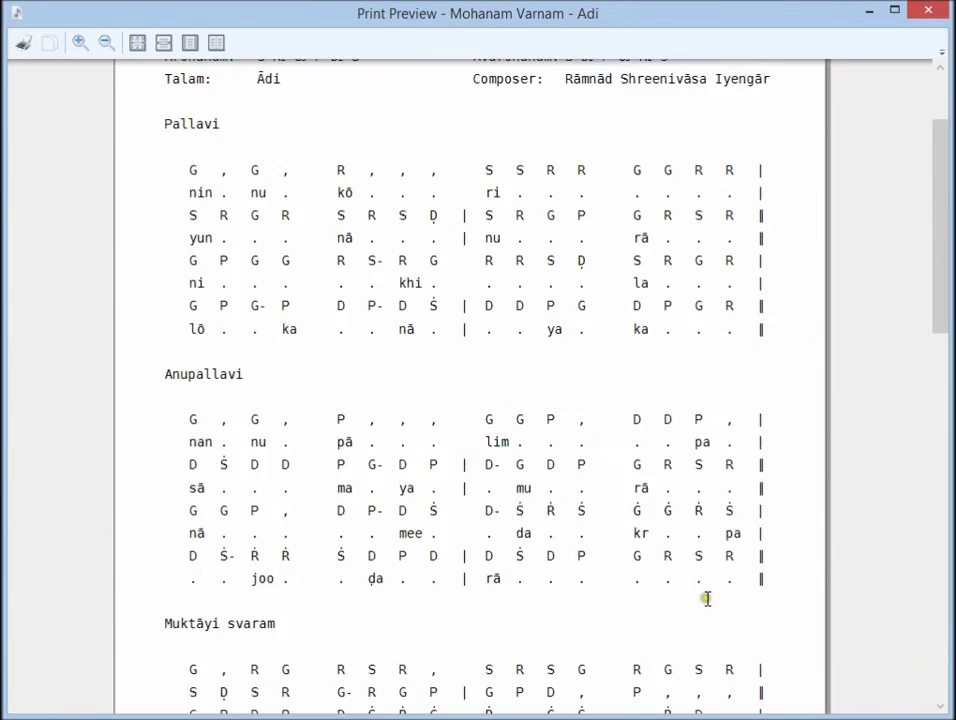
{"action": "scroll", "coordinate": [705, 592], "scroll_direction": "down", "scroll_amount": 3}
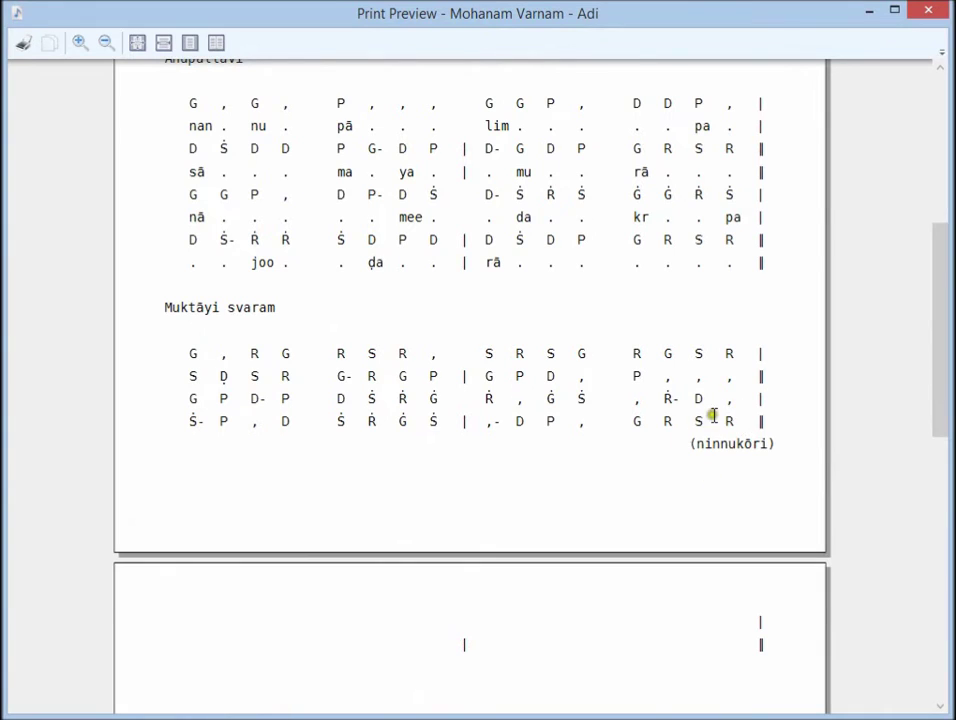
{"action": "scroll", "coordinate": [715, 410], "scroll_direction": "up", "scroll_amount": 5}
{"action": "scroll", "coordinate": [715, 410], "scroll_direction": "down", "scroll_amount": 1}
{"action": "scroll", "coordinate": [570, 540], "scroll_direction": "down", "scroll_amount": 5}
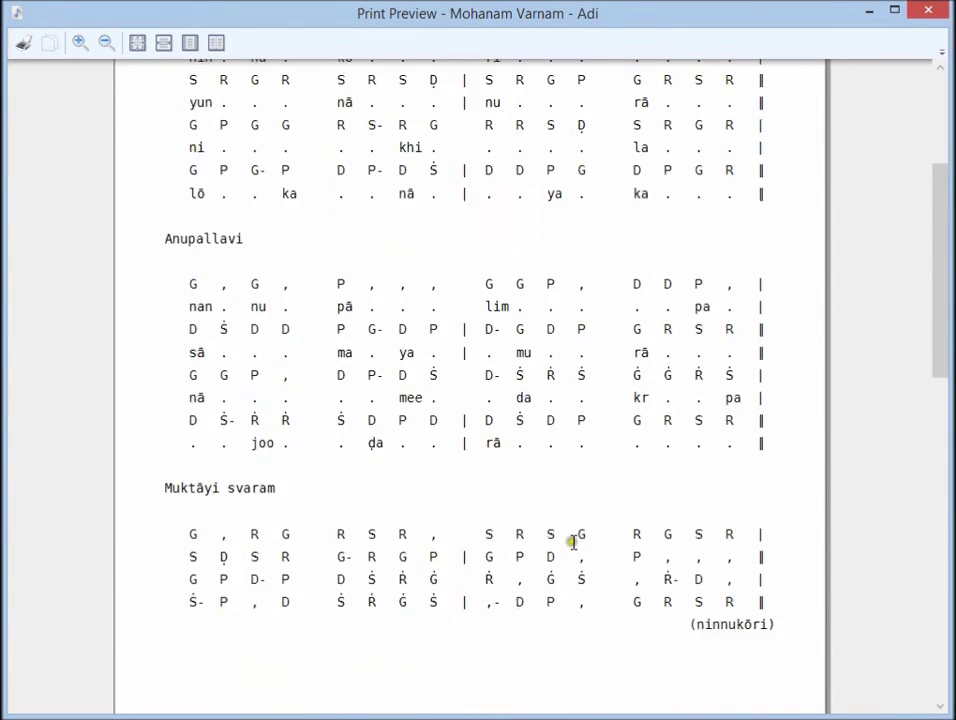
{"action": "left_click", "coordinate": [916, 16]}
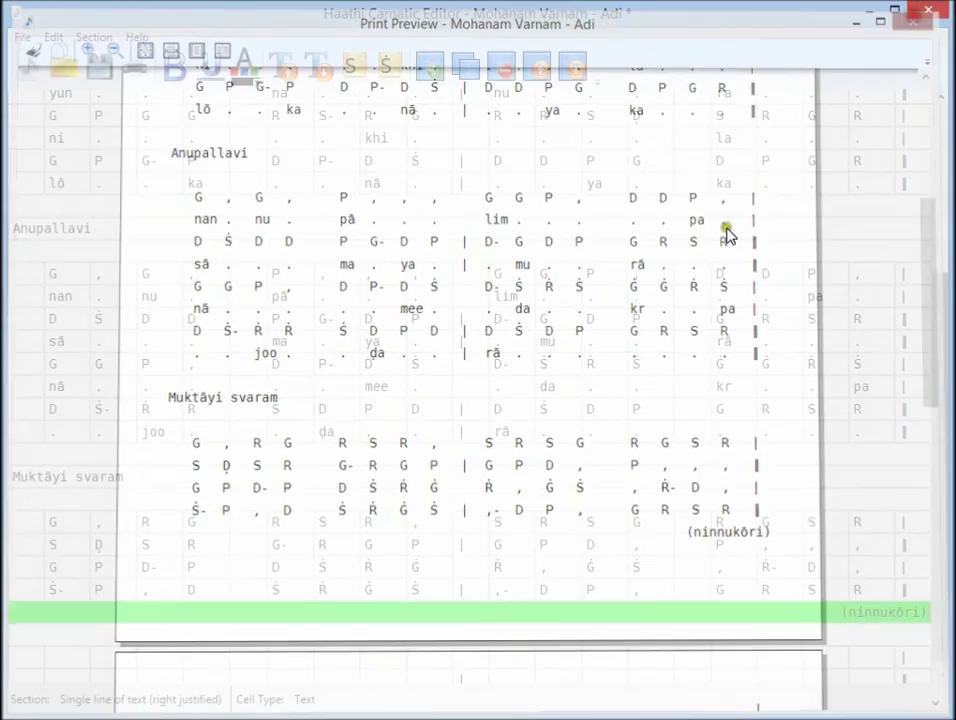
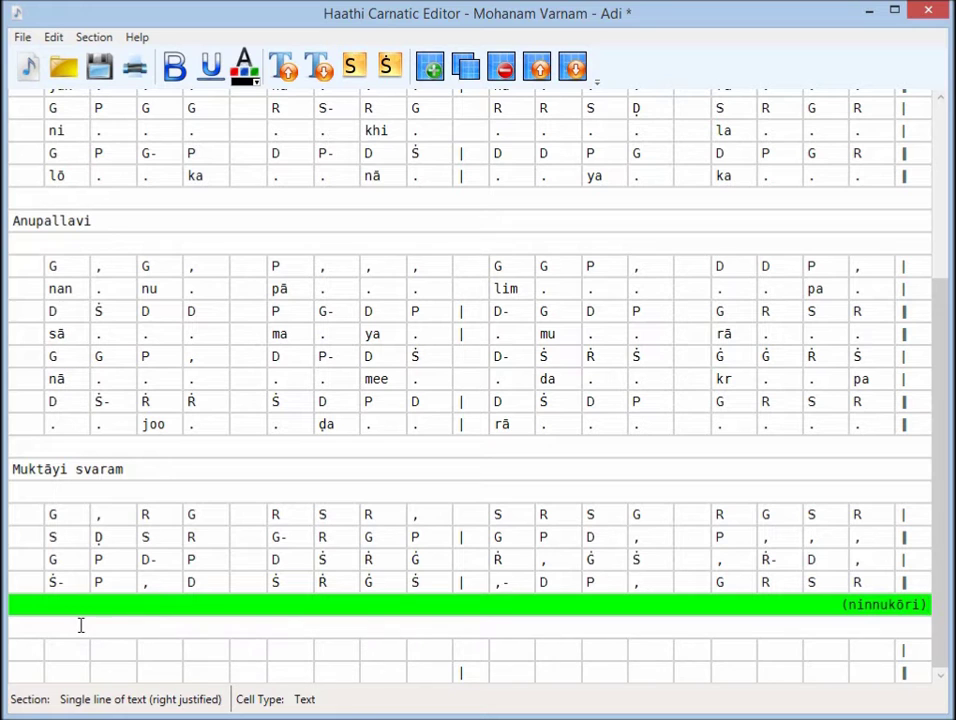
Delete the empty notes section after the Muktāyi svaram
{"action": "left_click", "coordinate": [147, 648]}
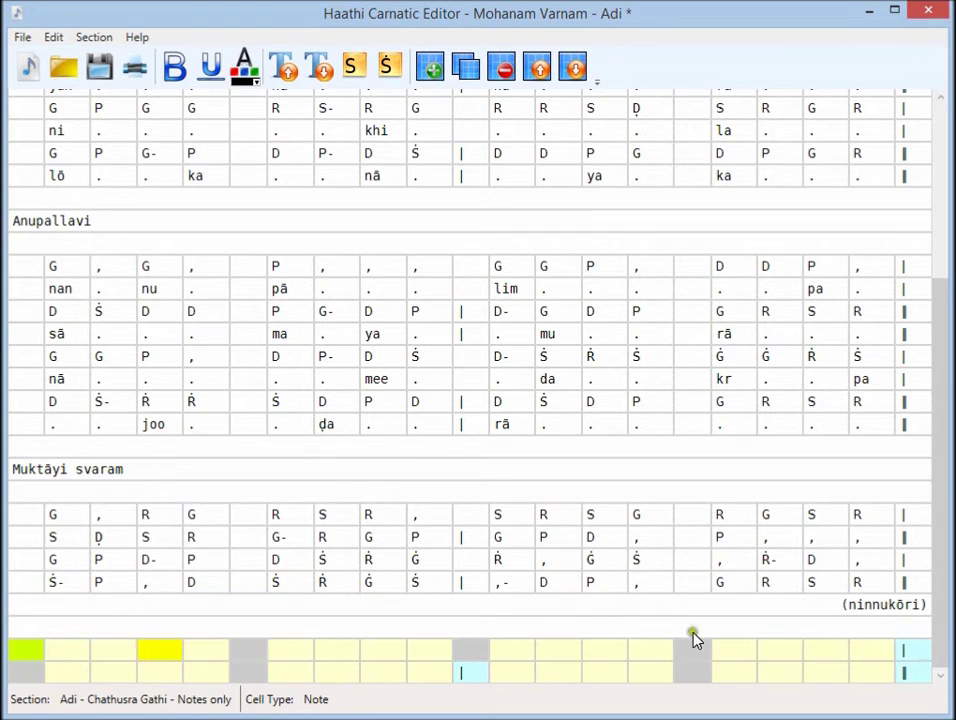
{"action": "left_click", "coordinate": [505, 76]}
{"action": "left_click", "coordinate": [783, 478]}
Insert a paragraph title reading 'Charaṇam' below the Muktāyi svaram
{"action": "left_click", "coordinate": [242, 673]}
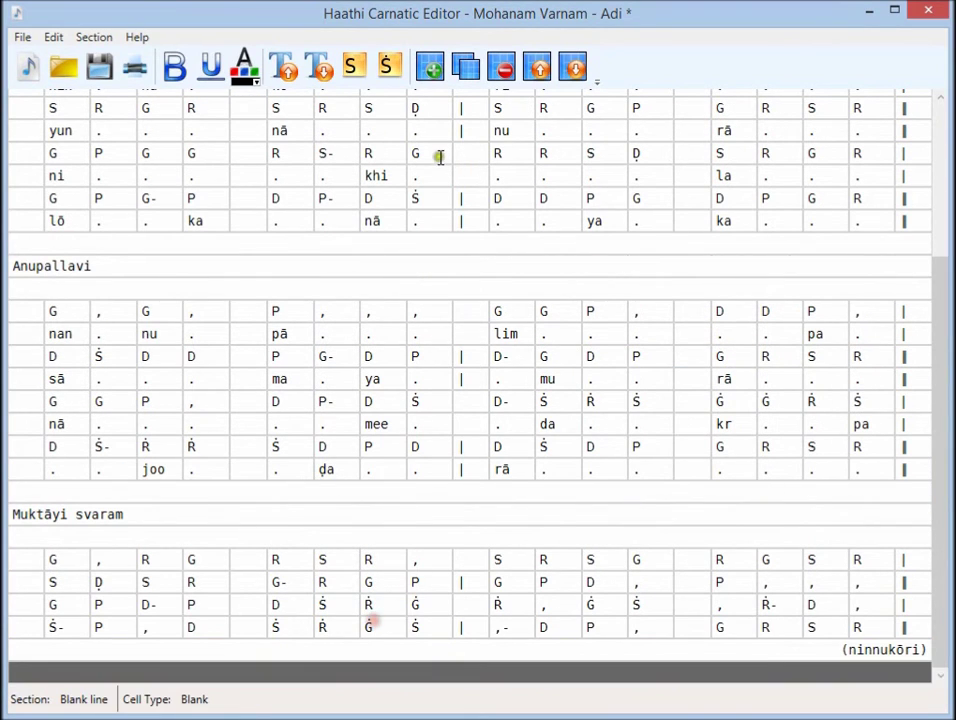
{"action": "left_click", "coordinate": [430, 68]}
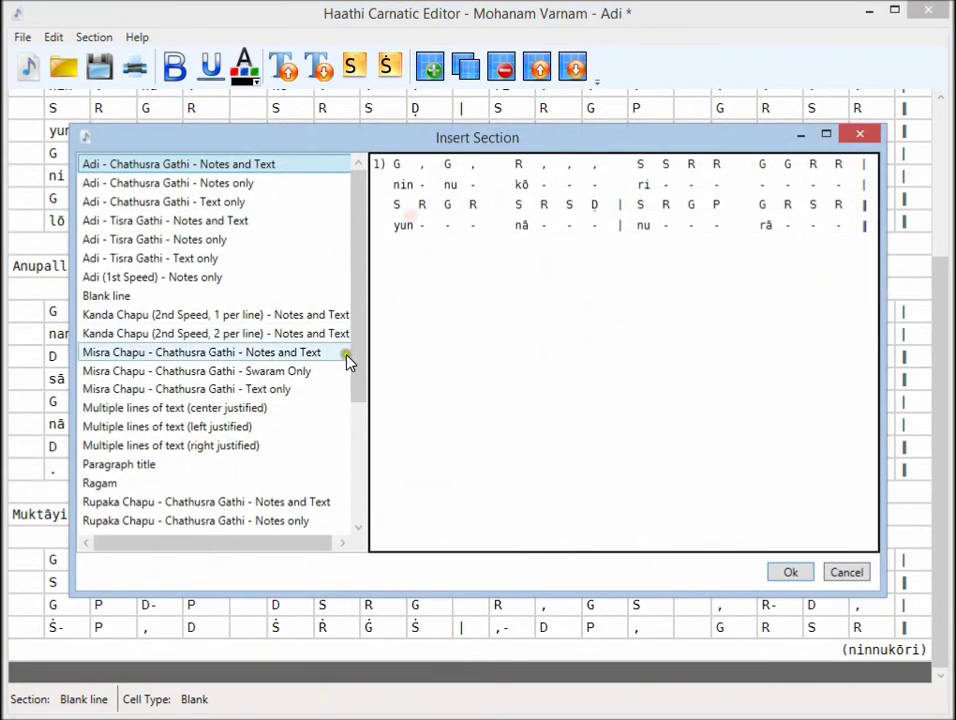
{"action": "left_click", "coordinate": [142, 465]}
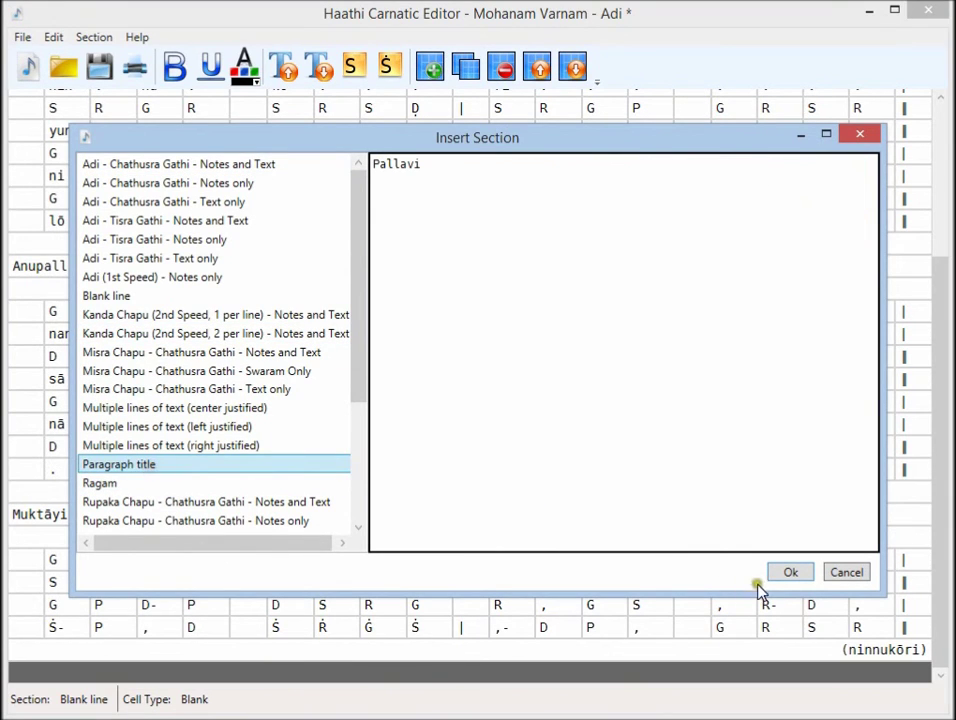
{"action": "left_click", "coordinate": [790, 572]}
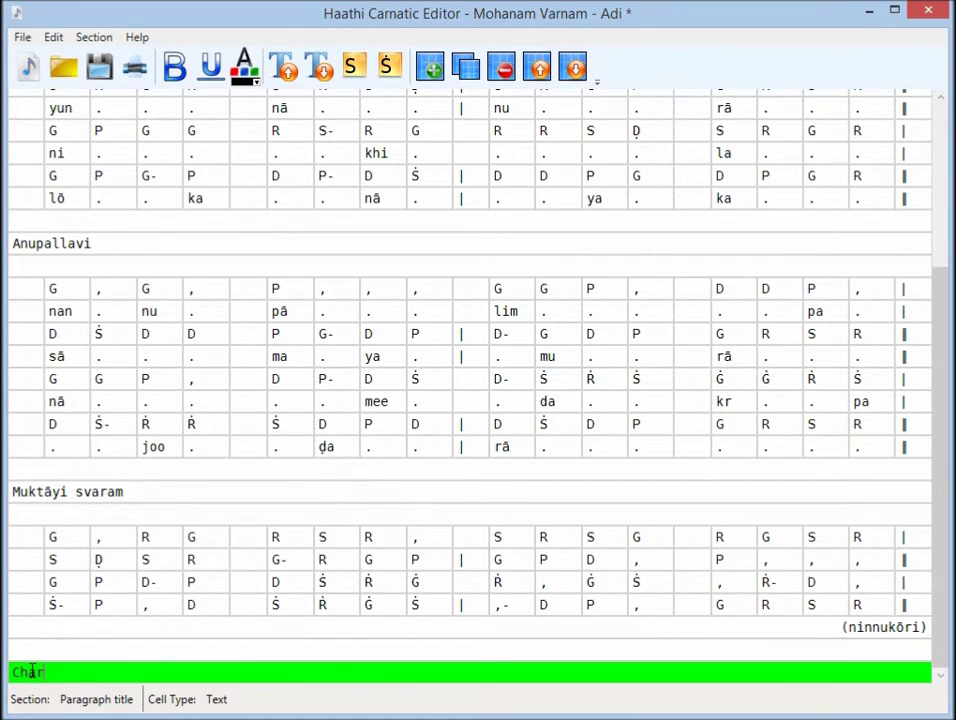
{"action": "type", "text": "am"}
{"action": "scroll", "coordinate": [305, 576], "scroll_direction": "down", "scroll_amount": 1}
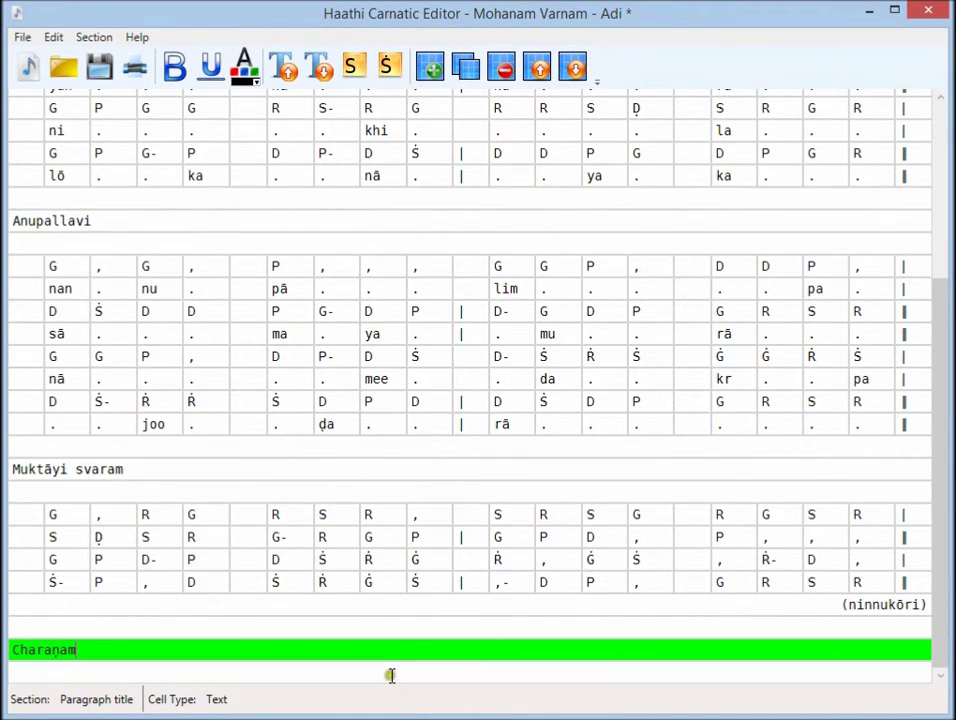
{"action": "left_click", "coordinate": [391, 676]}
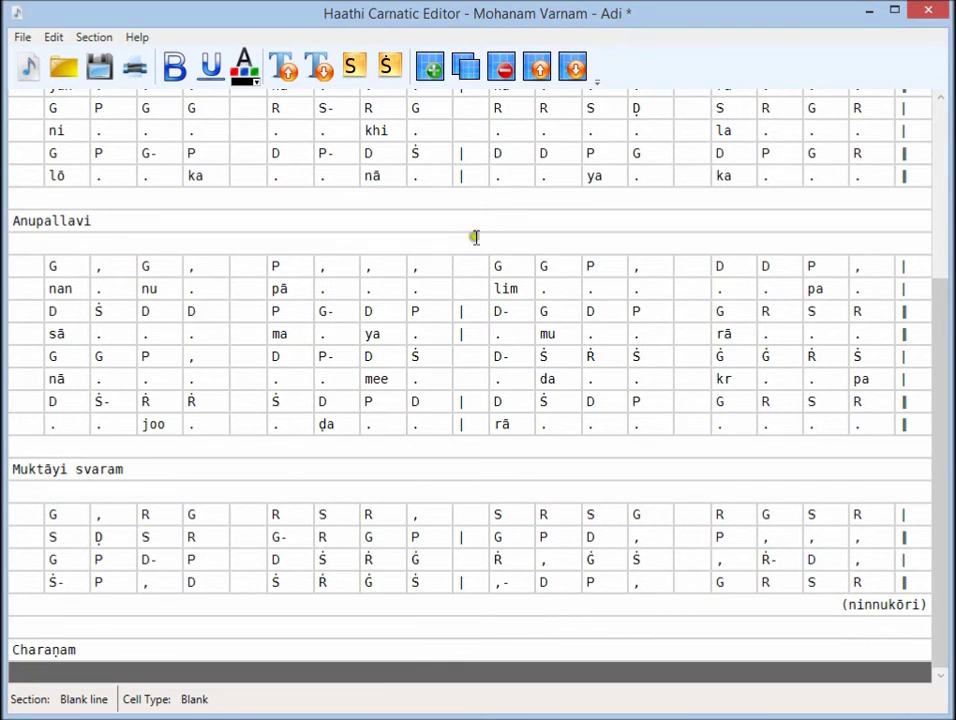
Insert an Adi notes-and-text section and enter svaras G,G,GPGRRGPGP,,,PGDDP,PGDPGPGRSR
{"action": "left_click", "coordinate": [437, 72]}
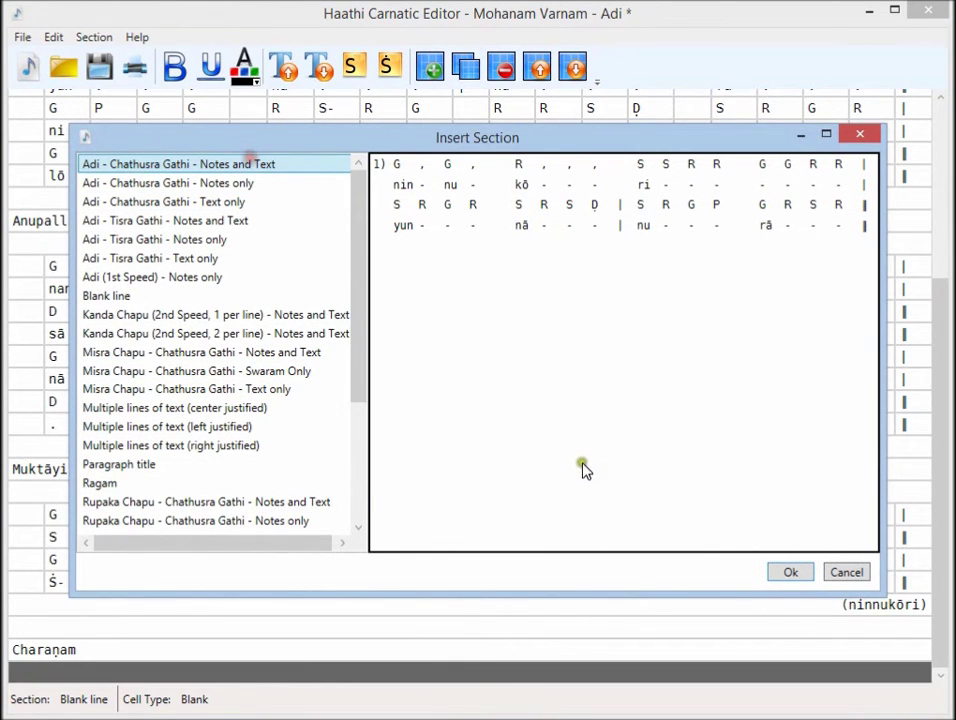
{"action": "left_click", "coordinate": [783, 576]}
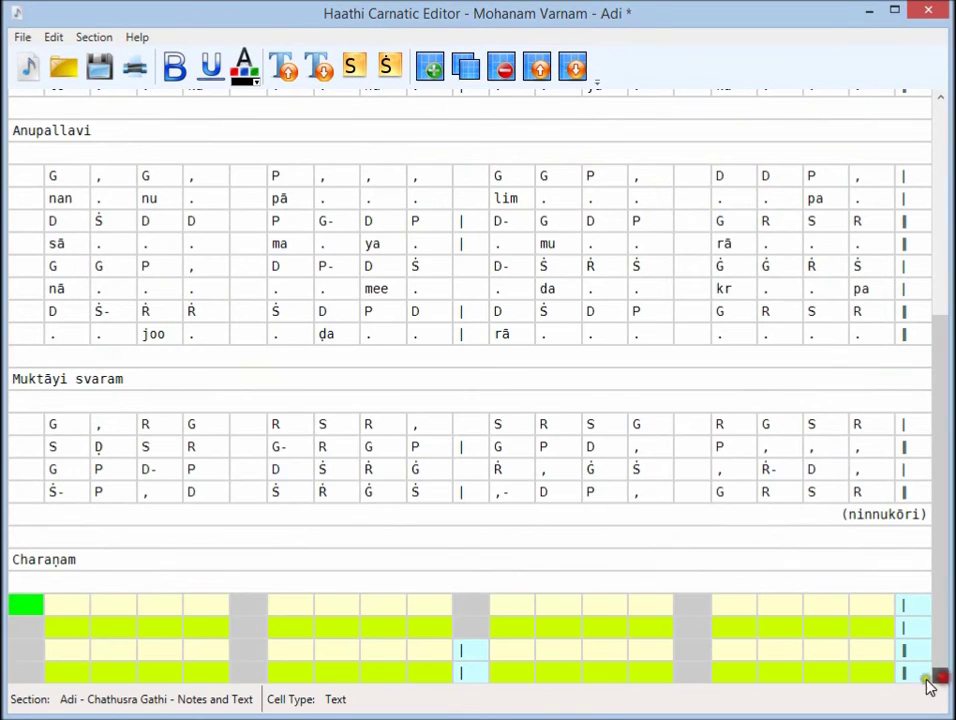
{"action": "left_click", "coordinate": [65, 602]}
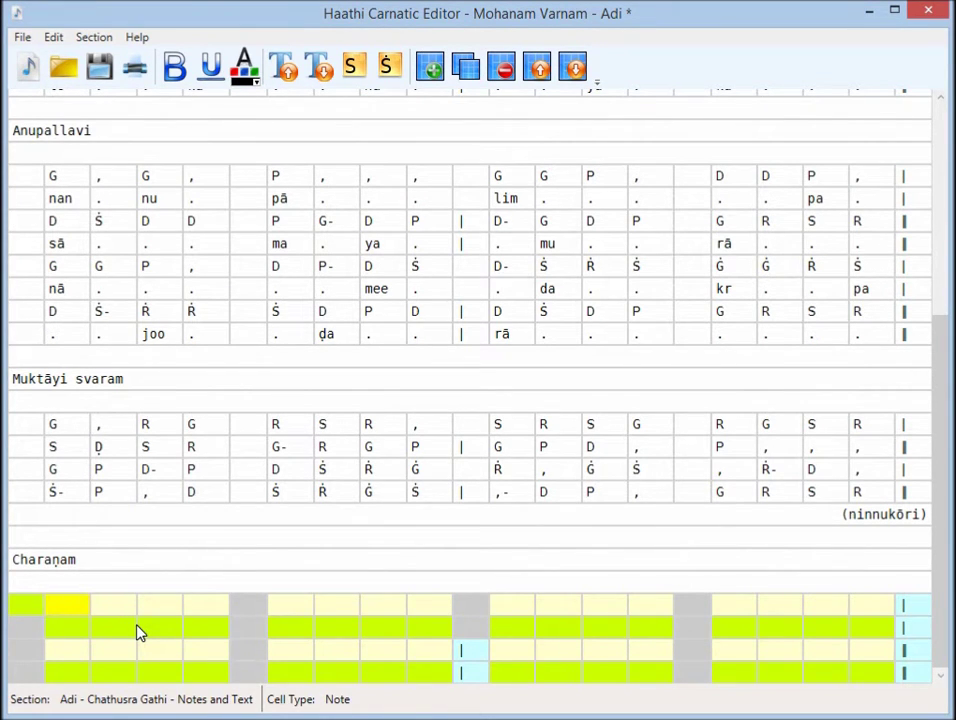
{"action": "type", "text": "G,G,"}
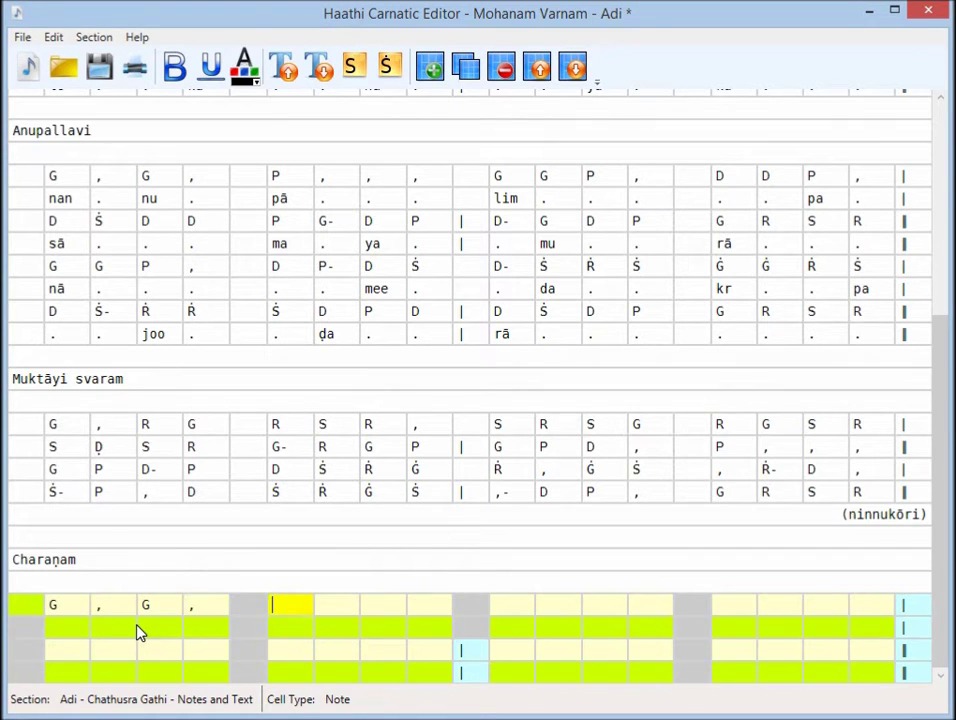
{"action": "type", "text": "GP"}
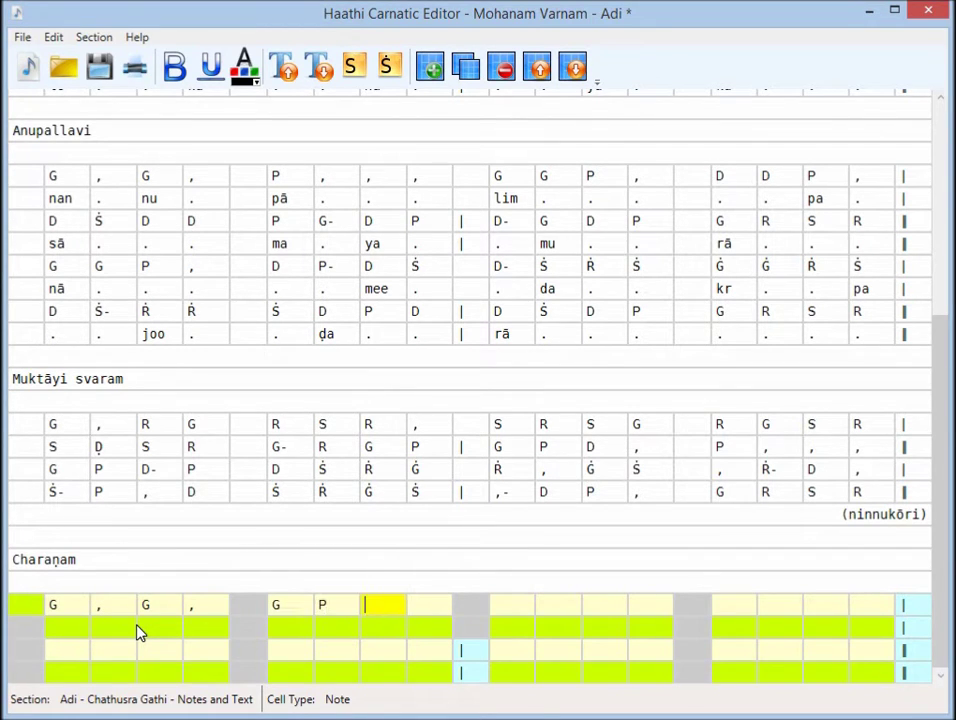
{"action": "type", "text": "GRRG"}
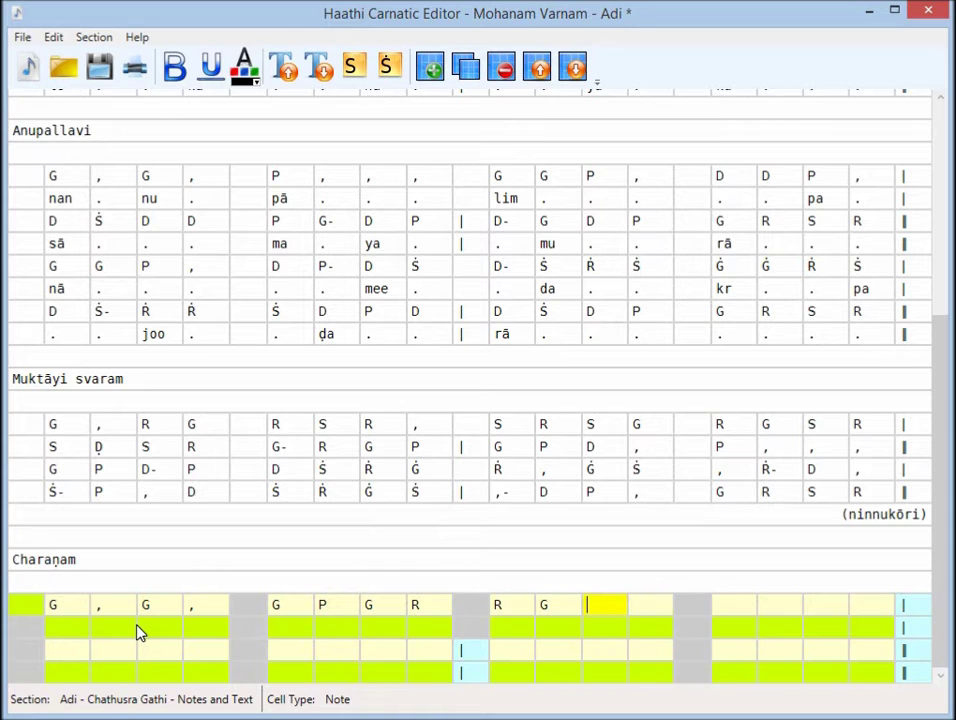
{"action": "type", "text": "PGP,,"}
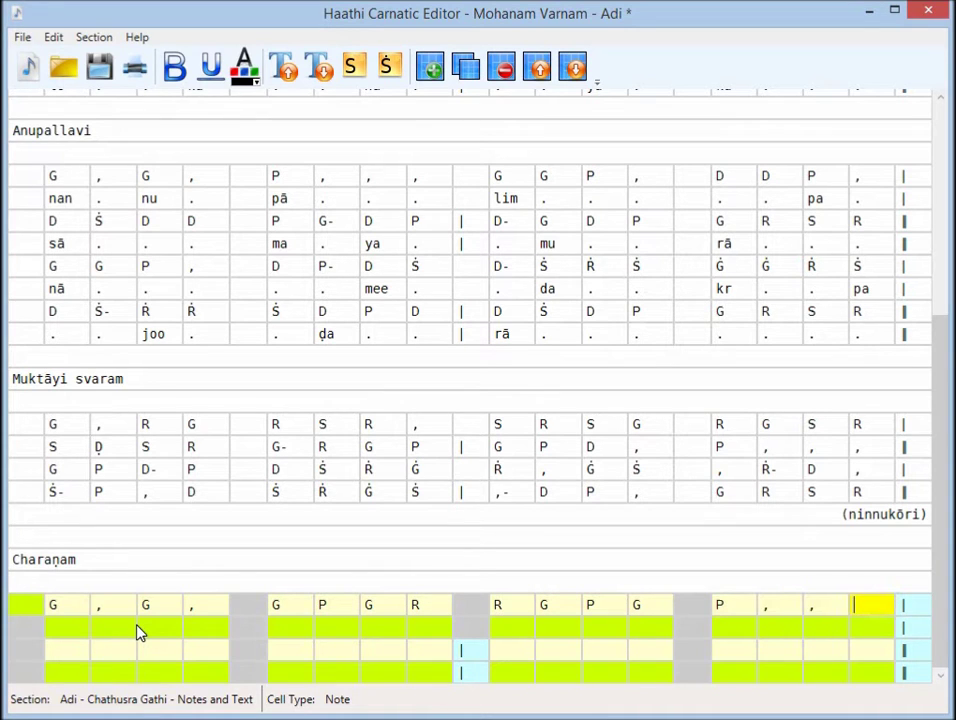
{"action": "type", "text": ",P"}
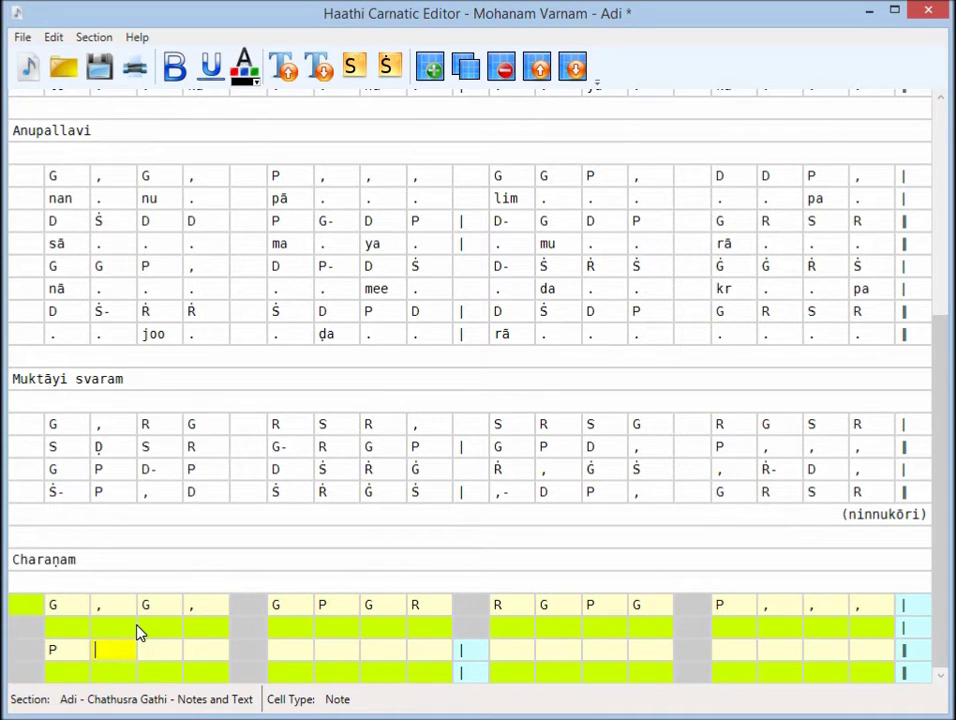
{"action": "type", "text": "GDDP"}
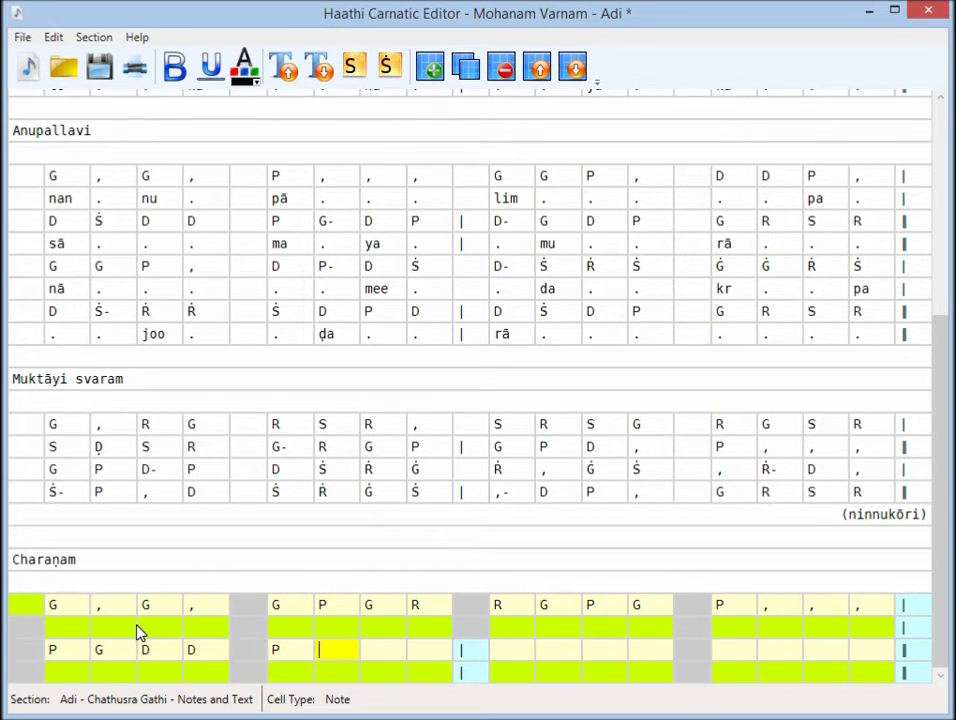
{"action": "type", "text": ","}
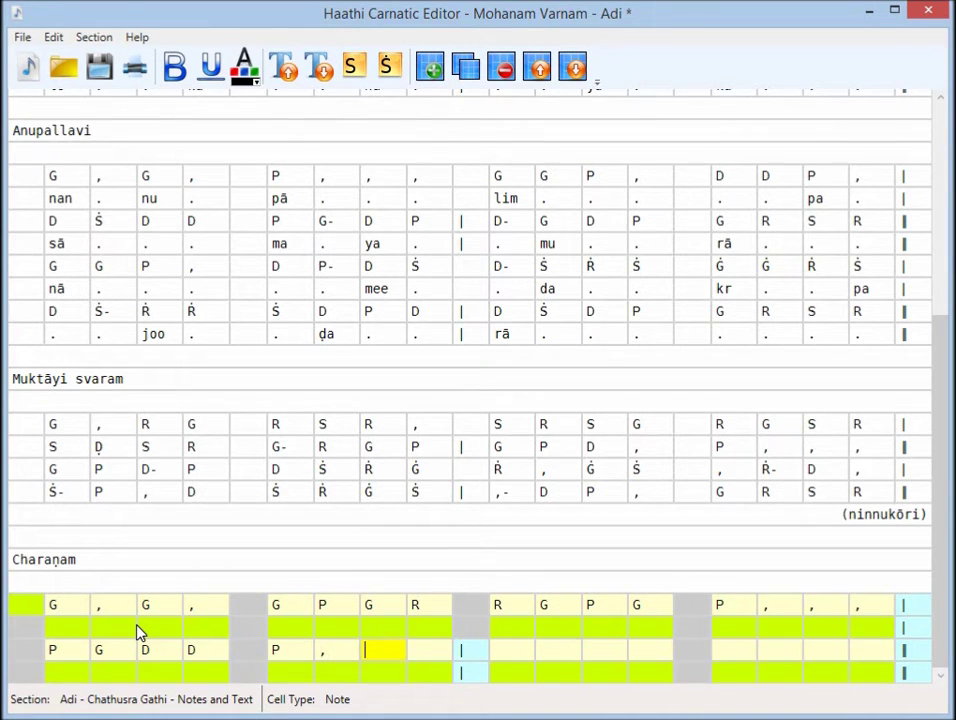
{"action": "type", "text": "PGDP"}
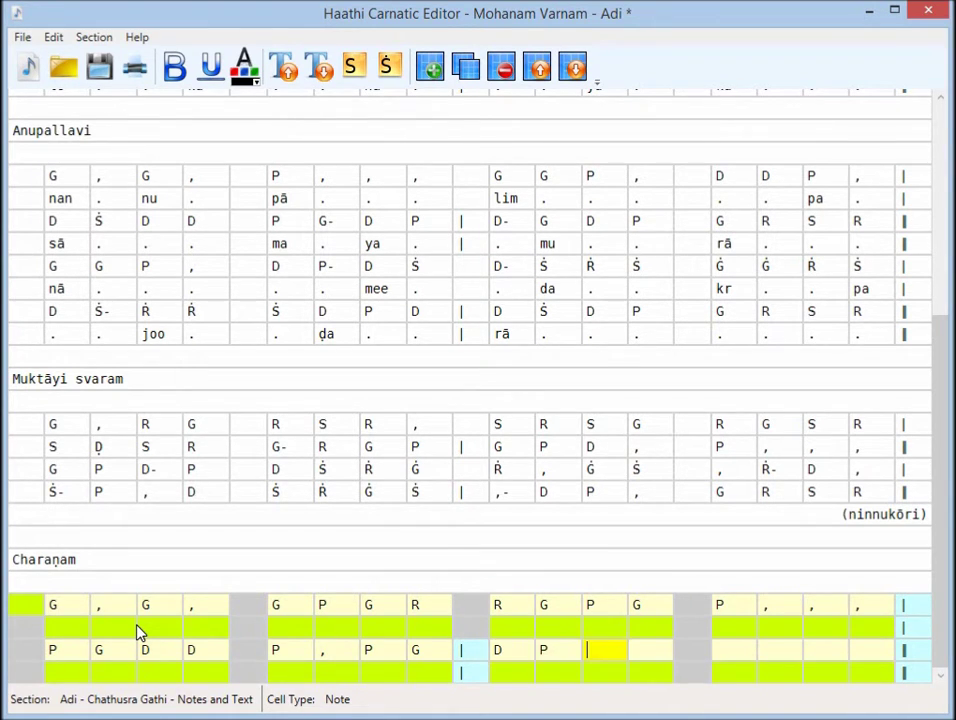
{"action": "type", "text": "GP"}
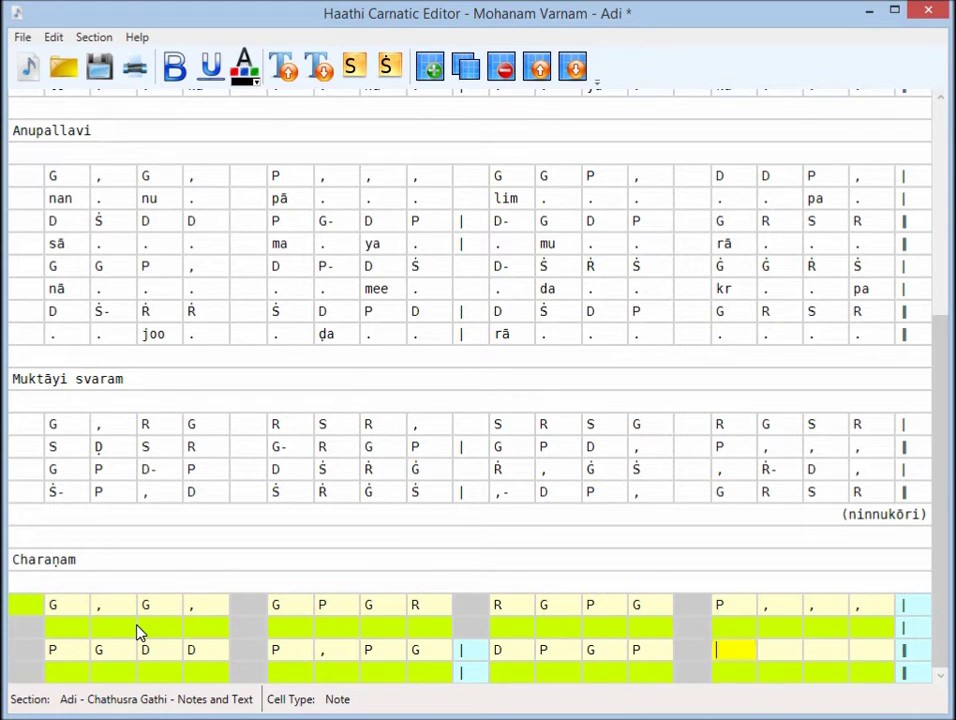
{"action": "type", "text": "GRSR"}
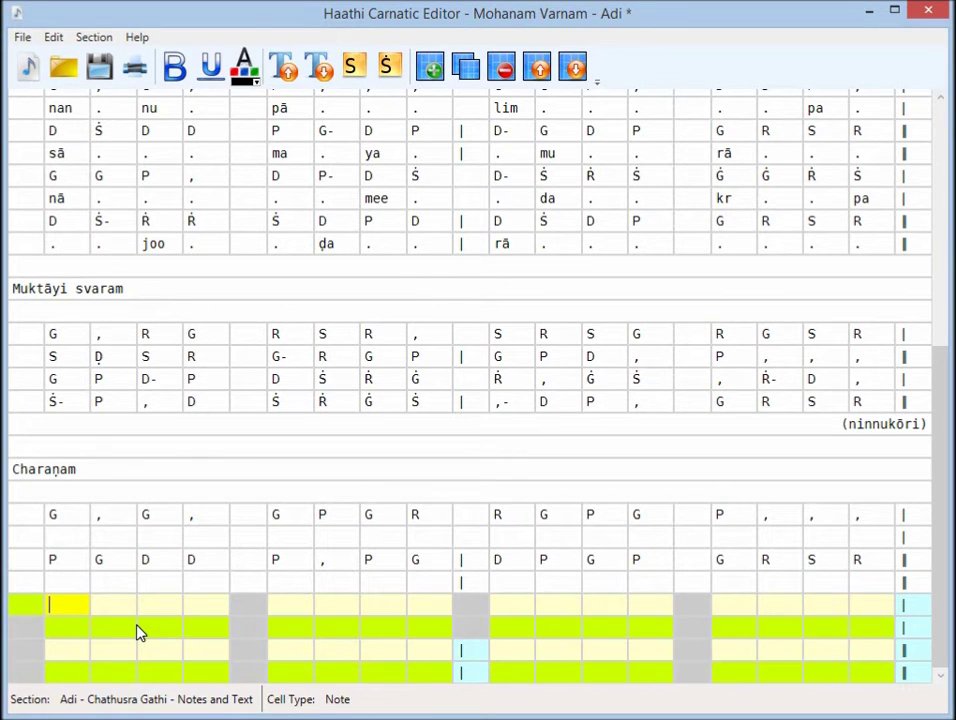
{"action": "left_click", "coordinate": [344, 562]}
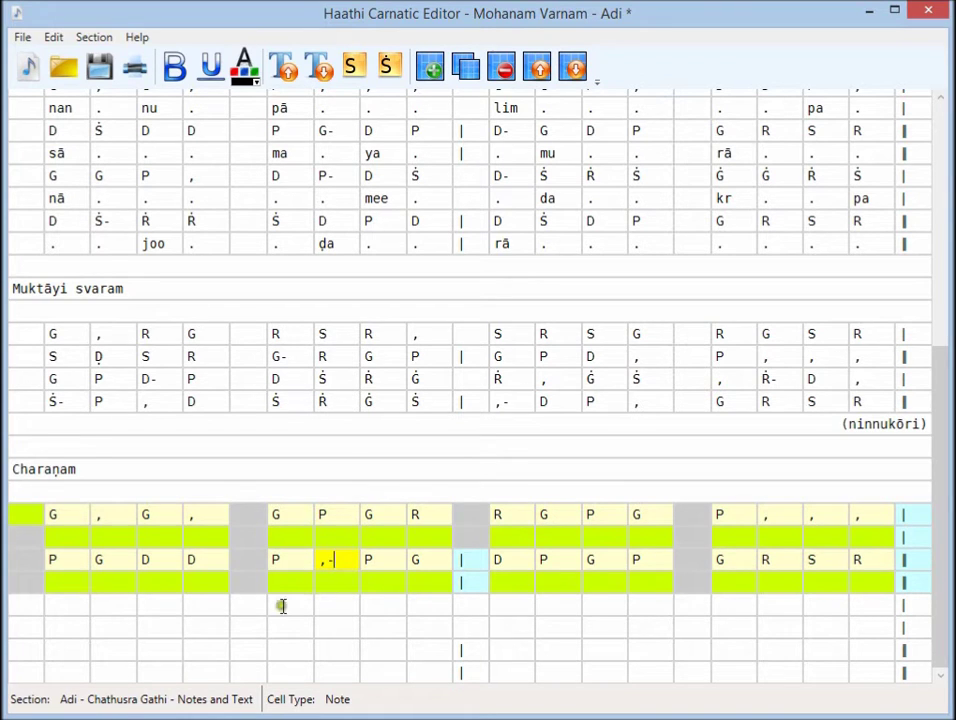
Enter lyrics 'san nu tā n ga shree' under line one and 'ni vā sa' under line two
{"action": "left_click", "coordinate": [78, 537]}
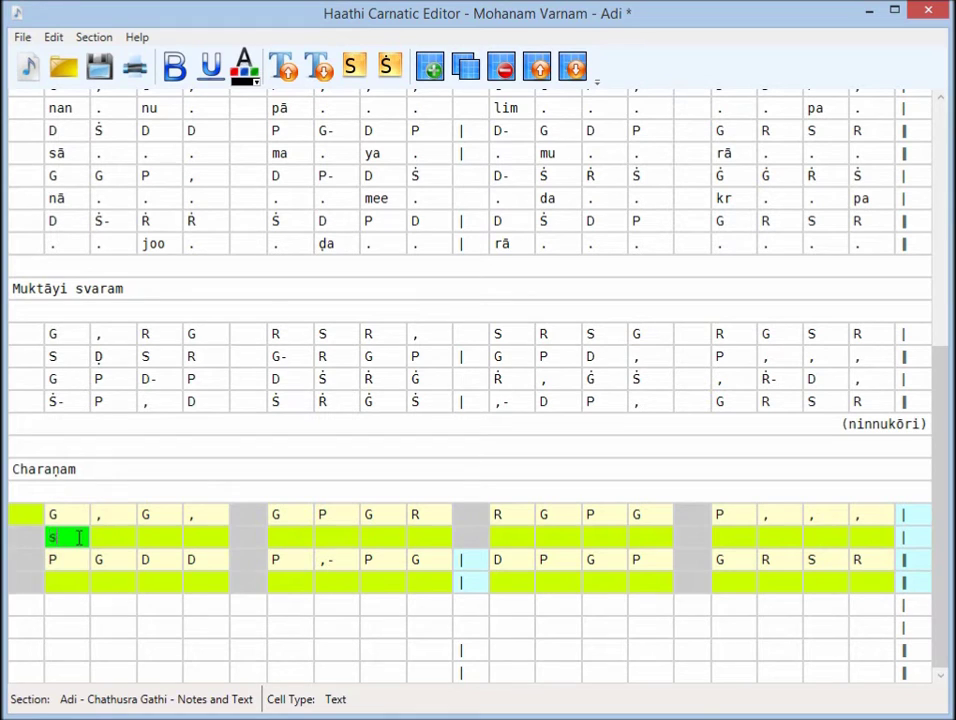
{"action": "type", "text": "san . nu"}
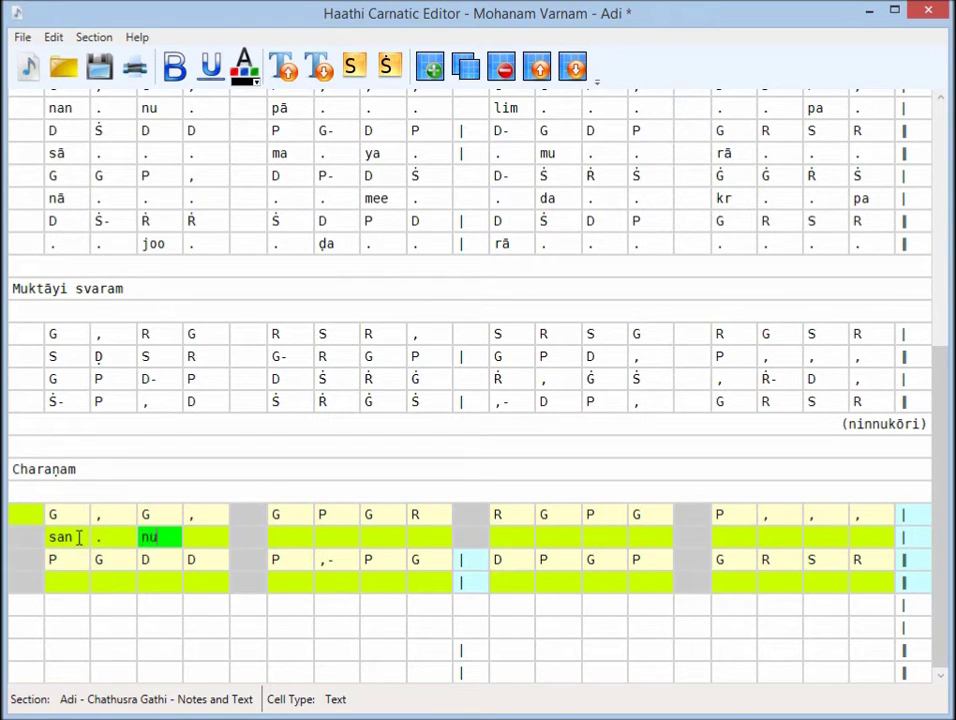
{"action": "type", "text": " ."}
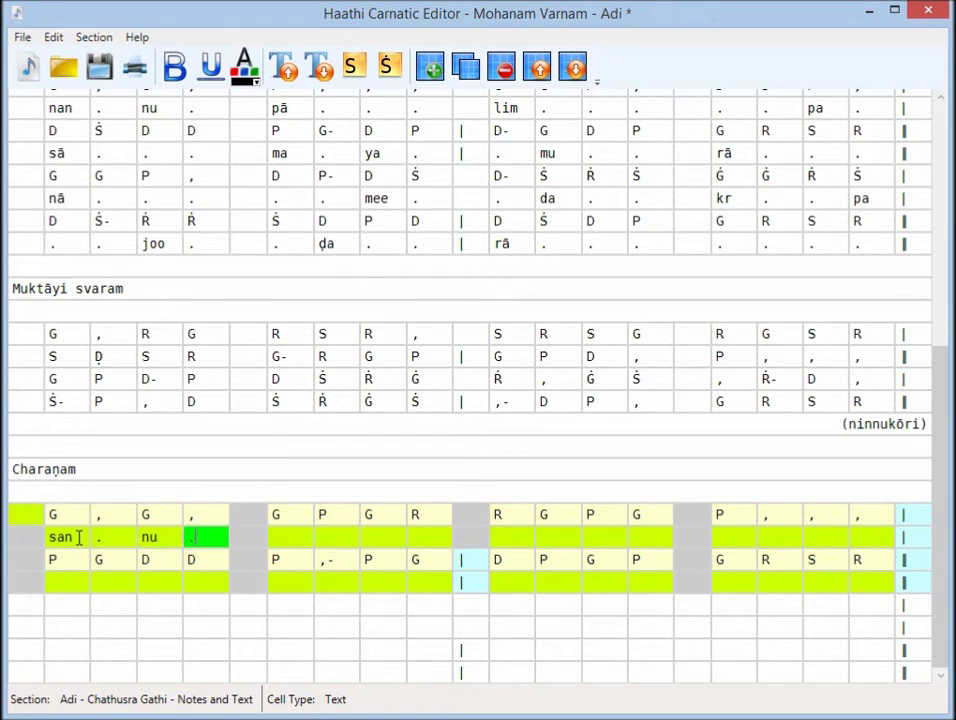
{"action": "type", "text": " t"}
{"action": "type", "text": "aa "}
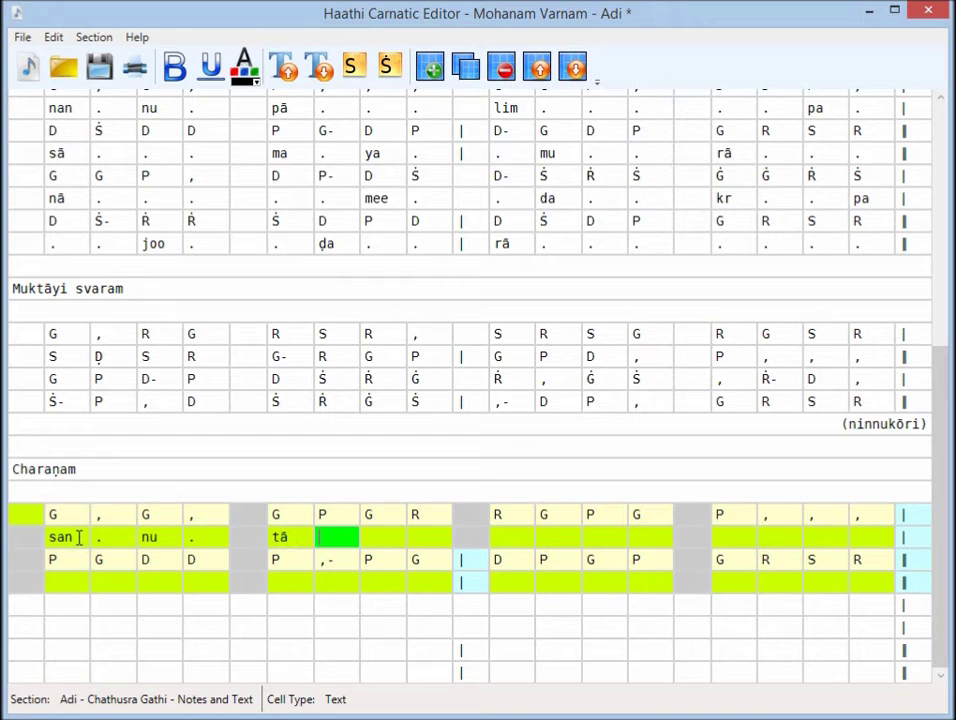
{"action": "type", "text": ". . "}
{"action": "type", "text": "n"}
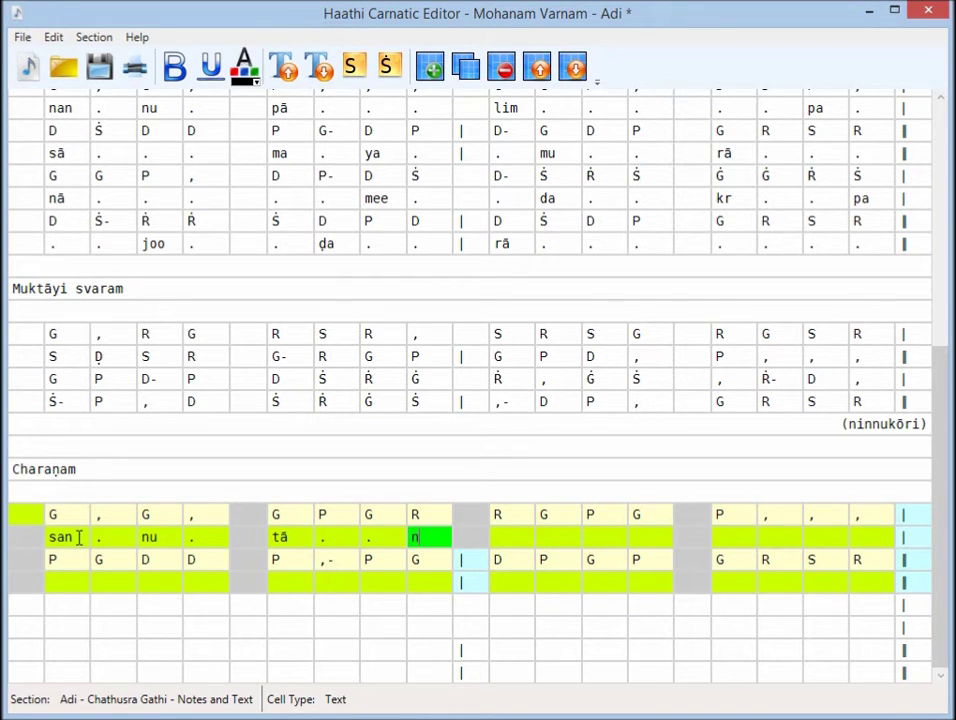
{"action": "type", "text": " ga . . . shree"}
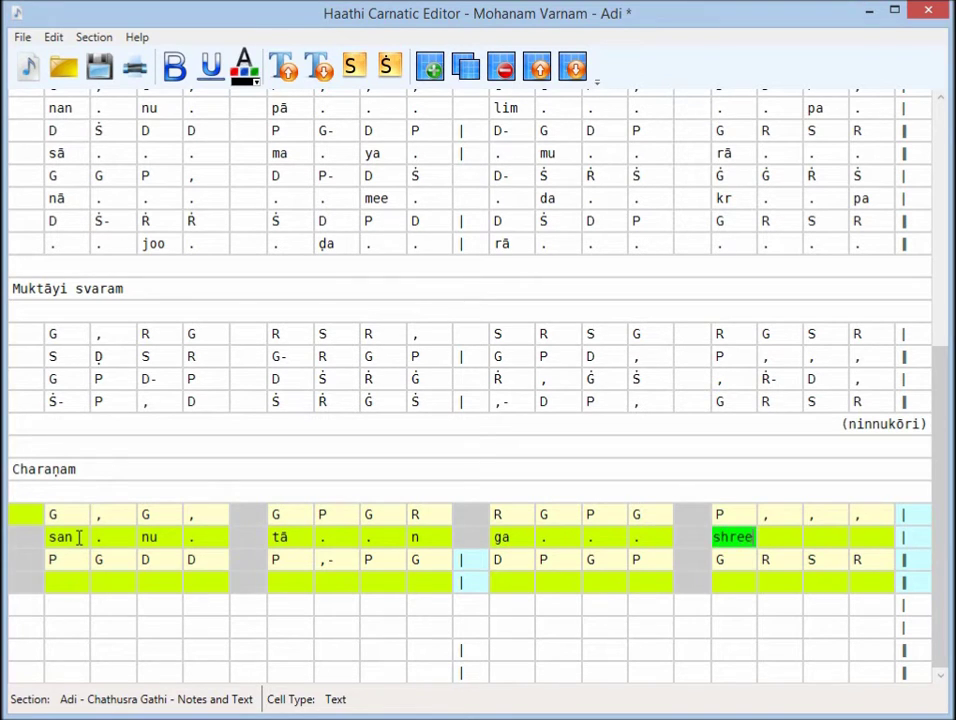
{"action": "type", "text": " . . ."}
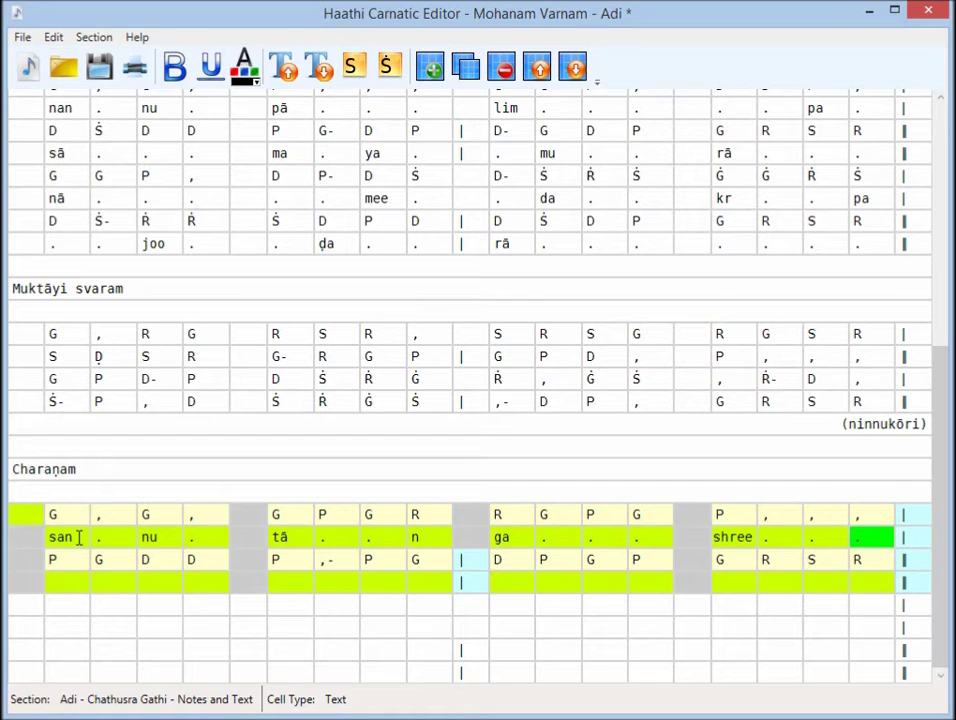
{"action": "left_click", "coordinate": [58, 586]}
{"action": "type", "text": ". . . . "}
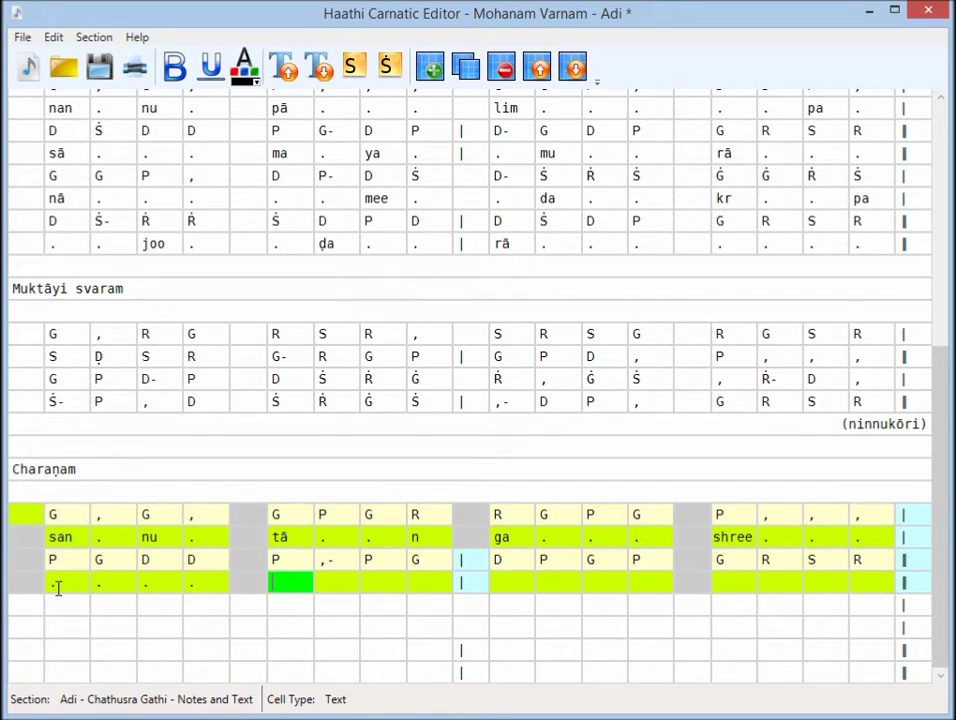
{"action": "type", "text": "ni . va"}
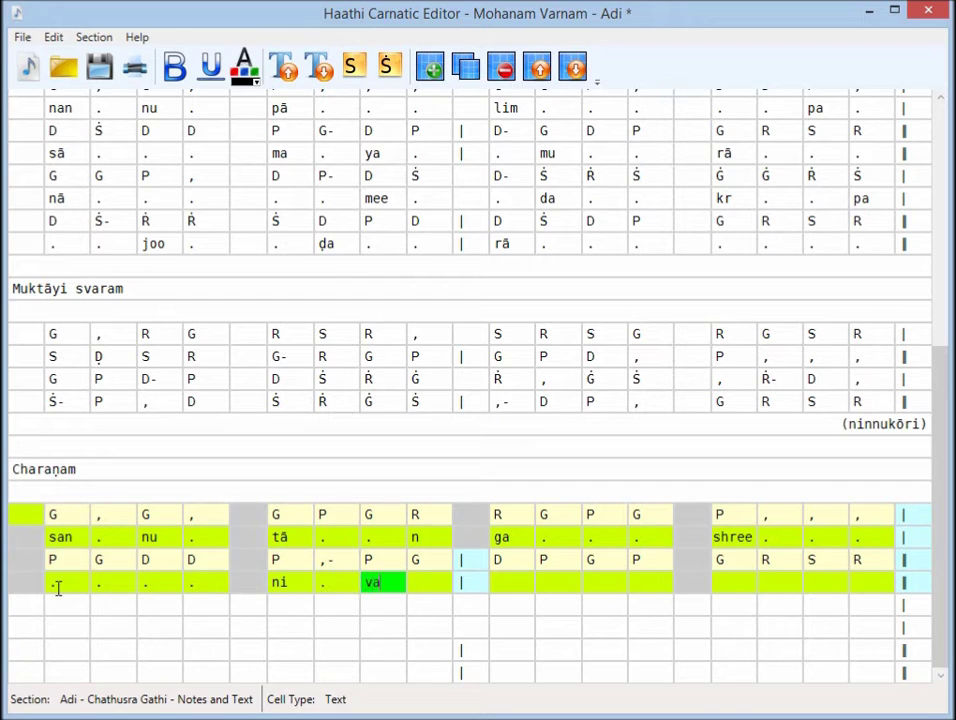
{"action": "key", "text": "BackSpace"}
{"action": "type", "text": "ā . "}
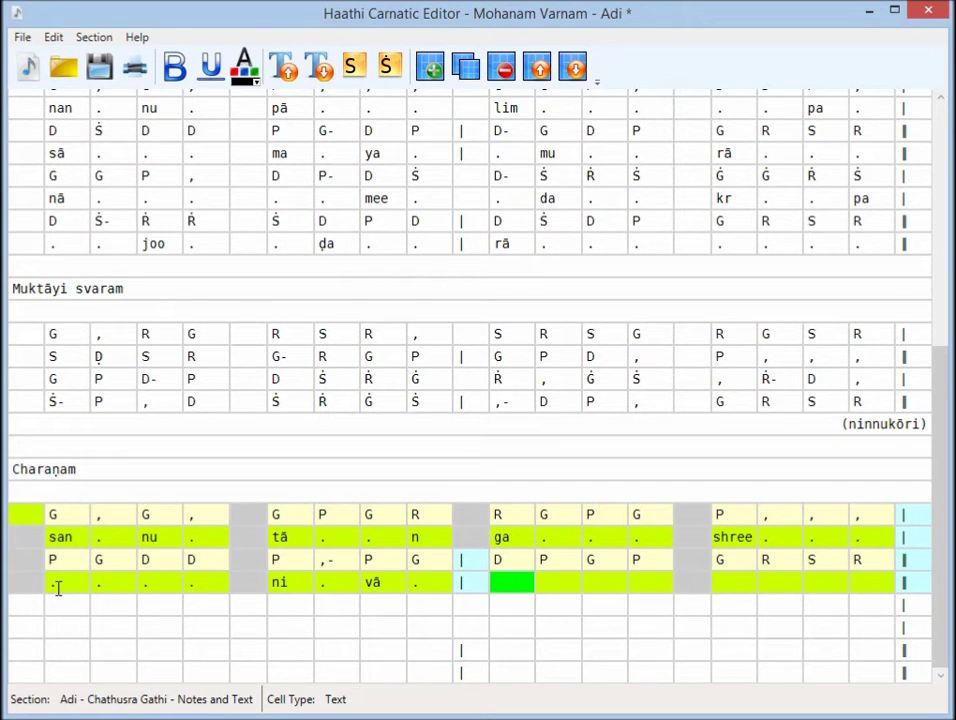
{"action": "type", "text": ". . . ."}
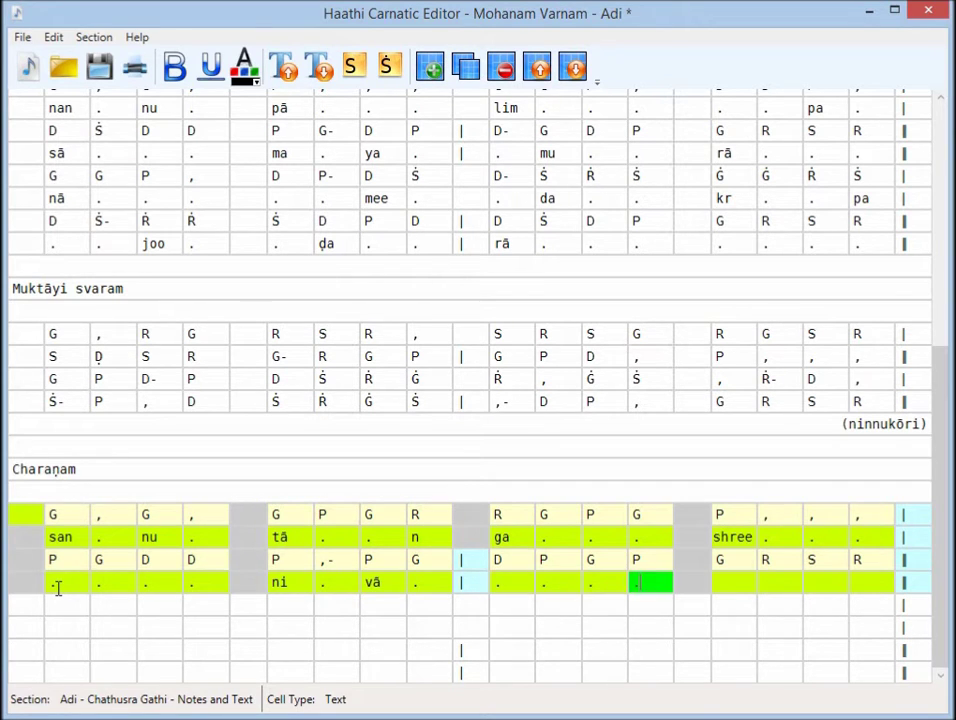
{"action": "type", "text": " sa . . ."}
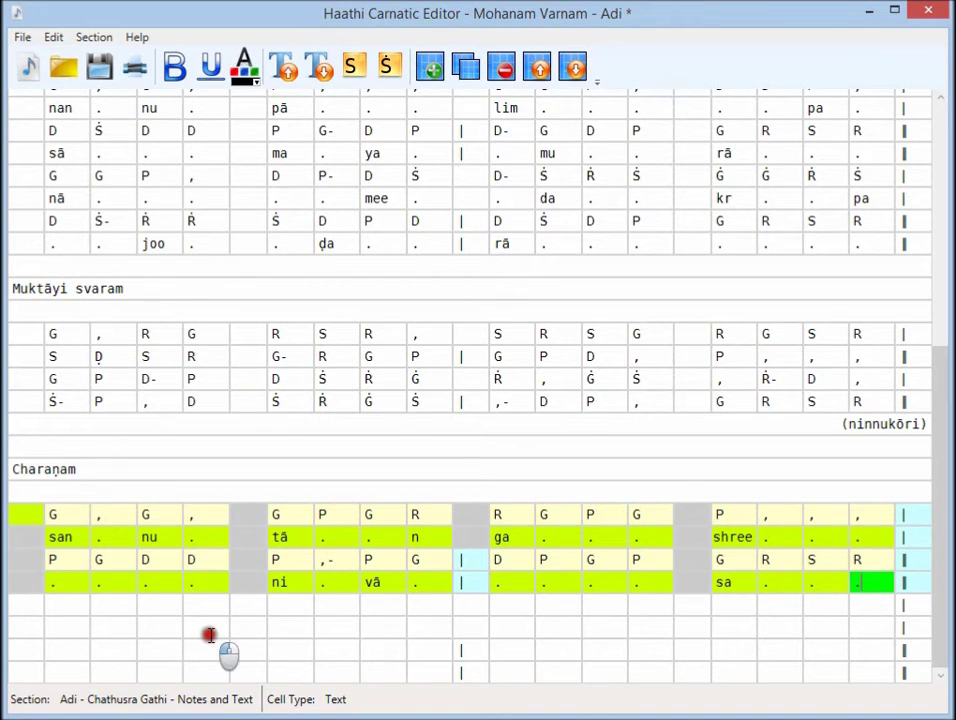
Delete the extra empty section below the Charaṇam lyrics
{"action": "left_click", "coordinate": [207, 629]}
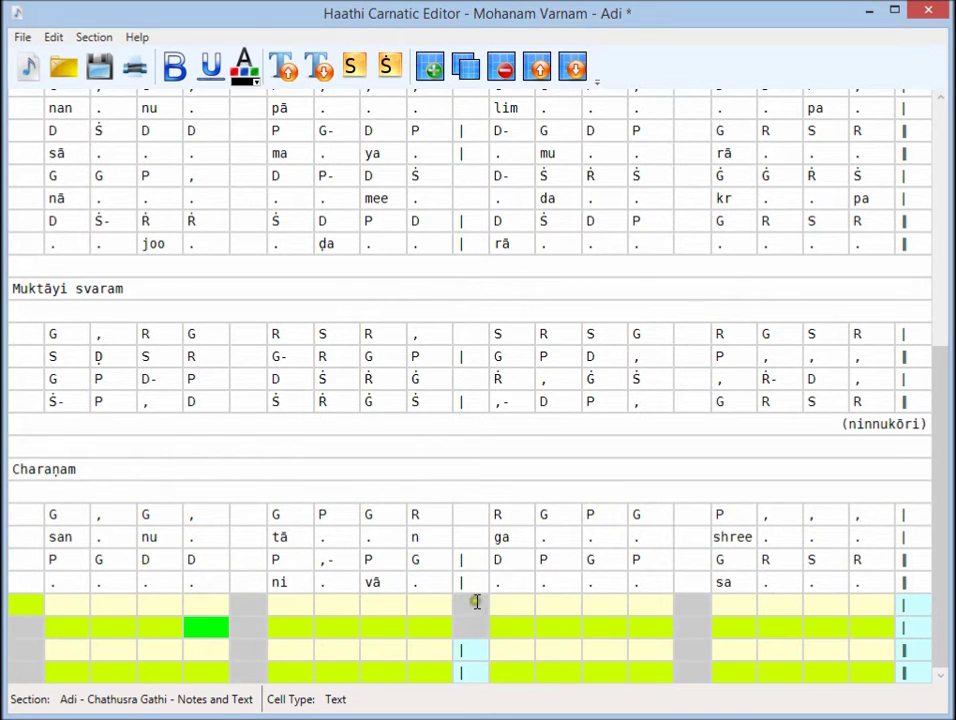
{"action": "left_click", "coordinate": [500, 78]}
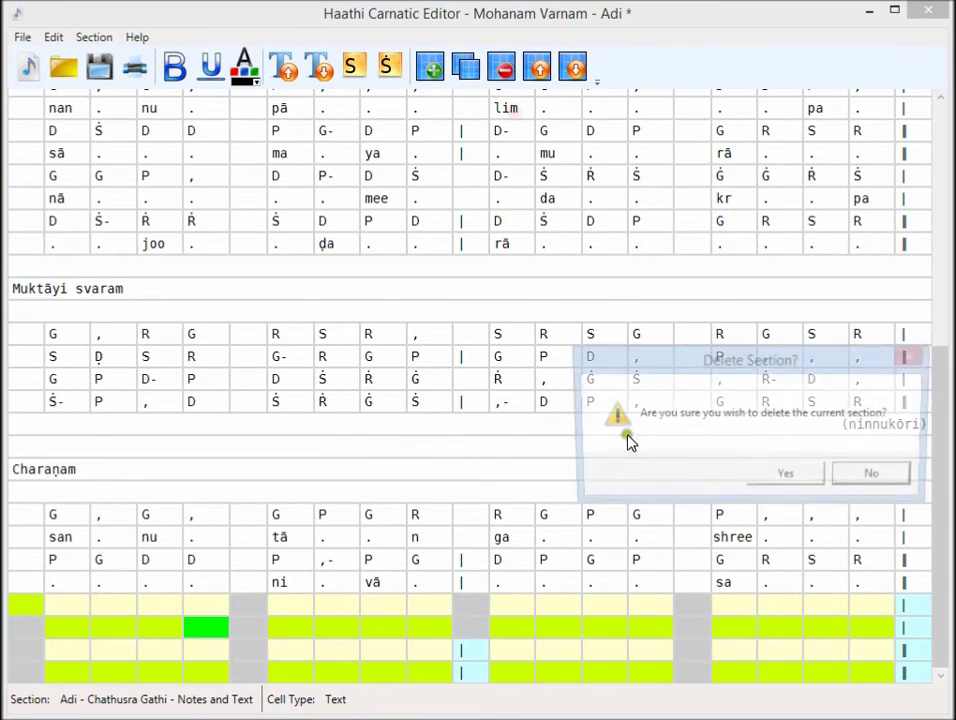
{"action": "left_click", "coordinate": [753, 472]}
Insert a blank line section below the Charaṇam
{"action": "left_click", "coordinate": [437, 674]}
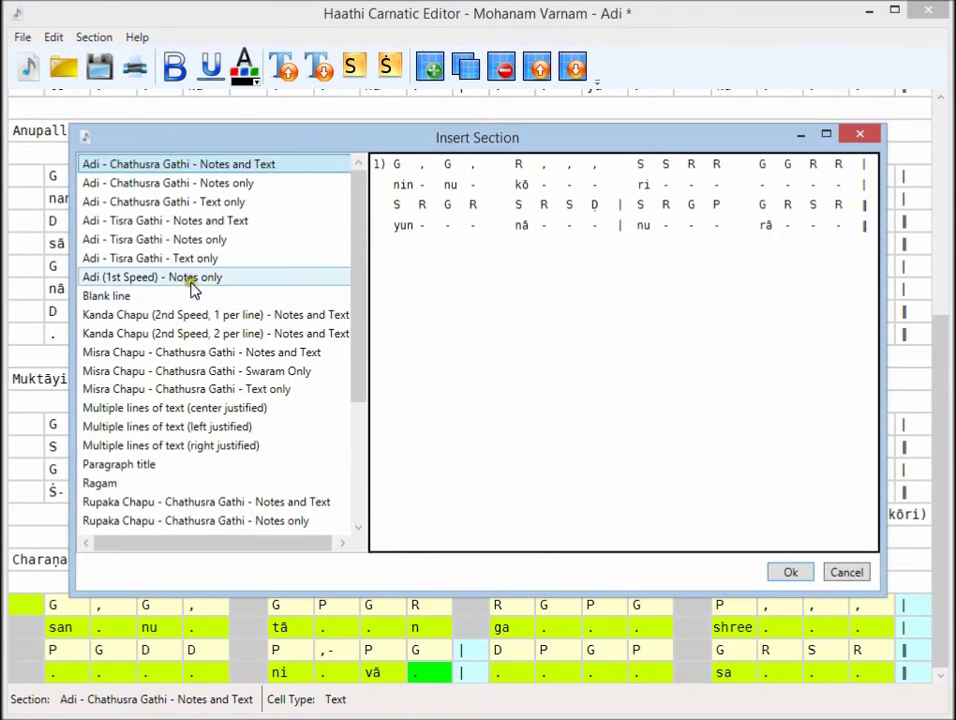
{"action": "left_click", "coordinate": [192, 297]}
{"action": "left_click", "coordinate": [788, 568]}
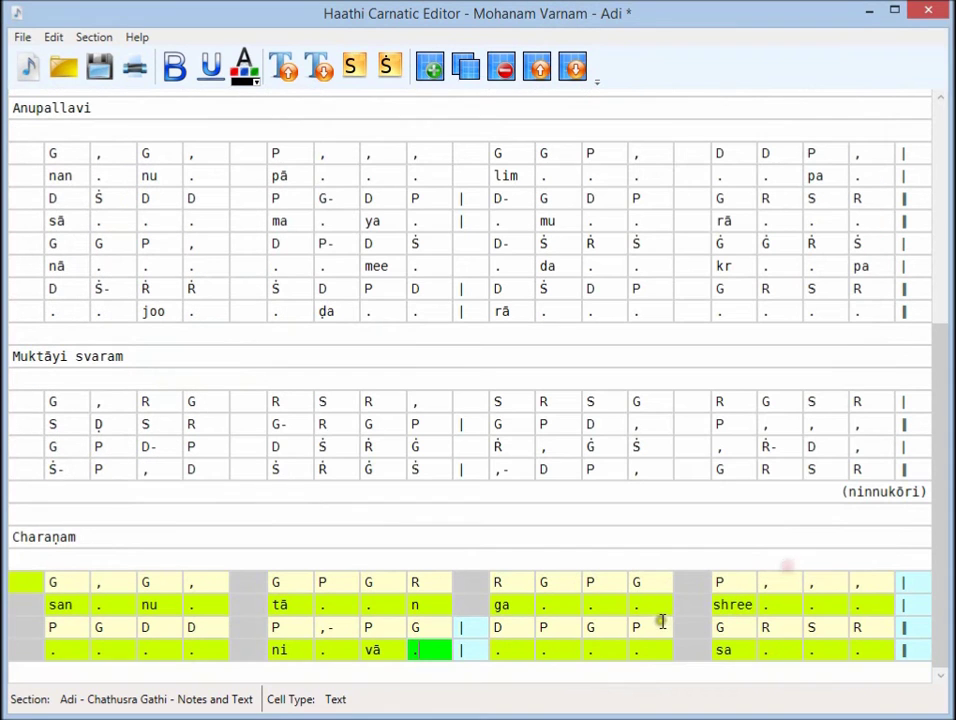
{"action": "left_click", "coordinate": [526, 668]}
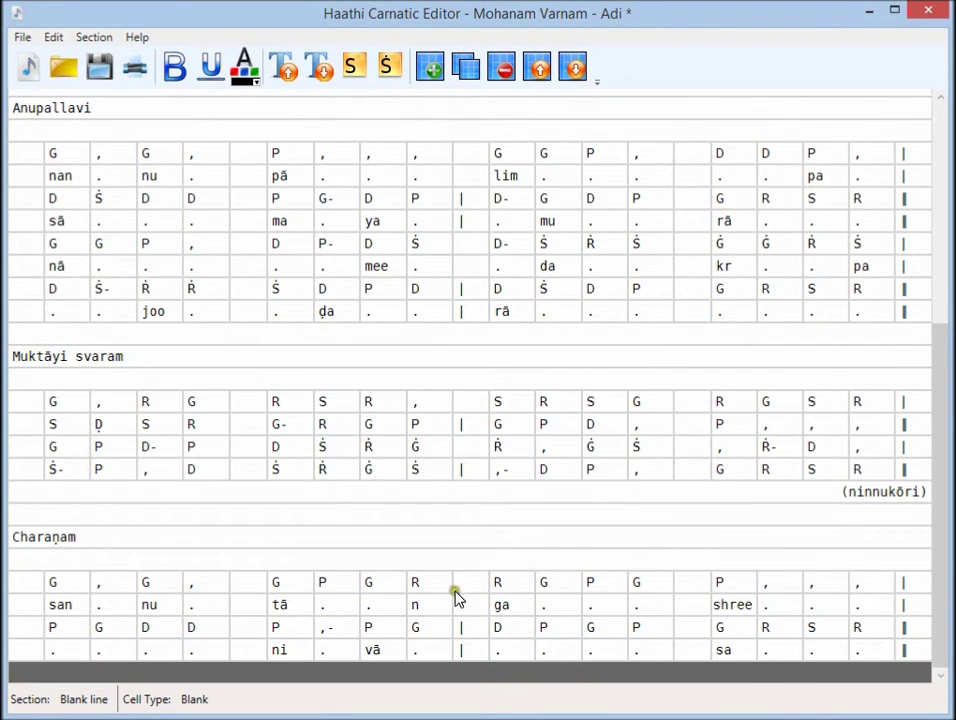
Choose the 'Adi - Chathusra Gathi - Notes only' section type to insert
{"action": "left_click", "coordinate": [438, 80]}
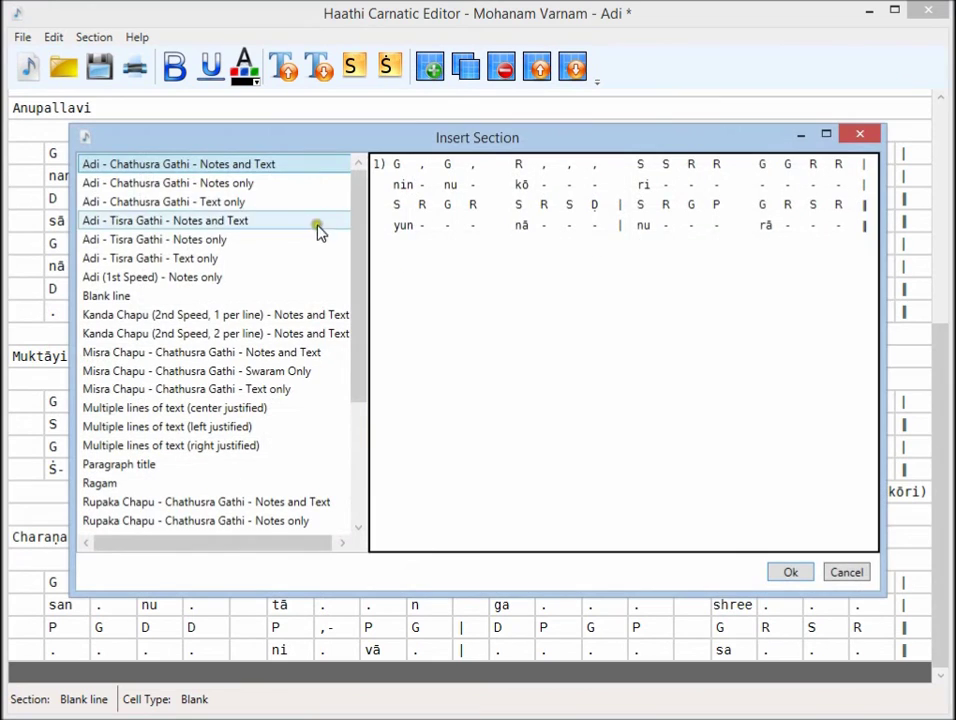
{"action": "left_click", "coordinate": [265, 183]}
{"action": "left_click", "coordinate": [391, 445]}
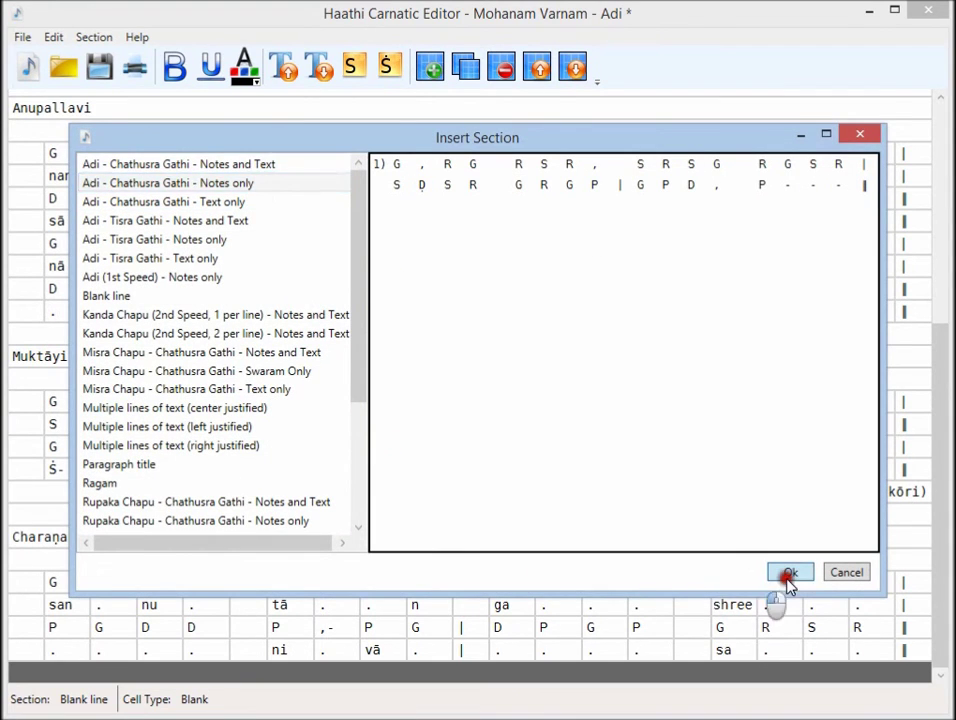
Insert the notes-only section labelled 1) with svaras G,,,R,S,R,,,Ḍ,,,R,Ḍ,S,,,R,,,G,R,
{"action": "left_click", "coordinate": [788, 574]}
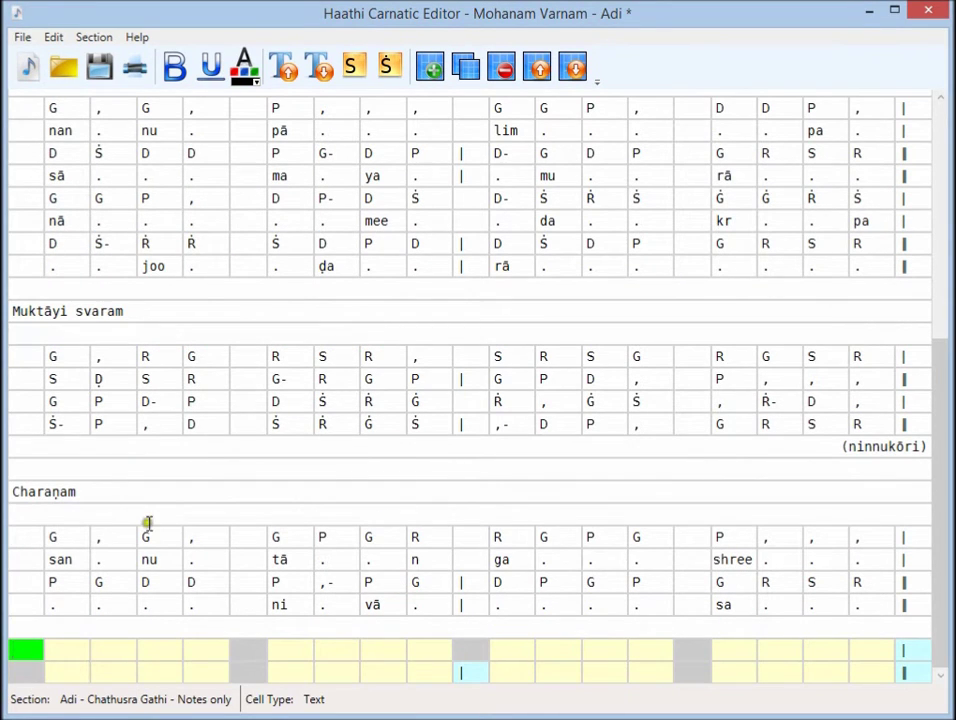
{"action": "type", "text": "1)"}
{"action": "left_click", "coordinate": [77, 648]}
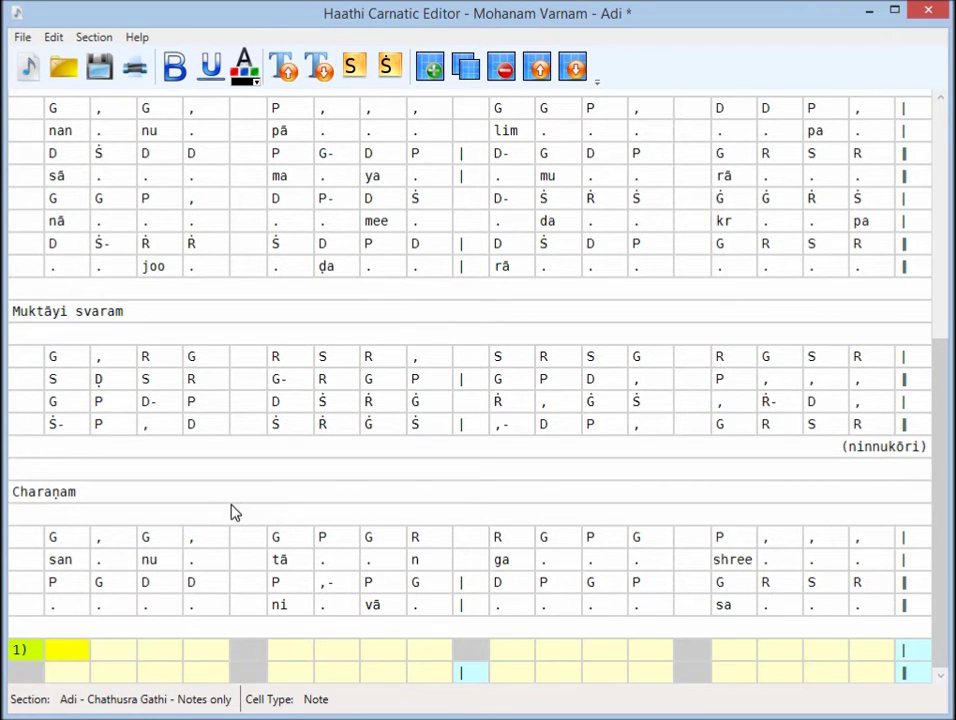
{"action": "type", "text": "G"}
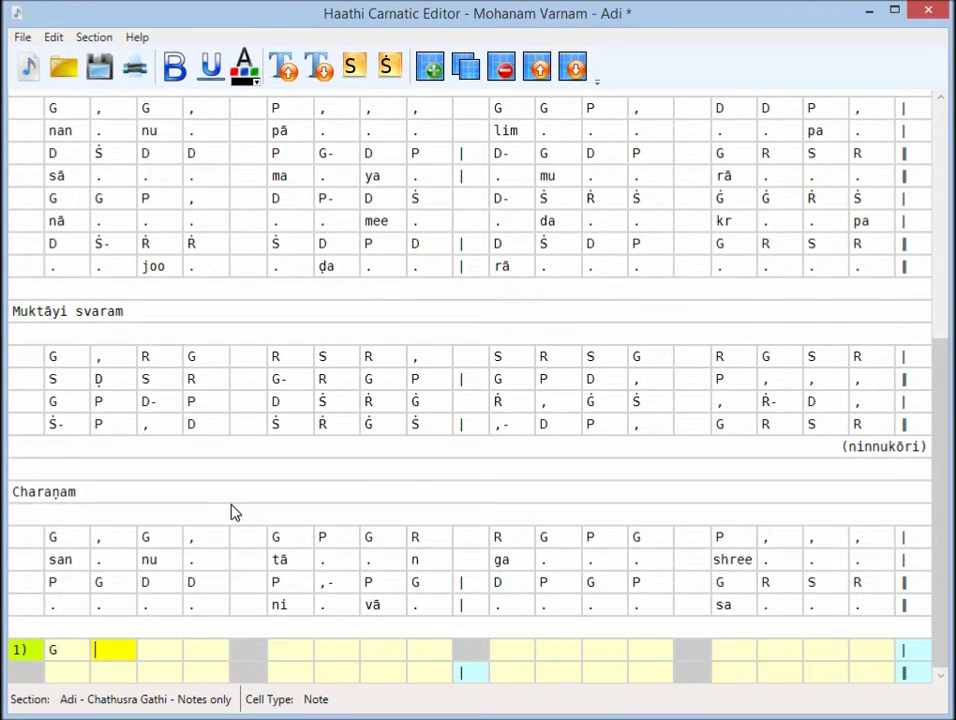
{"action": "type", "text": ",,,R,"}
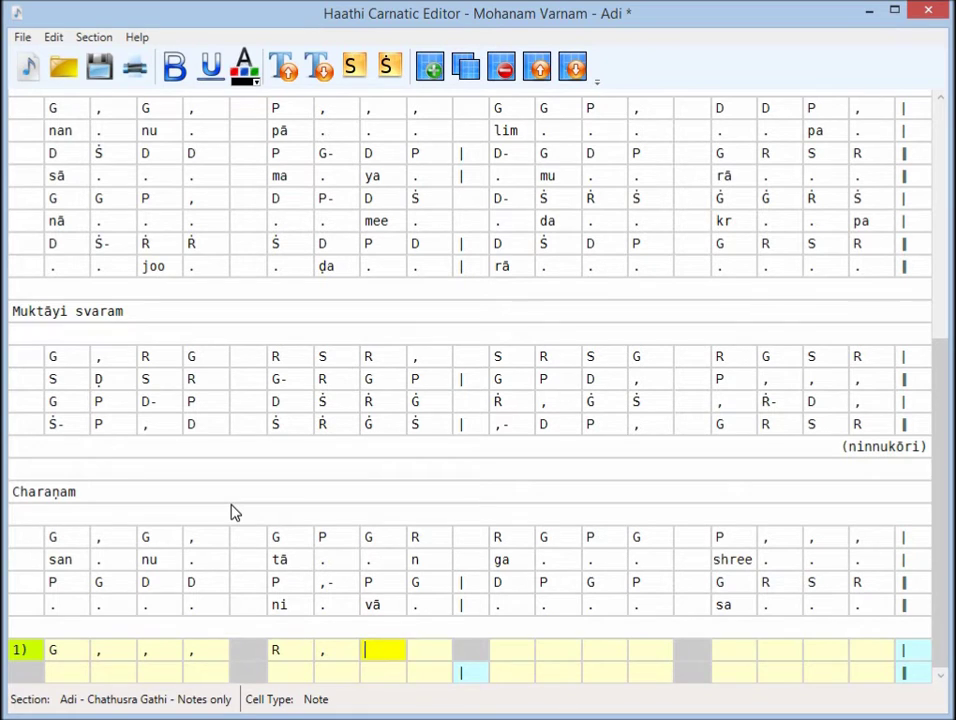
{"action": "type", "text": "S,R,,"}
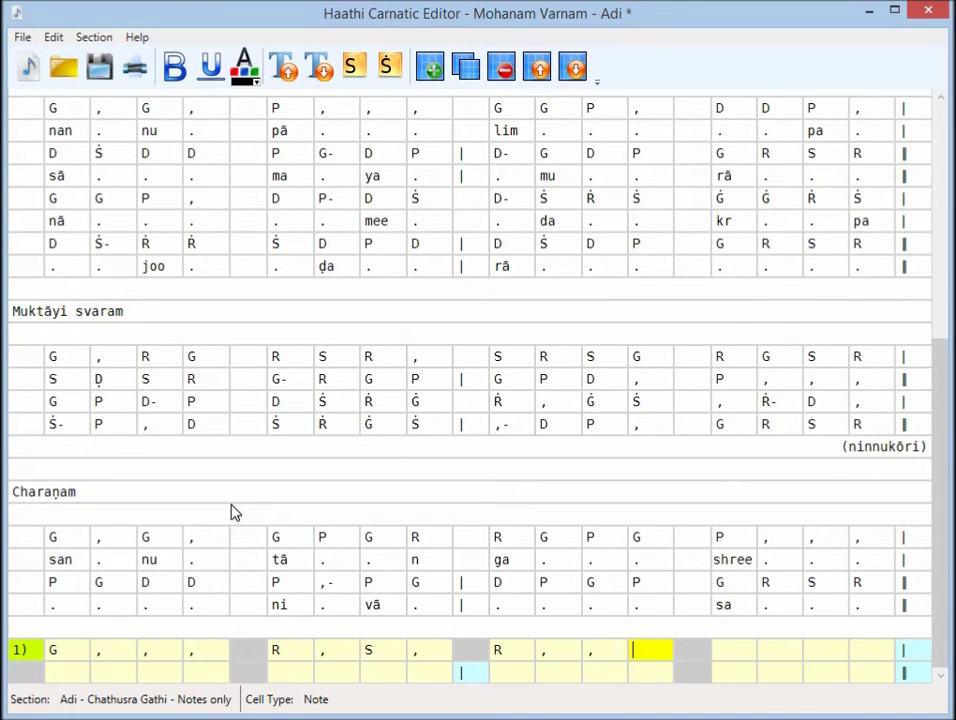
{"action": "type", "text": ",D"}
{"action": "type", "text": ",,"}
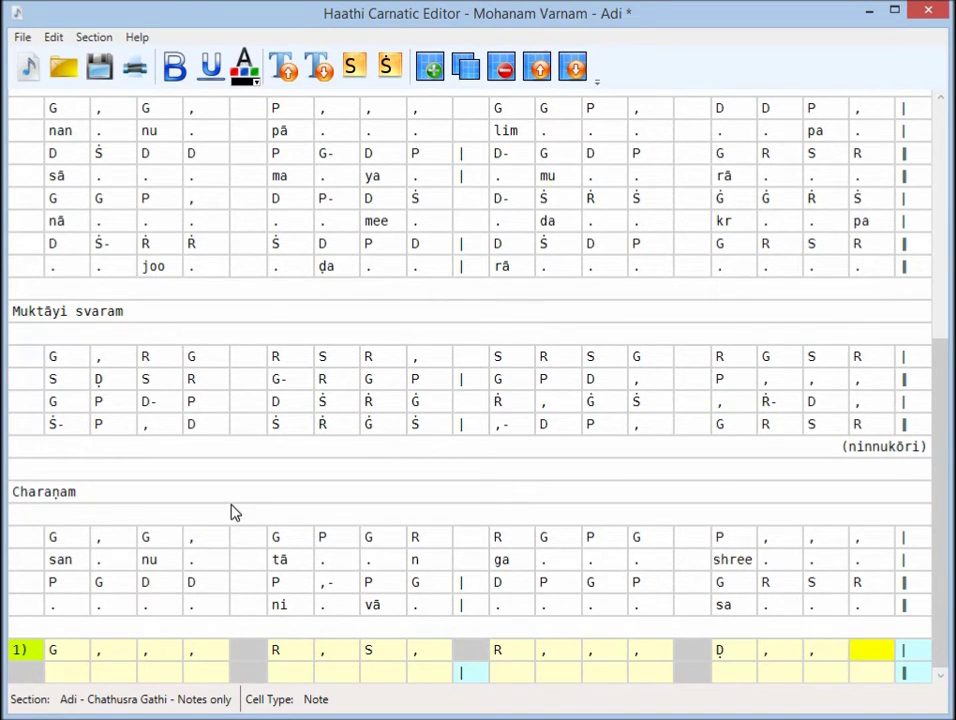
{"action": "type", "text": ",R,"}
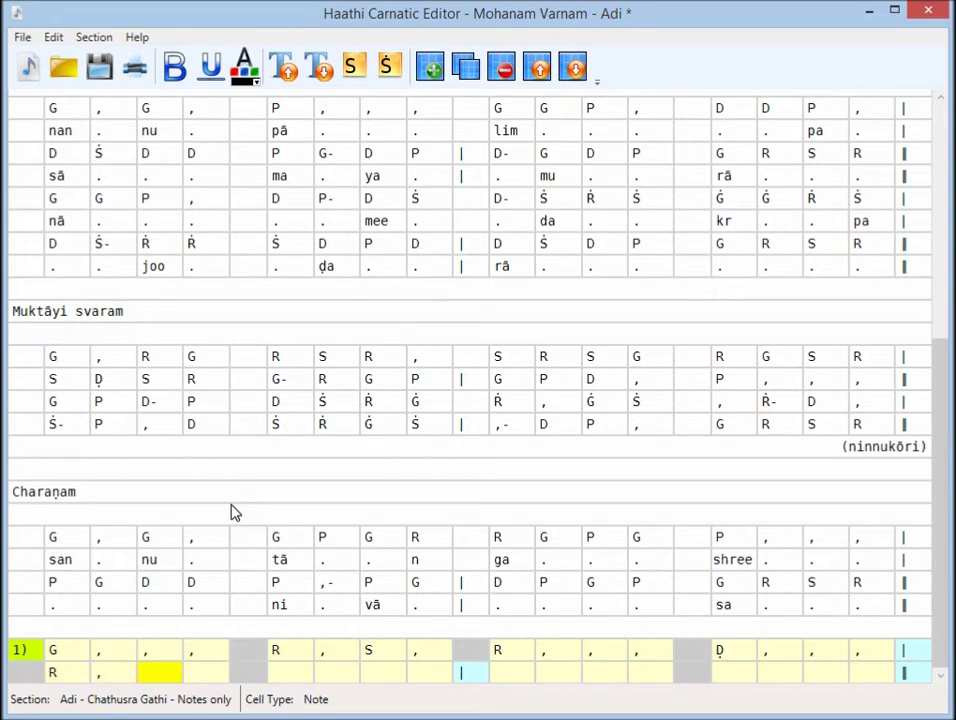
{"action": "type", "text": "D"}
{"action": "key", "text": "period"}
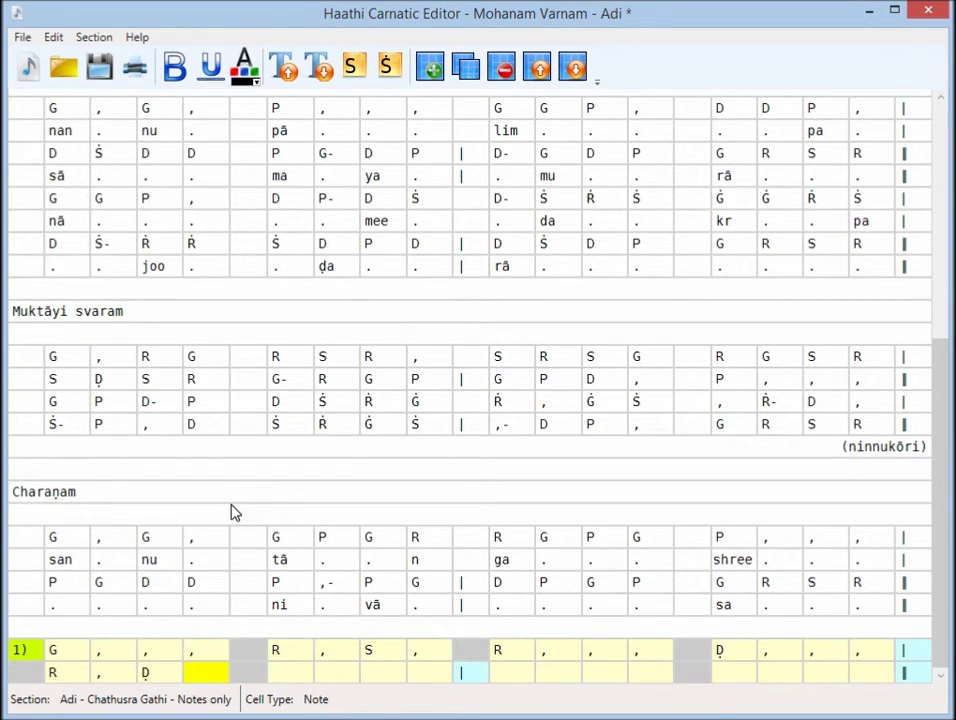
{"action": "type", "text": ","}
{"action": "type", "text": "S,,,R"}
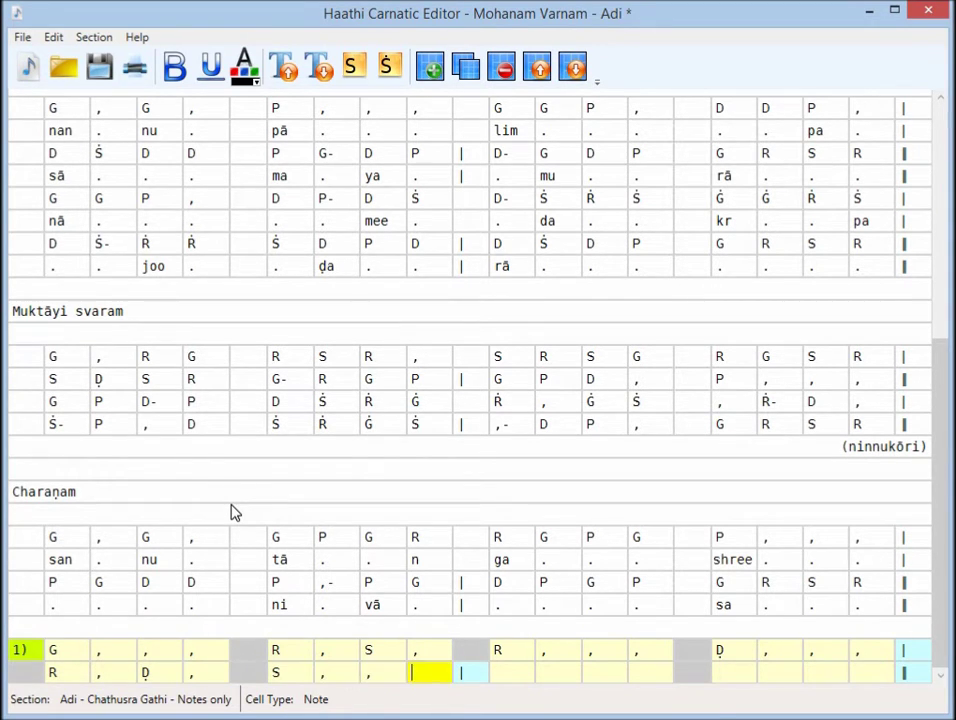
{"action": "type", "text": ",,,G,"}
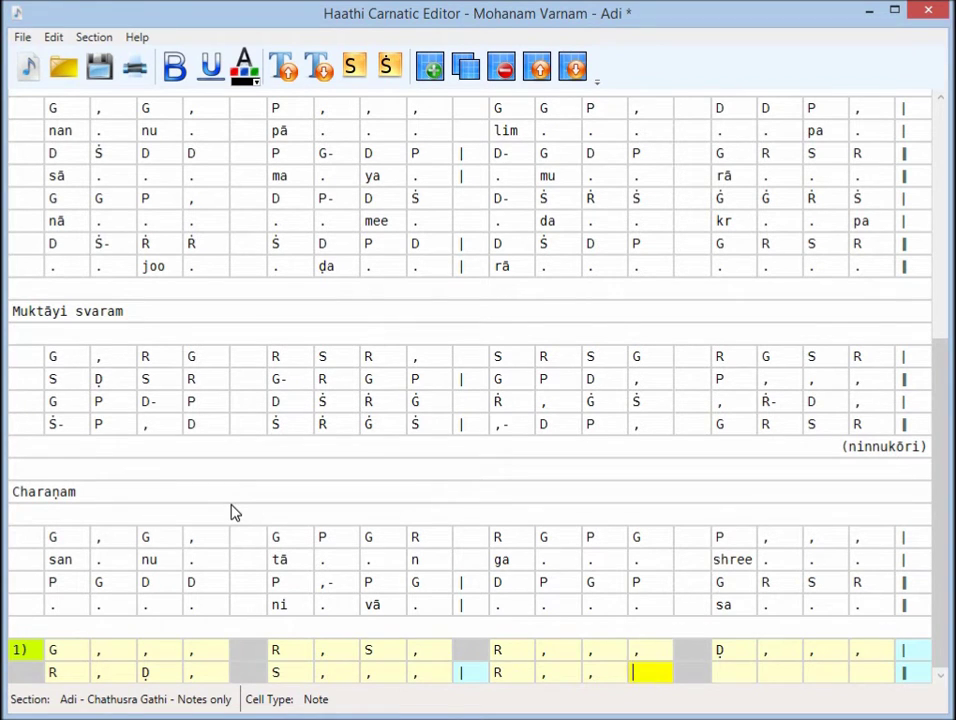
{"action": "type", "text": "R"}
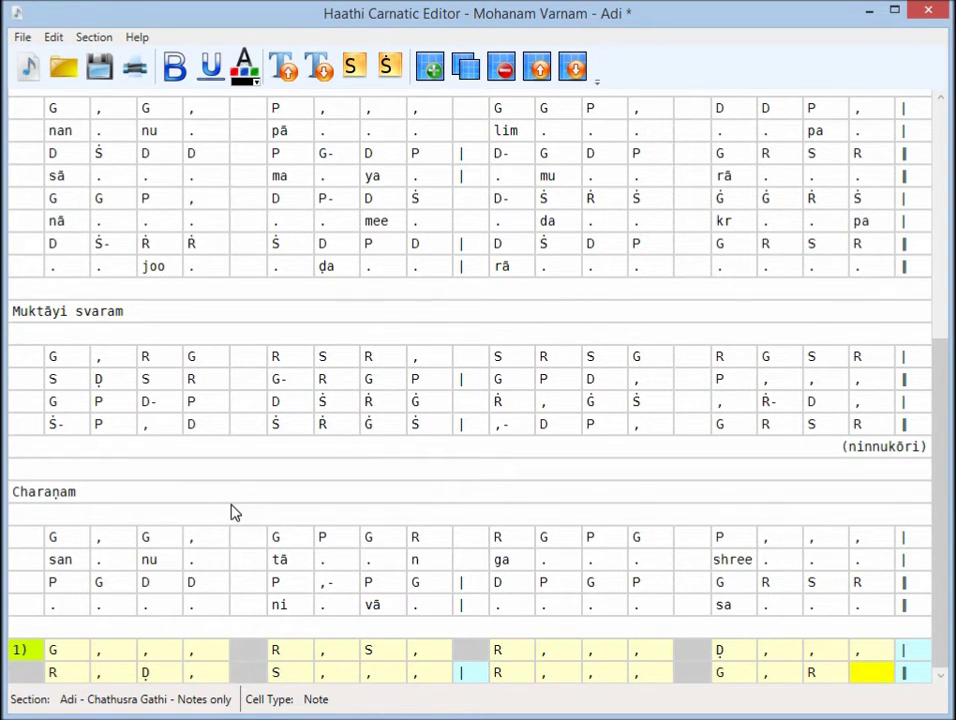
{"action": "type", "text": ","}
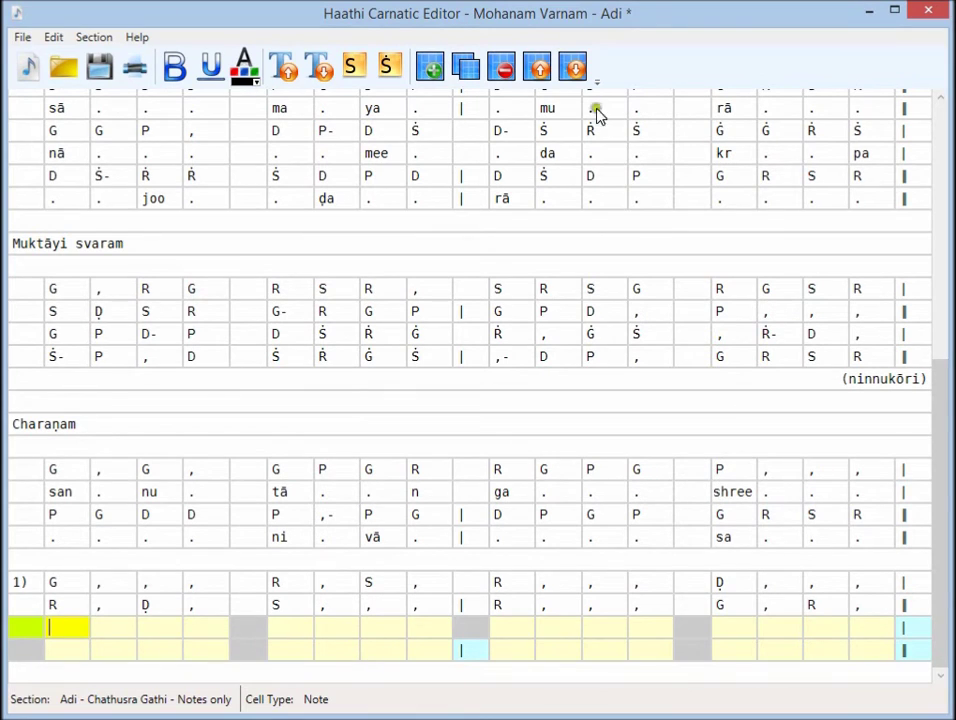
Move the empty note lines down a row and label them 2)
{"action": "left_click", "coordinate": [580, 79]}
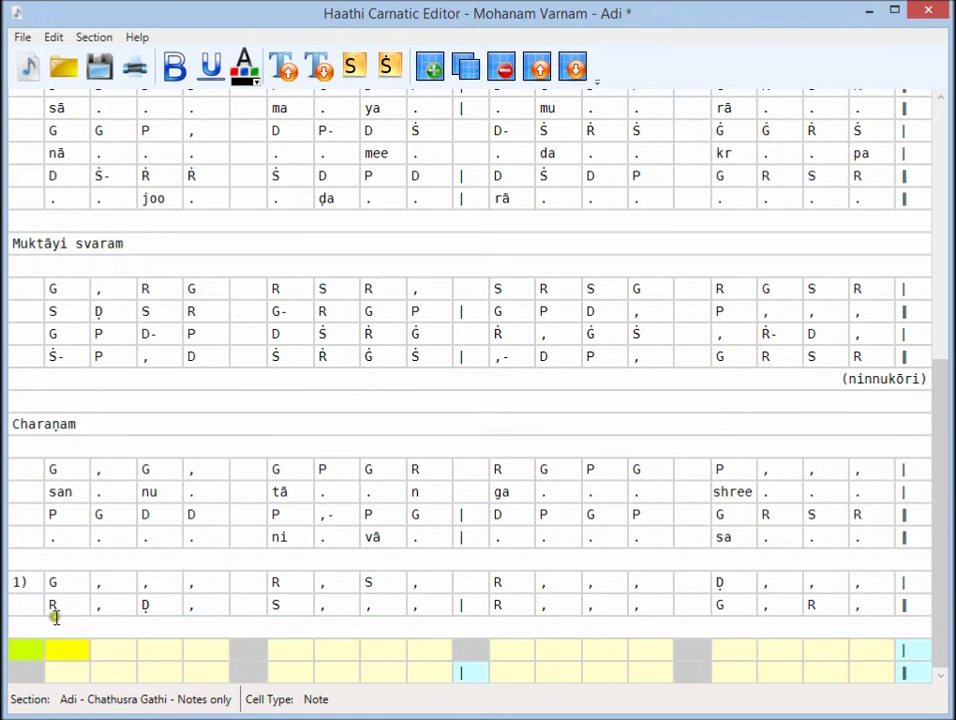
{"action": "left_click", "coordinate": [26, 651]}
{"action": "type", "text": "2)"}
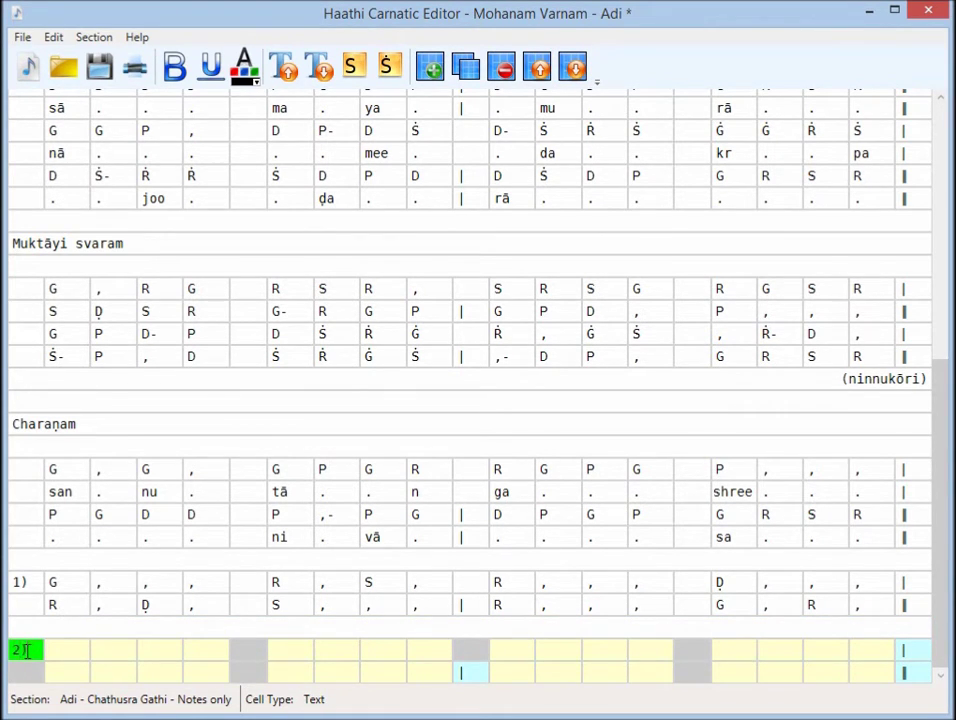
Add a right-justified text line '(sannutānga)' directly beneath svaram line 1)
{"action": "left_click", "coordinate": [166, 584]}
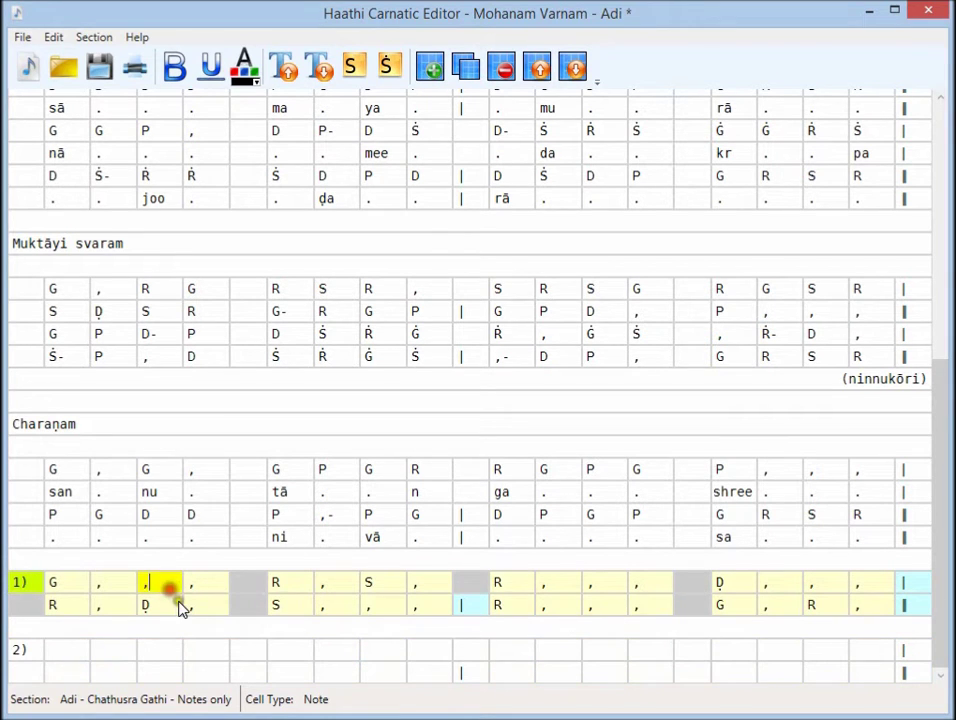
{"action": "left_click", "coordinate": [430, 70]}
{"action": "scroll", "coordinate": [212, 425], "scroll_direction": "down", "scroll_amount": 4}
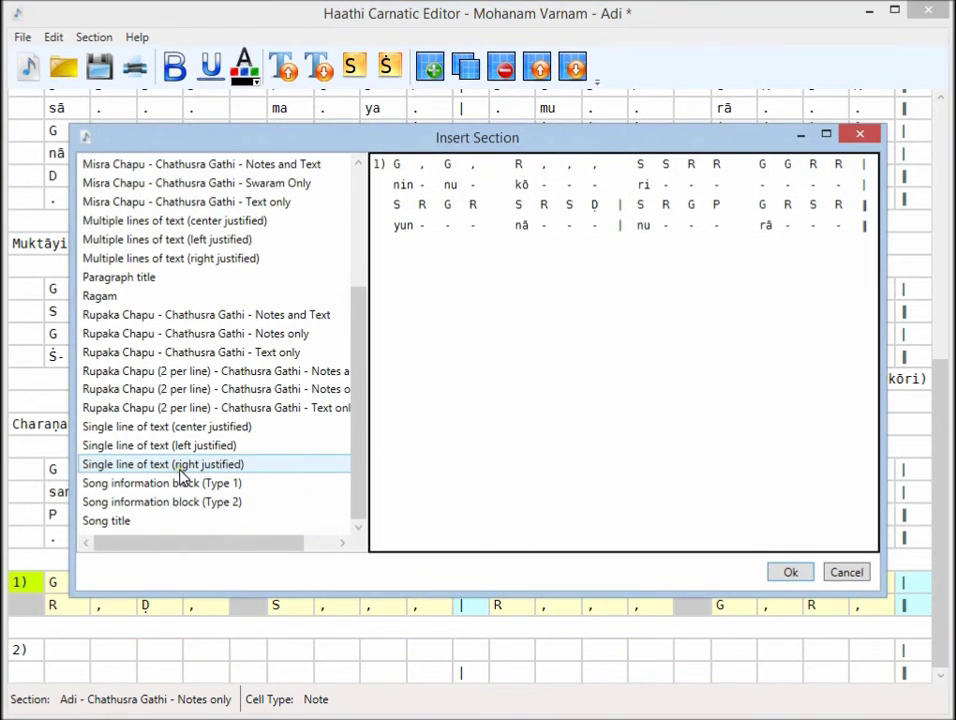
{"action": "left_click", "coordinate": [166, 446]}
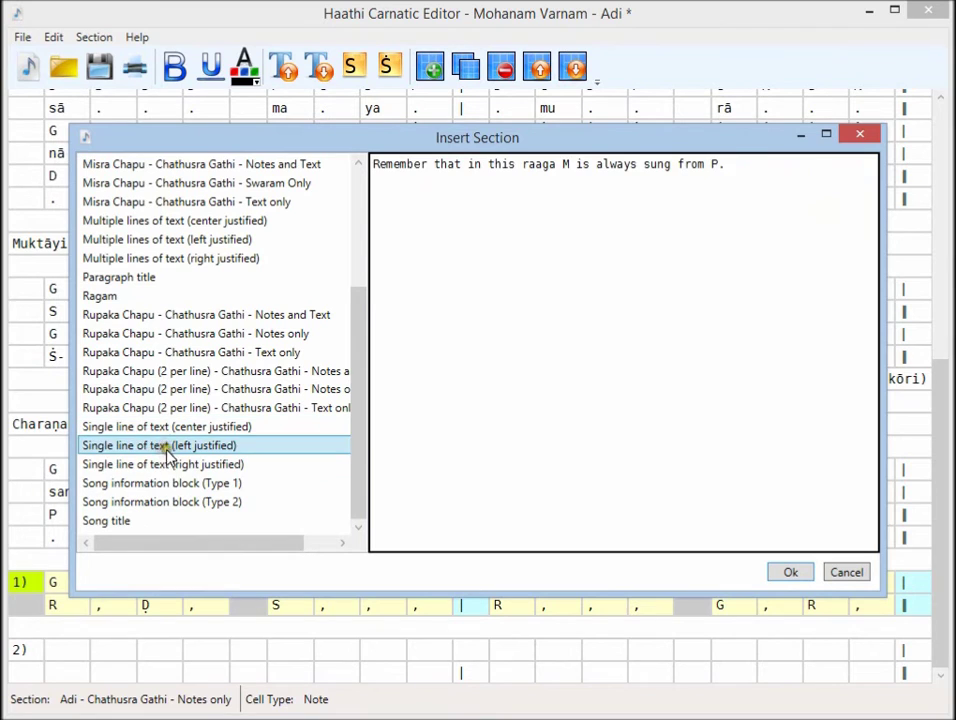
{"action": "left_click", "coordinate": [175, 463]}
{"action": "left_click", "coordinate": [785, 574]}
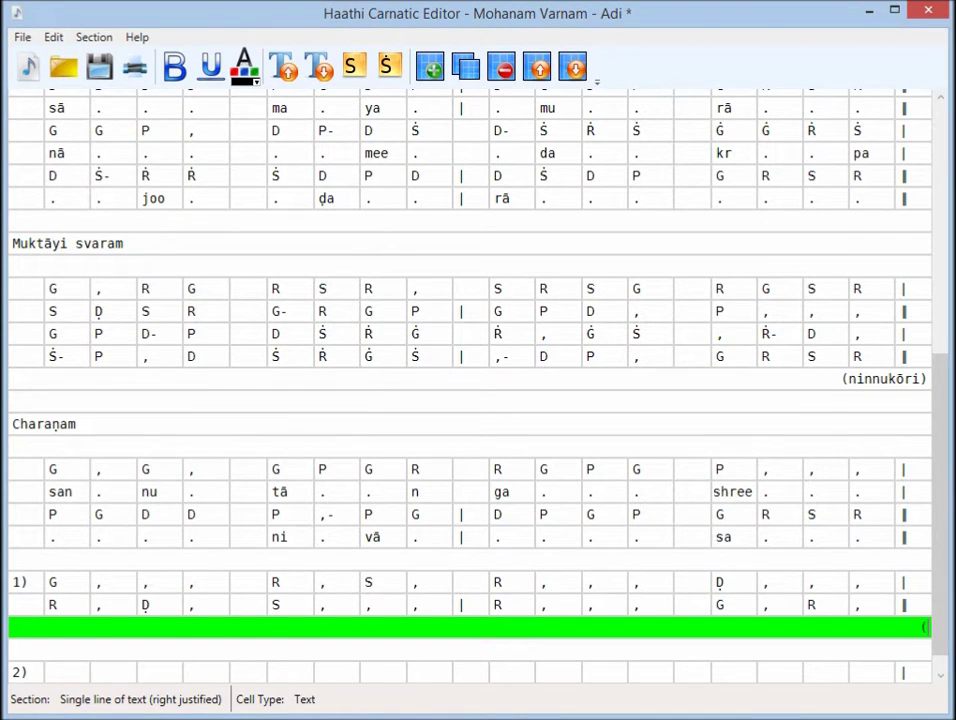
{"action": "type", "text": "(san"}
{"action": "type", "text": "nuta"}
{"action": "type", "text": "nutān"}
{"action": "type", "text": "ga)"}
{"action": "left_click", "coordinate": [341, 670]}
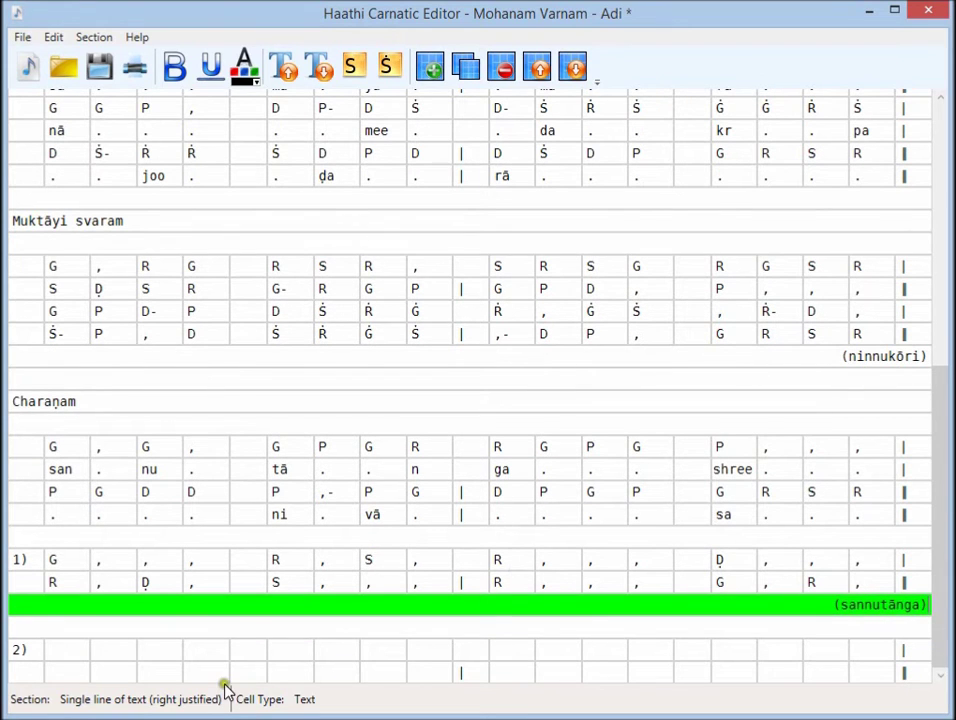
Enter line 2) svaras G,GRGRSRG,GPDDSRG,GGDPGRG,GSDPGR across both rows
{"action": "left_click", "coordinate": [69, 650]}
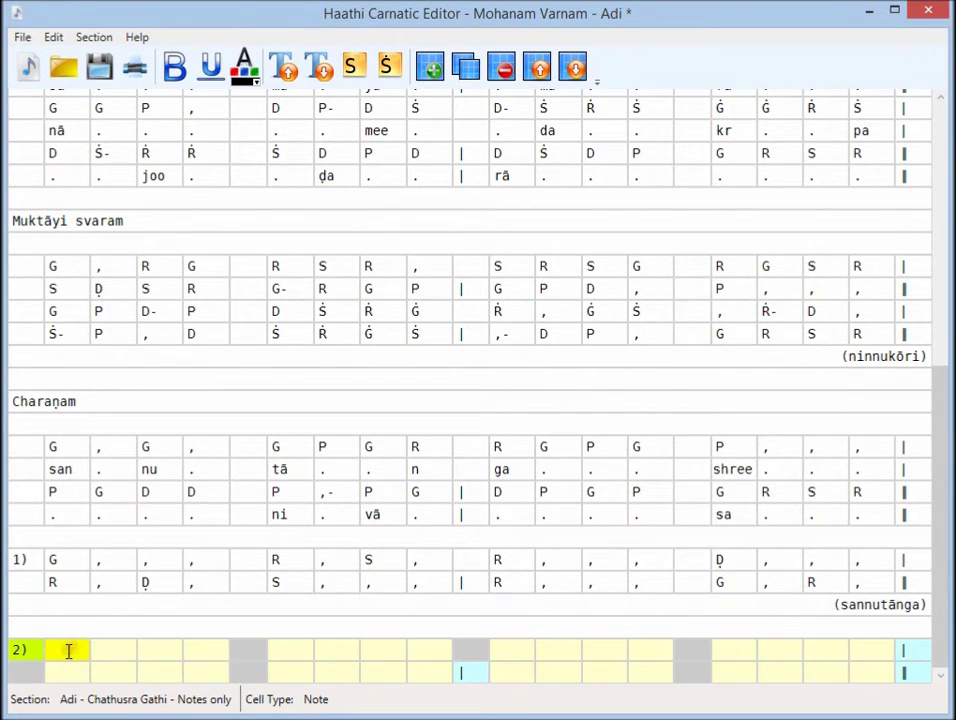
{"action": "type", "text": "G"}
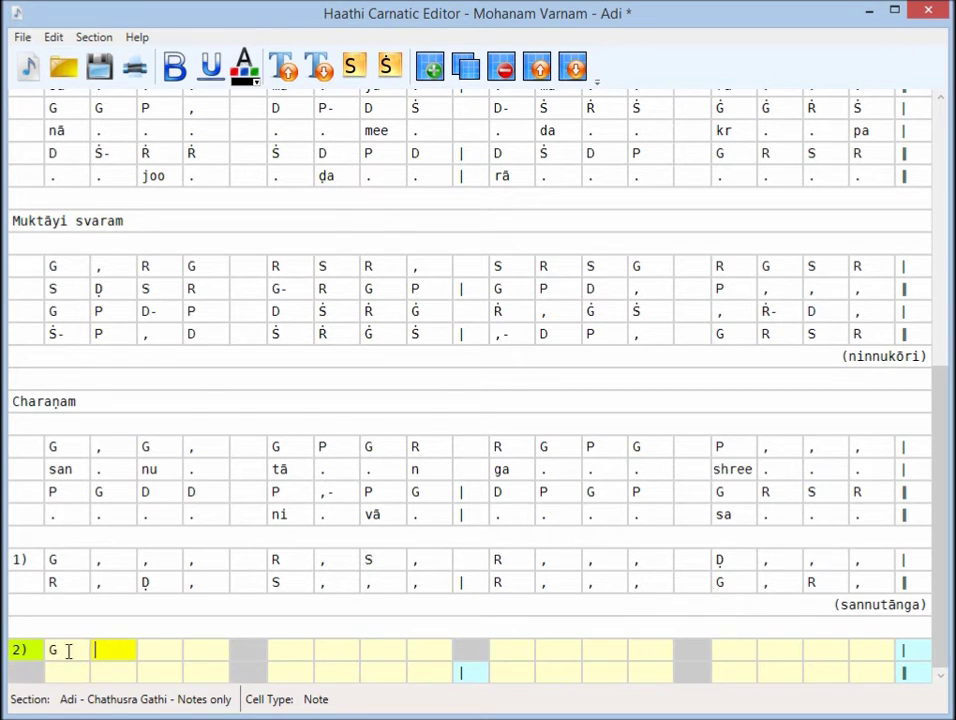
{"action": "type", "text": ",GRGRS"}
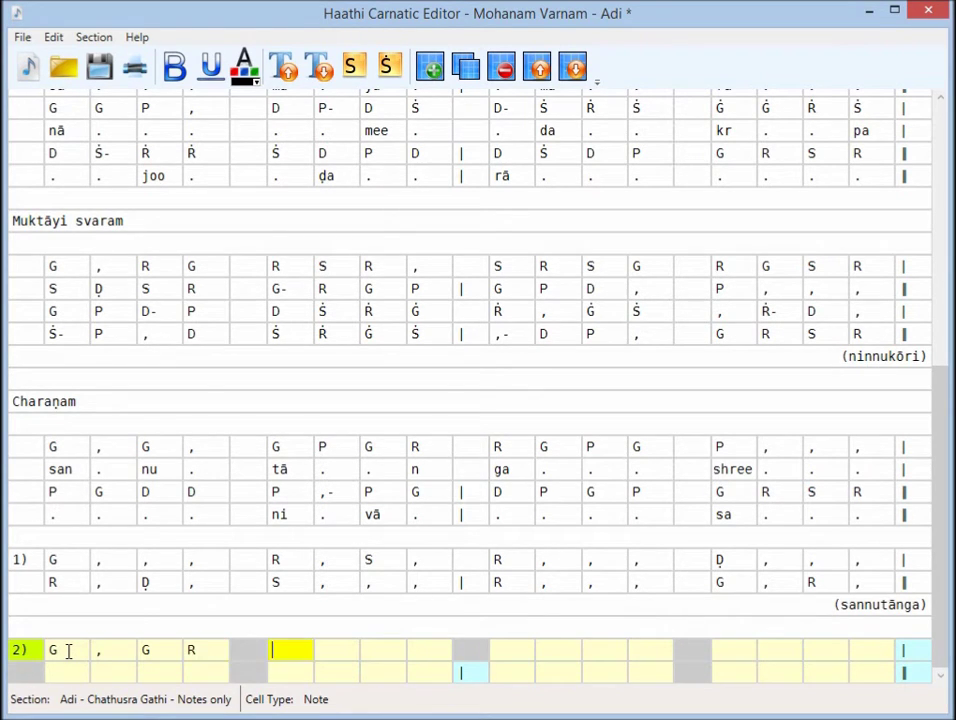
{"action": "type", "text": "RG"}
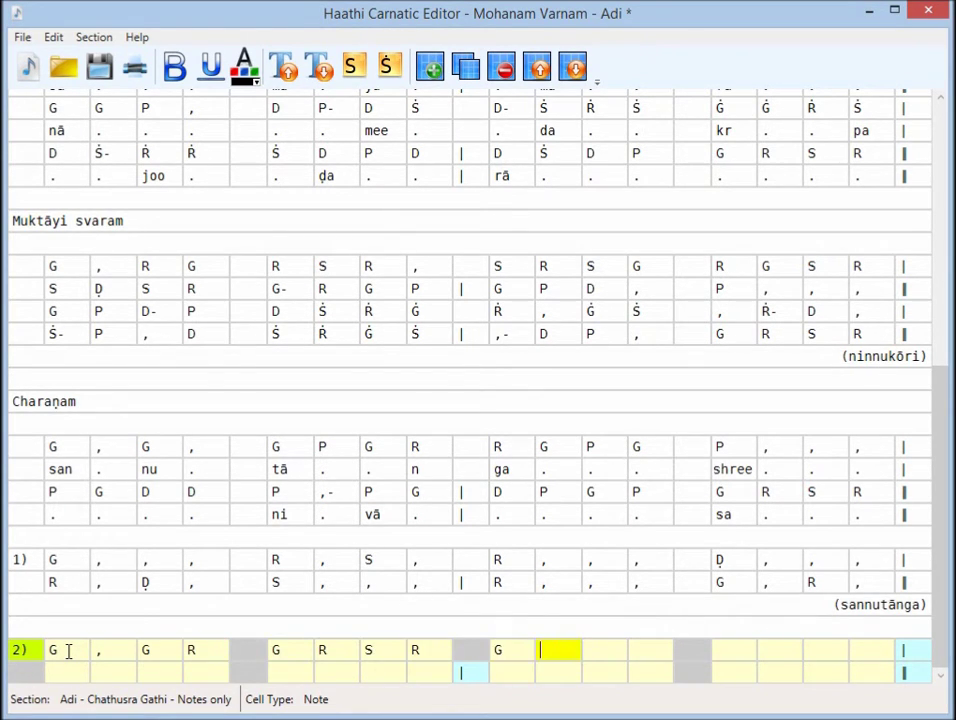
{"action": "type", "text": ",G"}
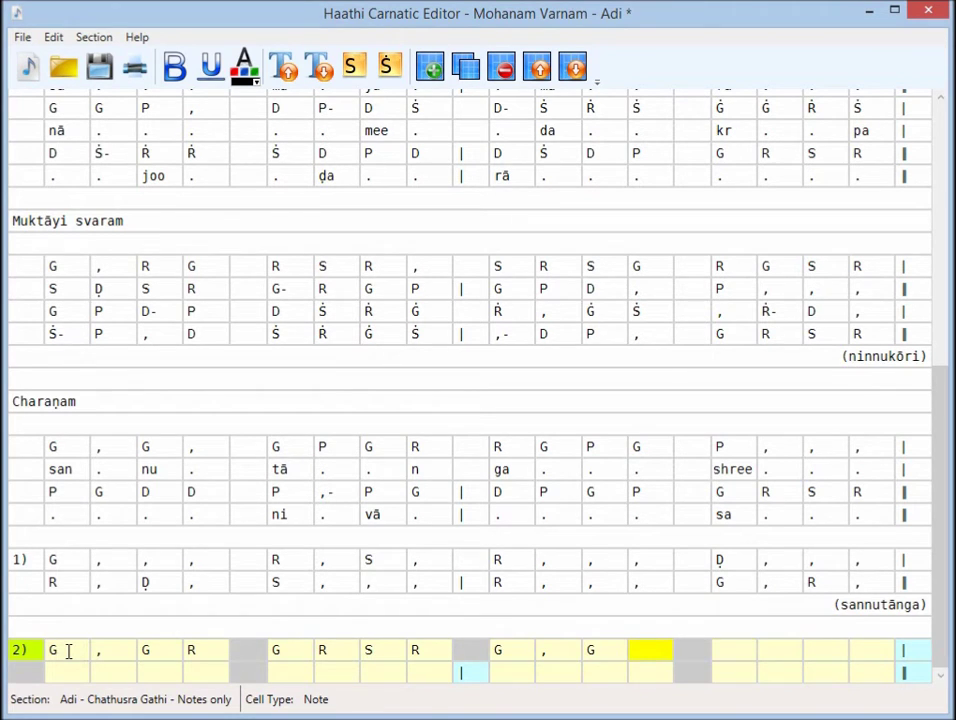
{"action": "type", "text": "P"}
{"action": "type", "text": "D"}
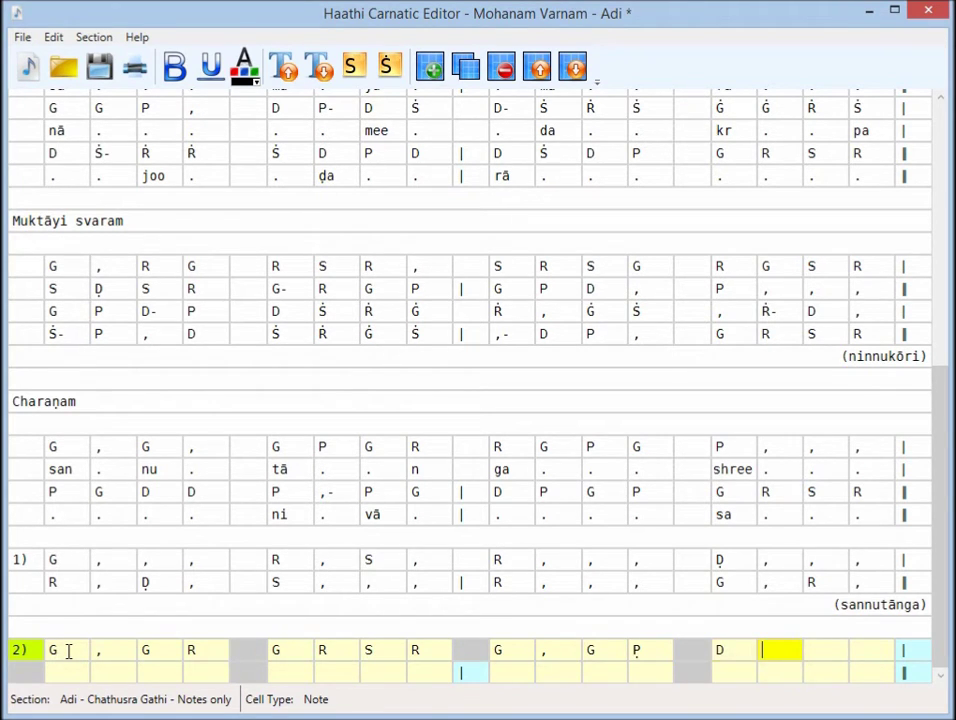
{"action": "type", "text": "DS"}
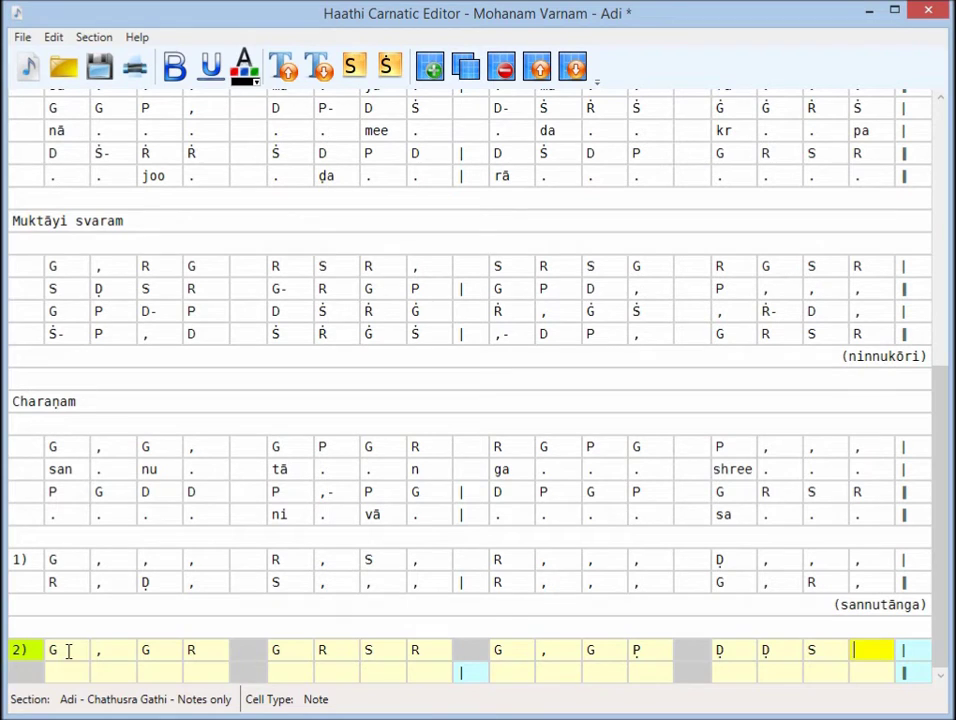
{"action": "type", "text": "RG,G"}
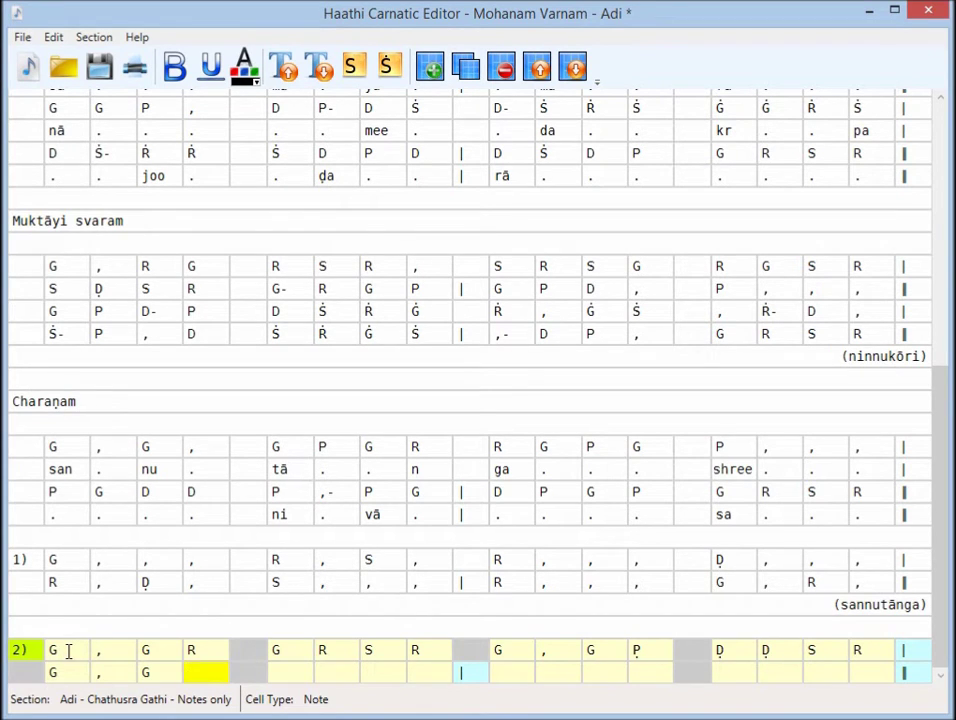
{"action": "type", "text": "G"}
{"action": "type", "text": "DPGRG,"}
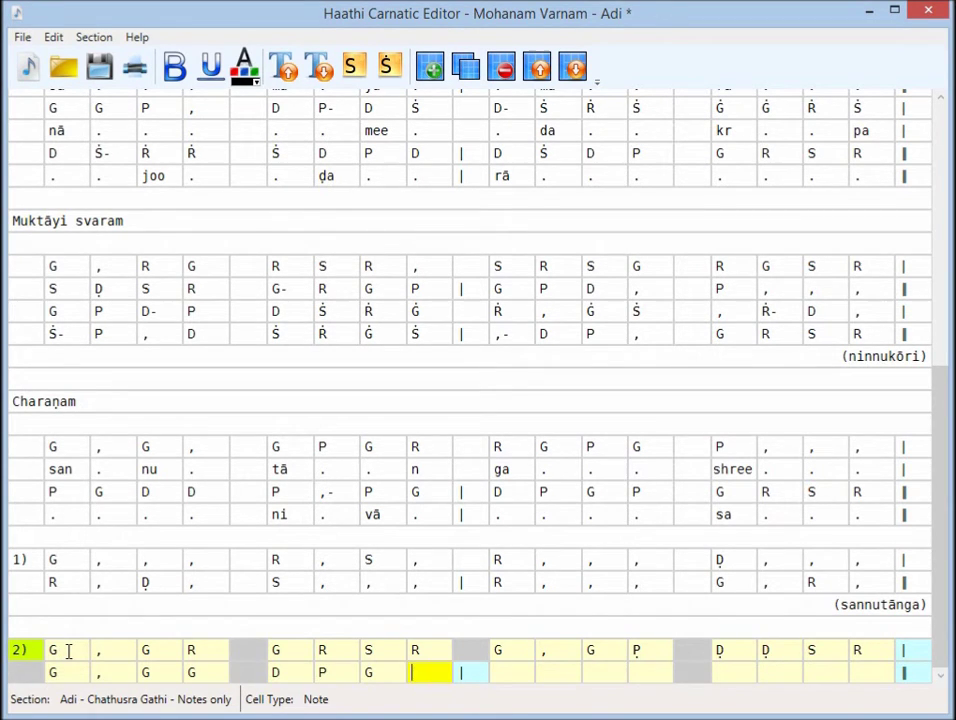
{"action": "type", "text": "G"}
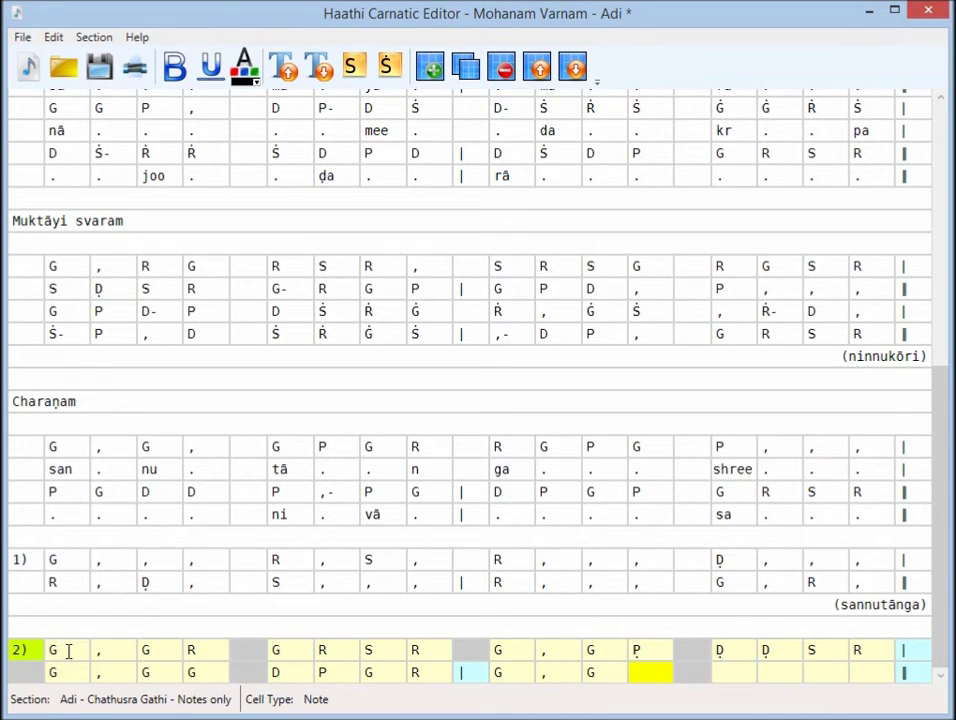
{"action": "type", "text": "S"}
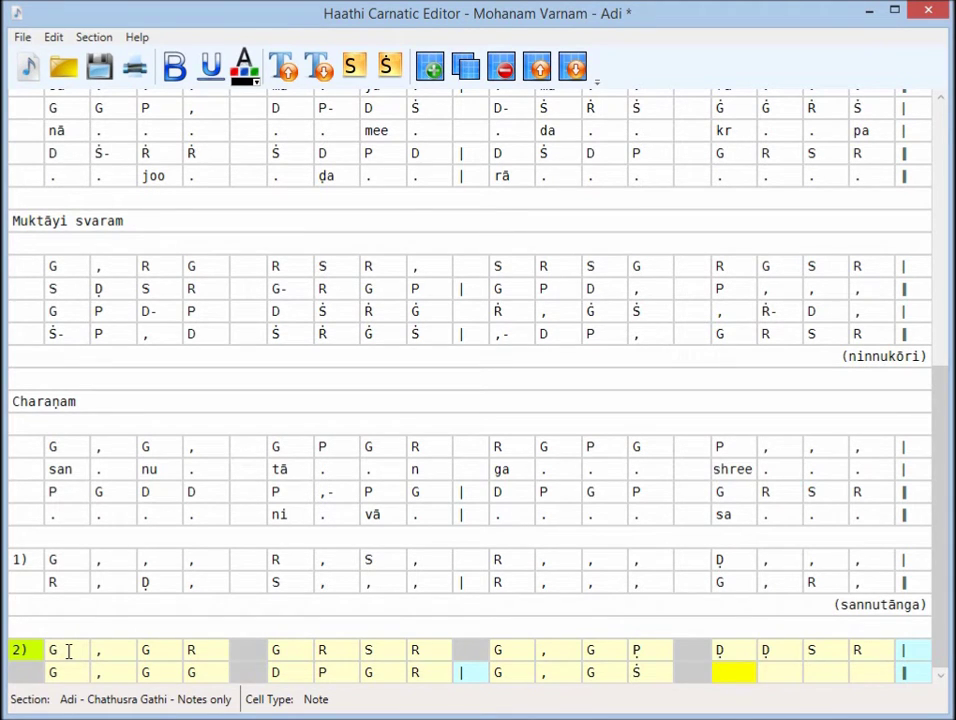
{"action": "type", "text": "DPG"}
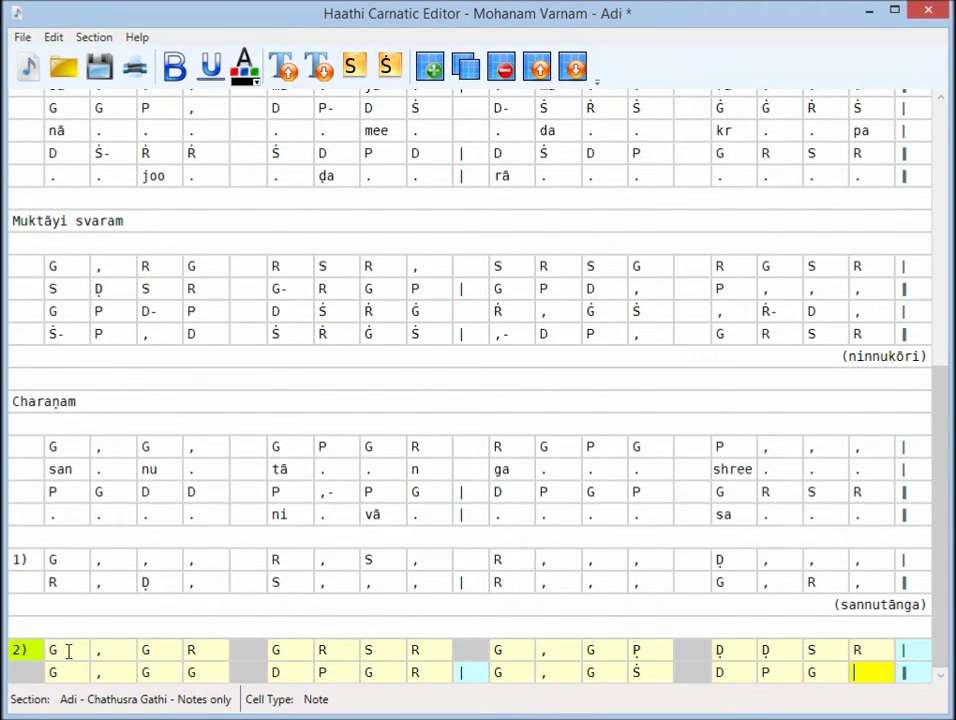
{"action": "type", "text": "R"}
{"action": "left_click", "coordinate": [69, 651]}
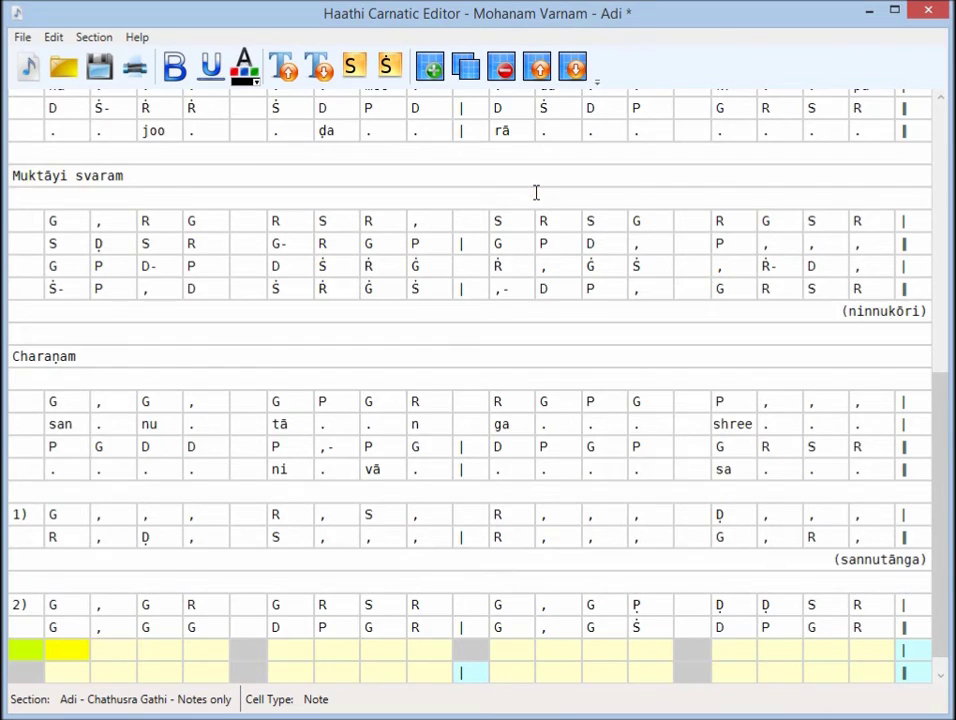
Label the new empty notes section 3)
{"action": "scroll", "coordinate": [536, 192], "scroll_direction": "down", "scroll_amount": 1}
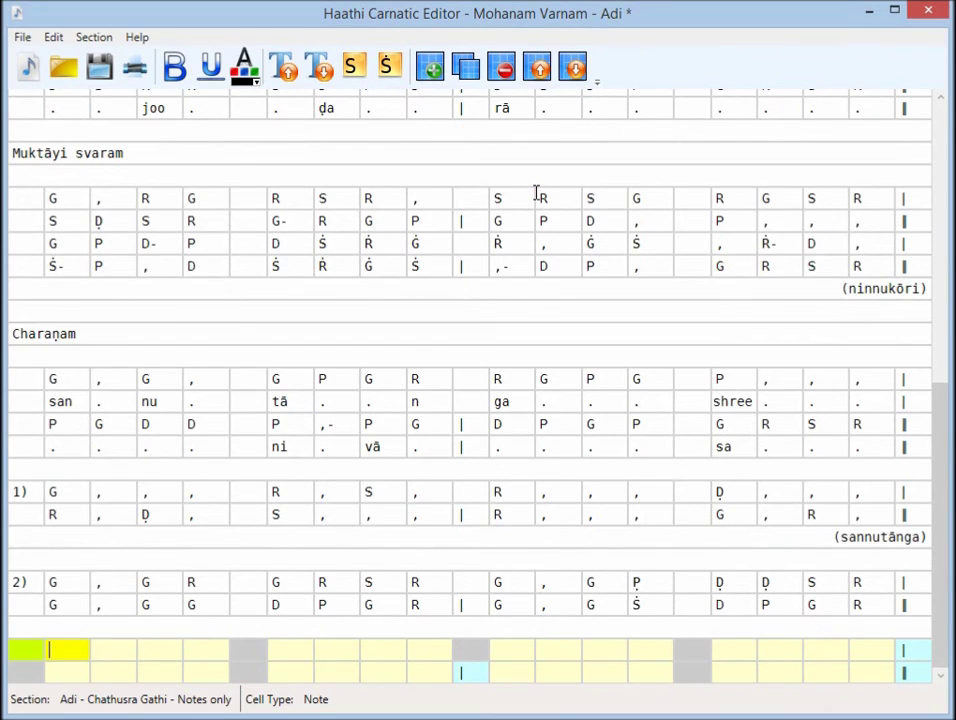
{"action": "left_click", "coordinate": [30, 651]}
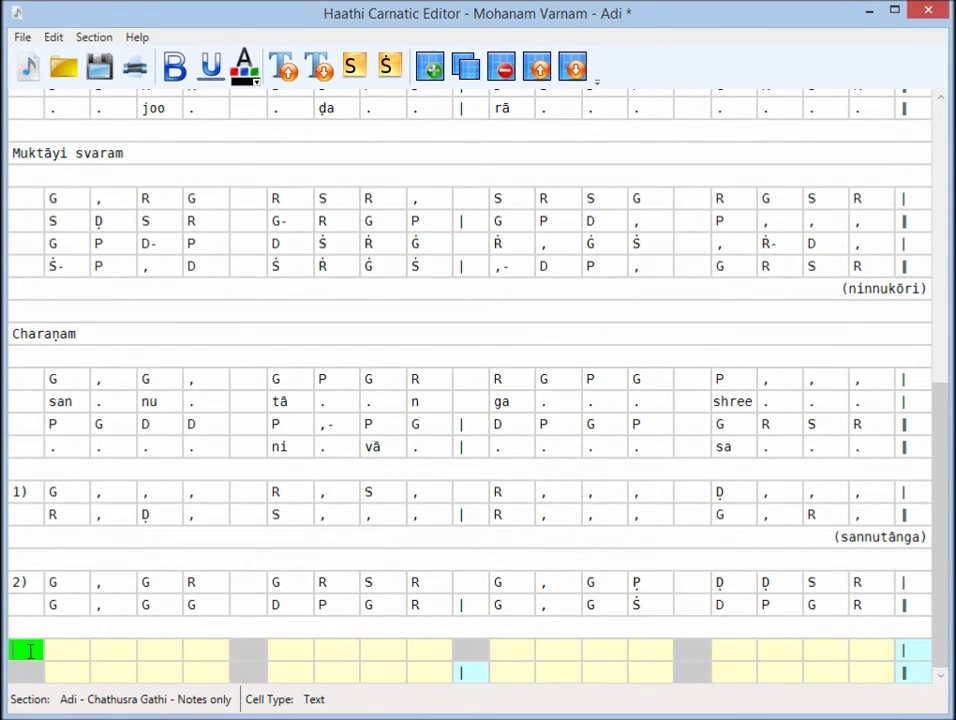
{"action": "type", "text": "3)"}
Duplicate the (sannutānga) line and move the copy below svaram line 2)
{"action": "left_click", "coordinate": [857, 537]}
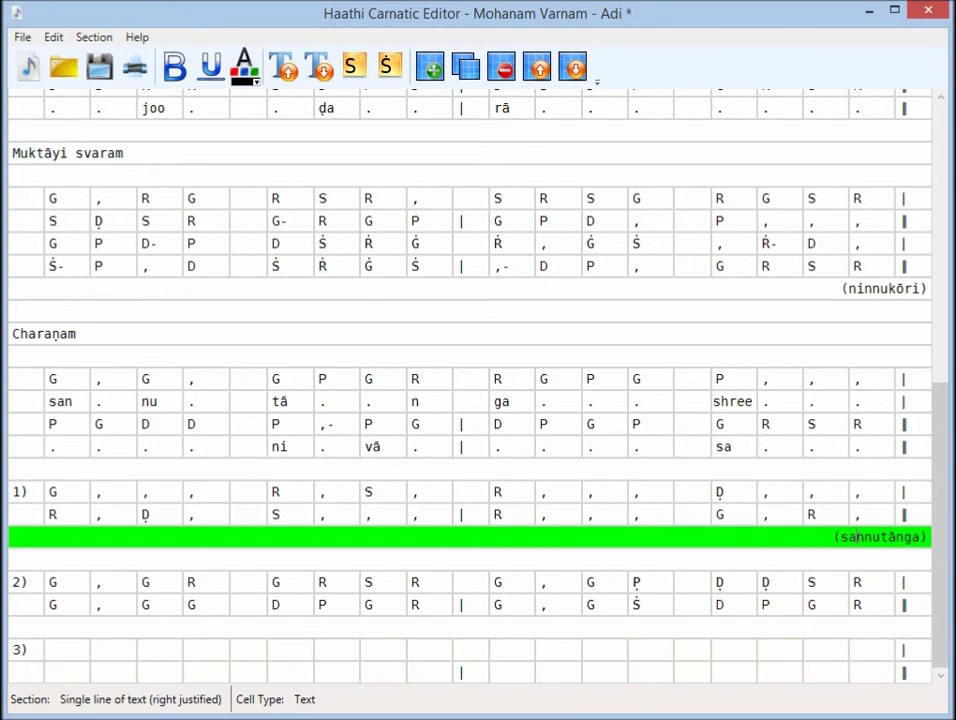
{"action": "left_click", "coordinate": [467, 80]}
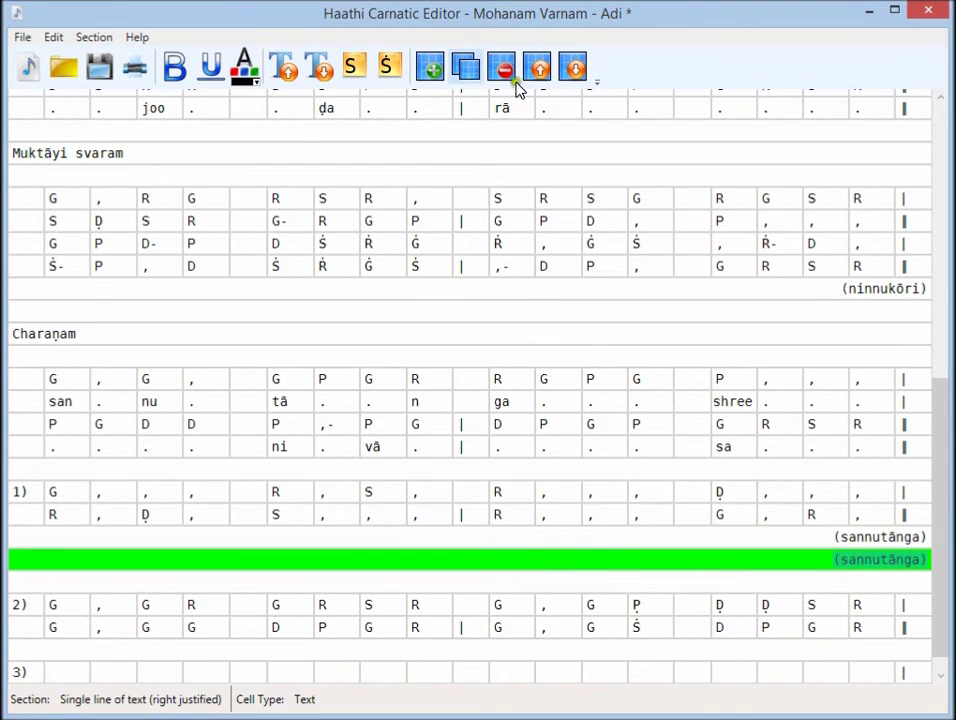
{"action": "left_click", "coordinate": [575, 70]}
{"action": "left_click", "coordinate": [576, 72]}
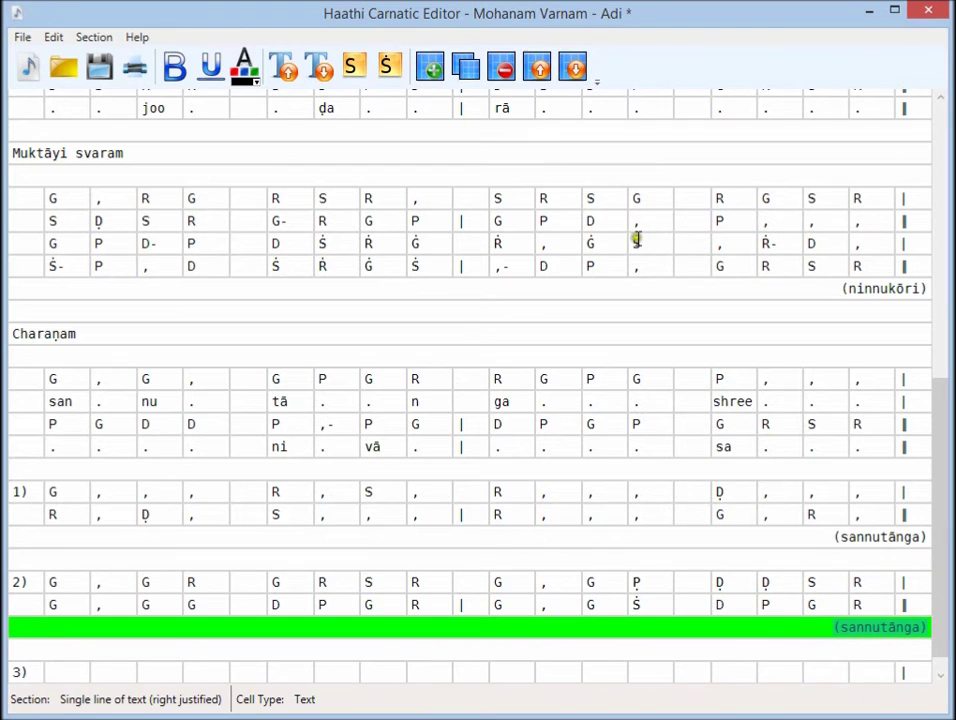
{"action": "left_click", "coordinate": [940, 677]}
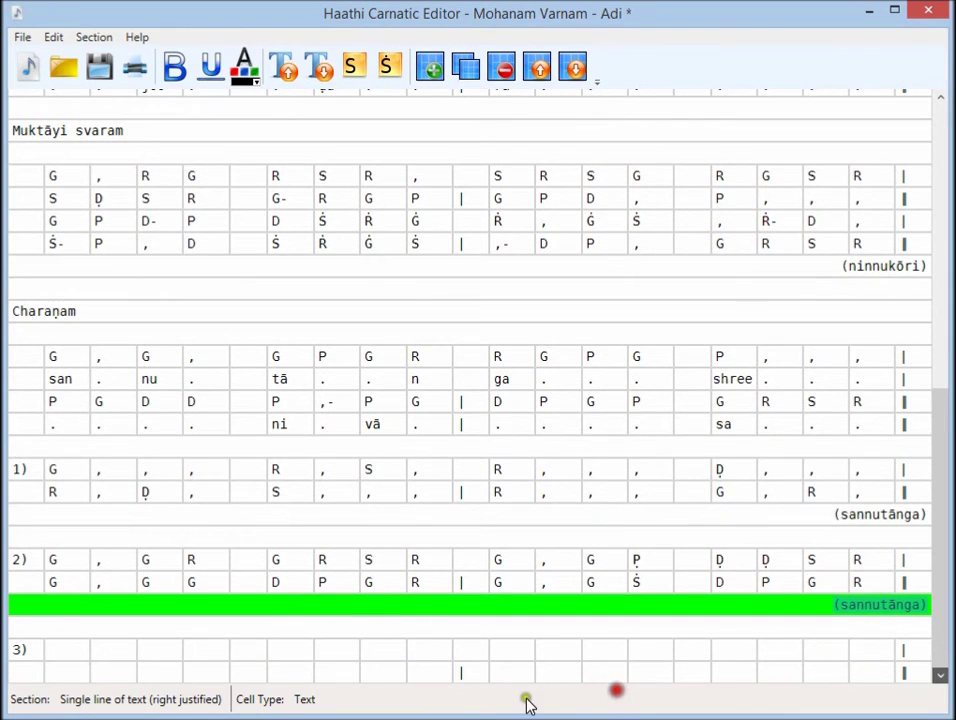
Add a hyphen to the four G notes at positions three and eleven in line 2)
{"action": "left_click", "coordinate": [160, 560]}
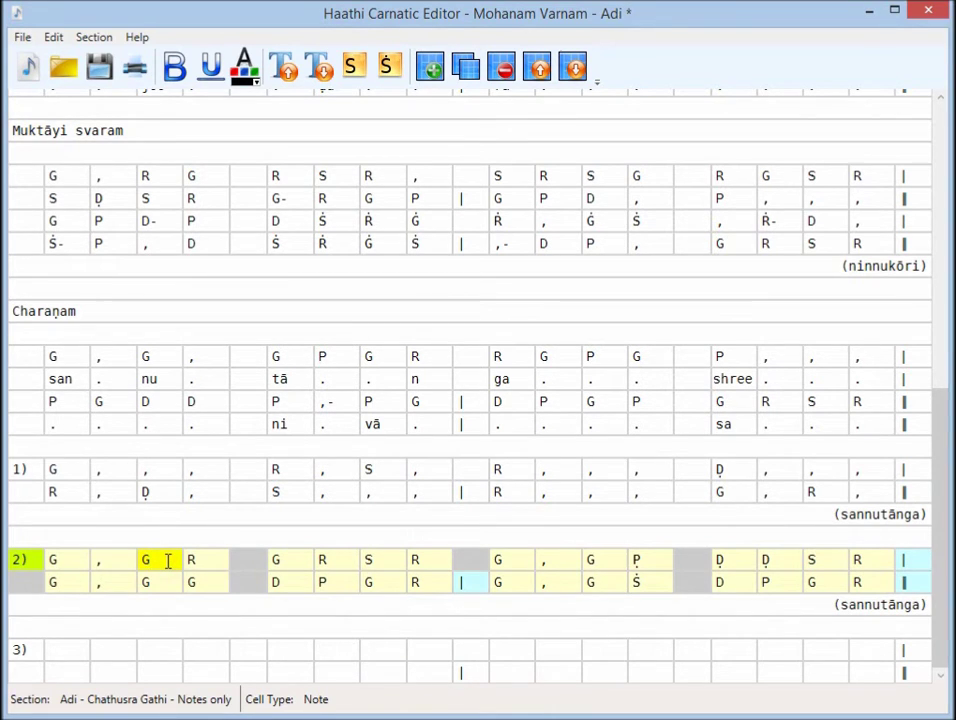
{"action": "type", "text": "-"}
{"action": "left_click", "coordinate": [603, 566]}
{"action": "type", "text": "-"}
{"action": "left_click", "coordinate": [612, 580]}
{"action": "type", "text": "-"}
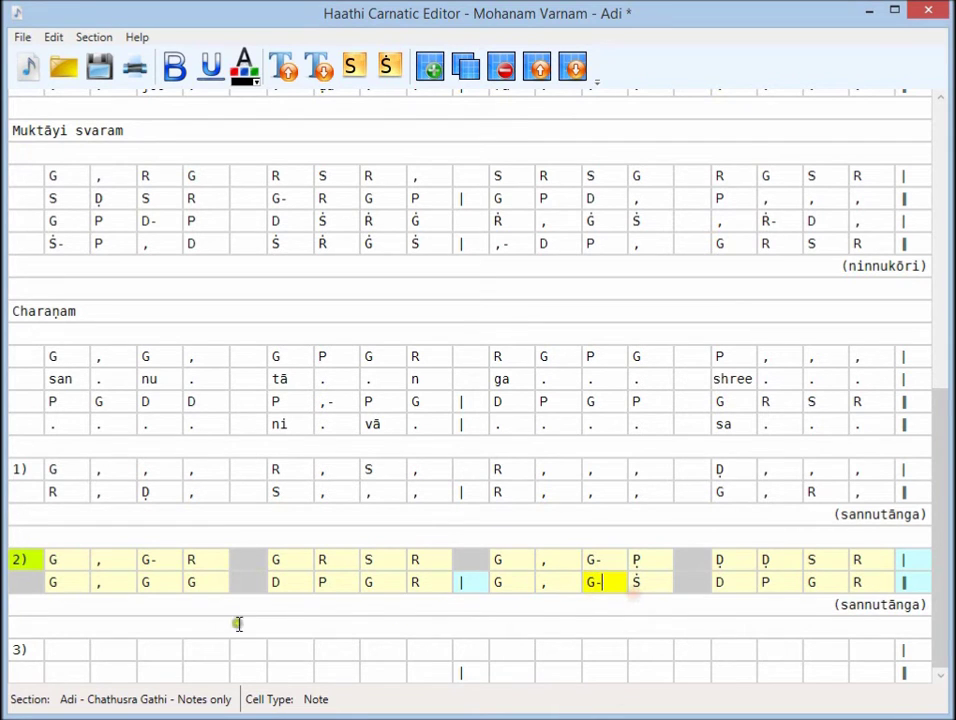
{"action": "left_click", "coordinate": [165, 580]}
{"action": "type", "text": "-"}
{"action": "left_click", "coordinate": [78, 651]}
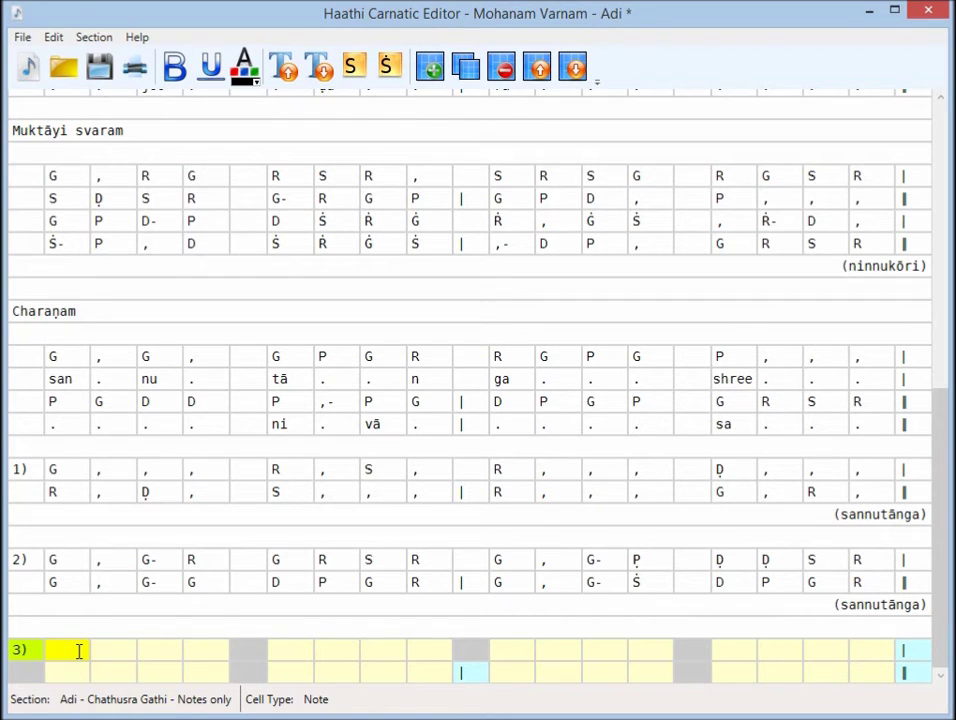
Enter line 3) svaras P,DDP,GRS,RGR,SDS,RGP,D,SS,DP,GR
{"action": "type", "text": "P,DDP"}
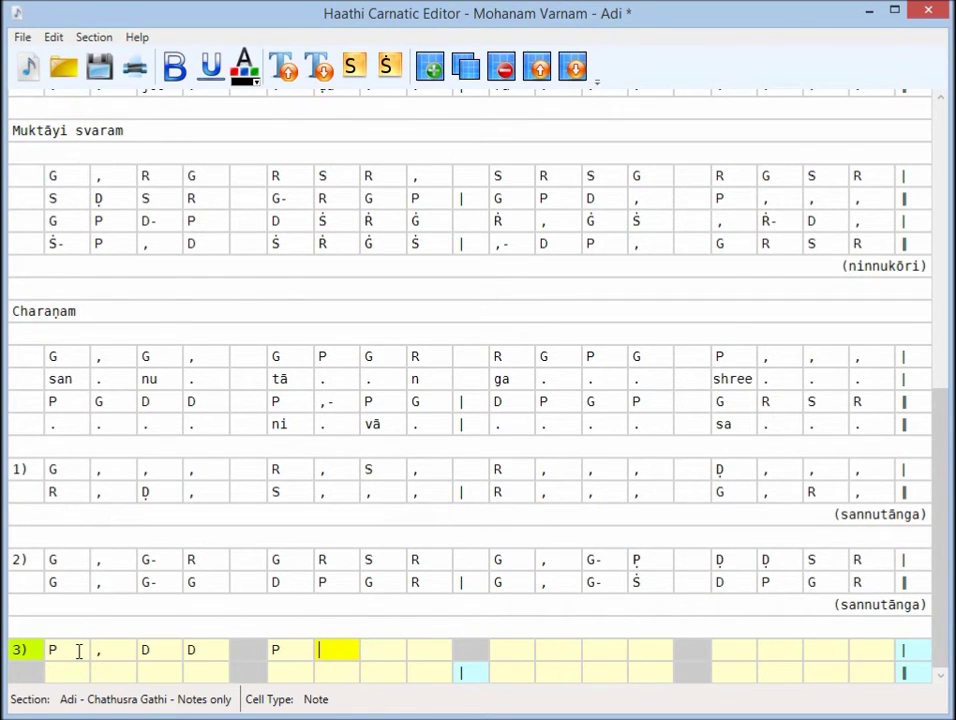
{"action": "type", "text": ",GRS,R"}
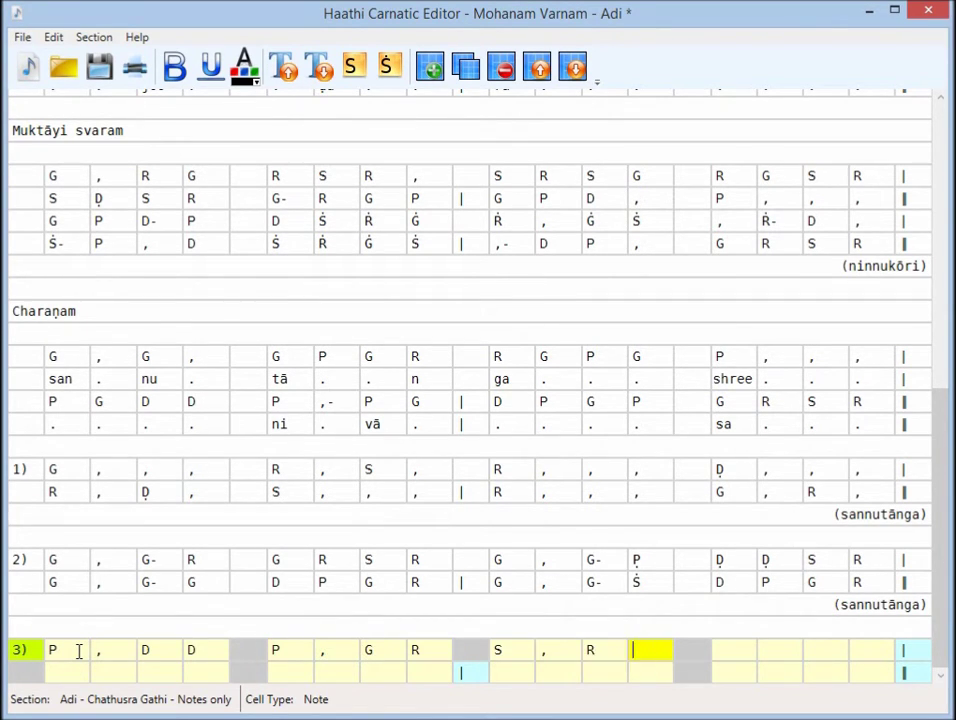
{"action": "type", "text": "GR"}
{"action": "type", "text": ",SD"}
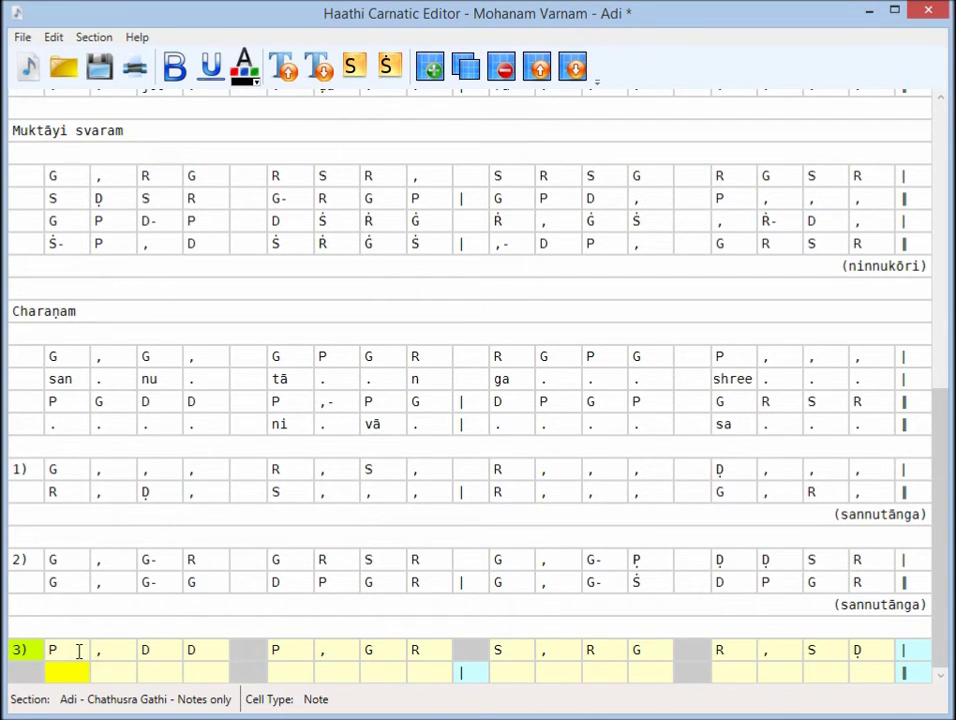
{"action": "type", "text": "S,R"}
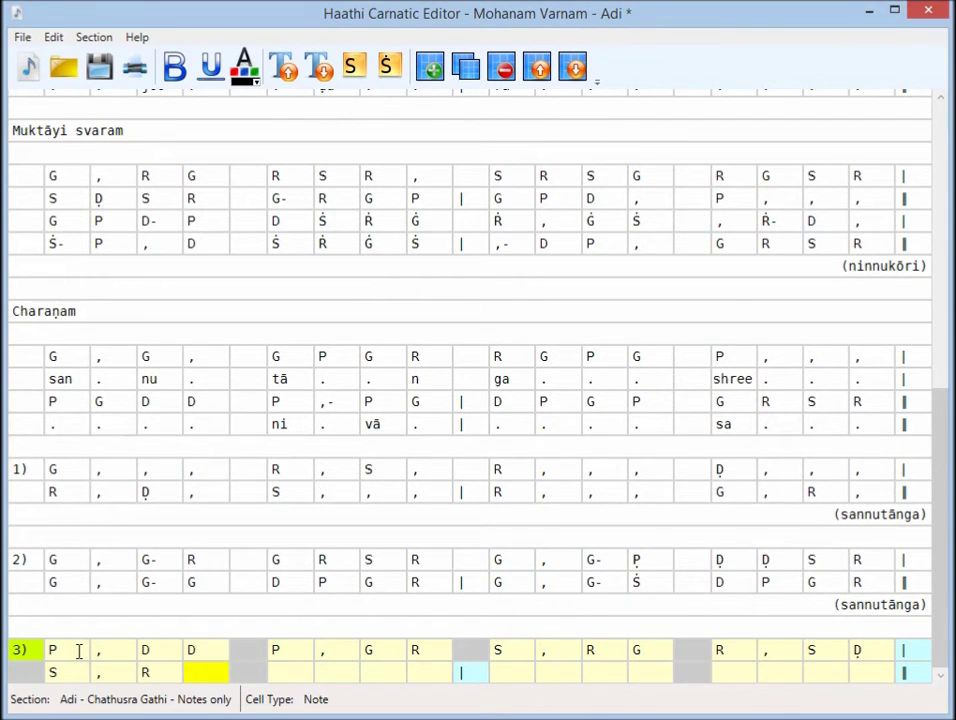
{"action": "type", "text": "GP,D,S"}
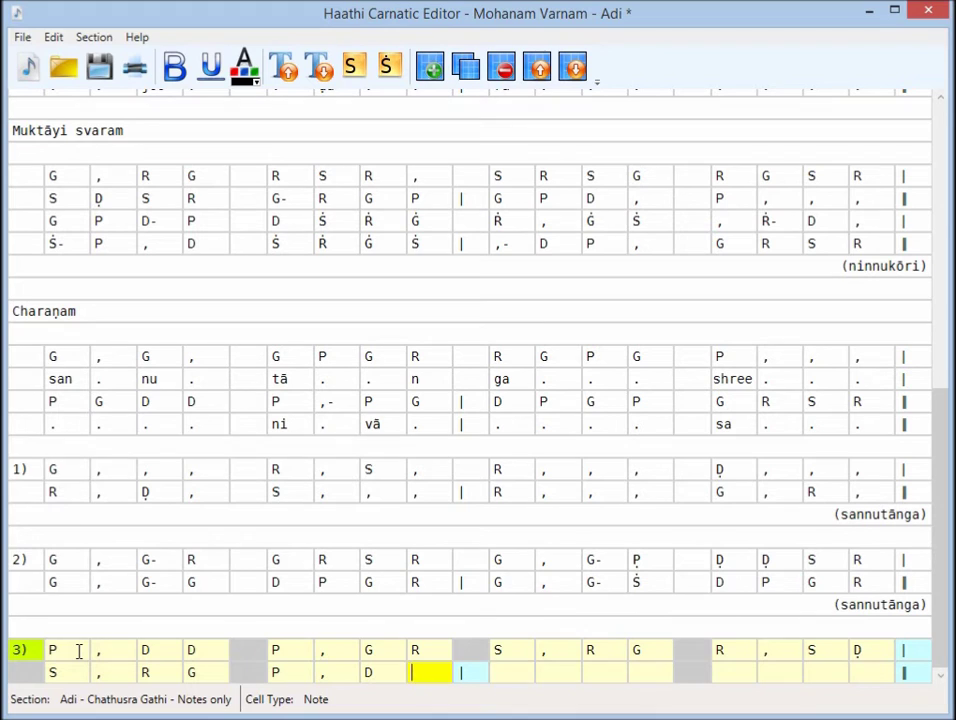
{"action": "type", "text": "S"}
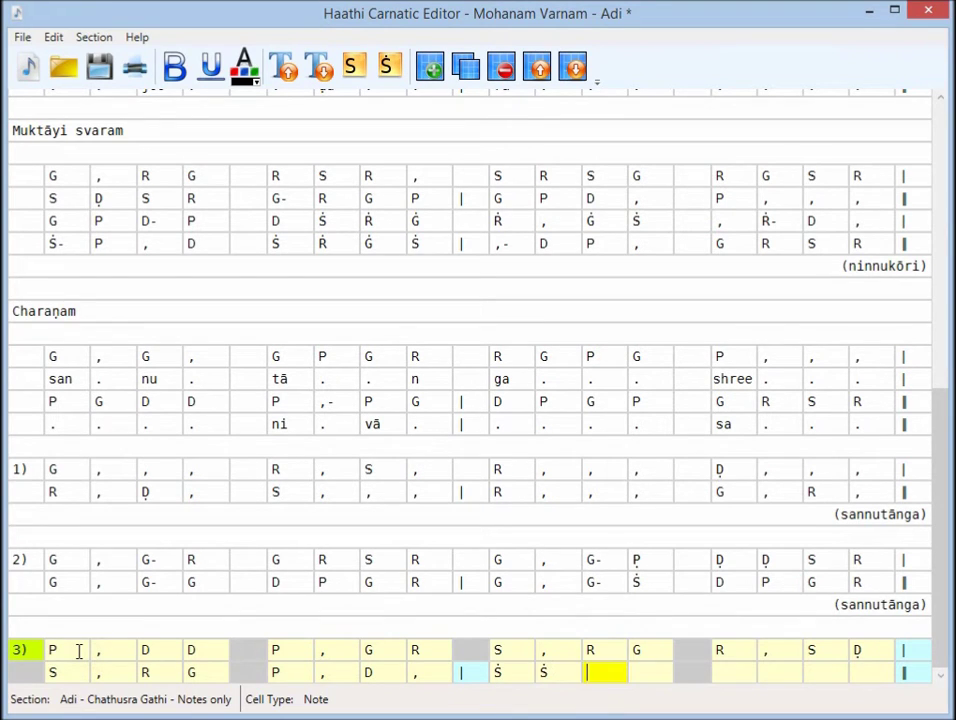
{"action": "type", "text": ","}
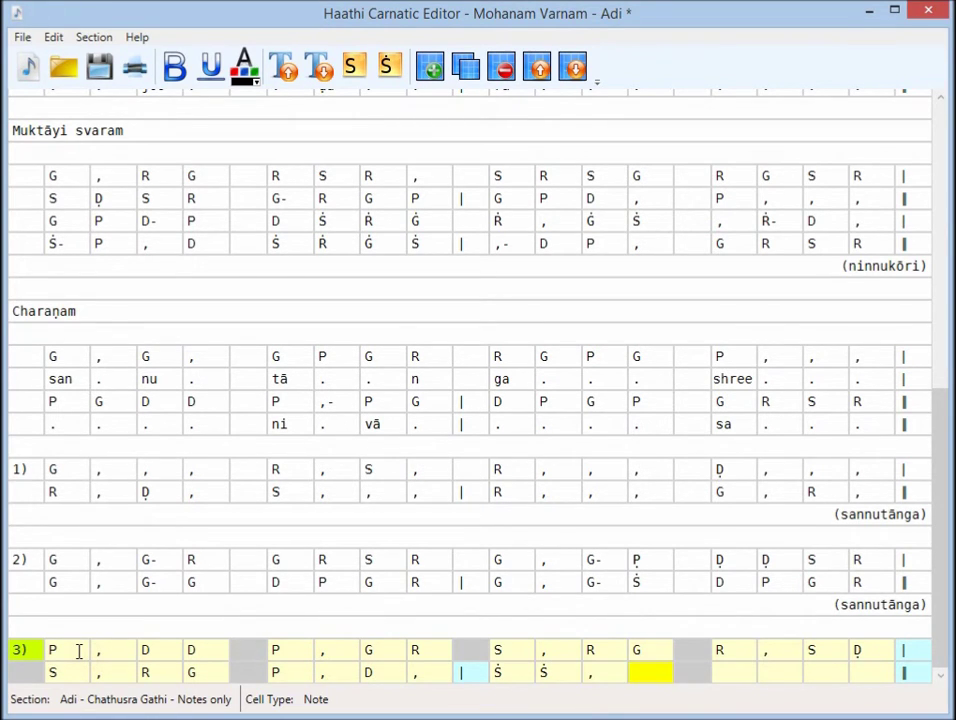
{"action": "type", "text": "DP,"}
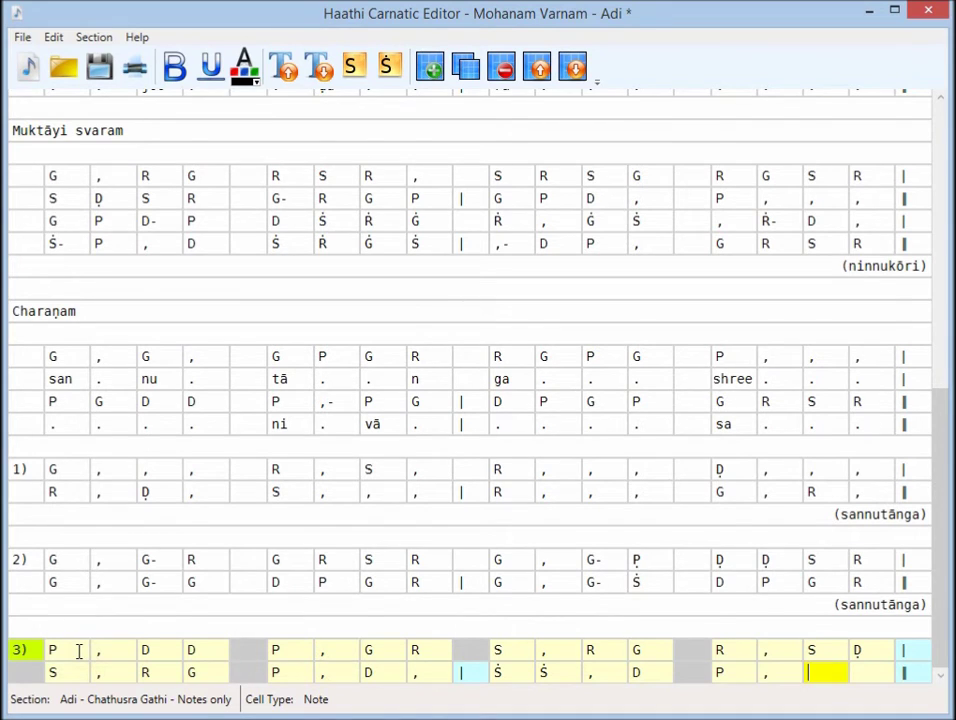
{"action": "type", "text": "GR"}
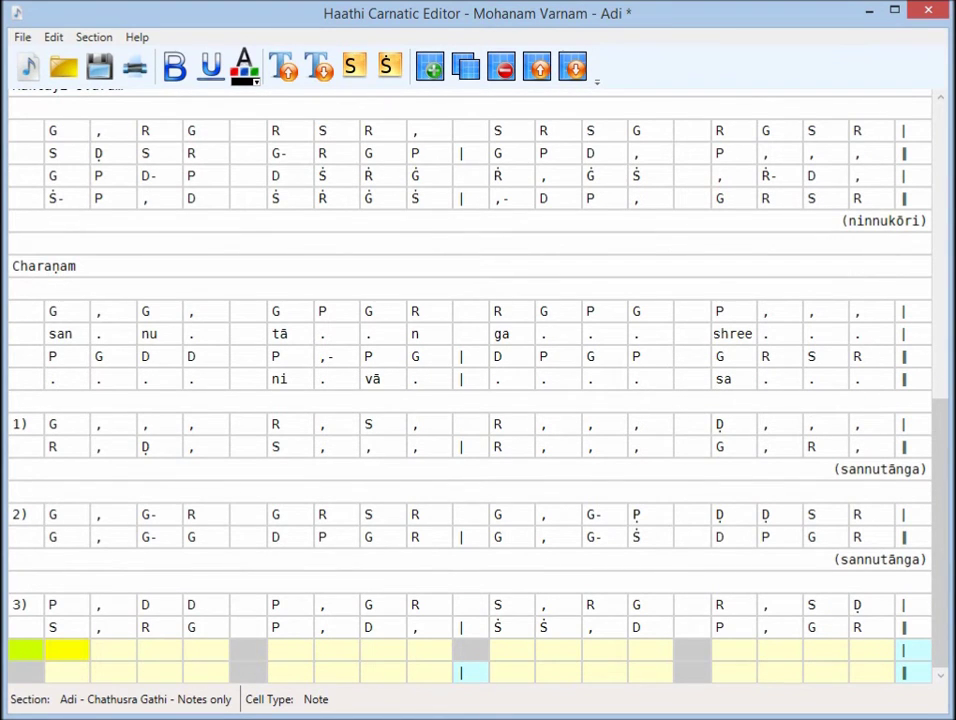
Change the rest after the two Ṡ notes in line 3)'s second row to ',-'
{"action": "left_click", "coordinate": [729, 627]}
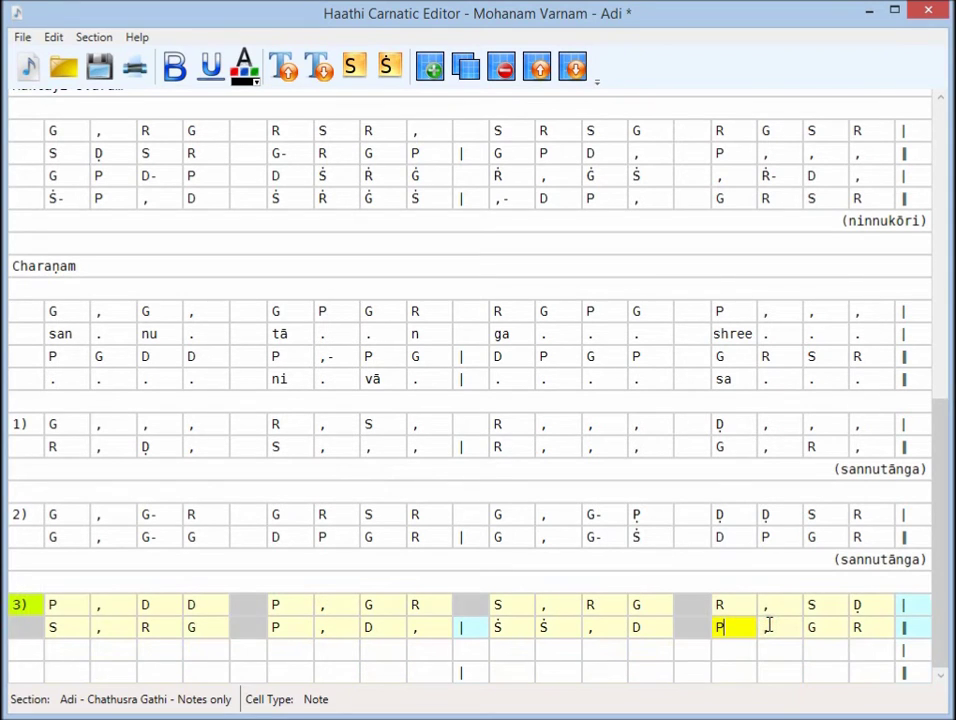
{"action": "left_click", "coordinate": [603, 627]}
{"action": "type", "text": "-"}
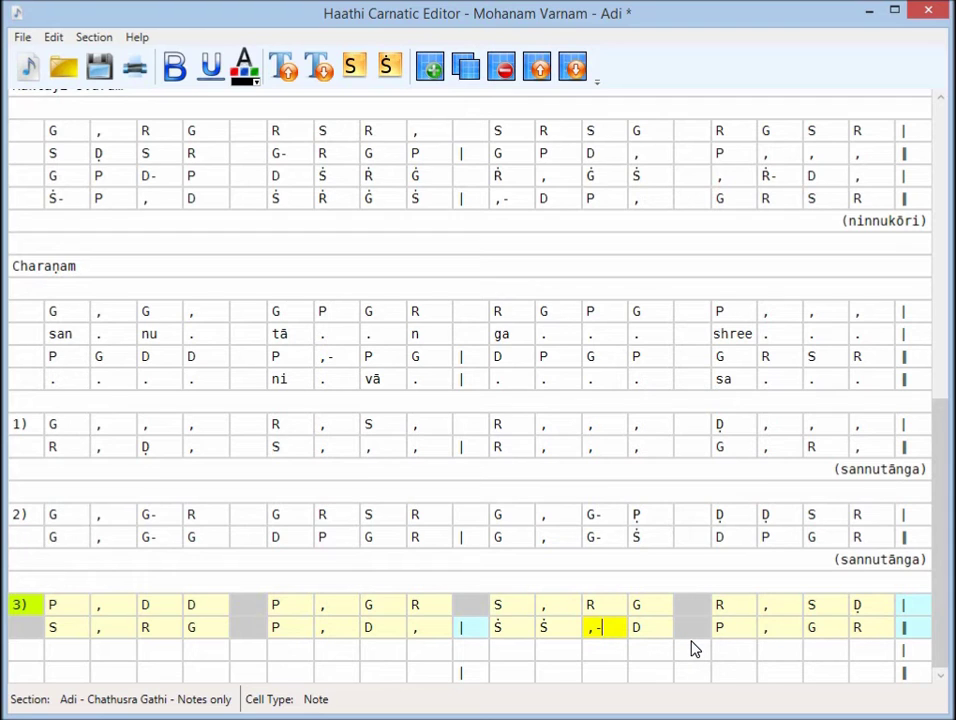
Duplicate the (sannutānga) line after line 2) and move the copy directly below line 3)
{"action": "left_click", "coordinate": [848, 563]}
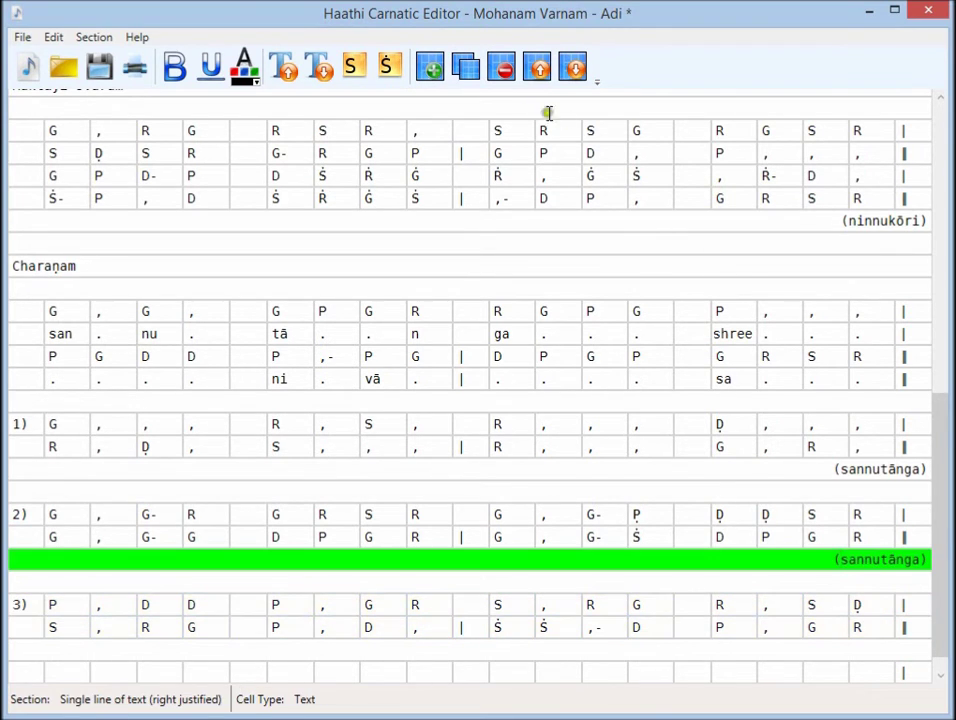
{"action": "left_click", "coordinate": [464, 78]}
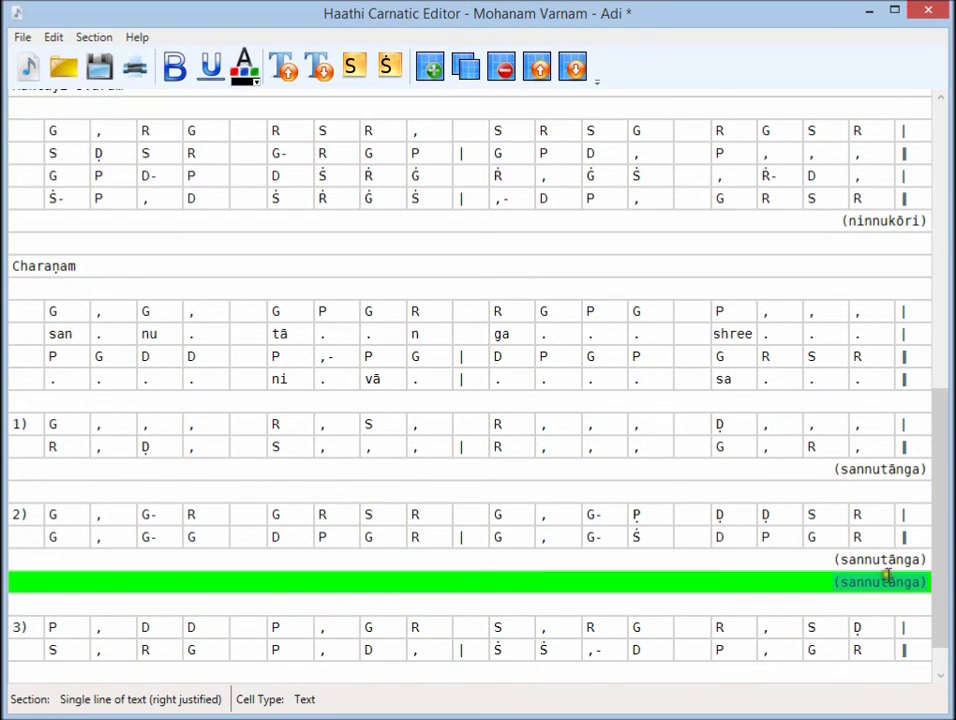
{"action": "left_click", "coordinate": [572, 72]}
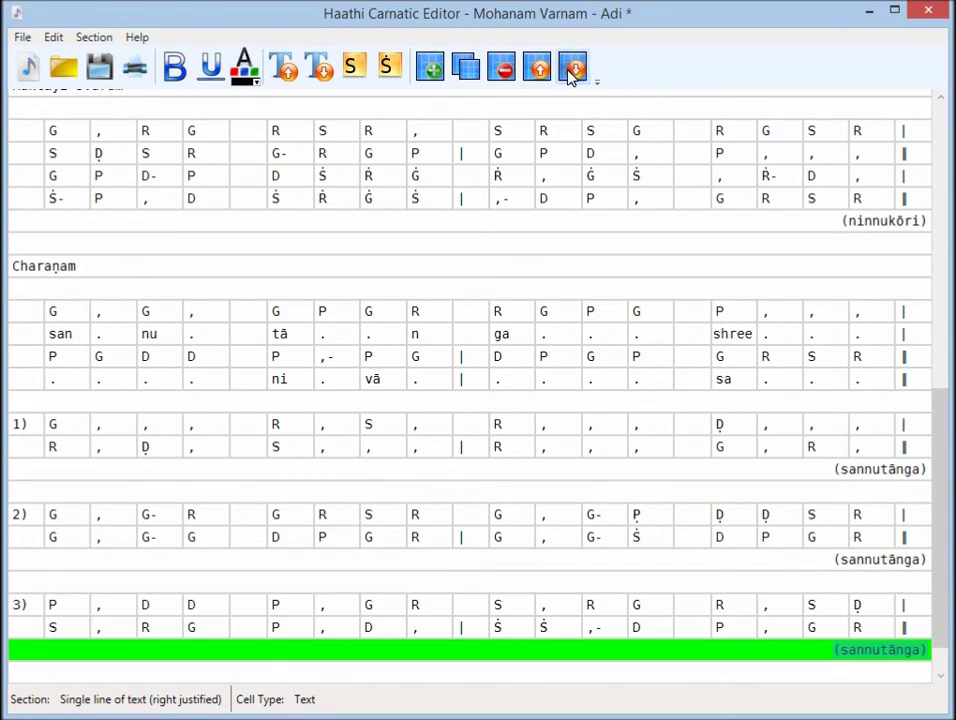
{"action": "left_click", "coordinate": [943, 675]}
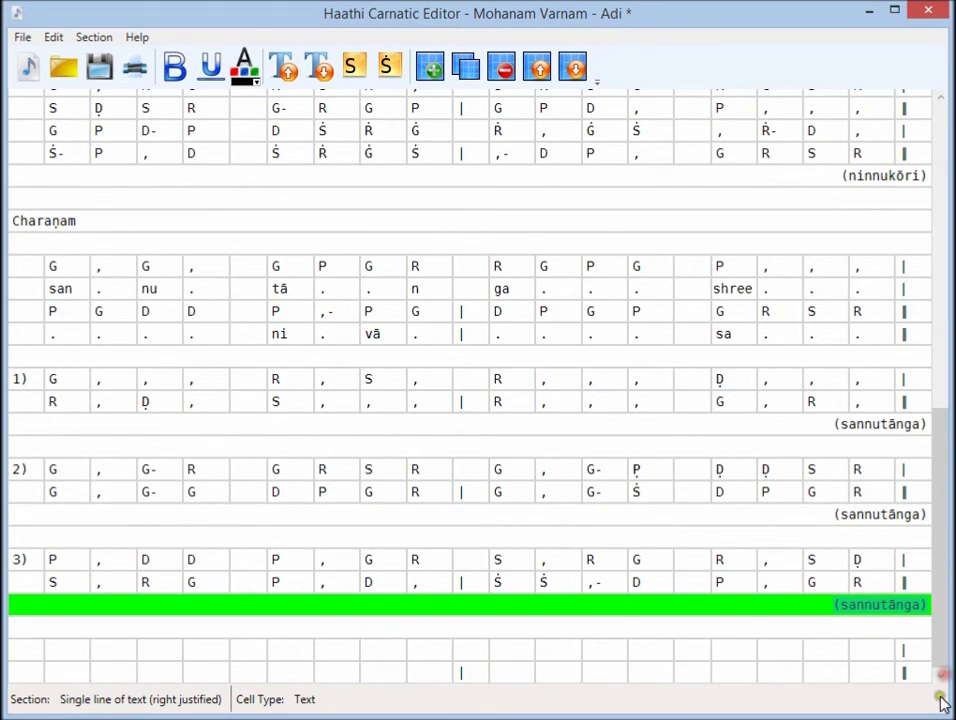
Label the new line '4)' and enter its two rows, starting 'Ṡ , Ṙ Ġ' and 'S , , ,'
{"action": "left_click", "coordinate": [26, 651]}
{"action": "type", "text": "4)"}
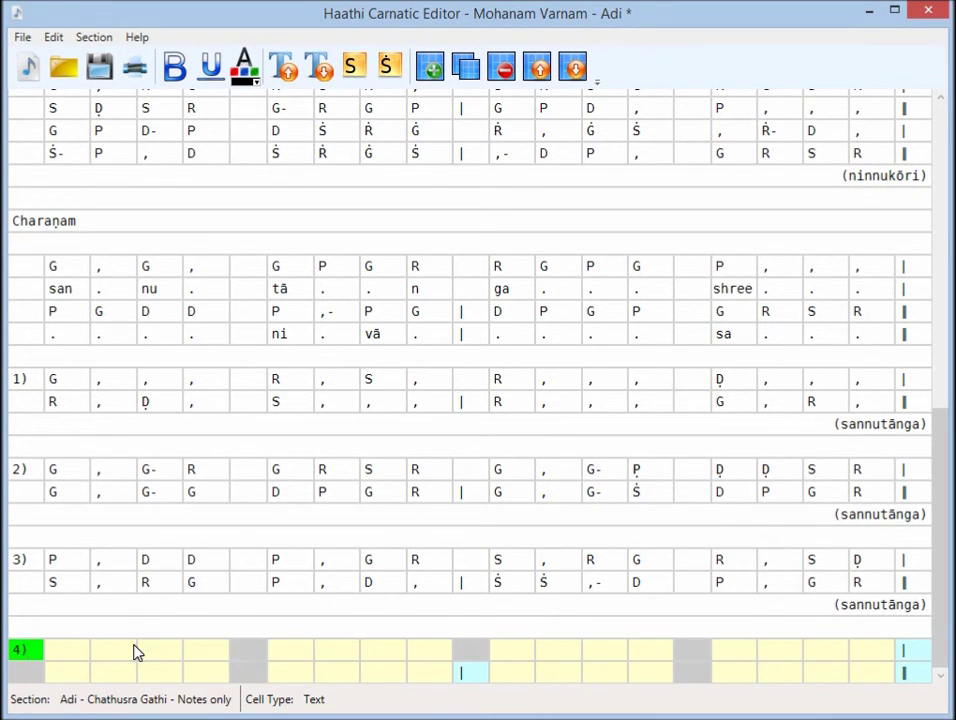
{"action": "left_click", "coordinate": [72, 647]}
{"action": "type", "text": "S"}
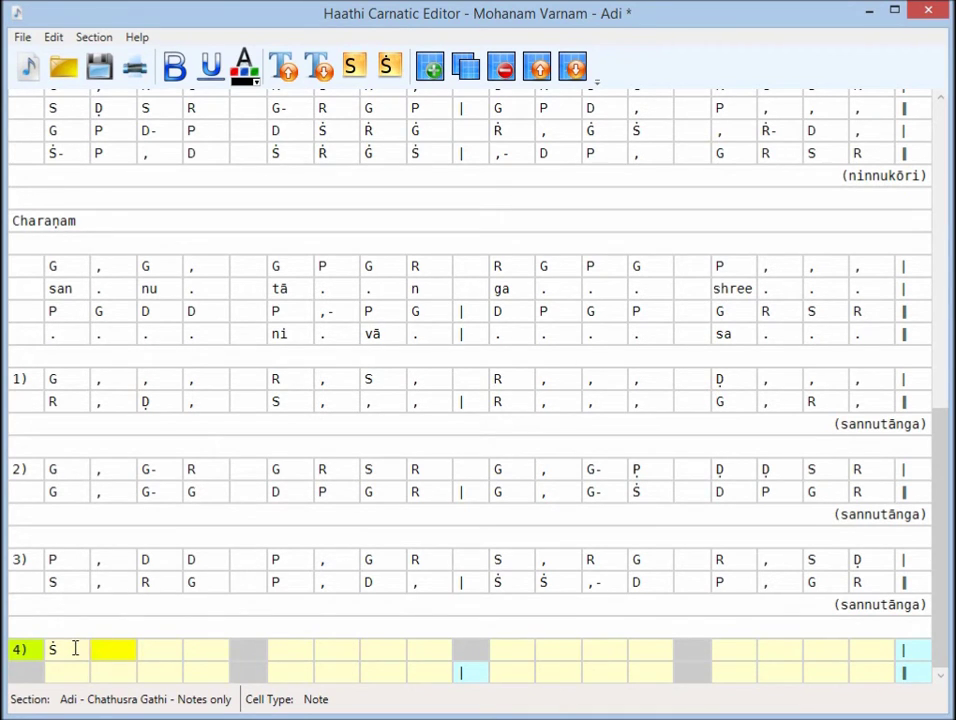
{"action": "type", "text": ",R"}
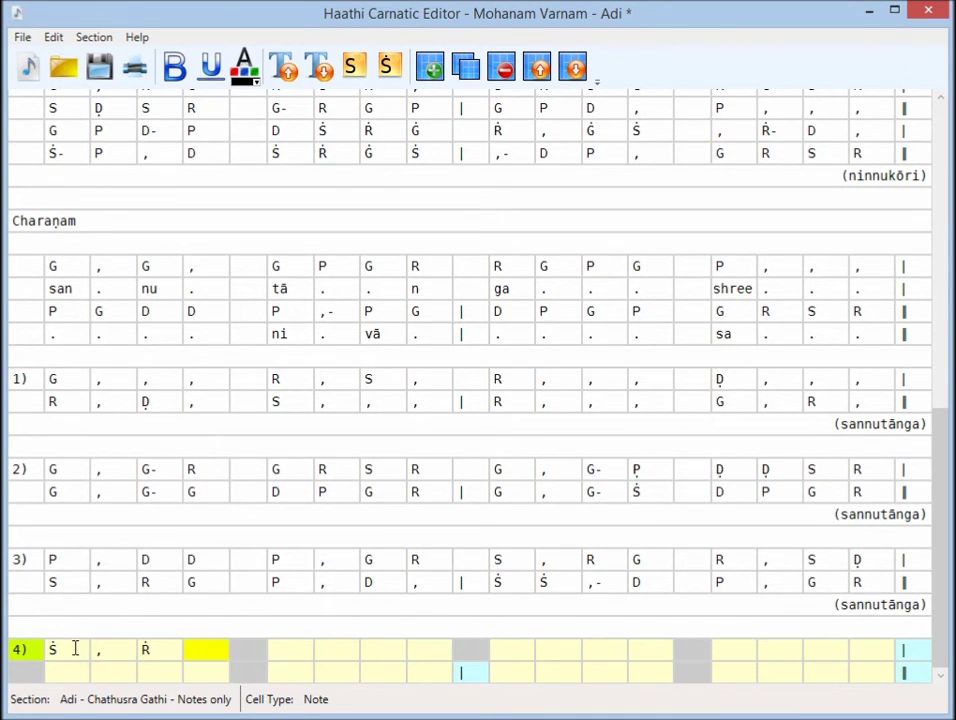
{"action": "type", "text": "G"}
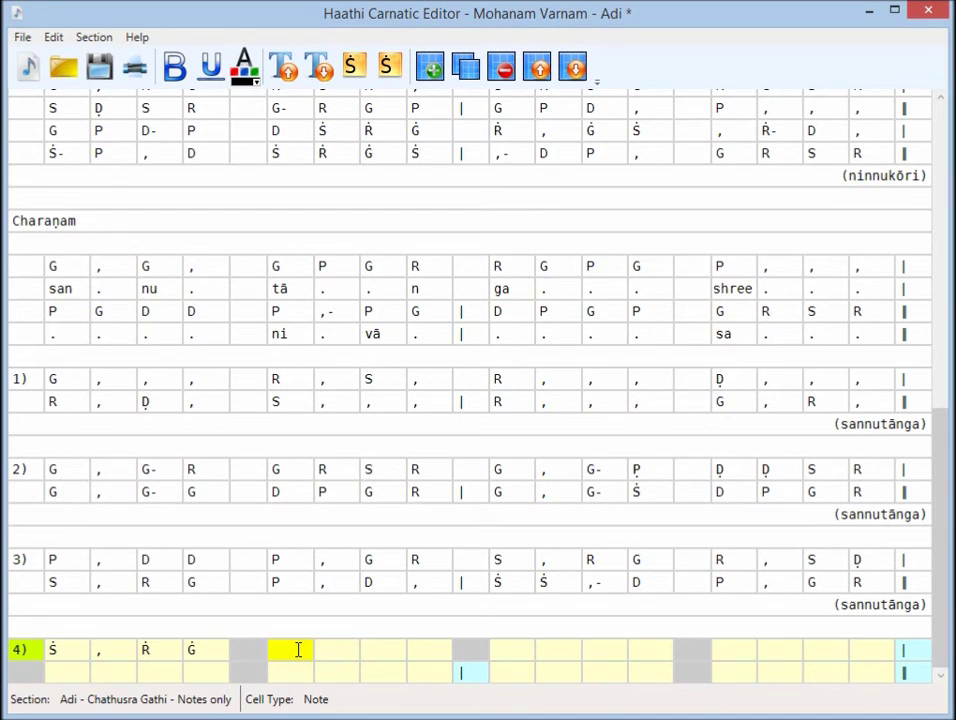
{"action": "type", "text": "RSRS"}
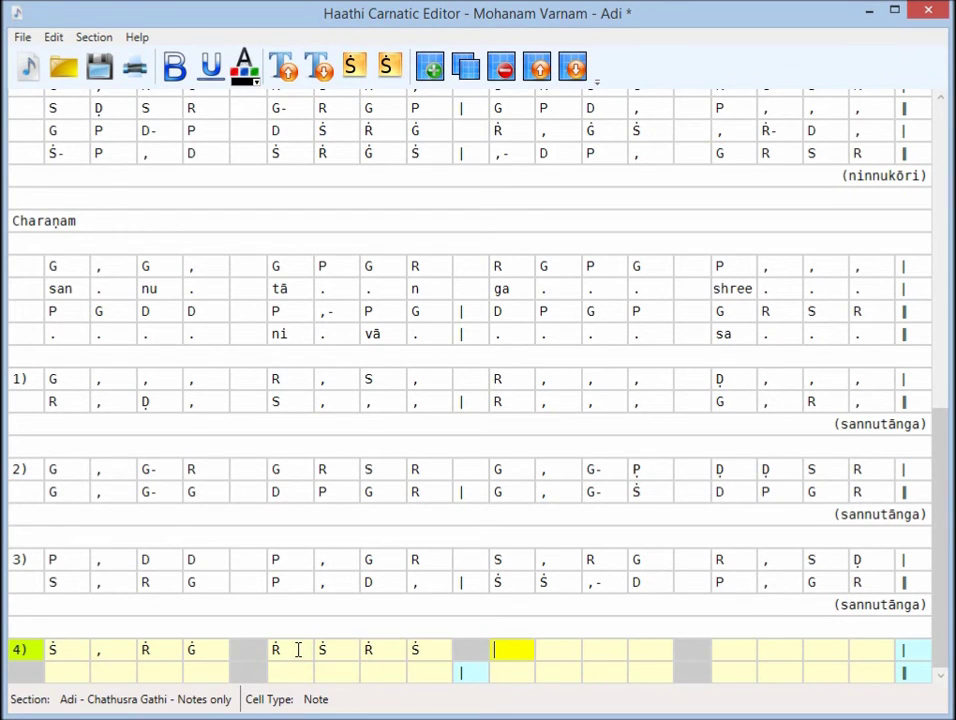
{"action": "type", "text": "D"}
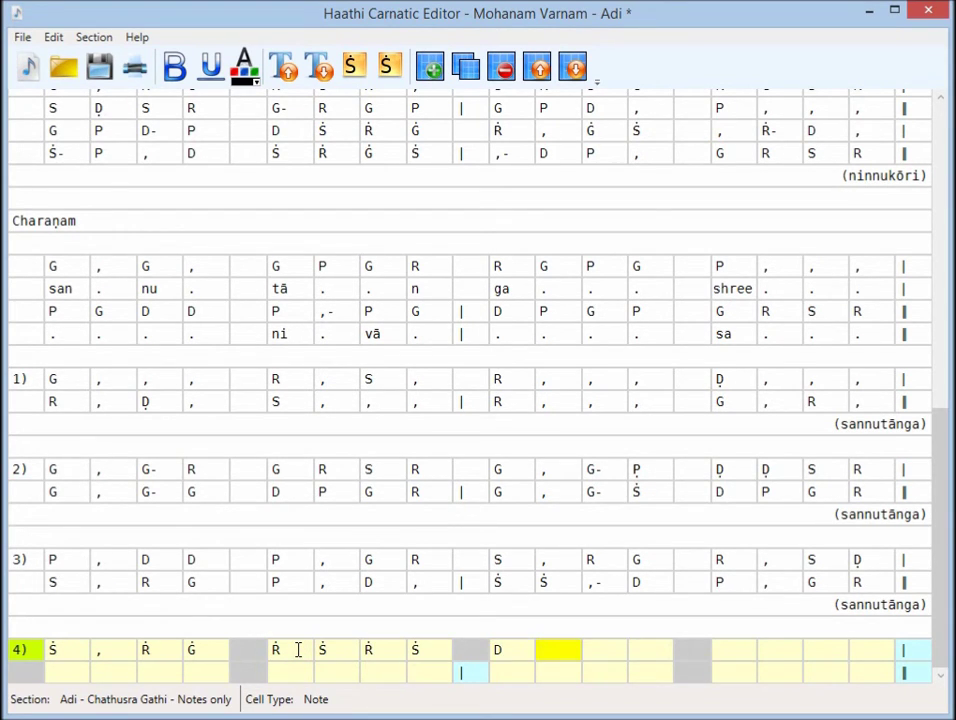
{"action": "type", "text": "S"}
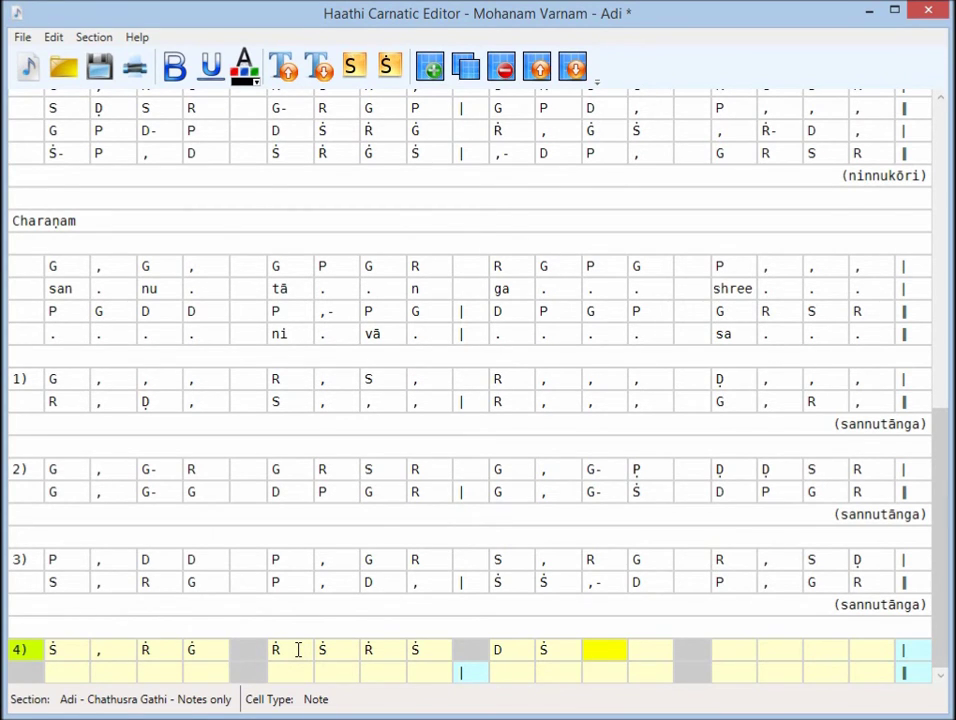
{"action": "type", "text": "DP"}
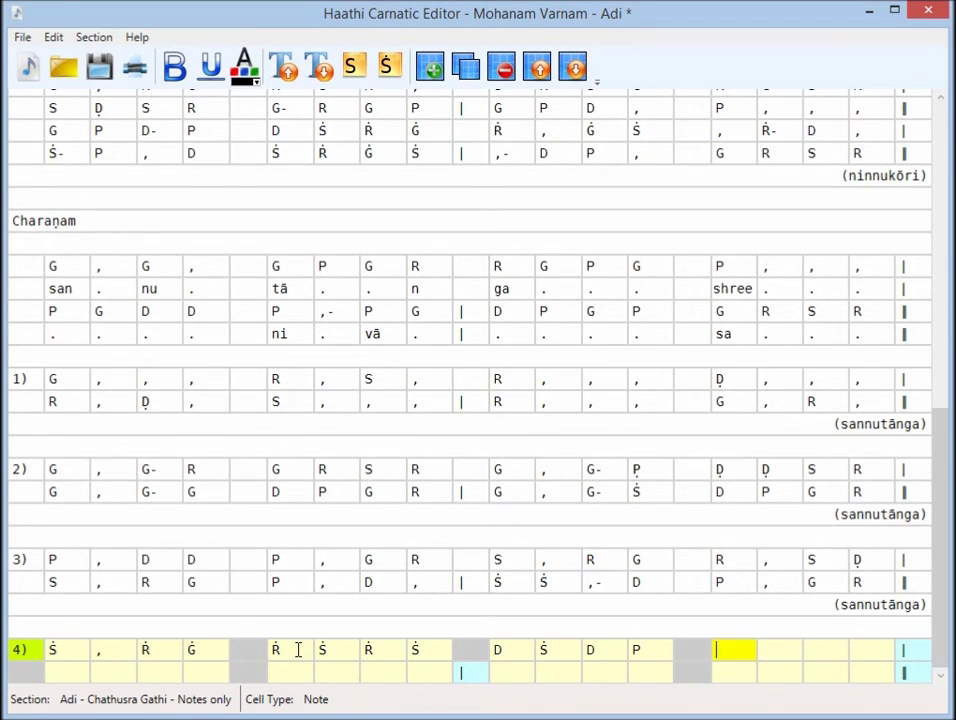
{"action": "type", "text": "GRSRS"}
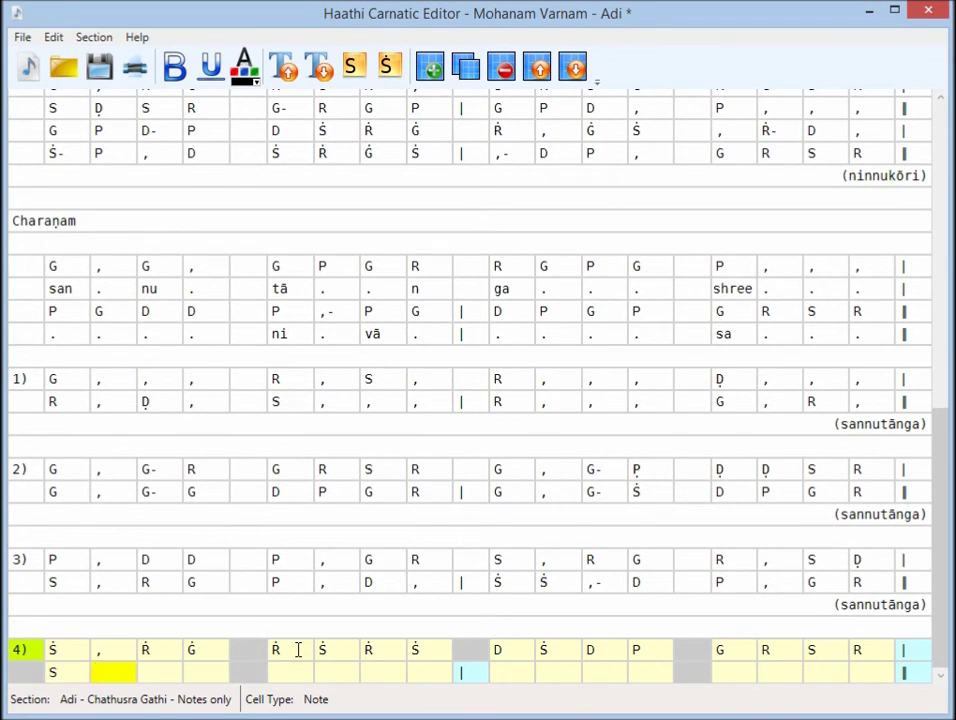
{"action": "type", "text": ",,,,"}
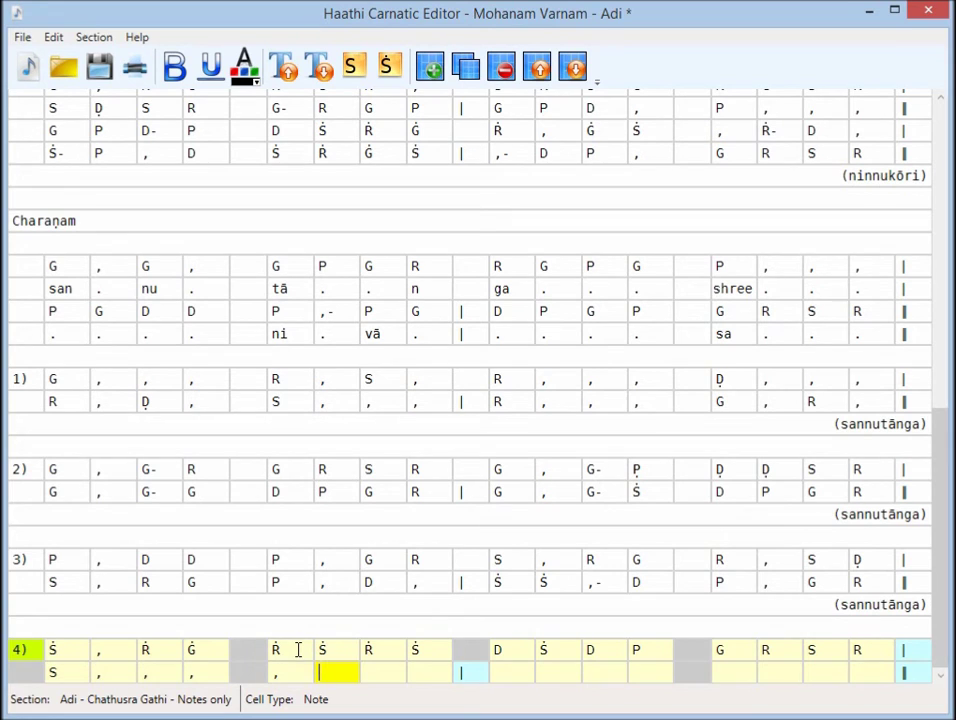
{"action": "type", "text": ","}
{"action": "type", "text": "SSRRGG"}
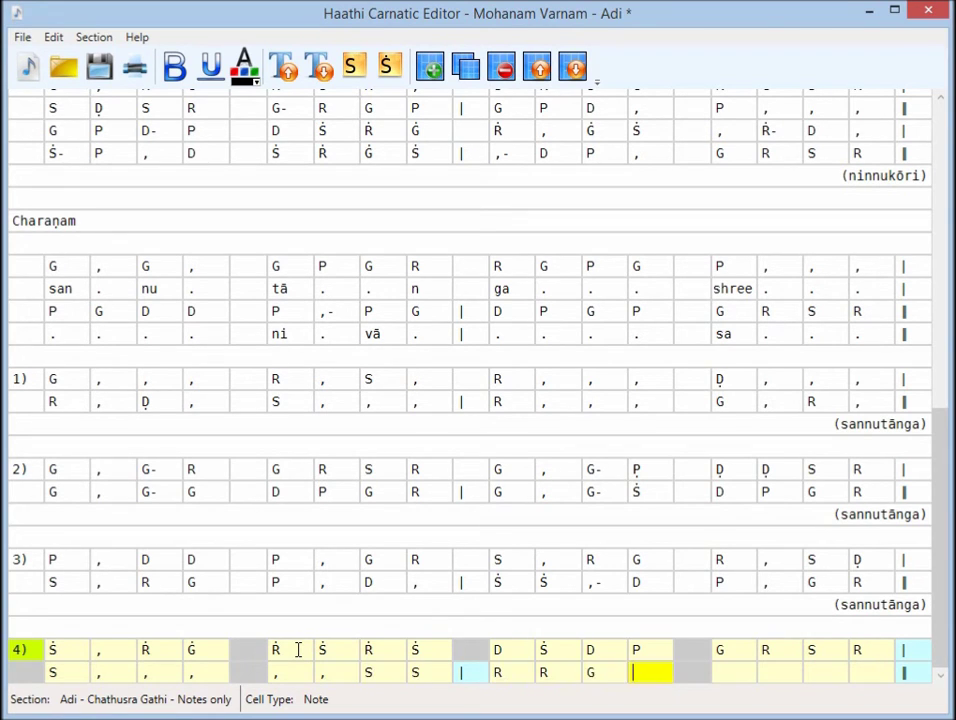
{"action": "type", "text": "PPDD"}
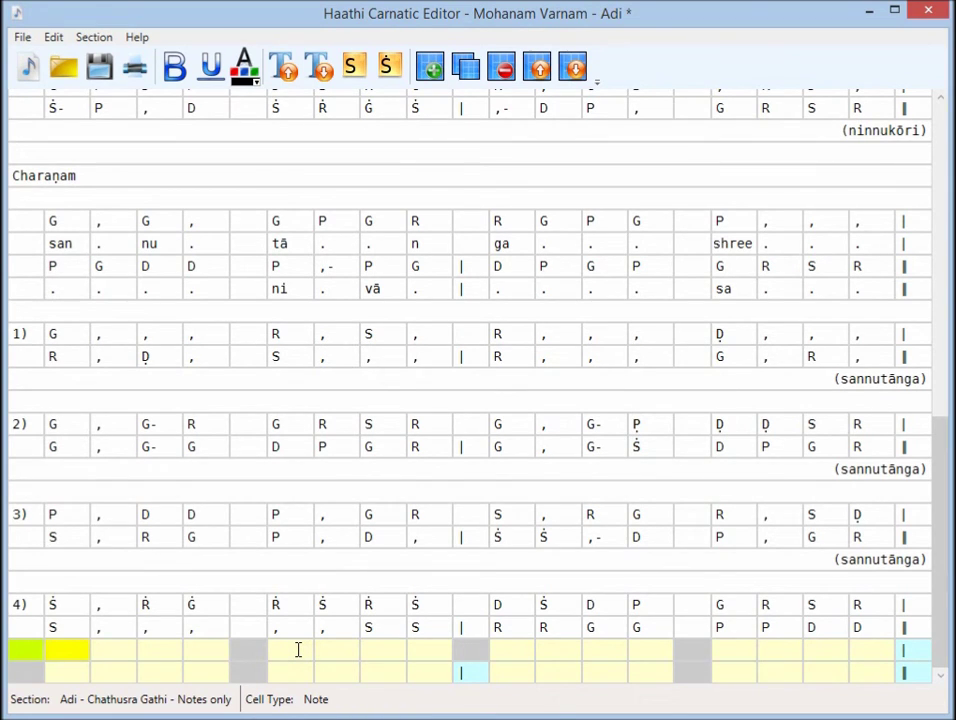
Enter line 4)'s third row through 'P D Ṡ D' and begin its fourth row, adjusting octave markings
{"action": "key", "text": "ctrl+Down"}
{"action": "key", "text": "F12"}
{"action": "key", "text": "F12"}
{"action": "key", "text": "F12"}
{"action": "key", "text": "F12"}
{"action": "type", "text": "srgrgrds"}
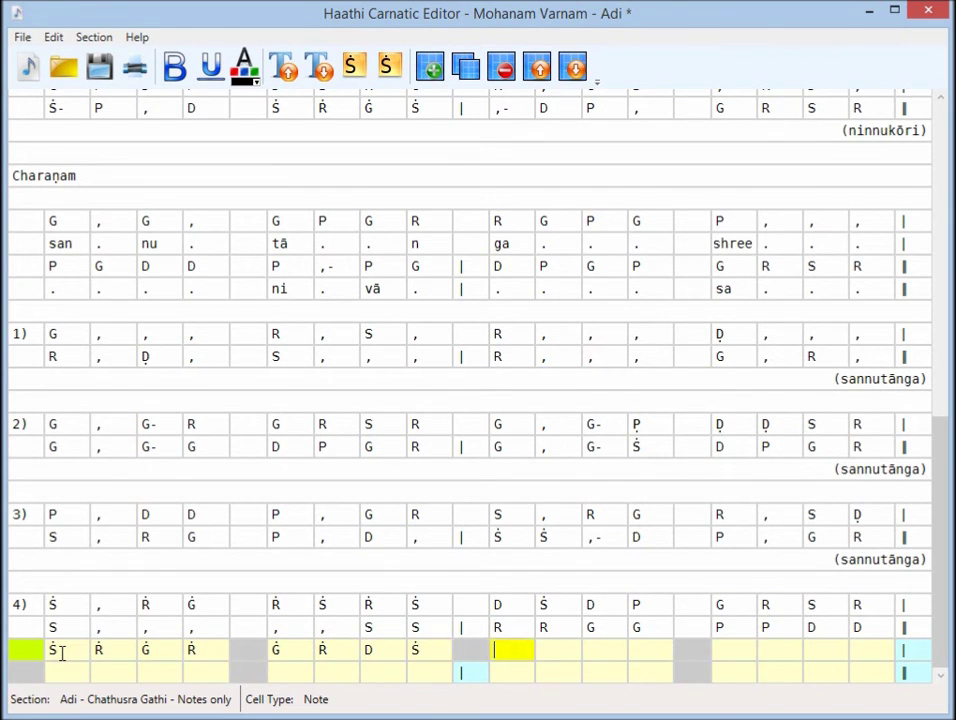
{"action": "type", "text": "rsrs"}
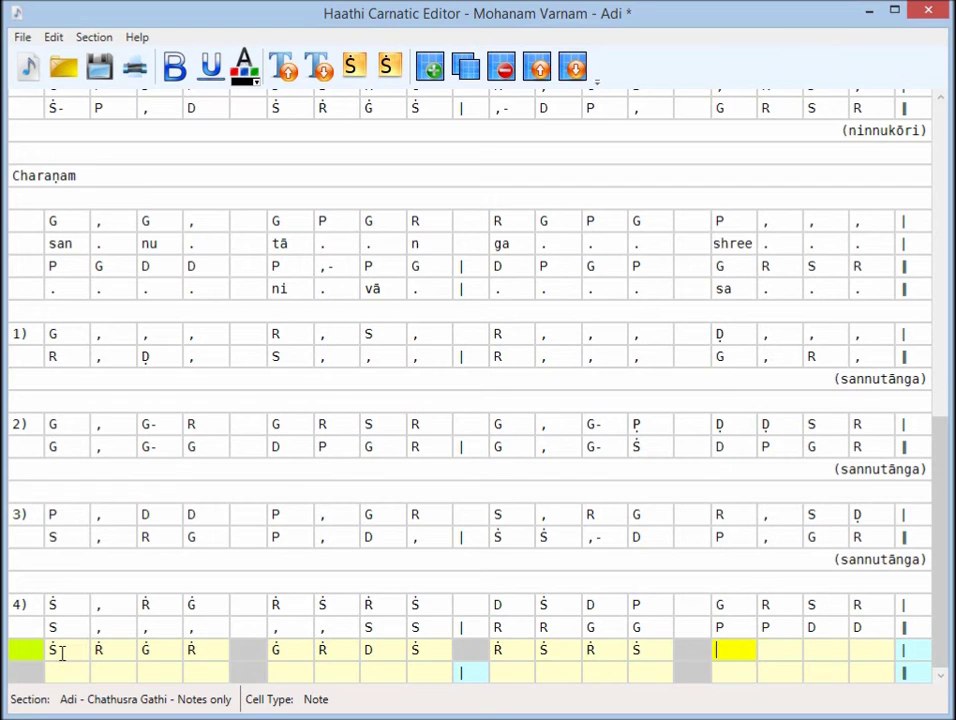
{"action": "type", "text": "pd"}
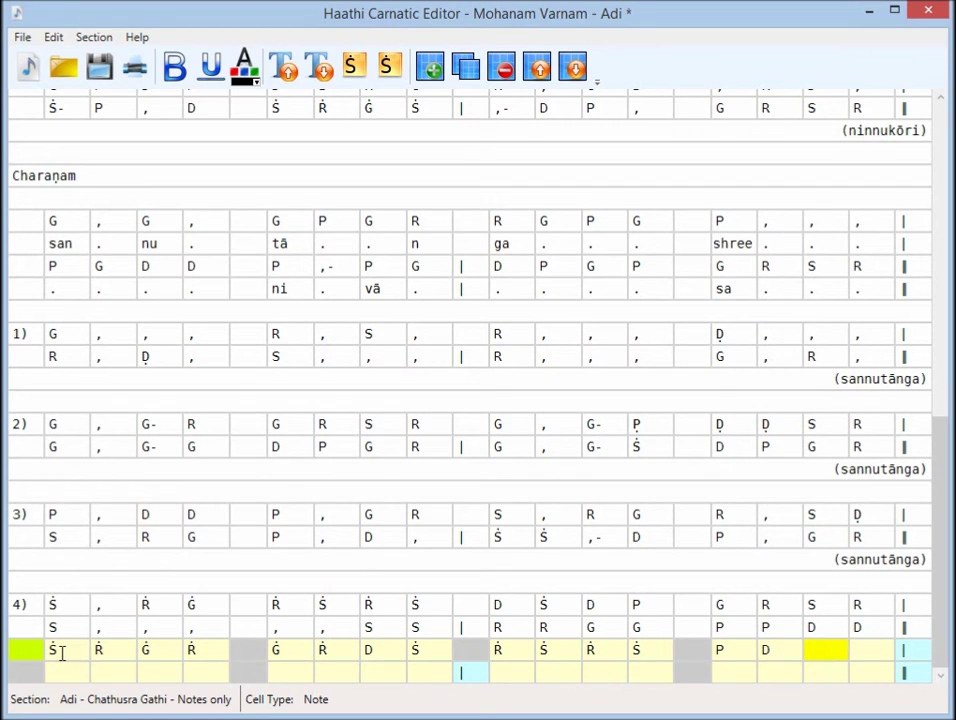
{"action": "type", "text": "s"}
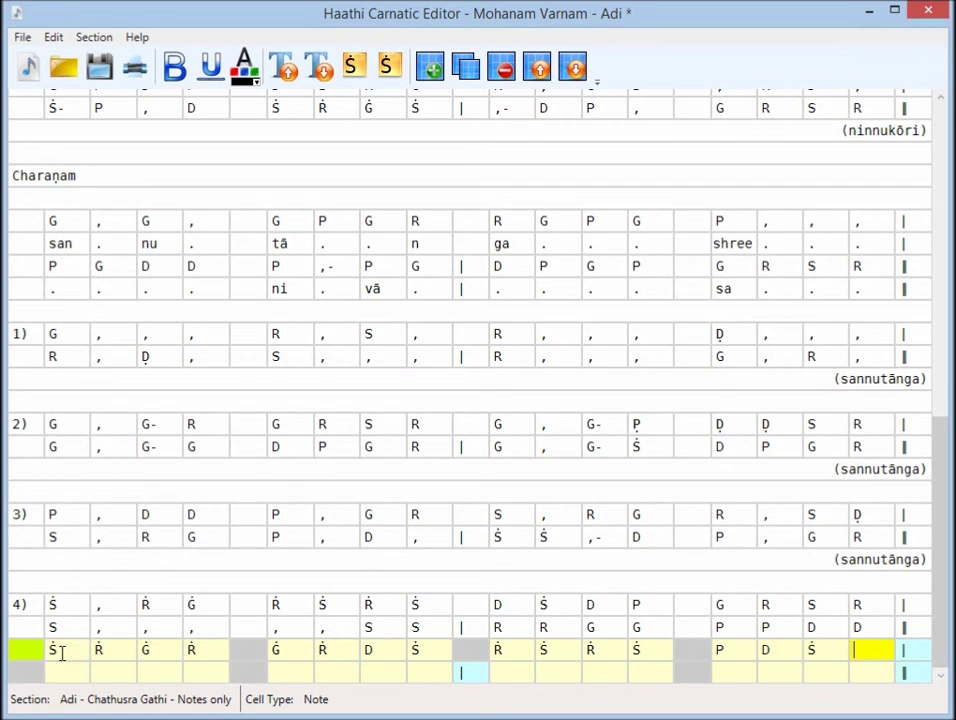
{"action": "type", "text": "Ds"}
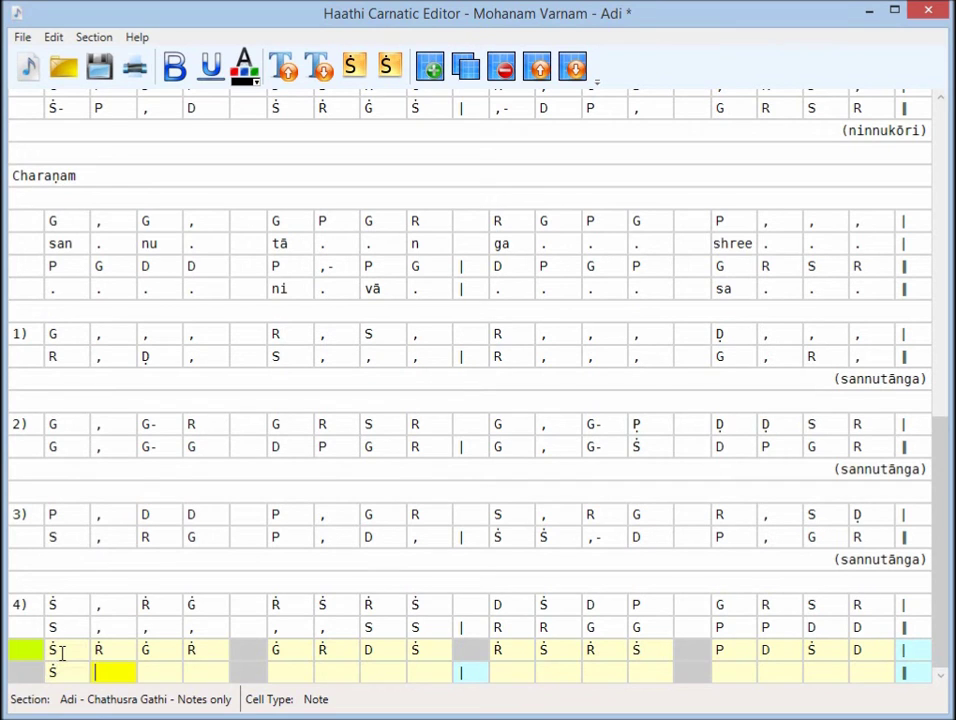
{"action": "type", "text": "D"}
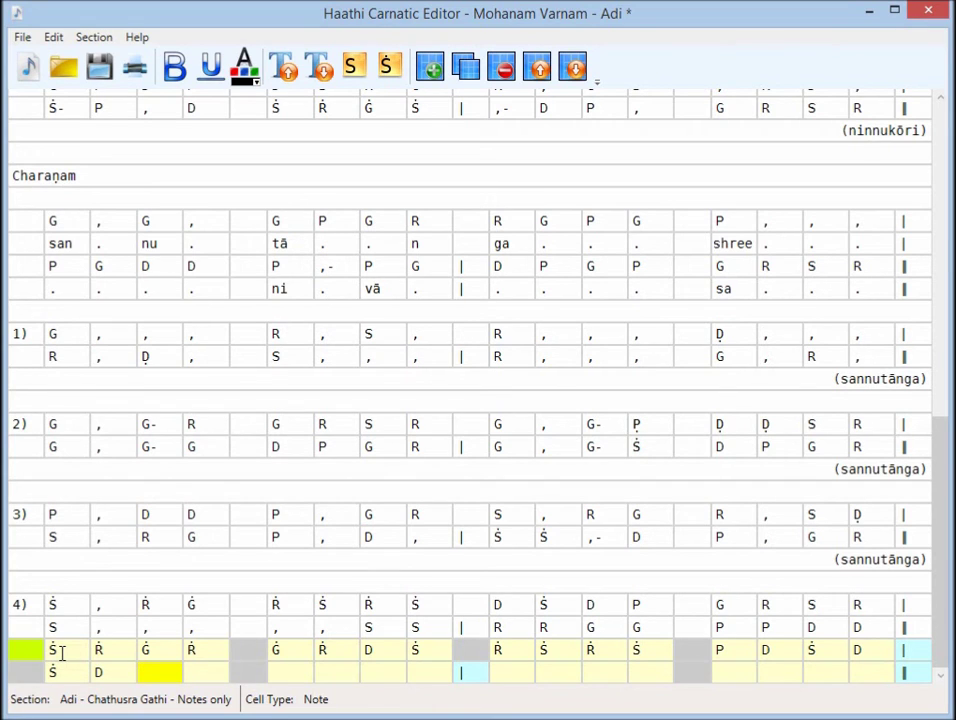
{"action": "type", "text": "GPDPDP"}
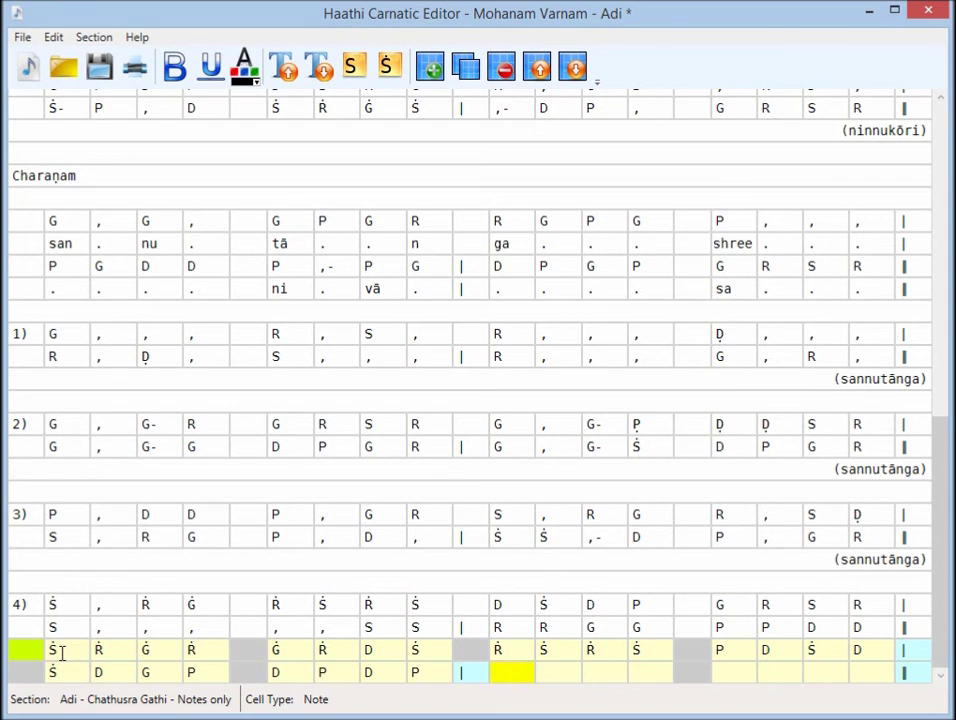
{"action": "type", "text": "RS"}
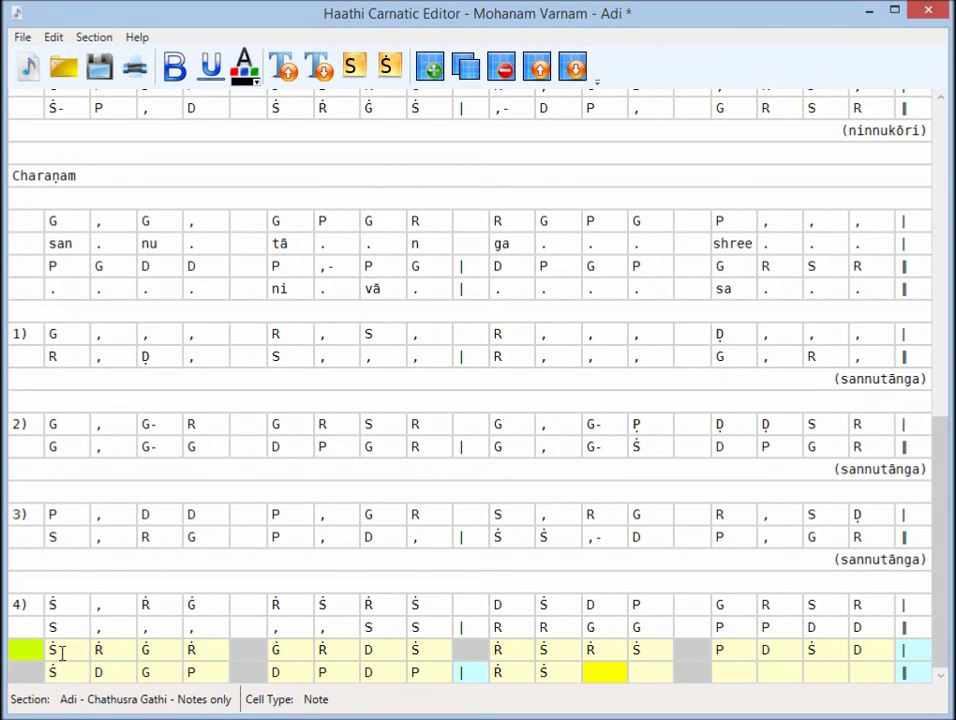
{"action": "type", "text": "D"}
{"action": "type", "text": "P"}
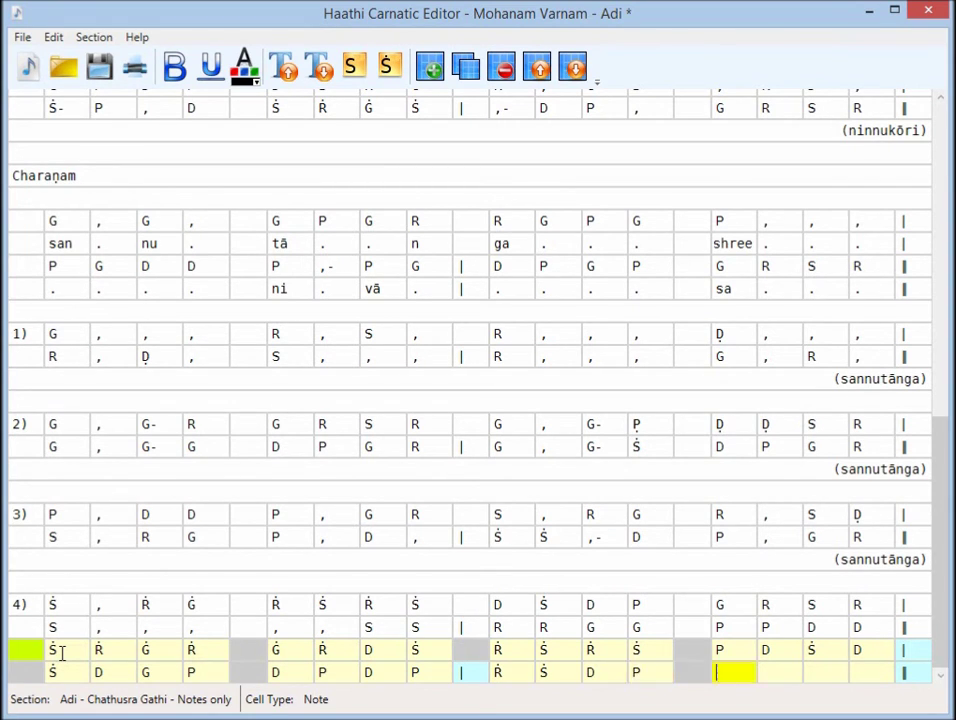
{"action": "type", "text": "GRSR"}
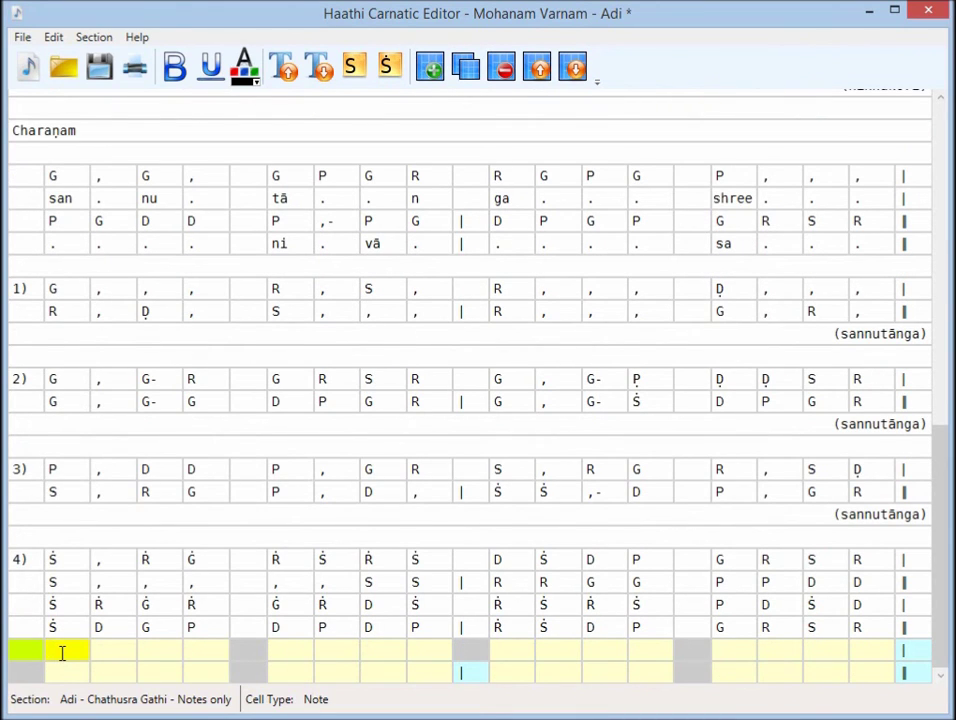
Delete the leftover empty notes block and lengthen the first-row Ṙ of line 4) to Ṙ-
{"action": "left_click", "coordinate": [505, 69]}
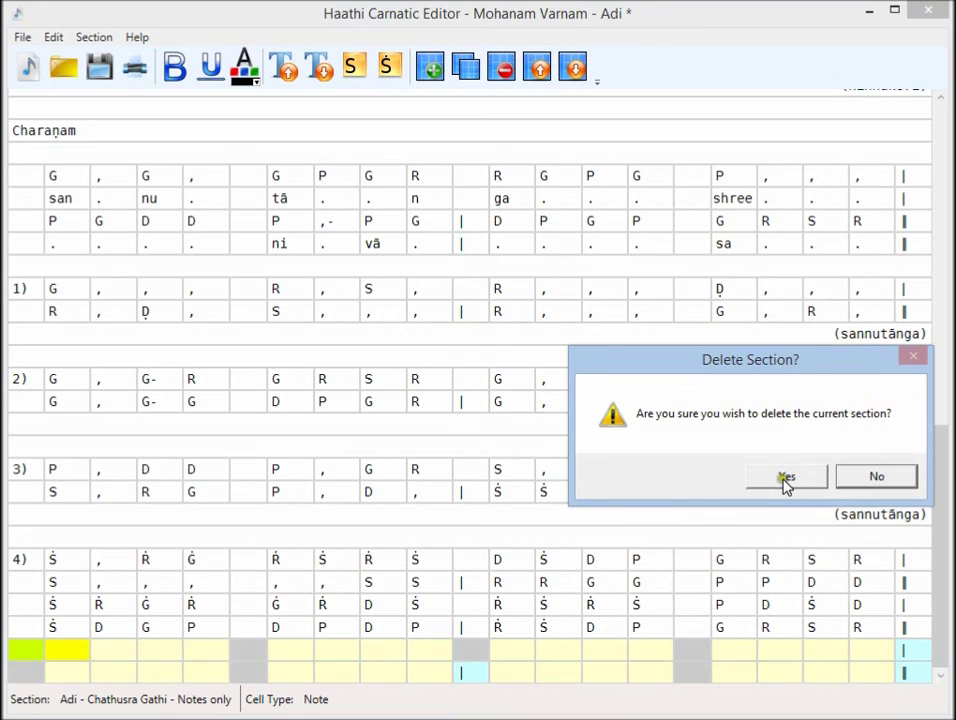
{"action": "left_click", "coordinate": [784, 479]}
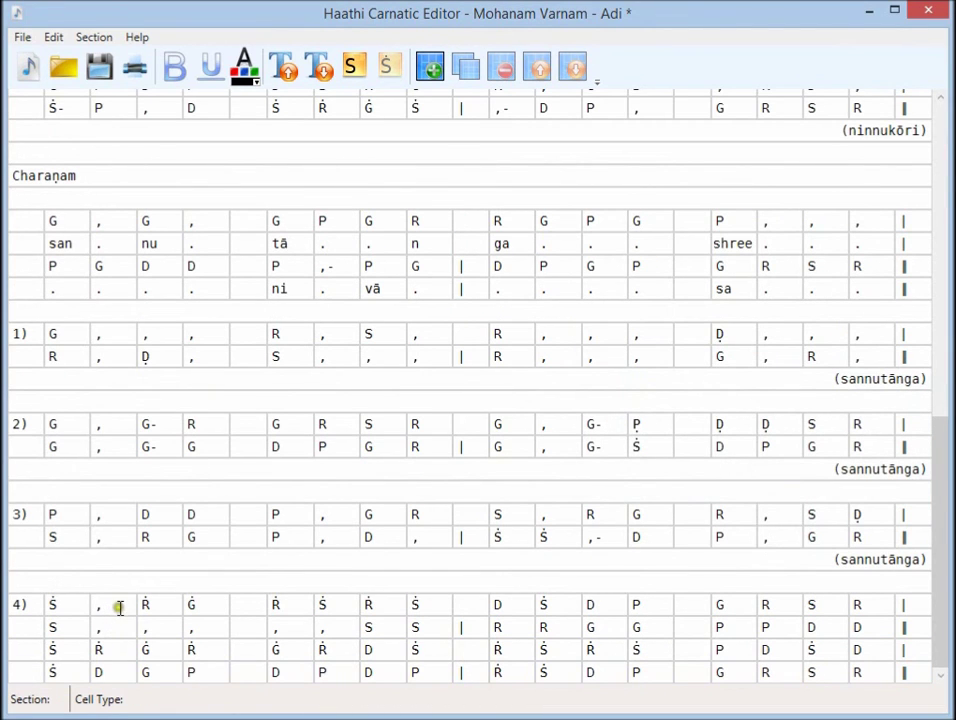
{"action": "left_click", "coordinate": [288, 607]}
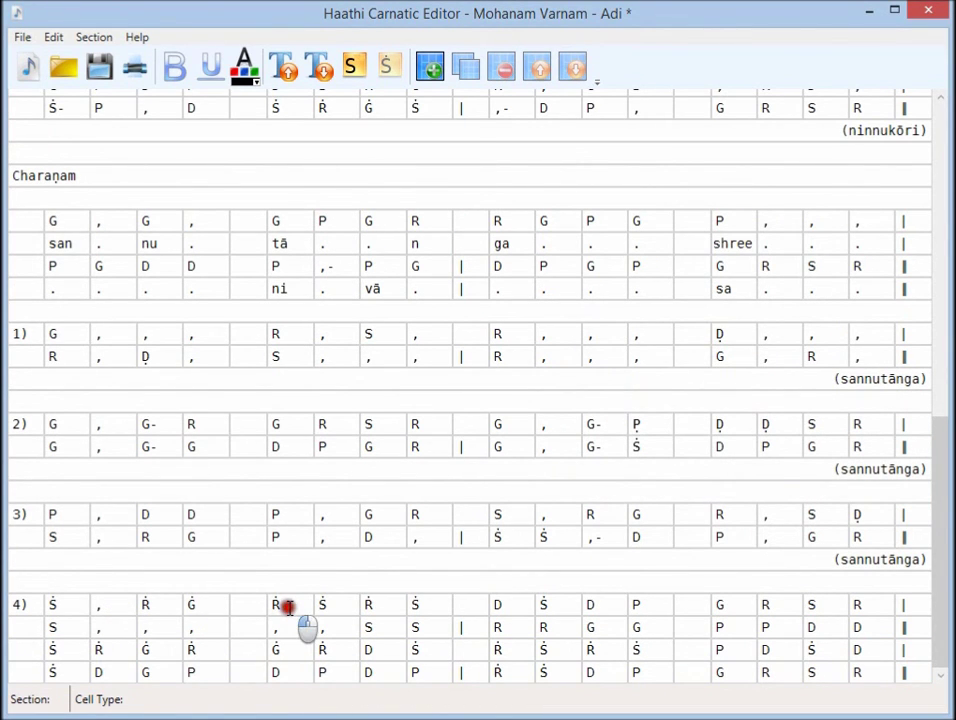
{"action": "type", "text": "-"}
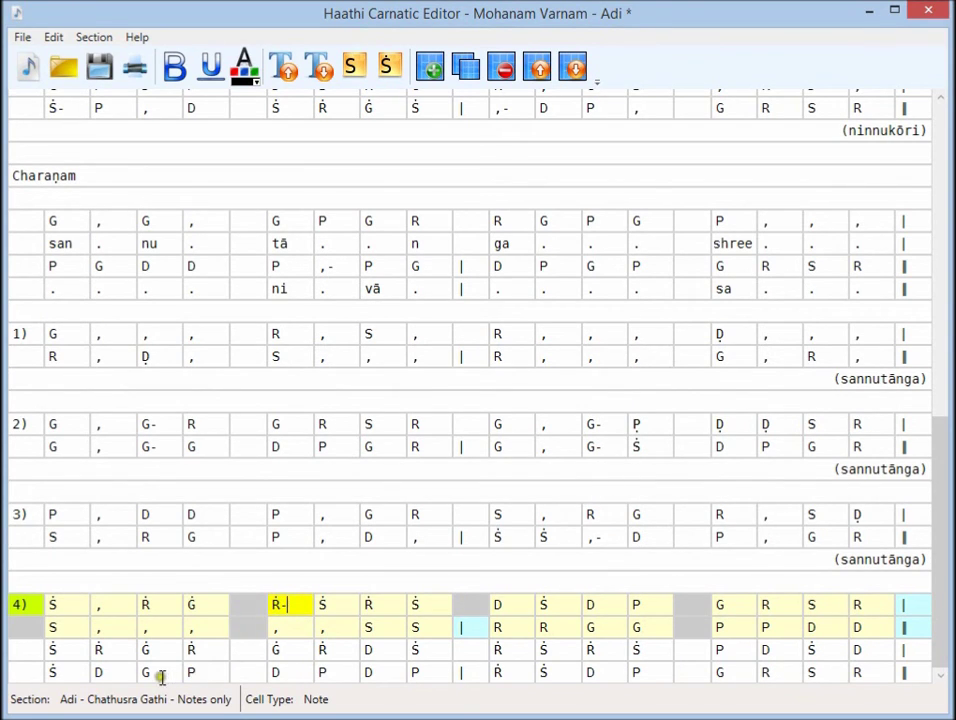
Lengthen the third-row Ṙ to Ṙ- and the last-row D to D- in line 4)
{"action": "left_click", "coordinate": [337, 650]}
{"action": "type", "text": "-"}
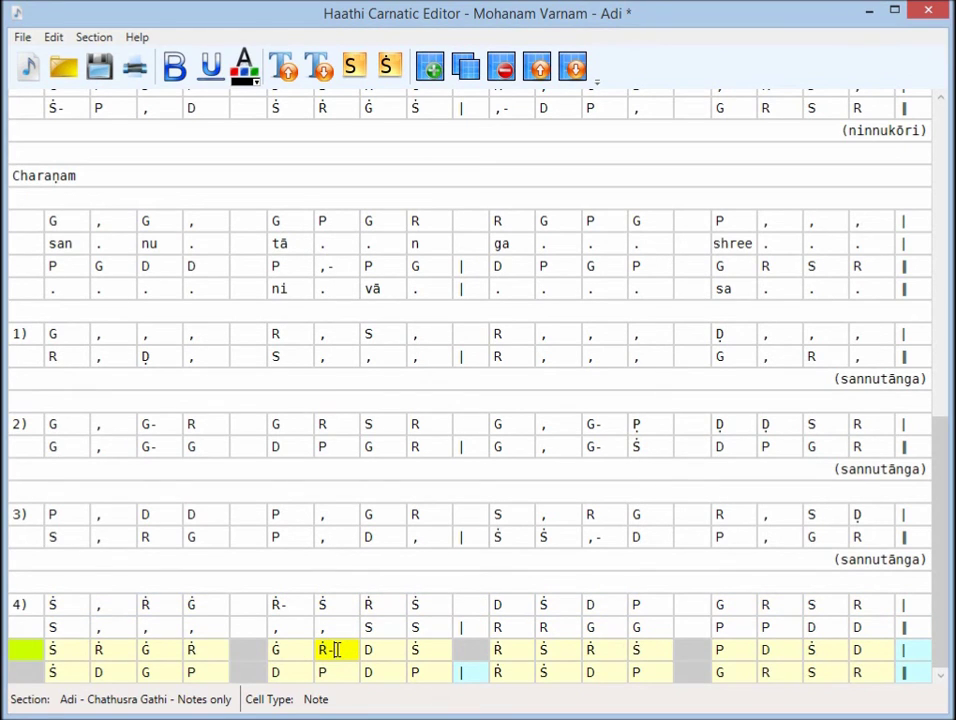
{"action": "left_click", "coordinate": [104, 672]}
{"action": "type", "text": "-"}
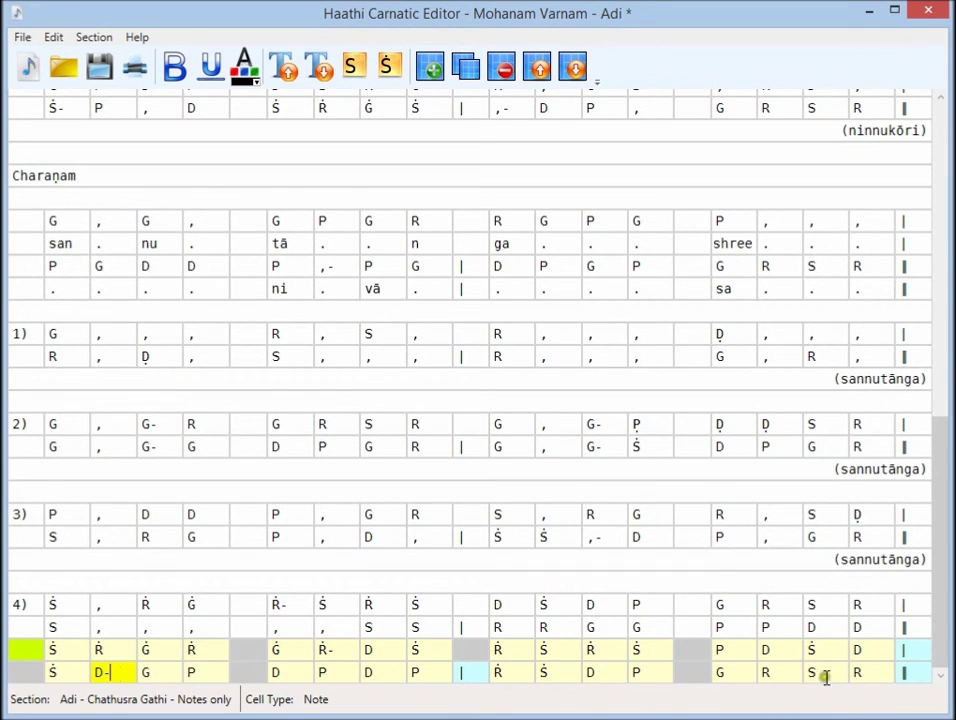
{"action": "left_click", "coordinate": [858, 560]}
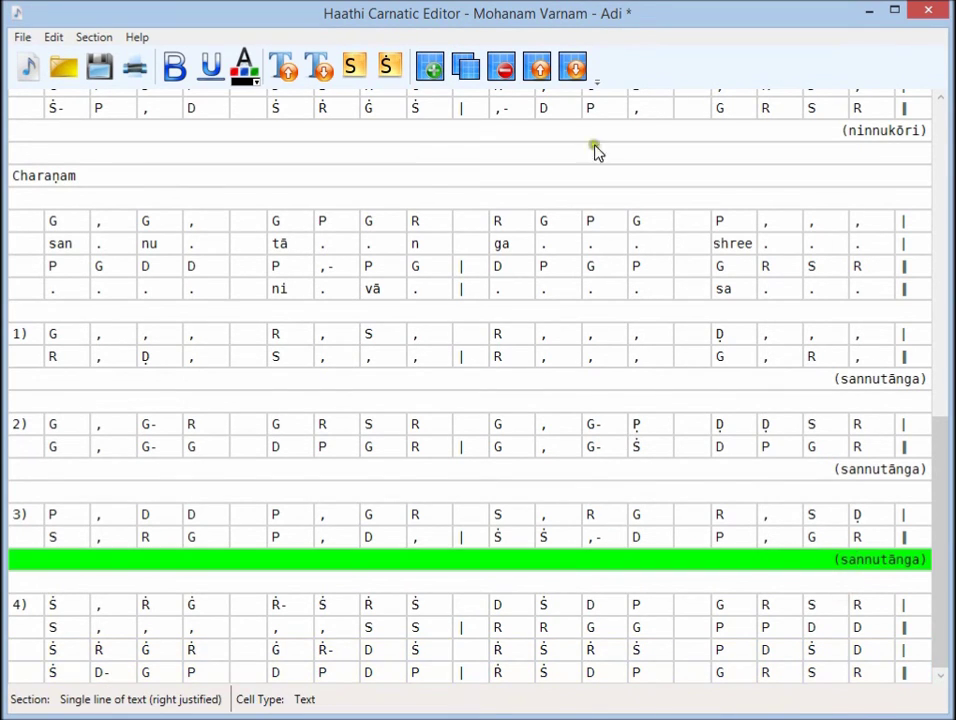
Duplicate the (sannutānga) line, move the copy below line 4), and save the varnam
{"action": "left_click", "coordinate": [473, 62]}
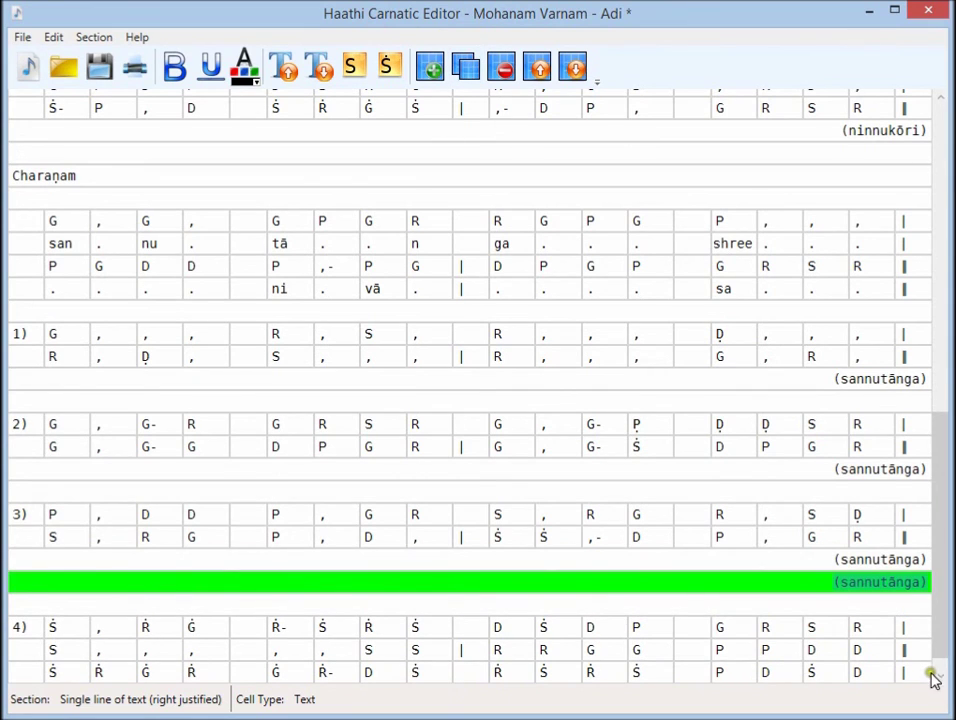
{"action": "left_click", "coordinate": [570, 66]}
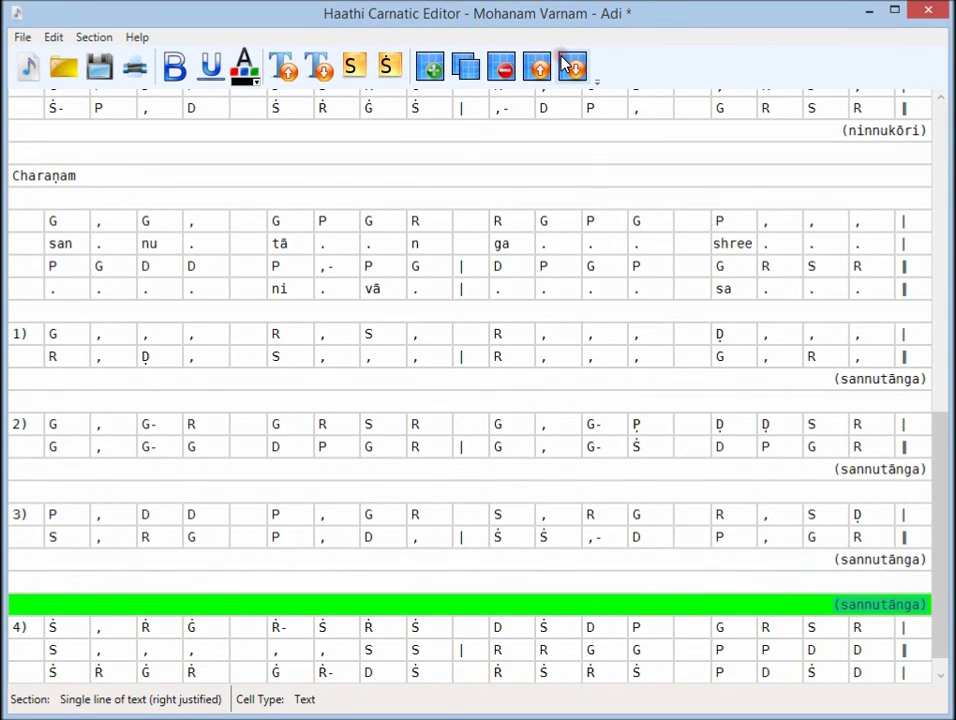
{"action": "left_click", "coordinate": [570, 66]}
{"action": "left_click", "coordinate": [570, 66]}
{"action": "left_click", "coordinate": [942, 675]}
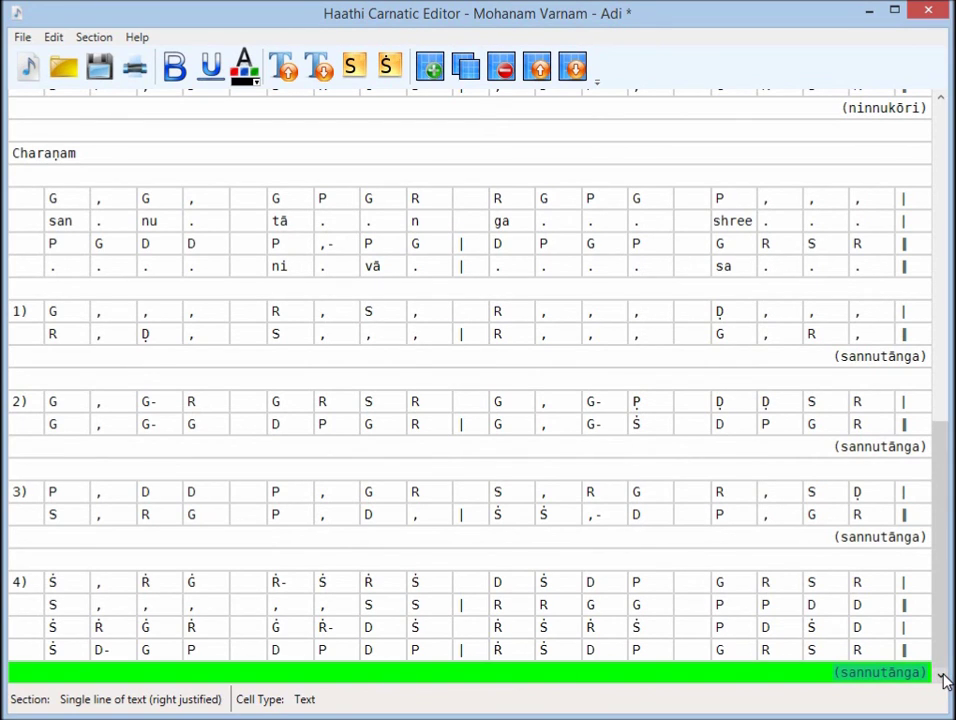
{"action": "left_click", "coordinate": [942, 676]}
{"action": "left_click_drag", "start_coordinate": [941, 566], "coordinate": [944, 628]}
{"action": "left_click", "coordinate": [100, 66]}
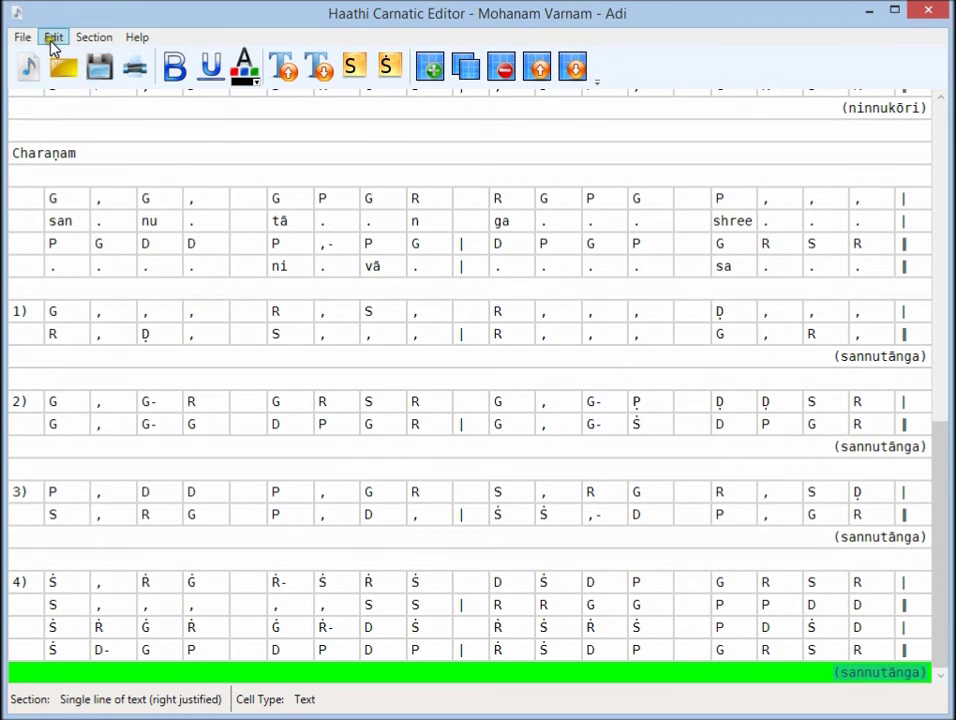
{"action": "left_click", "coordinate": [22, 37]}
{"action": "left_click", "coordinate": [58, 195]}
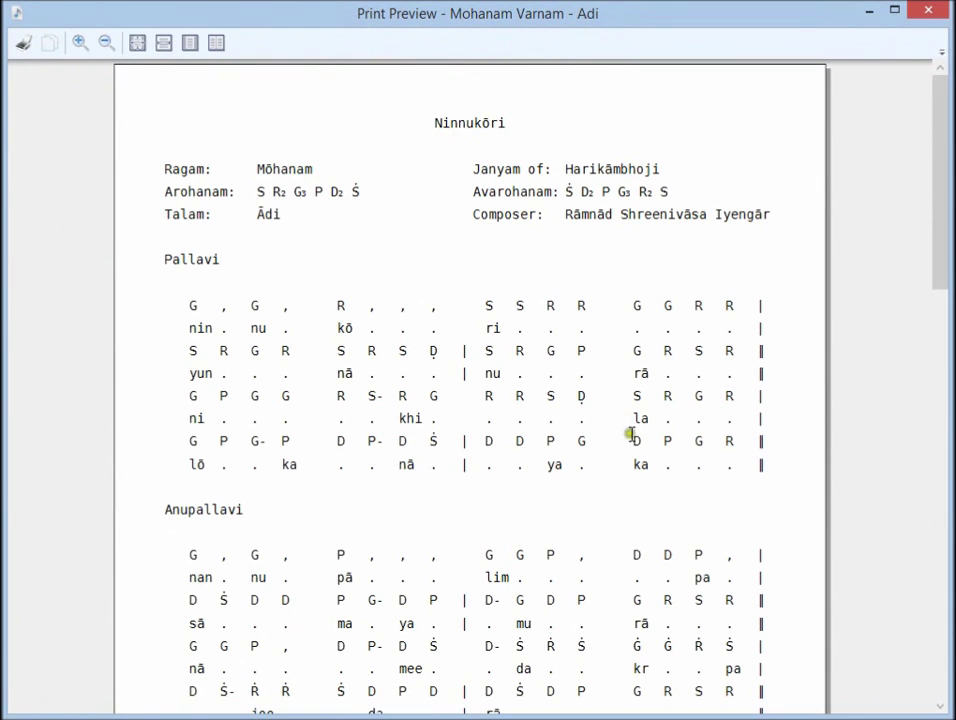
{"action": "left_click_drag", "start_coordinate": [935, 267], "coordinate": [907, 395]}
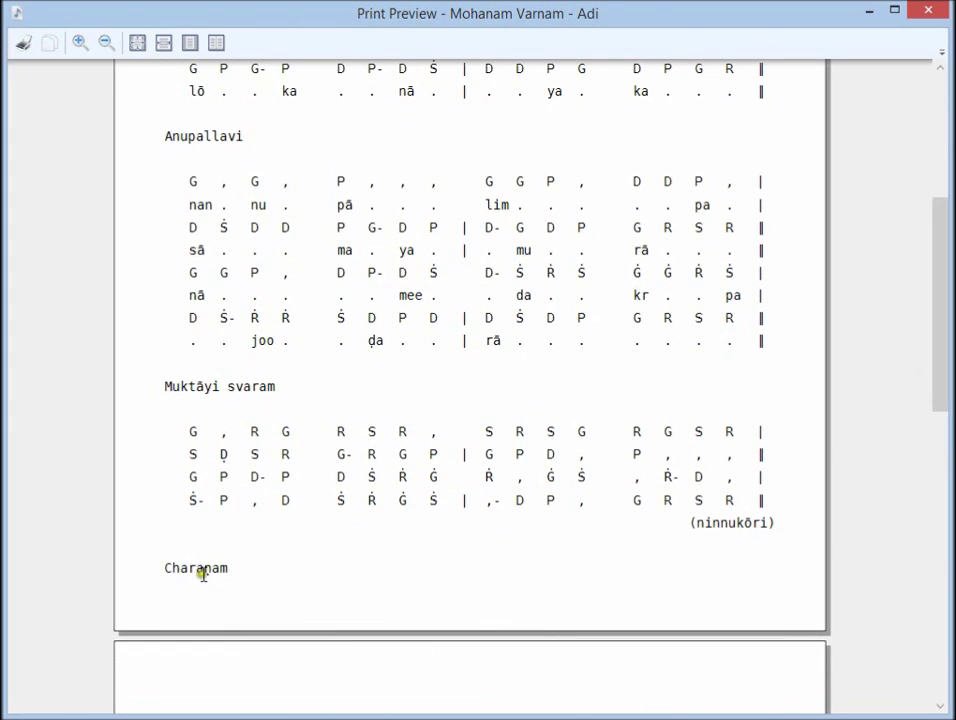
{"action": "left_click", "coordinate": [930, 10]}
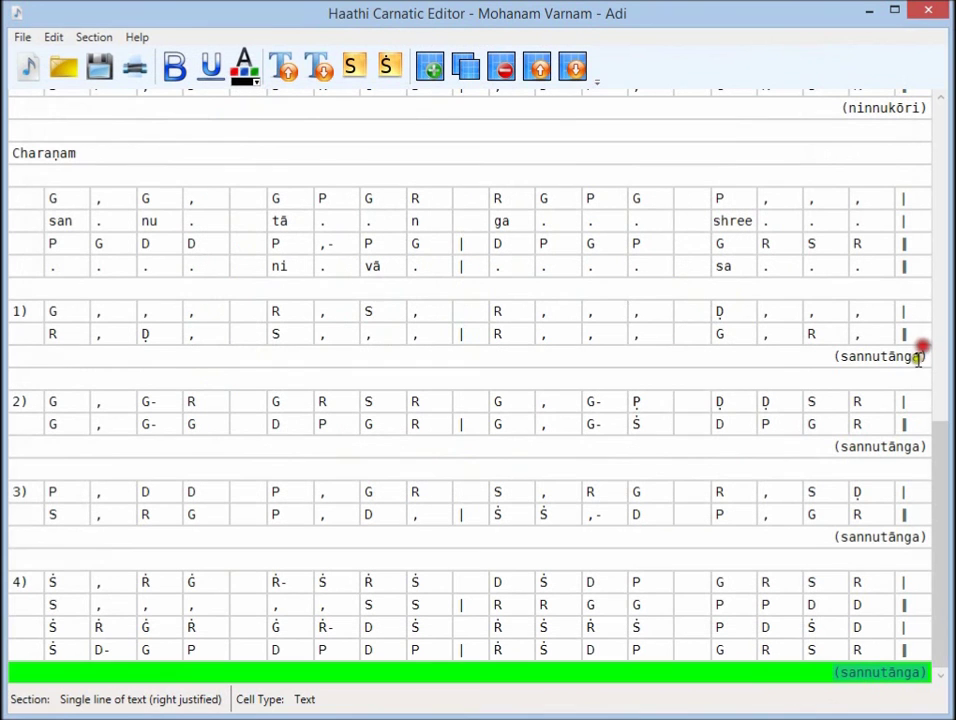
Insert an extra blank line before Charaṇam and review the document in print preview
{"action": "left_click", "coordinate": [66, 129]}
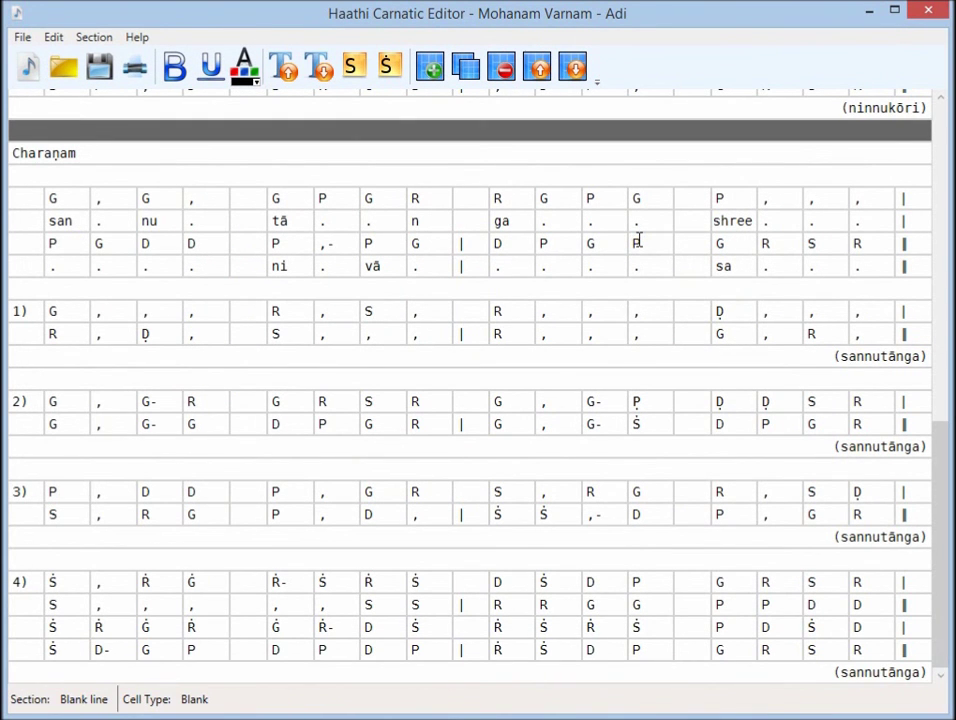
{"action": "key", "text": "Return"}
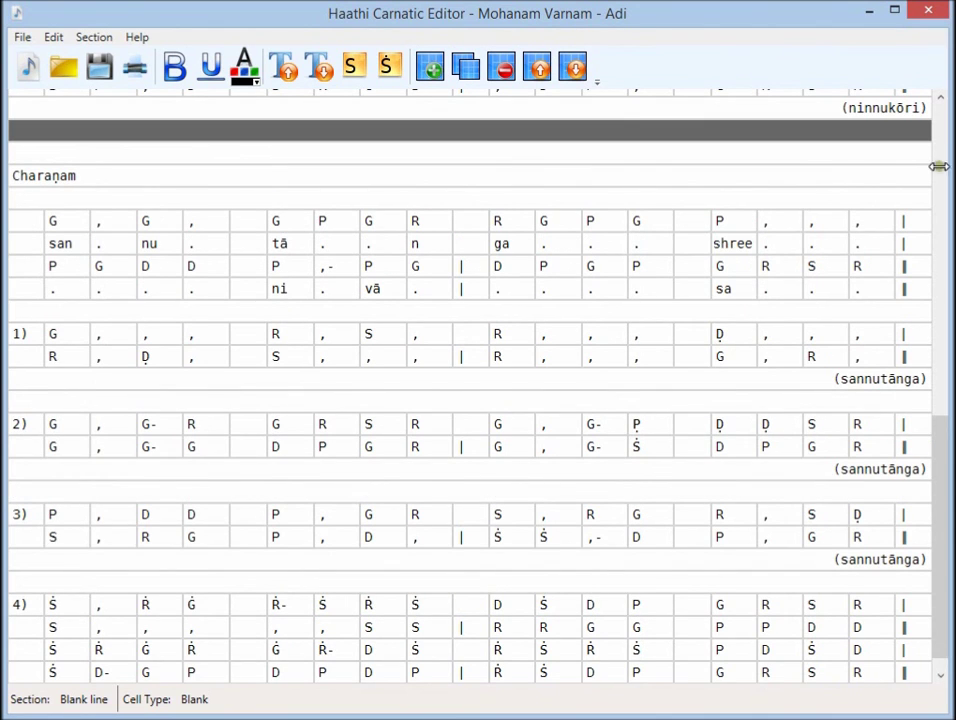
{"action": "left_click", "coordinate": [24, 40]}
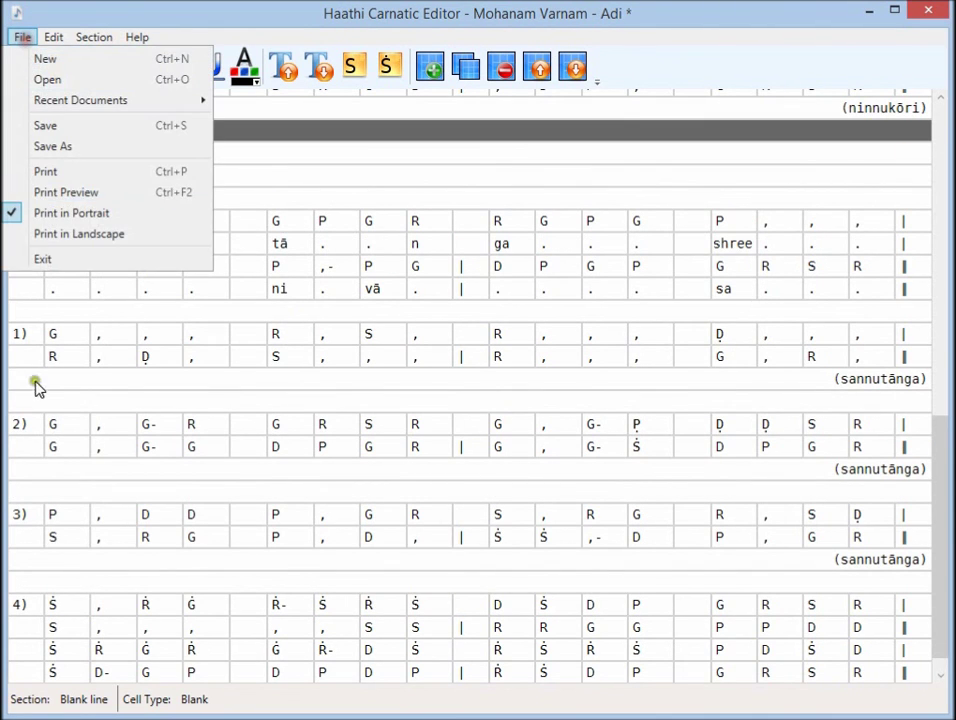
{"action": "left_click", "coordinate": [93, 193]}
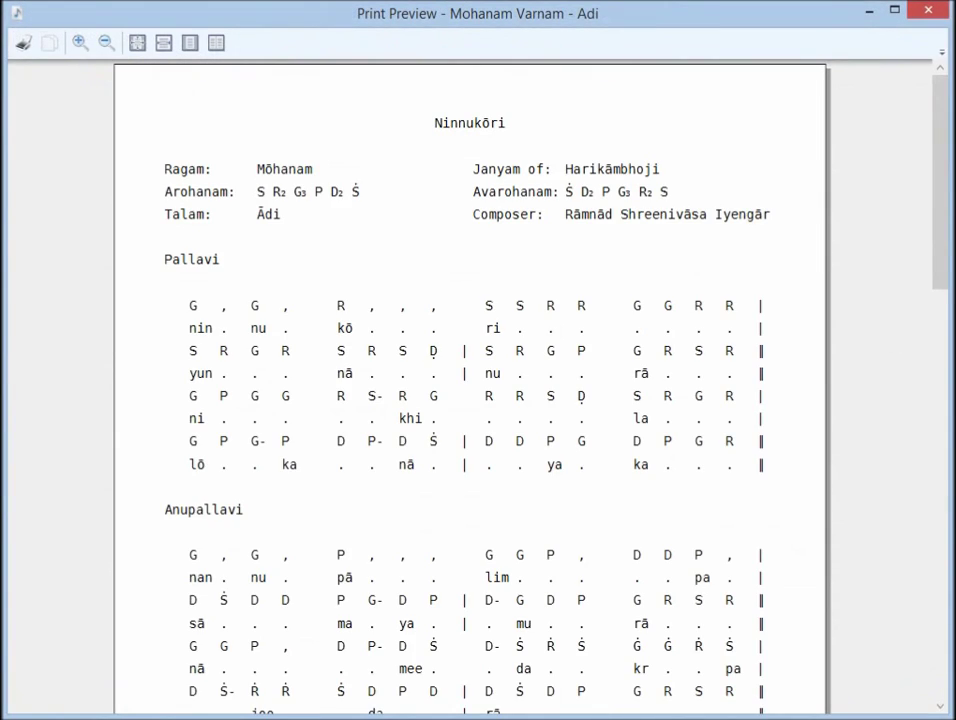
{"action": "left_click_drag", "start_coordinate": [943, 277], "coordinate": [915, 464]}
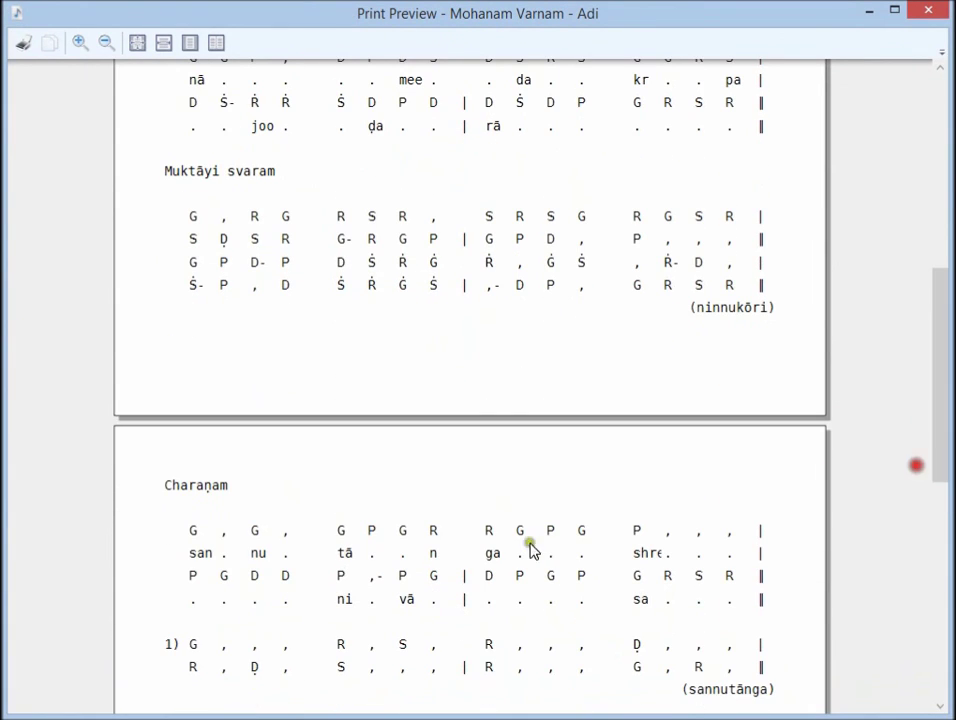
{"action": "left_click_drag", "start_coordinate": [941, 412], "coordinate": [945, 522]}
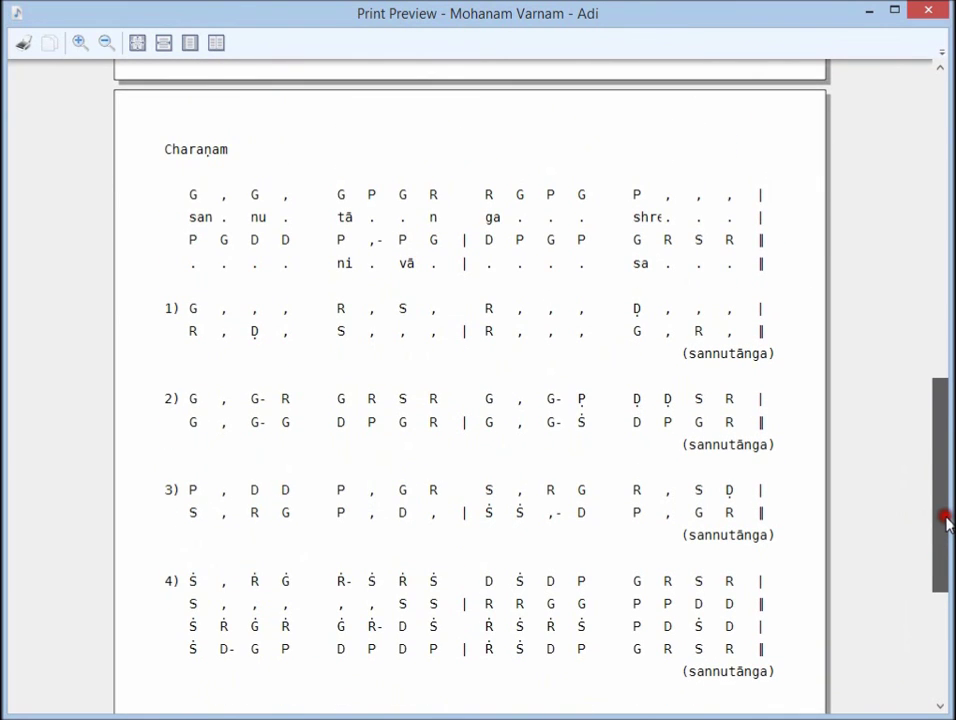
{"action": "left_click_drag", "start_coordinate": [945, 522], "coordinate": [930, 157]}
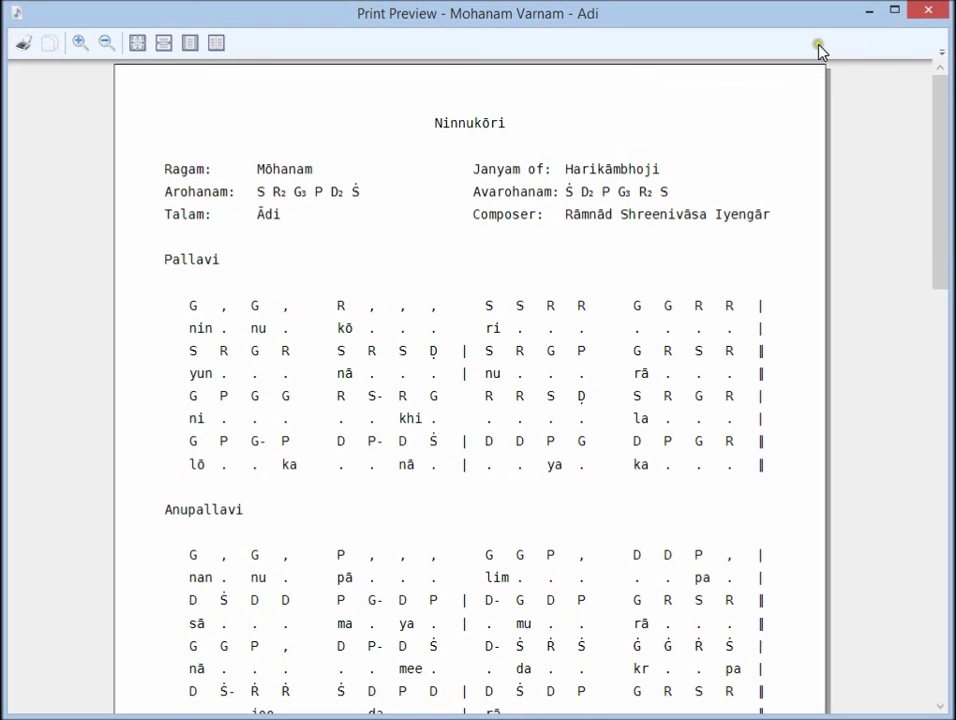
Close the print preview, save the notation, and cancel the Save As dialog
{"action": "left_click", "coordinate": [927, 10]}
{"action": "left_click", "coordinate": [100, 68]}
{"action": "left_click", "coordinate": [22, 37]}
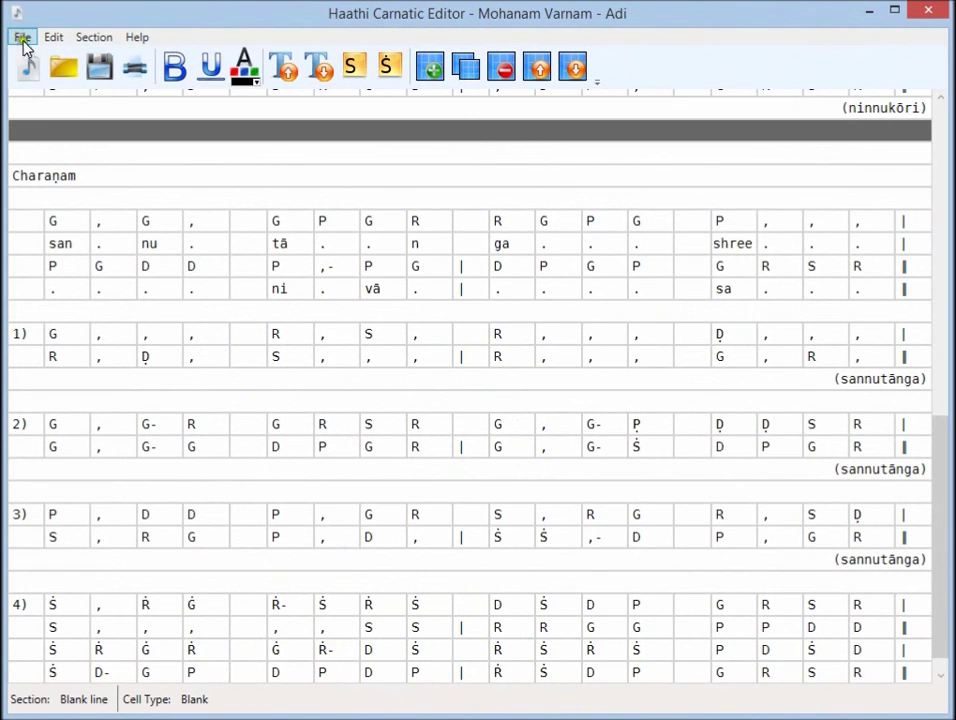
{"action": "left_click", "coordinate": [73, 142]}
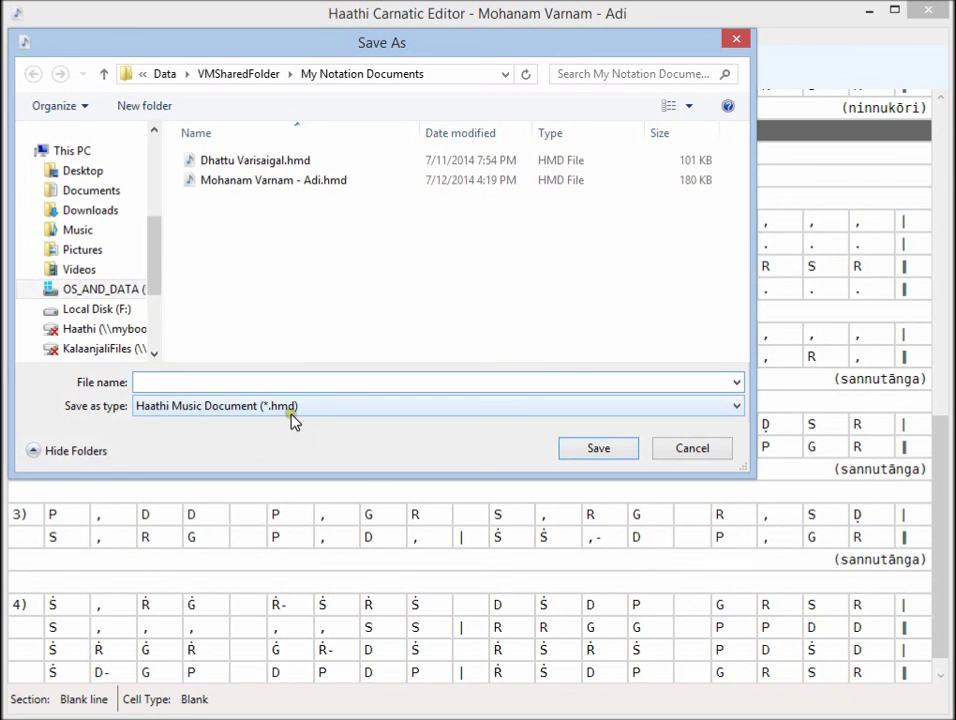
{"action": "left_click", "coordinate": [698, 455]}
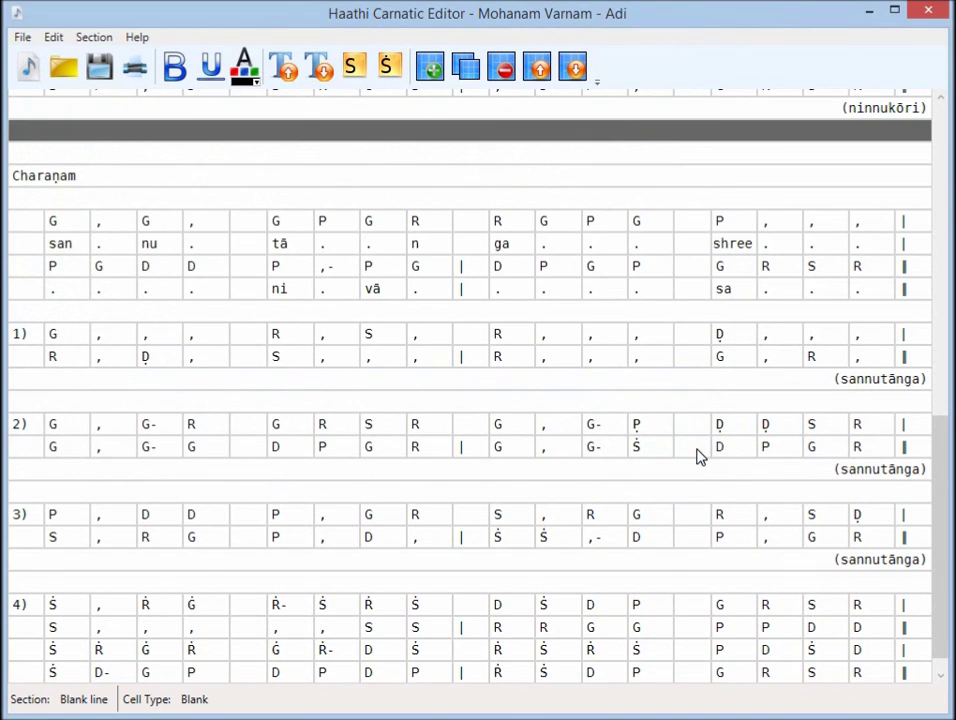